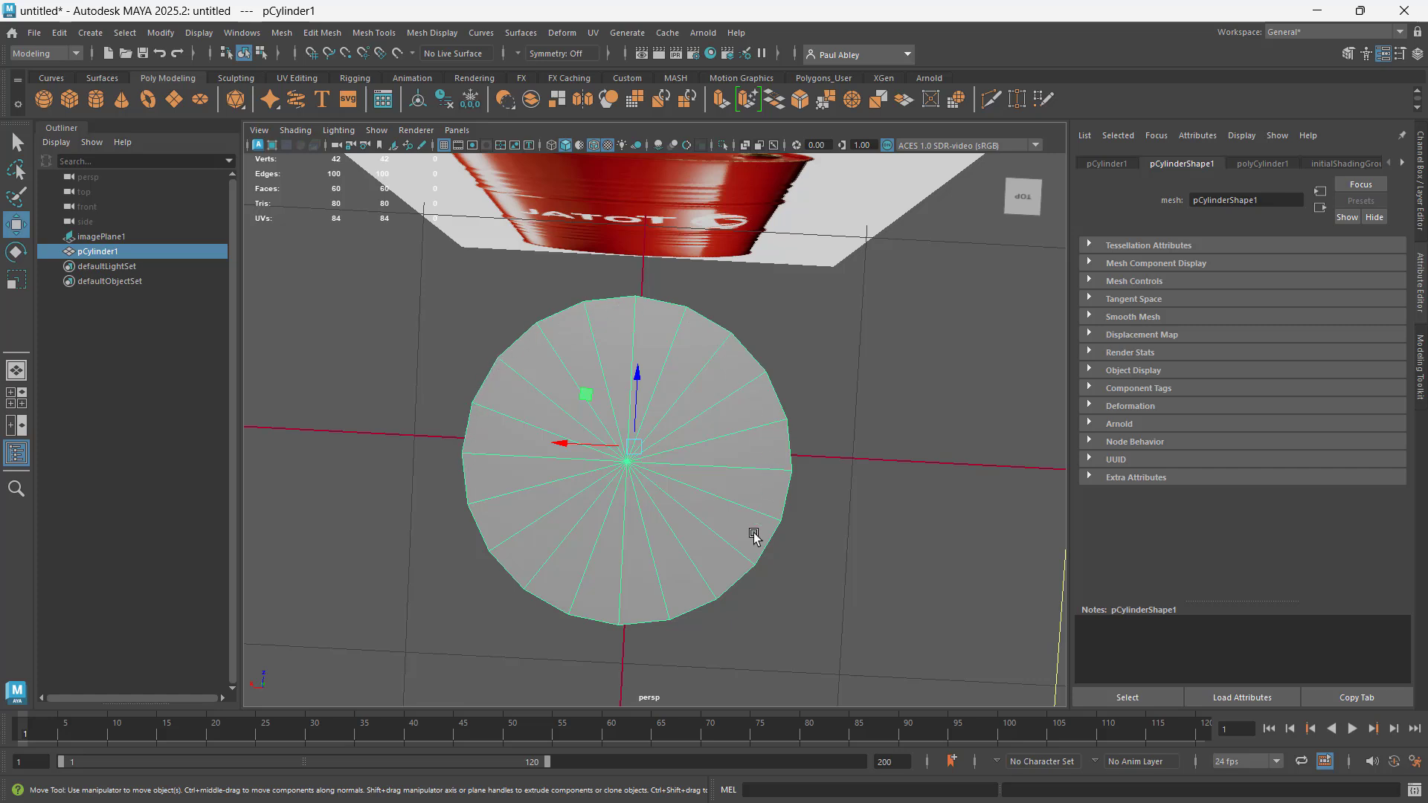
# Set the cylinder's axis subdivisions to 32 for a rounder outline
pyautogui.keyDown('alt'); pyautogui.moveTo(738, 536); pyautogui.dragTo(736, 376); pyautogui.keyUp('alt')
pyautogui.rightClick(736, 377)
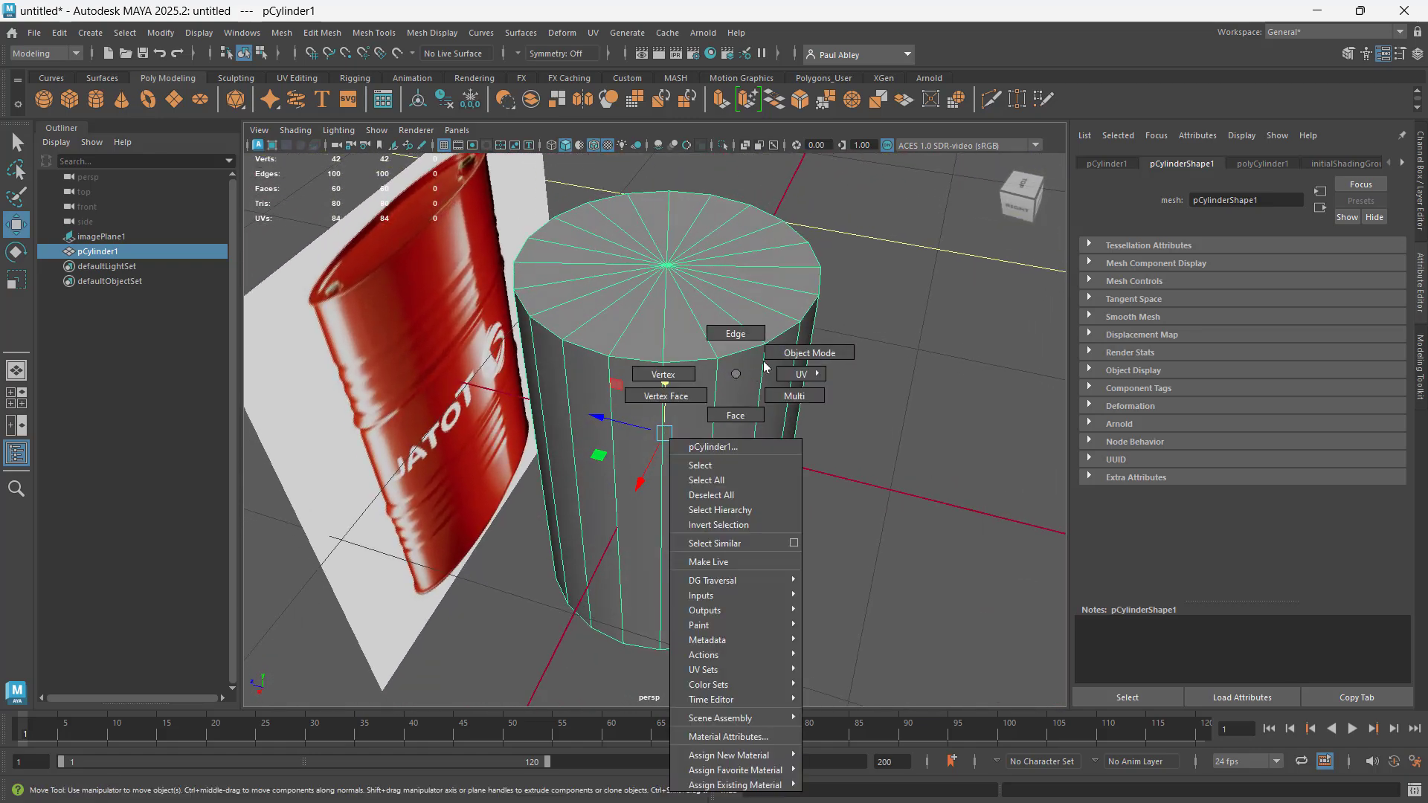
pyautogui.moveTo(764, 366); pyautogui.dragTo(774, 354, button='right')
pyautogui.click(942, 379)
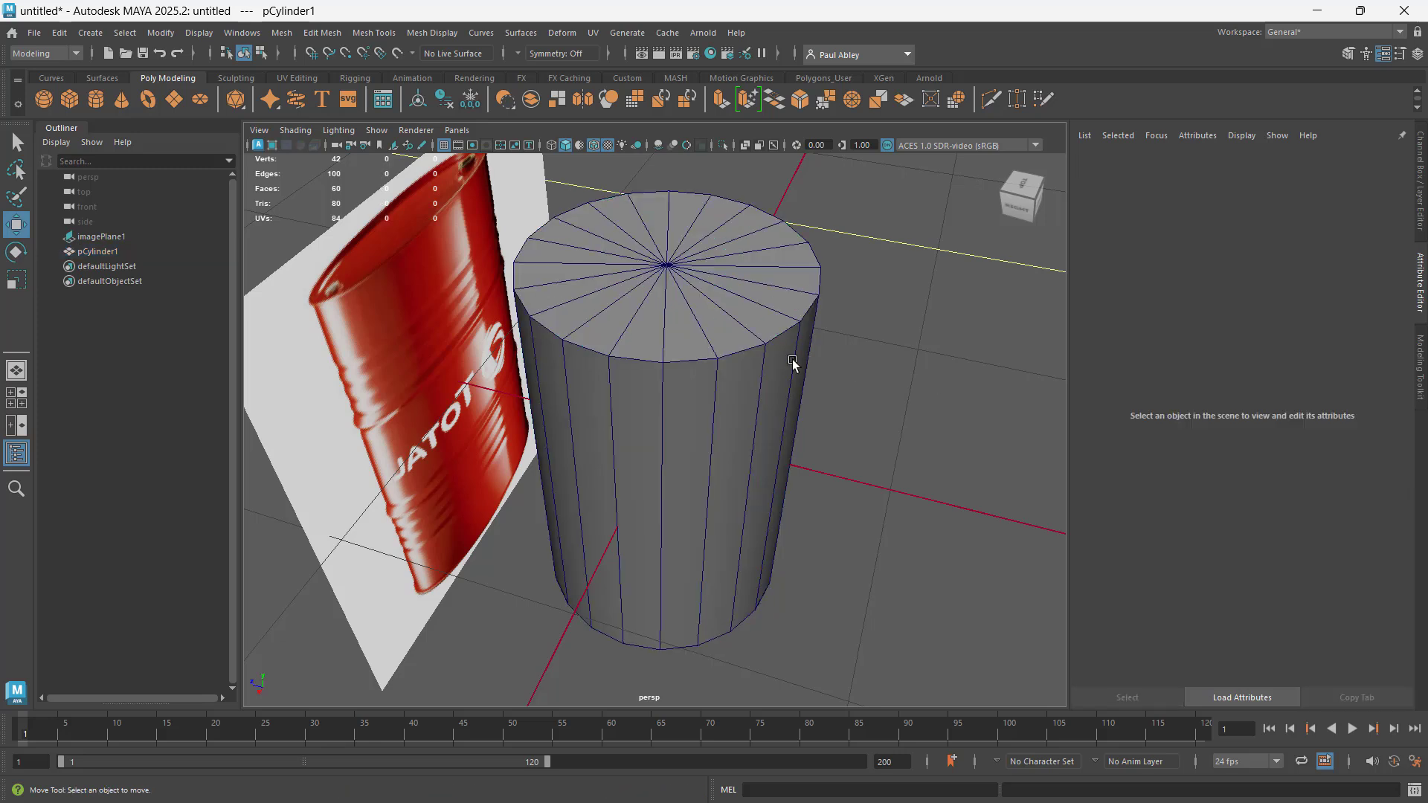
pyautogui.click(733, 345)
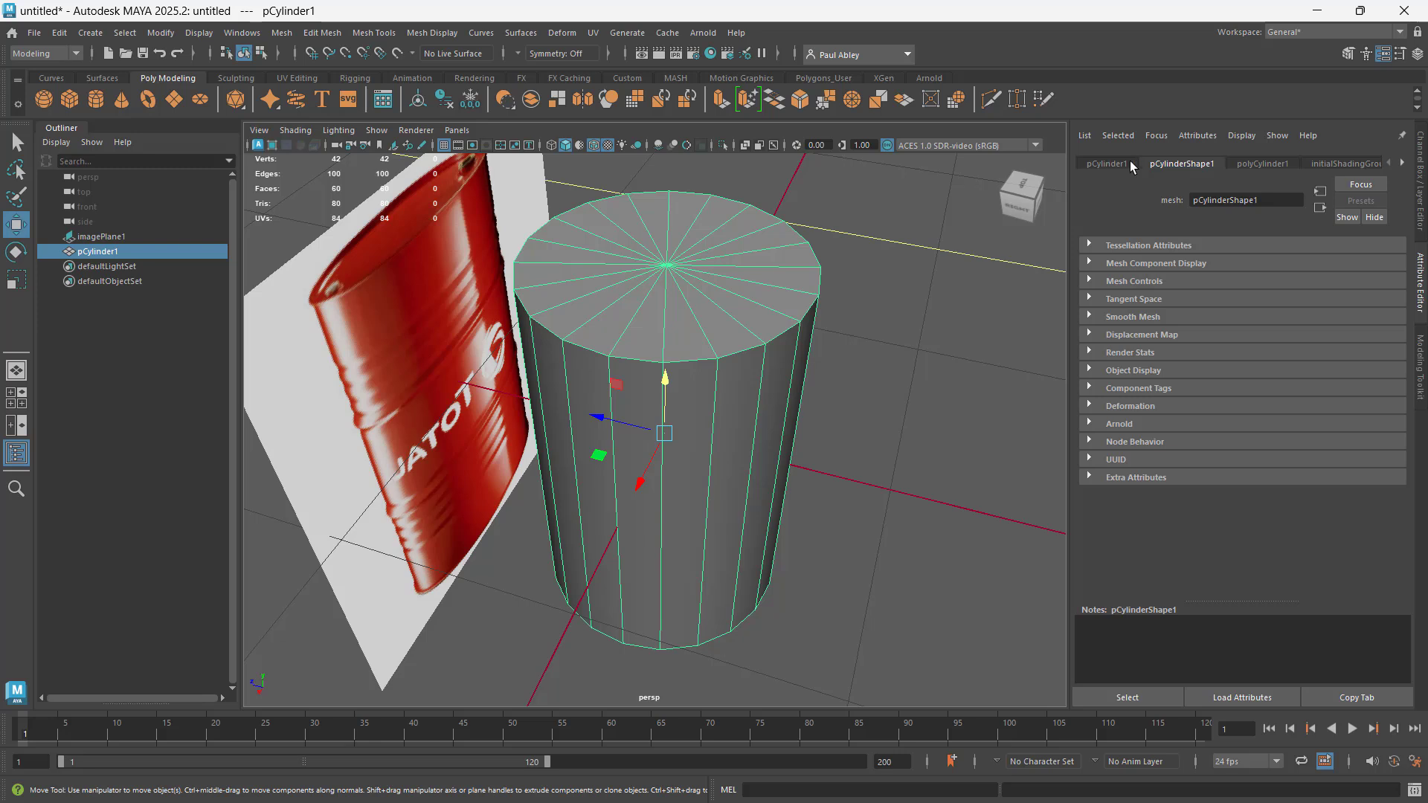
pyautogui.click(1263, 164)
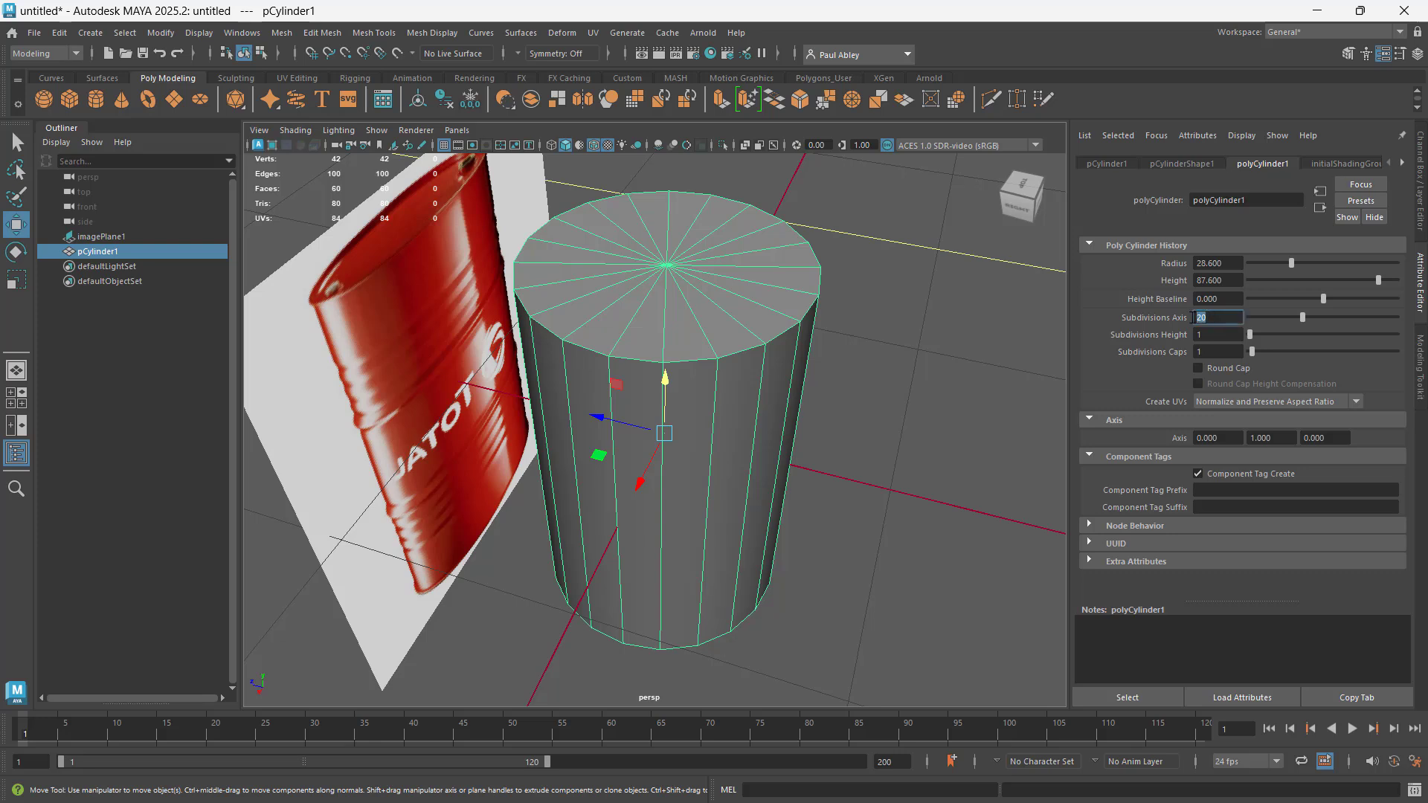
pyautogui.press('Return')
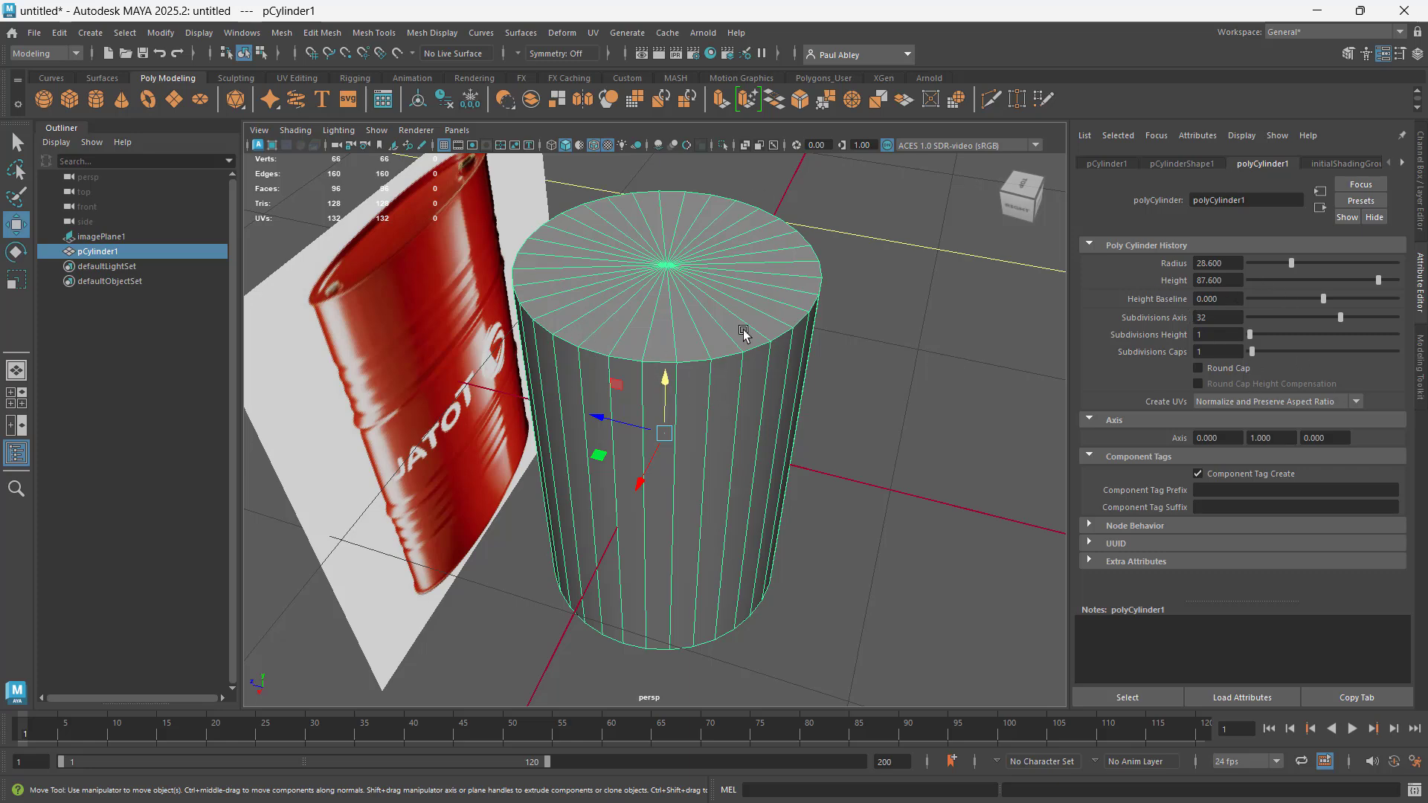
pyautogui.keyDown('alt'); pyautogui.moveTo(655, 366); pyautogui.dragTo(536, 344); pyautogui.keyUp('alt')
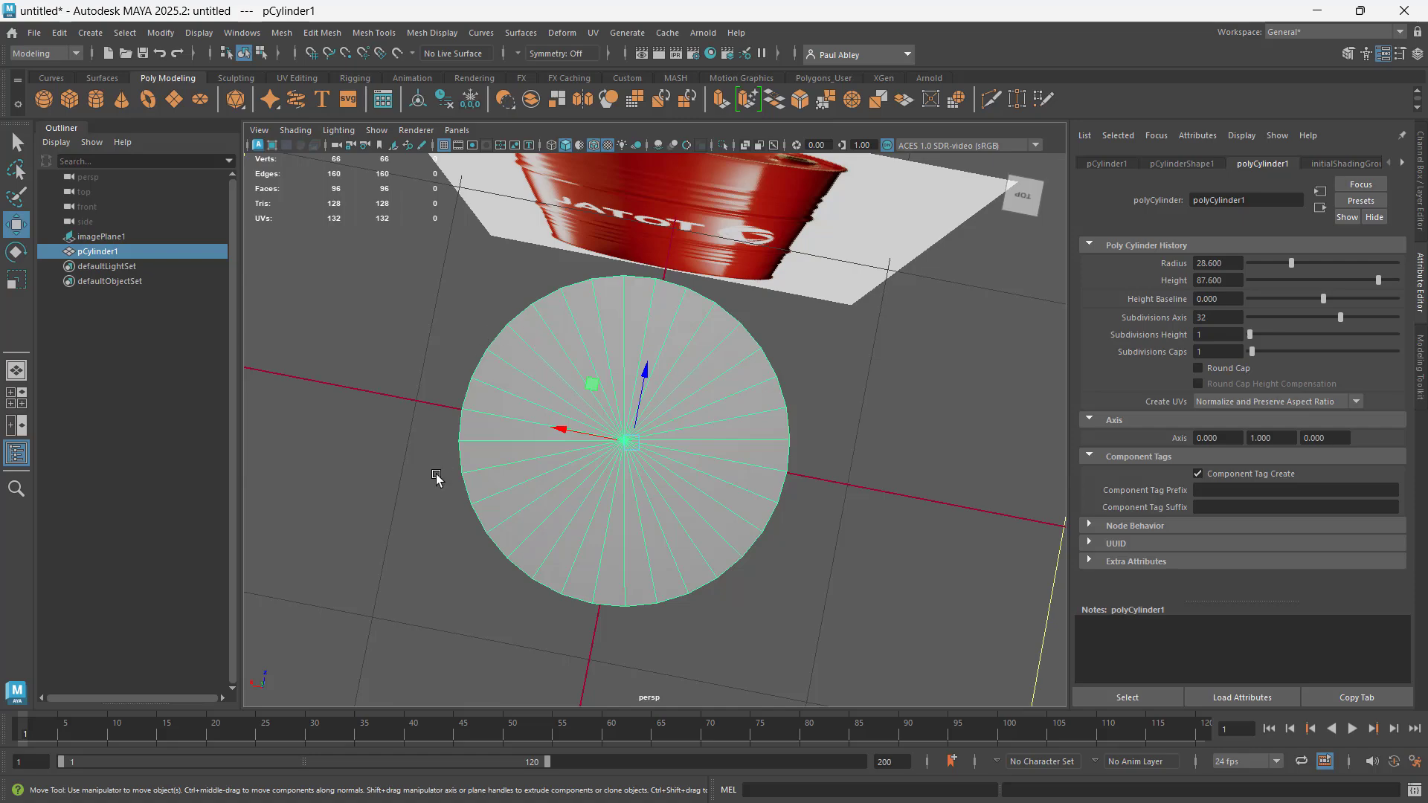
pyautogui.keyDown('alt'); pyautogui.moveTo(520, 465); pyautogui.dragTo(589, 429); pyautogui.keyUp('alt')
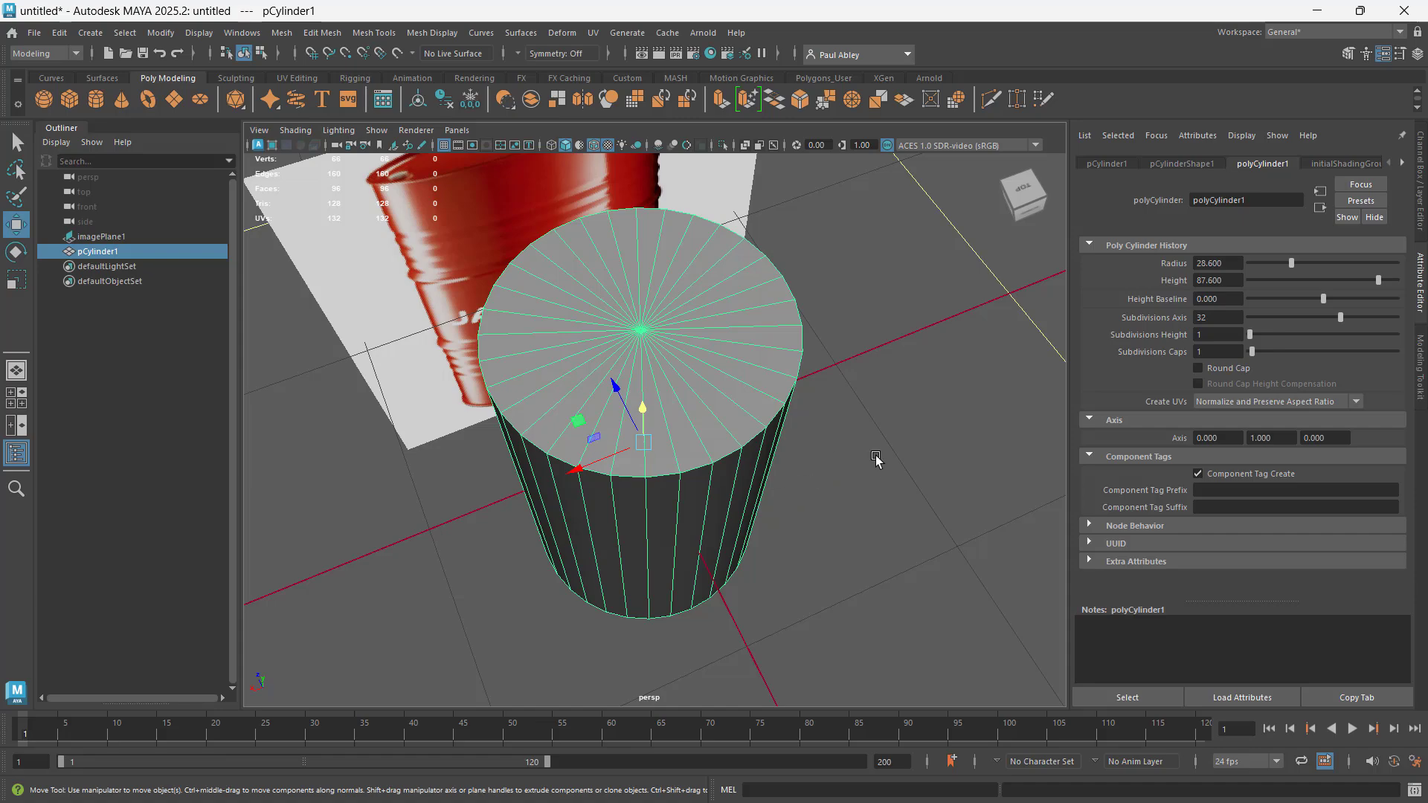
# Insert a horizontal edge loop around the cylinder's side at about mid-height with Multi-Cut
pyautogui.keyDown('alt'); pyautogui.moveTo(890, 488); pyautogui.dragTo(553, 251); pyautogui.keyUp('alt')
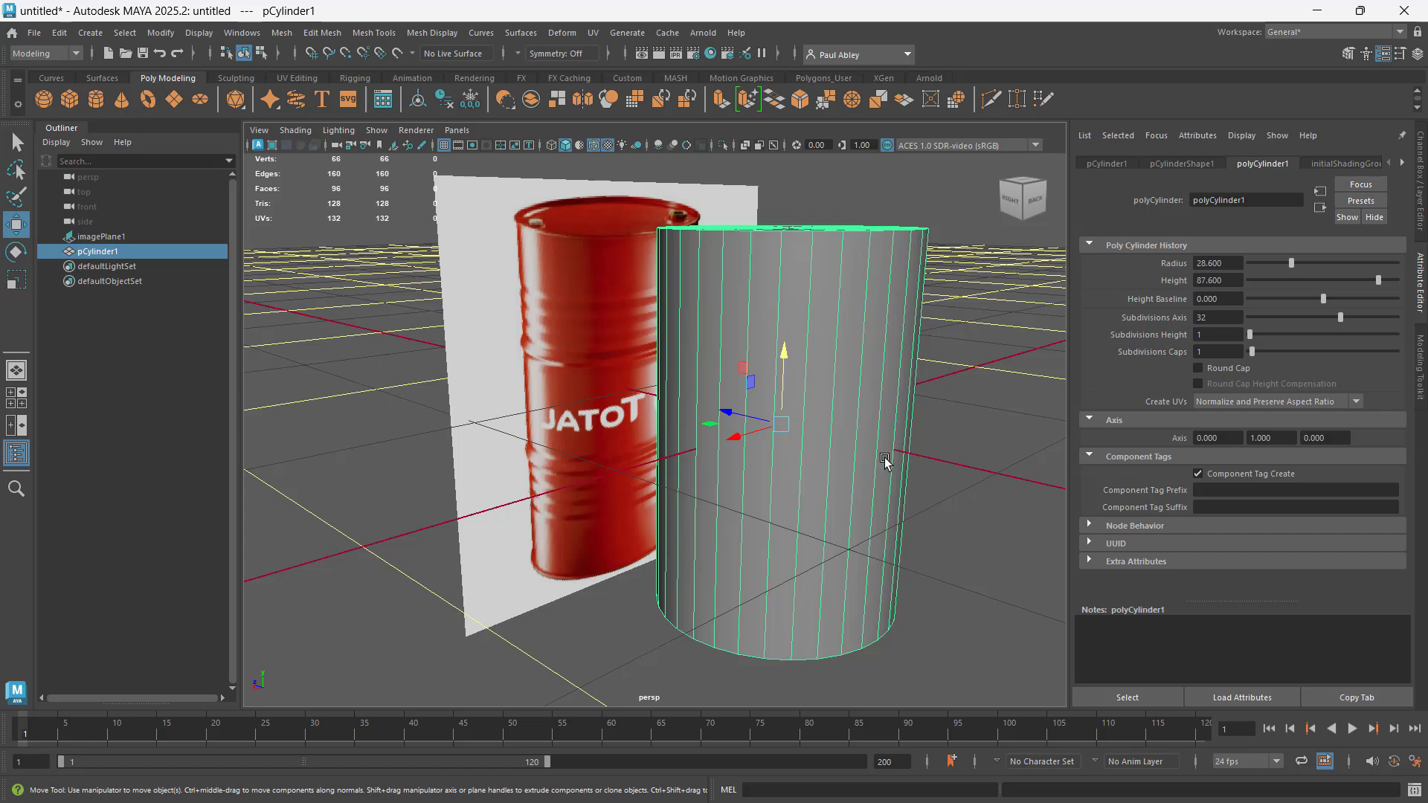
pyautogui.keyDown('alt'); pyautogui.moveTo(884, 461); pyautogui.dragTo(796, 472); pyautogui.keyUp('alt')
pyautogui.keyDown('alt'); pyautogui.moveTo(796, 471); pyautogui.dragTo(732, 375, button='right'); pyautogui.keyUp('alt')
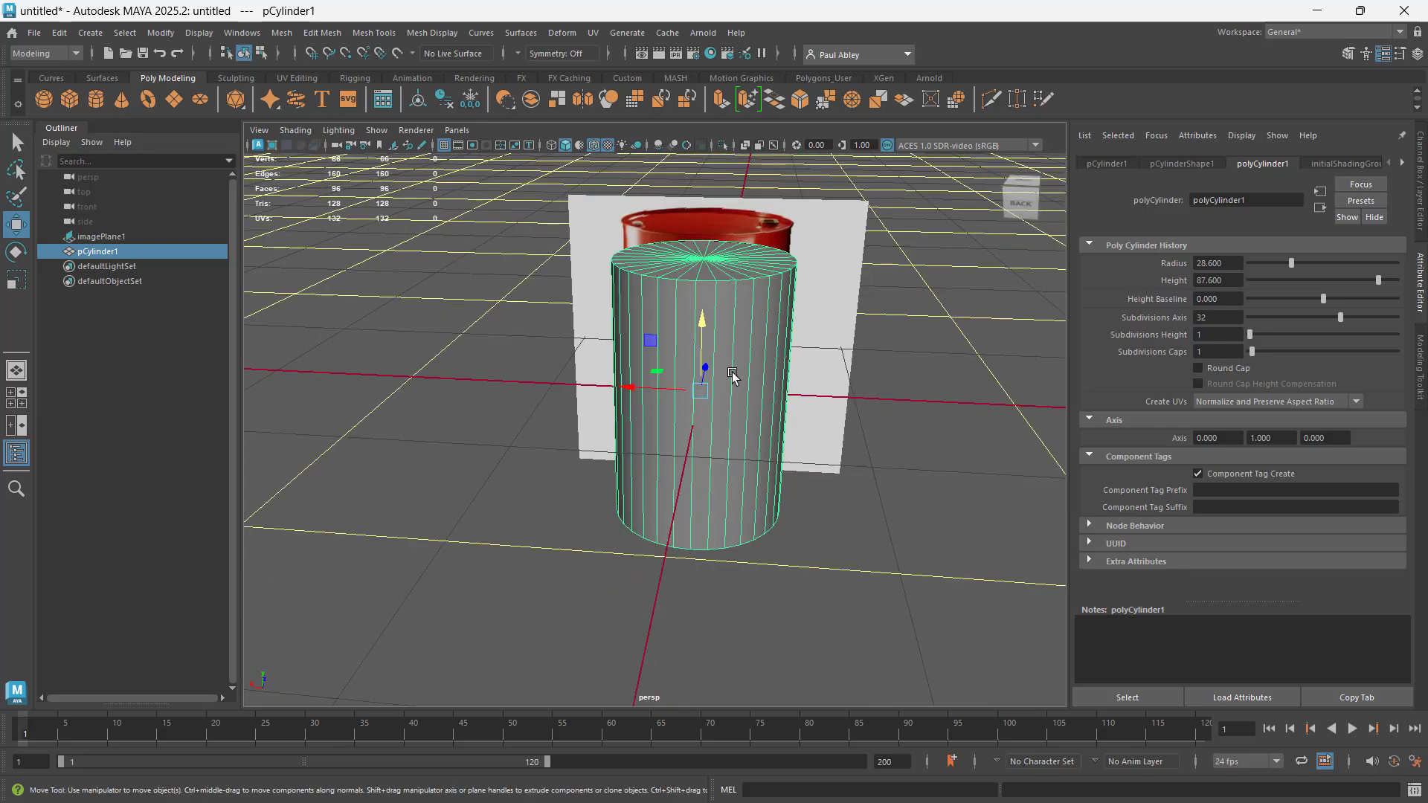
pyautogui.scroll(2, 736, 370)
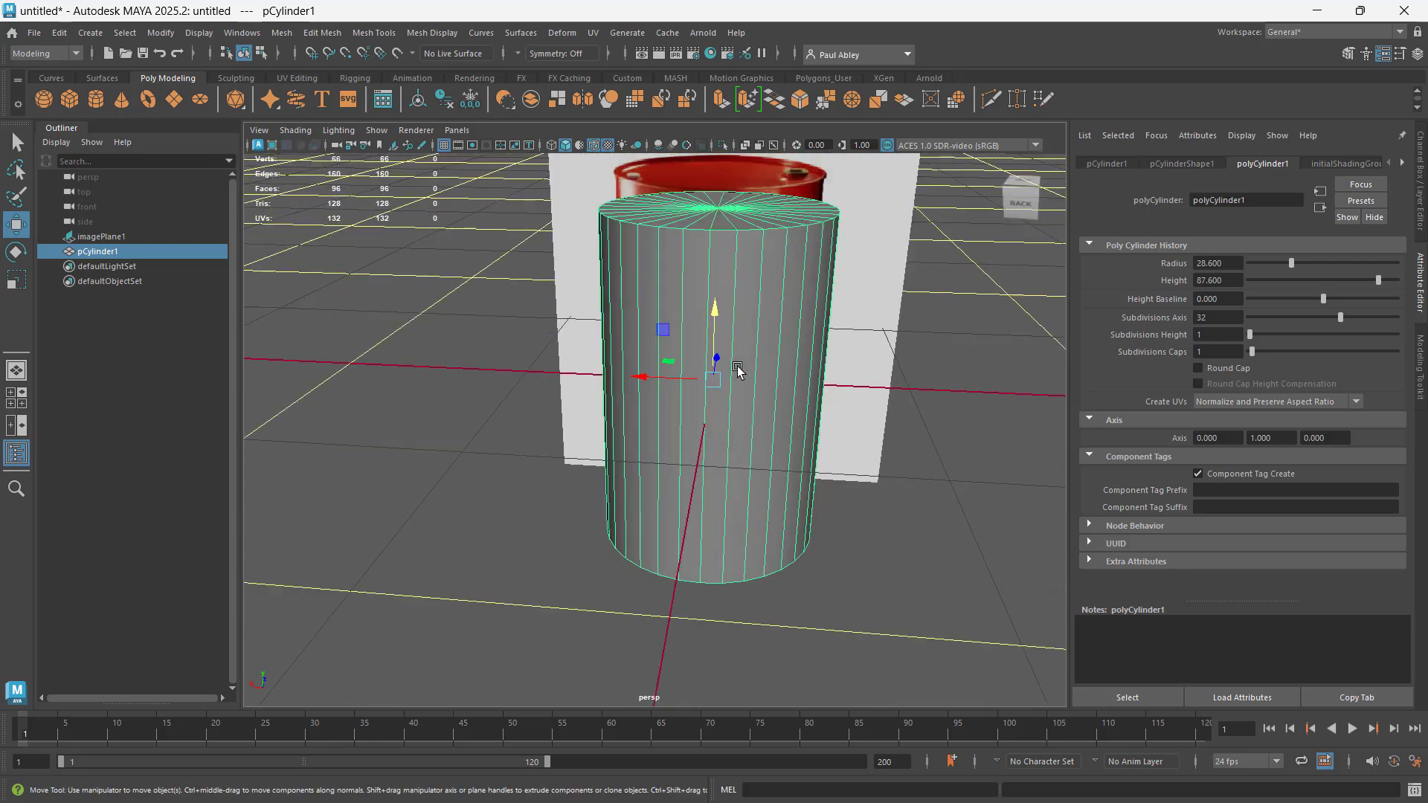
pyautogui.keyDown('shift'); pyautogui.rightClick(737, 370); pyautogui.keyUp('shift')
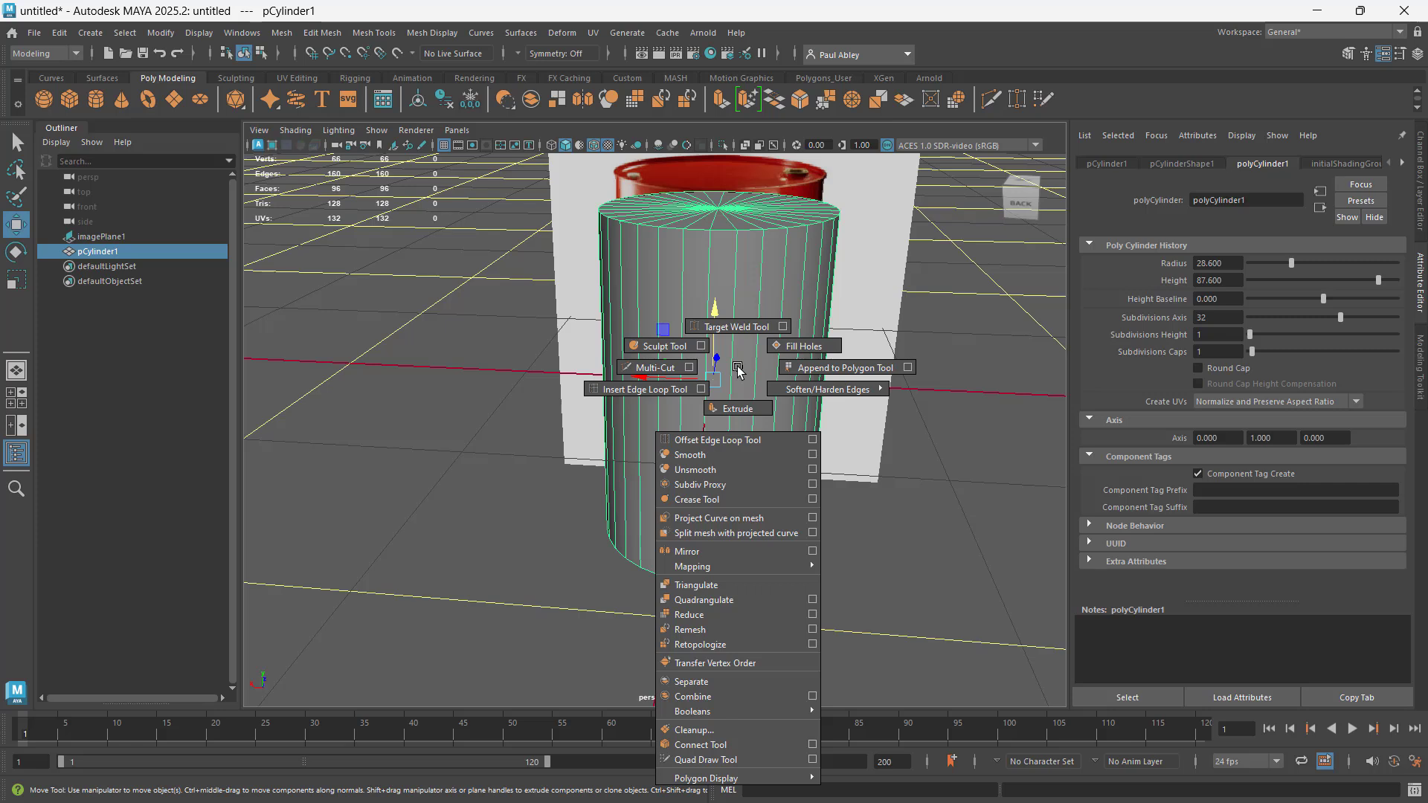
pyautogui.click(654, 367)
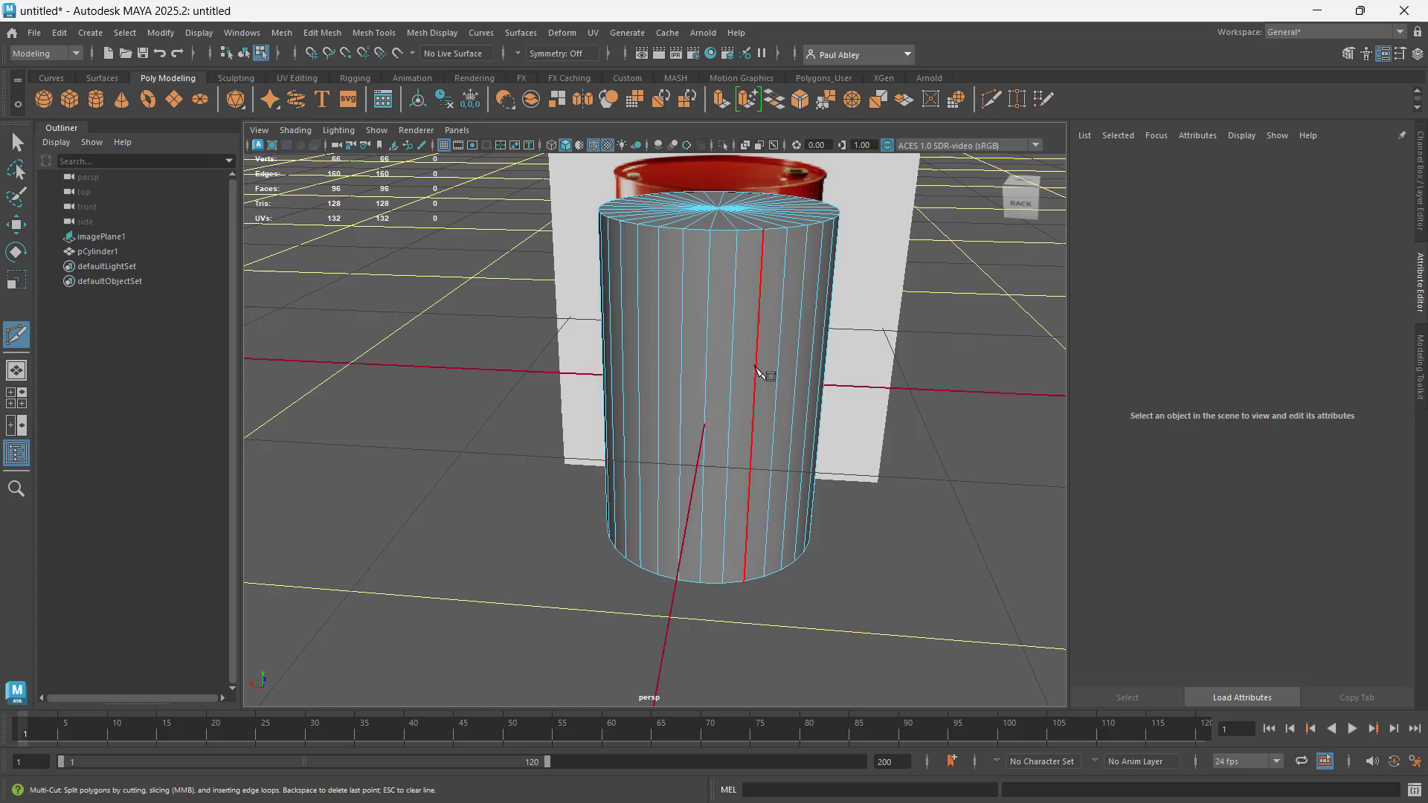
pyautogui.press('ctrl')
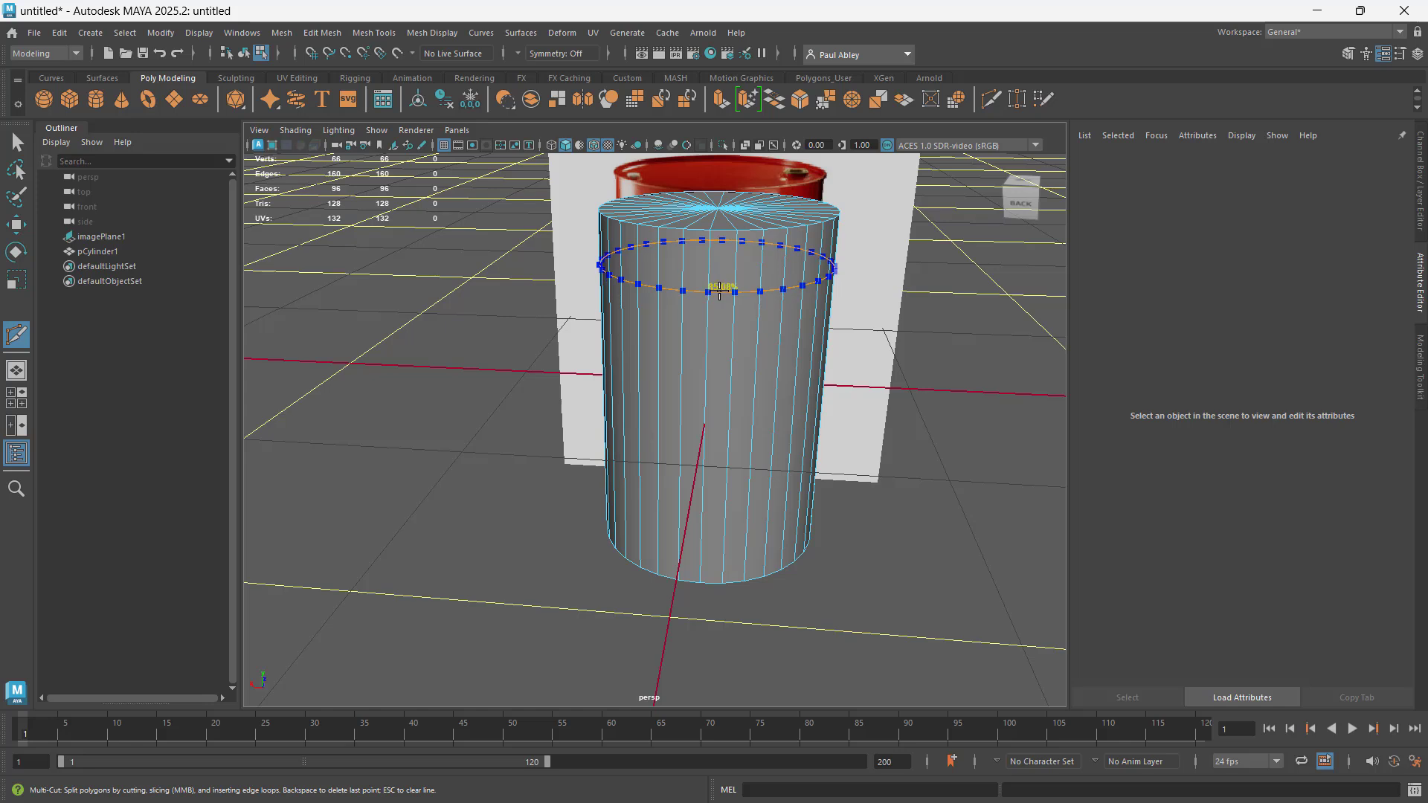
pyautogui.keyDown('ctrl'); pyautogui.click(706, 423); pyautogui.keyUp('ctrl')
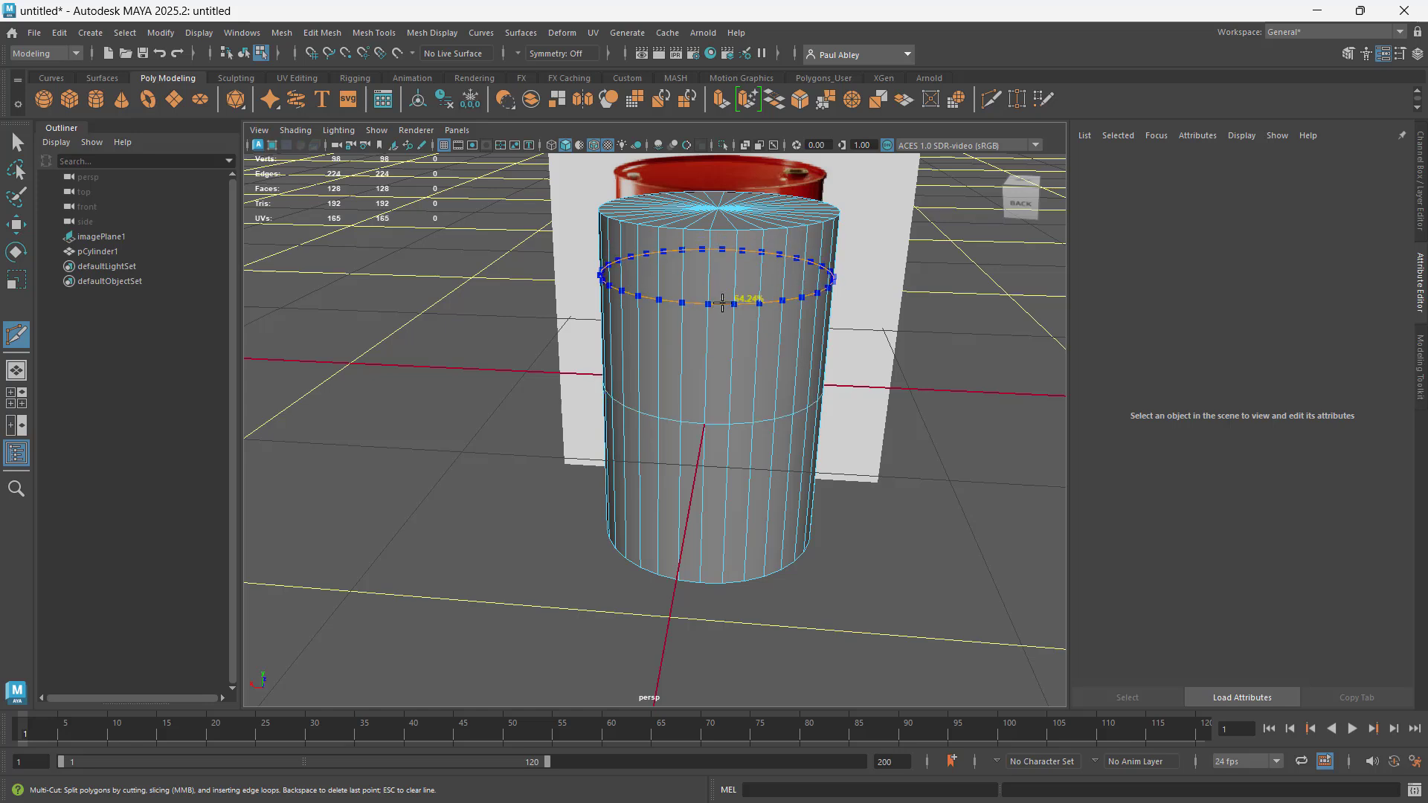
pyautogui.press('q')
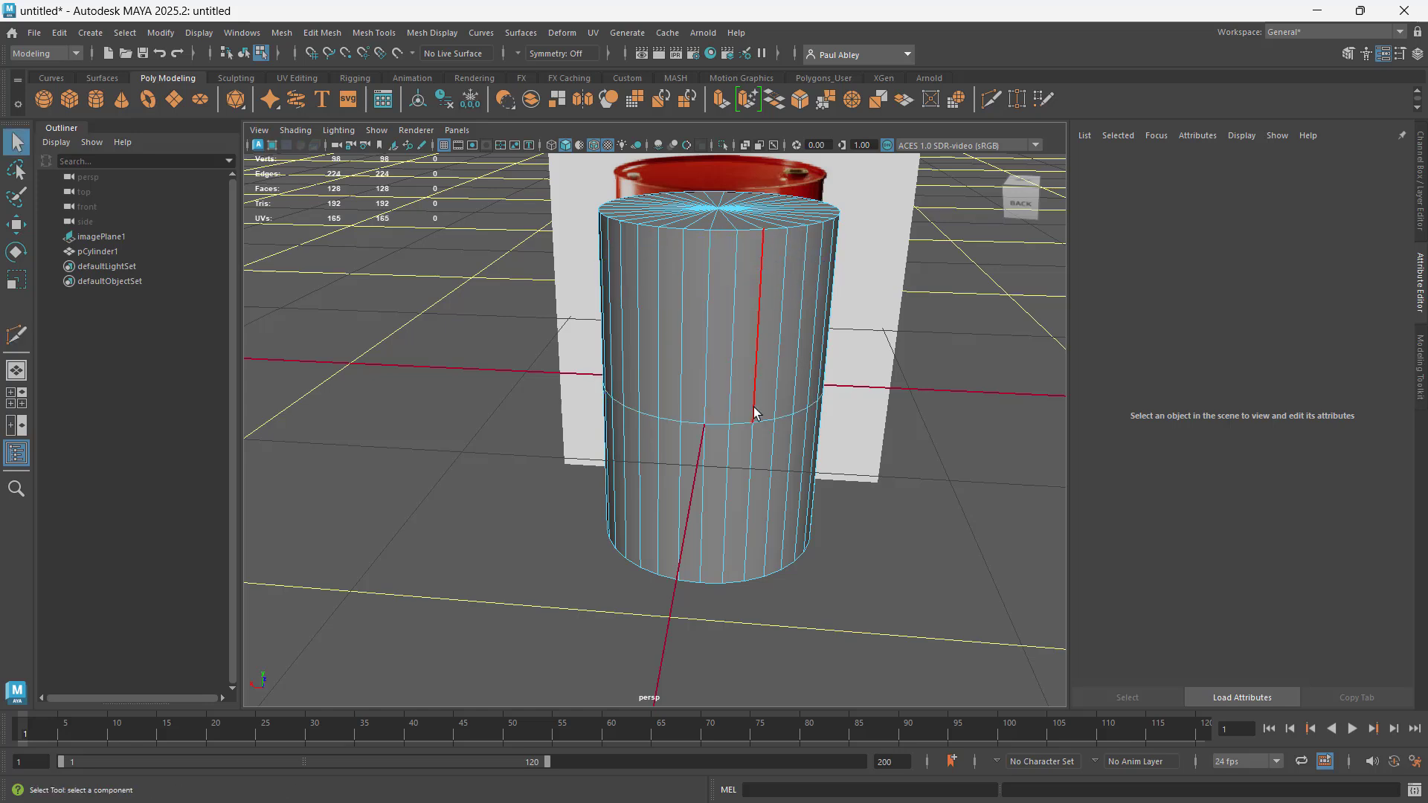
# Hide the viewport grid
pyautogui.keyDown('alt'); pyautogui.moveTo(780, 484); pyautogui.dragTo(711, 419); pyautogui.keyUp('alt')
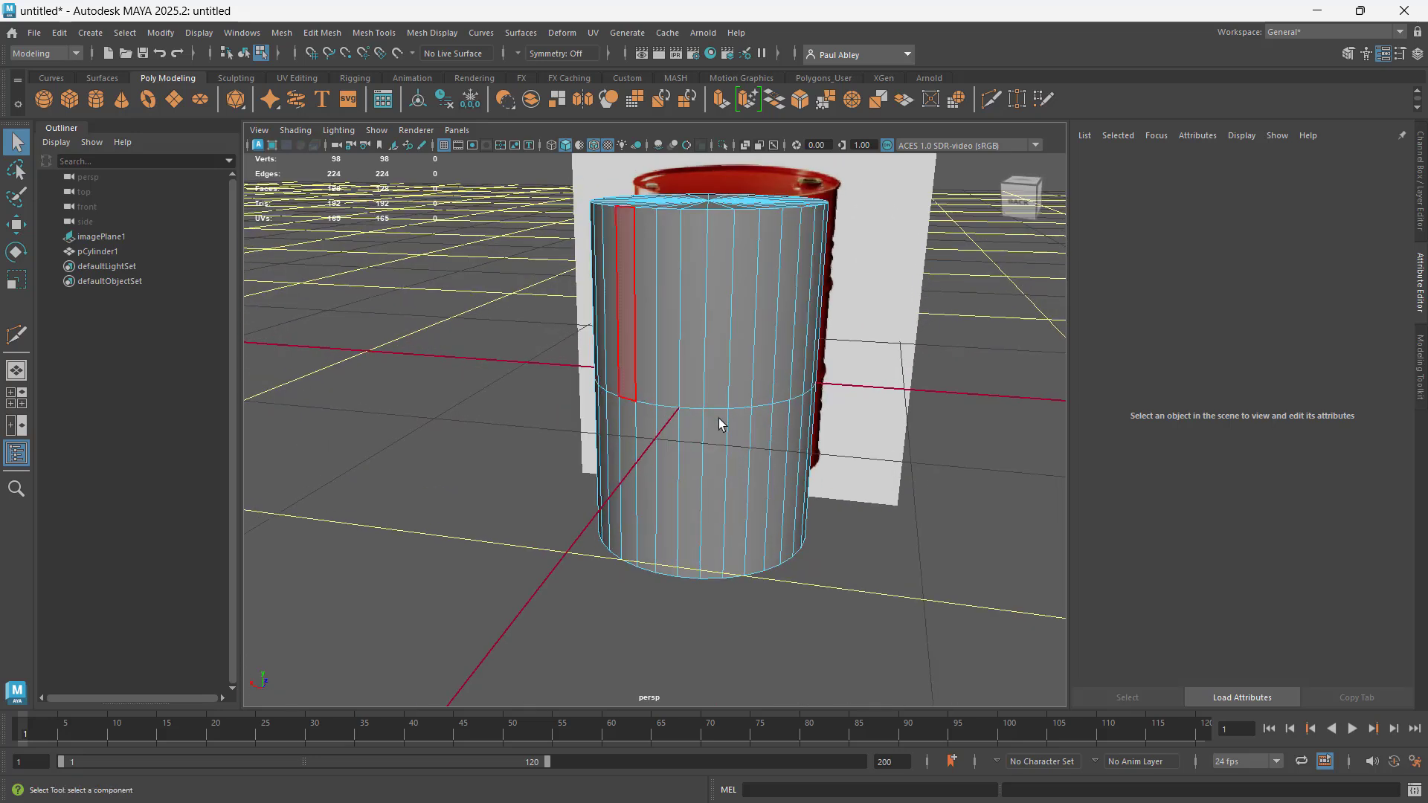
pyautogui.click(207, 34)
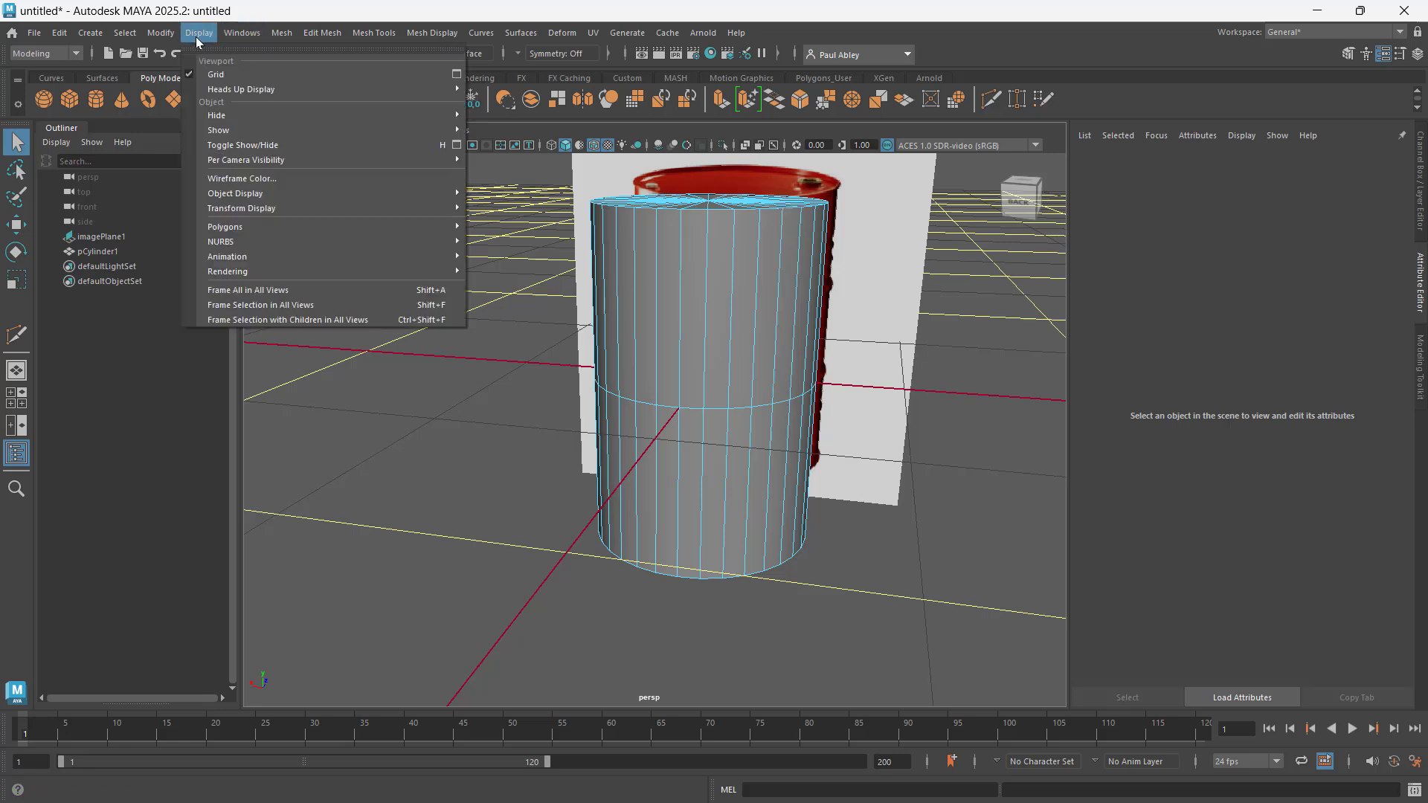
pyautogui.click(219, 75)
pyautogui.scroll(-2, 712, 342)
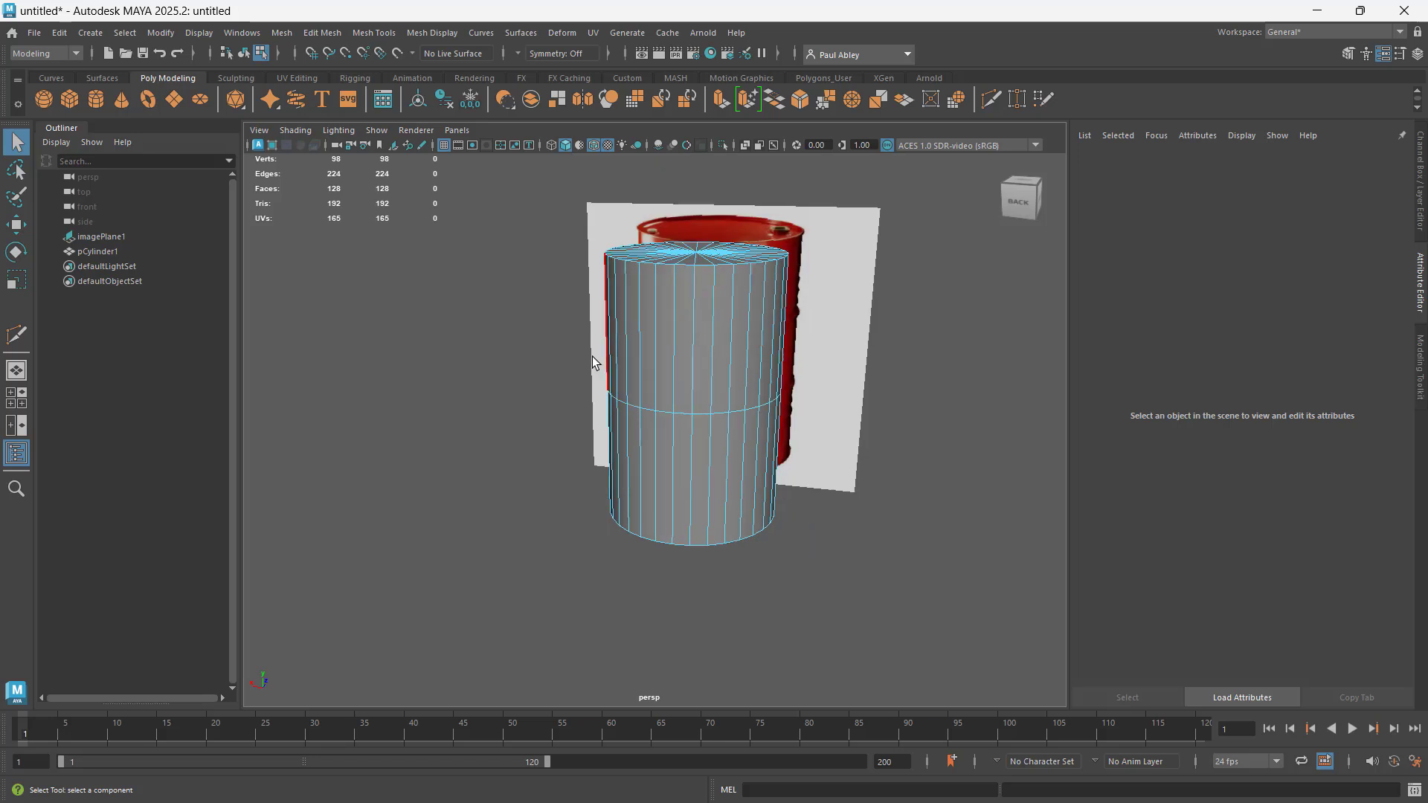
# Compare the cylinder's top edge and side with the rim and ridges of the drum in the reference image
pyautogui.keyDown('alt'); pyautogui.moveTo(595, 358); pyautogui.dragTo(707, 316); pyautogui.keyUp('alt')
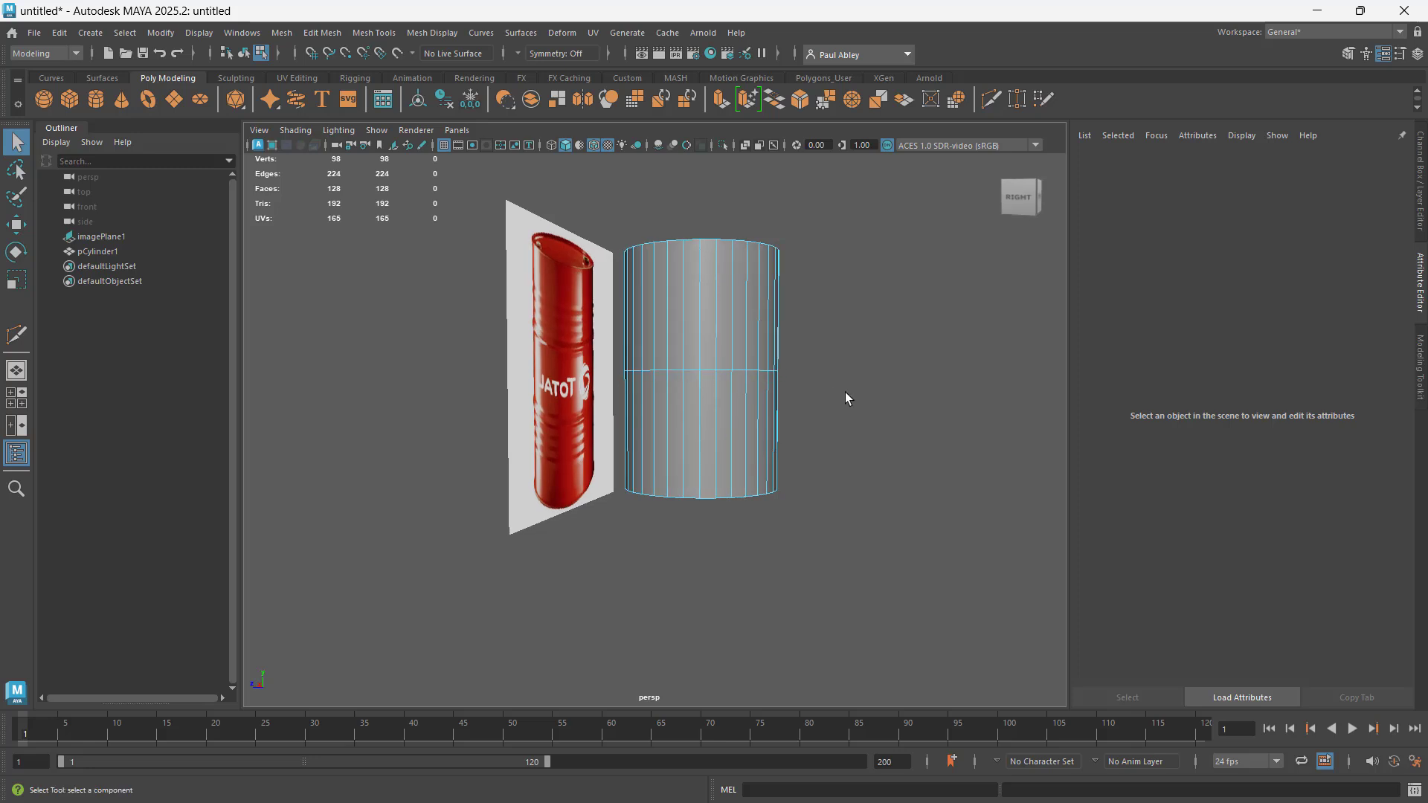
pyautogui.keyDown('alt'); pyautogui.moveTo(845, 391); pyautogui.dragTo(711, 400); pyautogui.keyUp('alt')
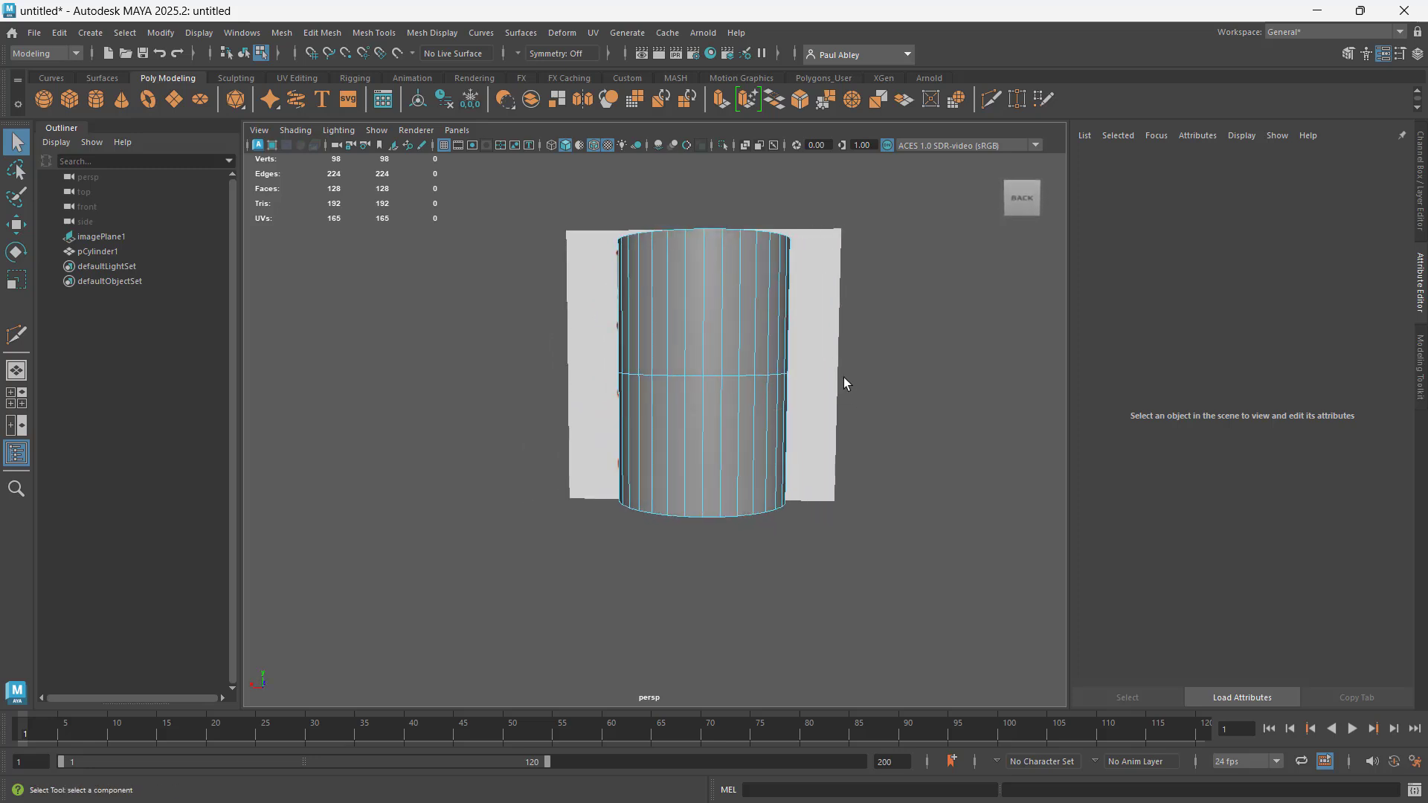
pyautogui.keyDown('alt'); pyautogui.moveTo(709, 342); pyautogui.dragTo(682, 319); pyautogui.keyUp('alt')
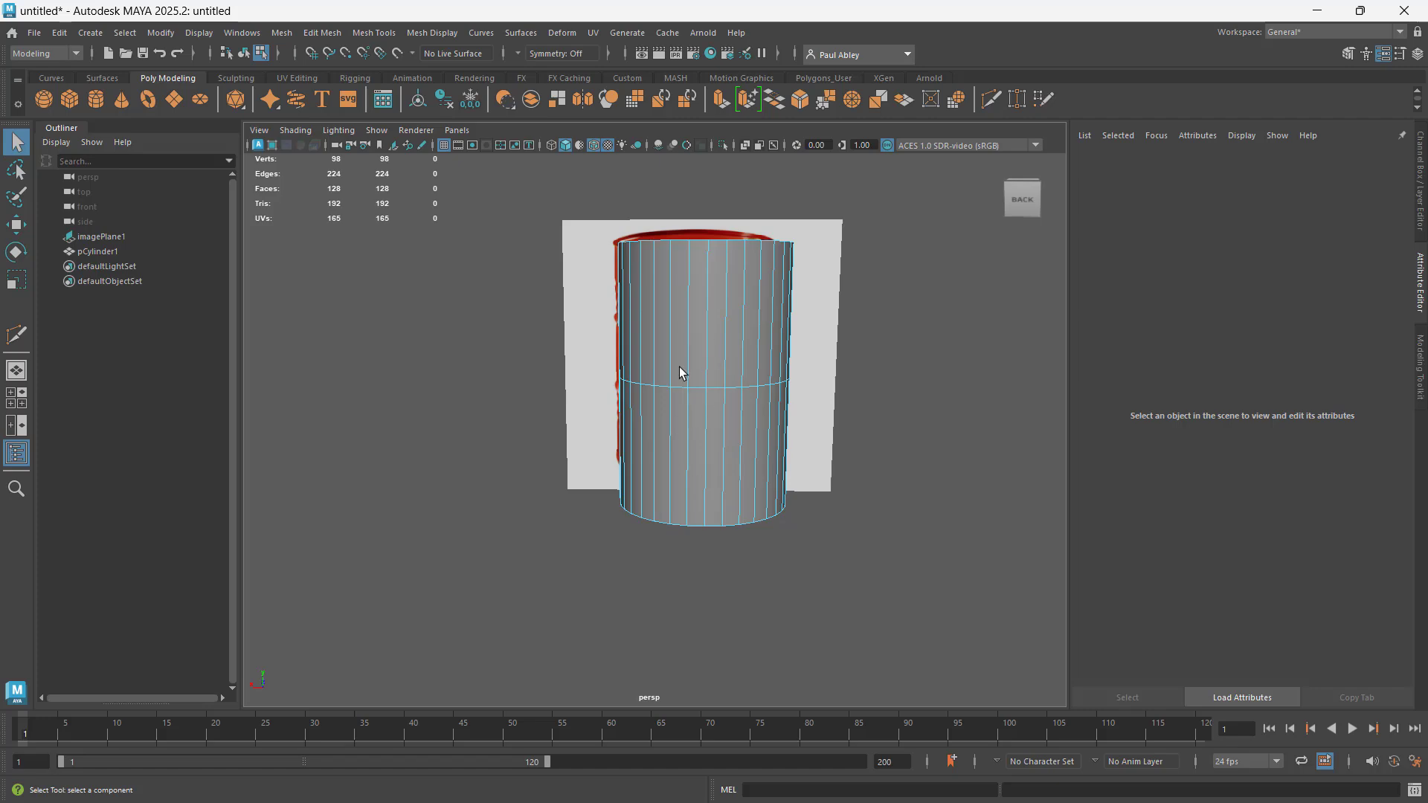
pyautogui.keyDown('alt'); pyautogui.moveTo(675, 386); pyautogui.dragTo(712, 321); pyautogui.keyUp('alt')
pyautogui.keyDown('alt'); pyautogui.moveTo(712, 315); pyautogui.dragTo(707, 407, button='middle'); pyautogui.keyUp('alt')
pyautogui.scroll(3, 716, 392)
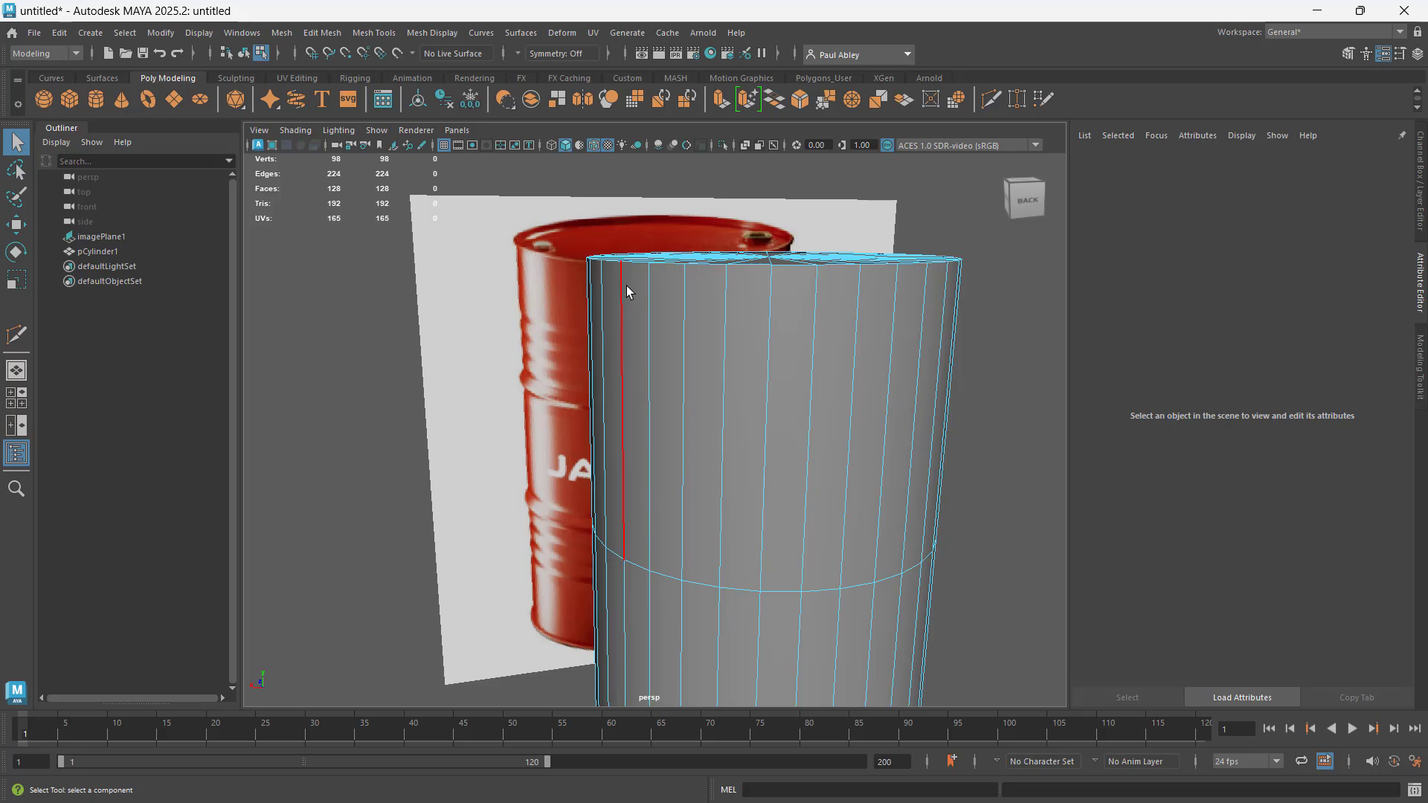
pyautogui.keyDown('alt'); pyautogui.moveTo(626, 286); pyautogui.dragTo(625, 308); pyautogui.keyUp('alt')
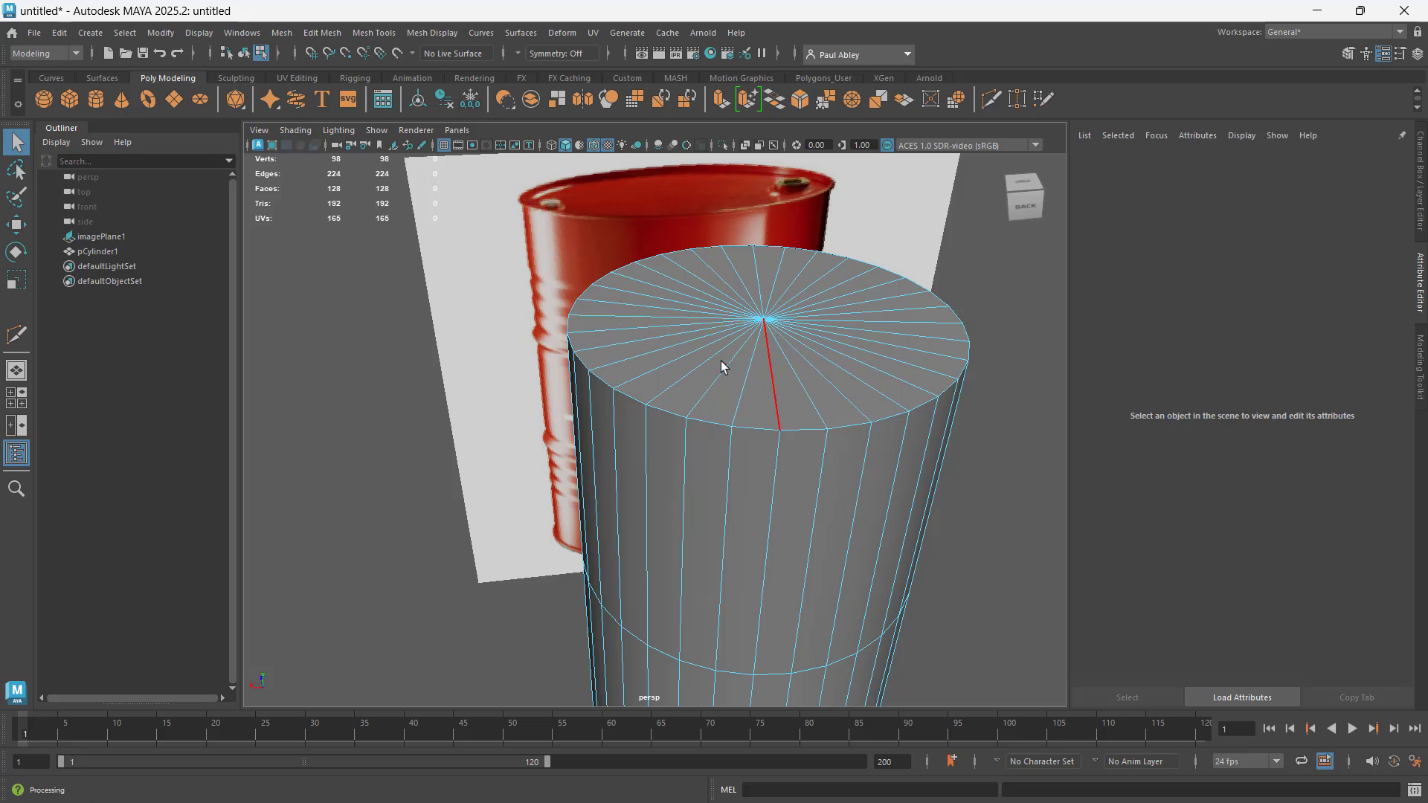
pyautogui.moveTo(715, 363)
pyautogui.keyDown('alt'); pyautogui.mouseDown()
pyautogui.moveTo(701, 328)
pyautogui.moveTo(734, 346)
pyautogui.mouseUp(); pyautogui.keyUp('alt')
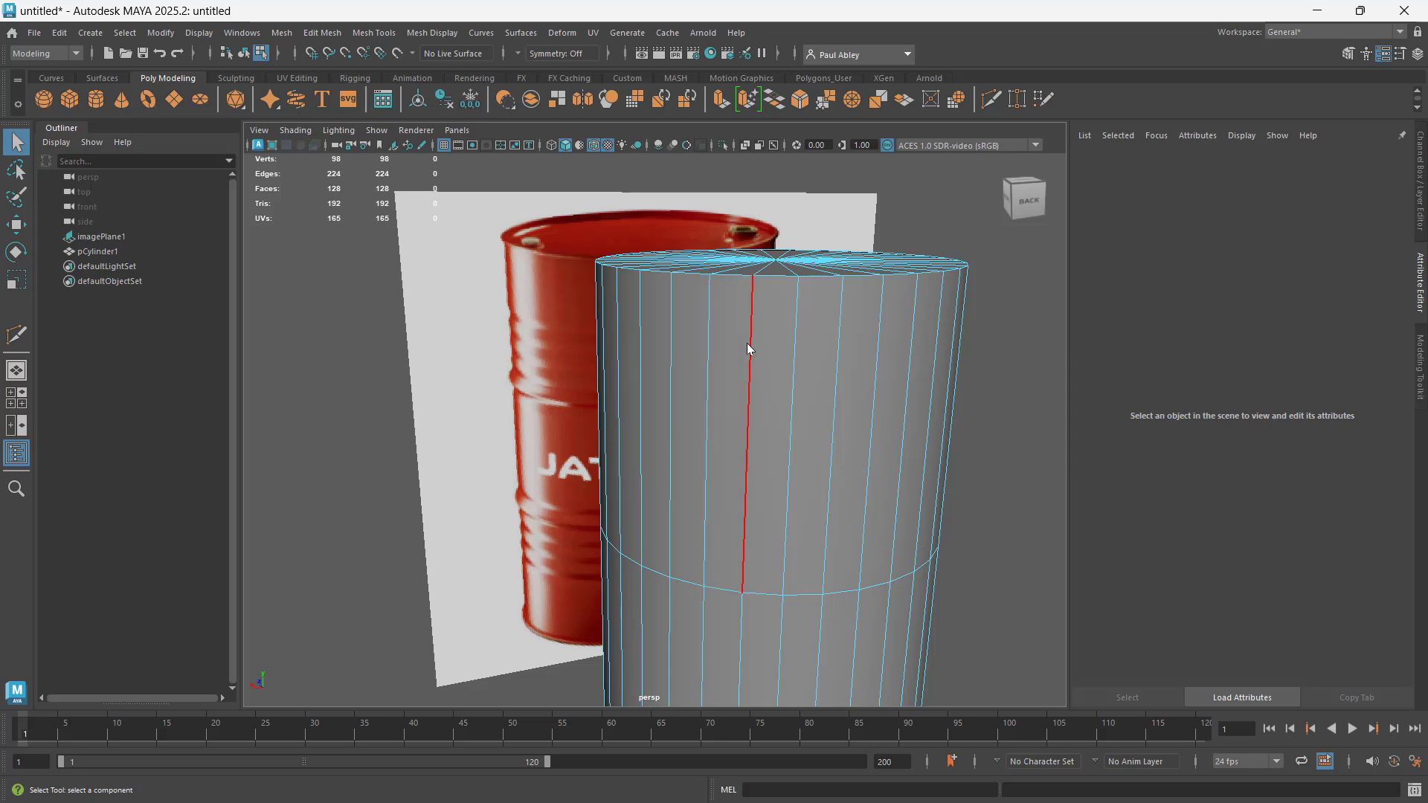
# Insert a horizontal edge loop just below the cylinder's top edge with Multi-Cut to mark out a narrow rim band
pyautogui.keyDown('shift'); pyautogui.rightClick(748, 345); pyautogui.keyUp('shift')
pyautogui.click(684, 347)
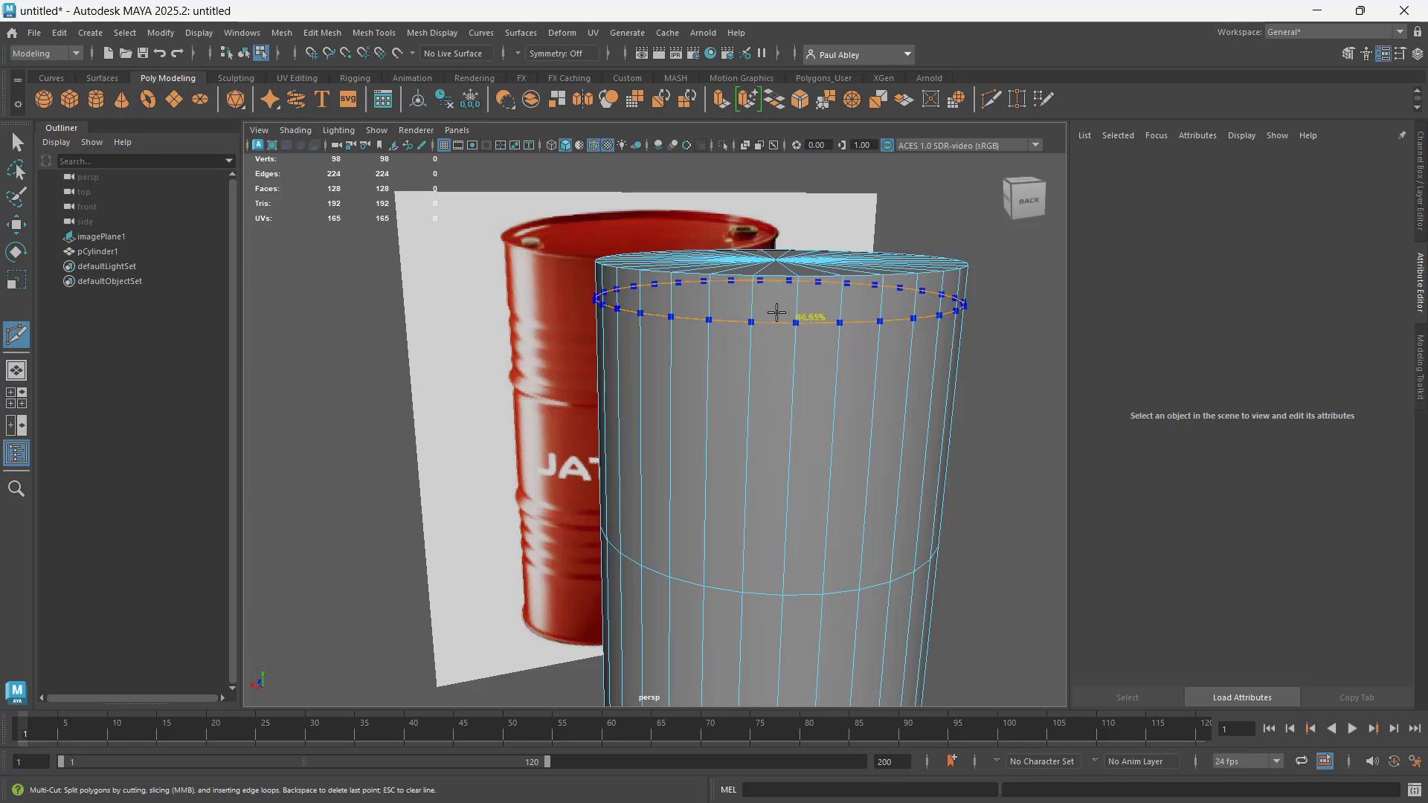
pyautogui.scroll(5, 756, 322)
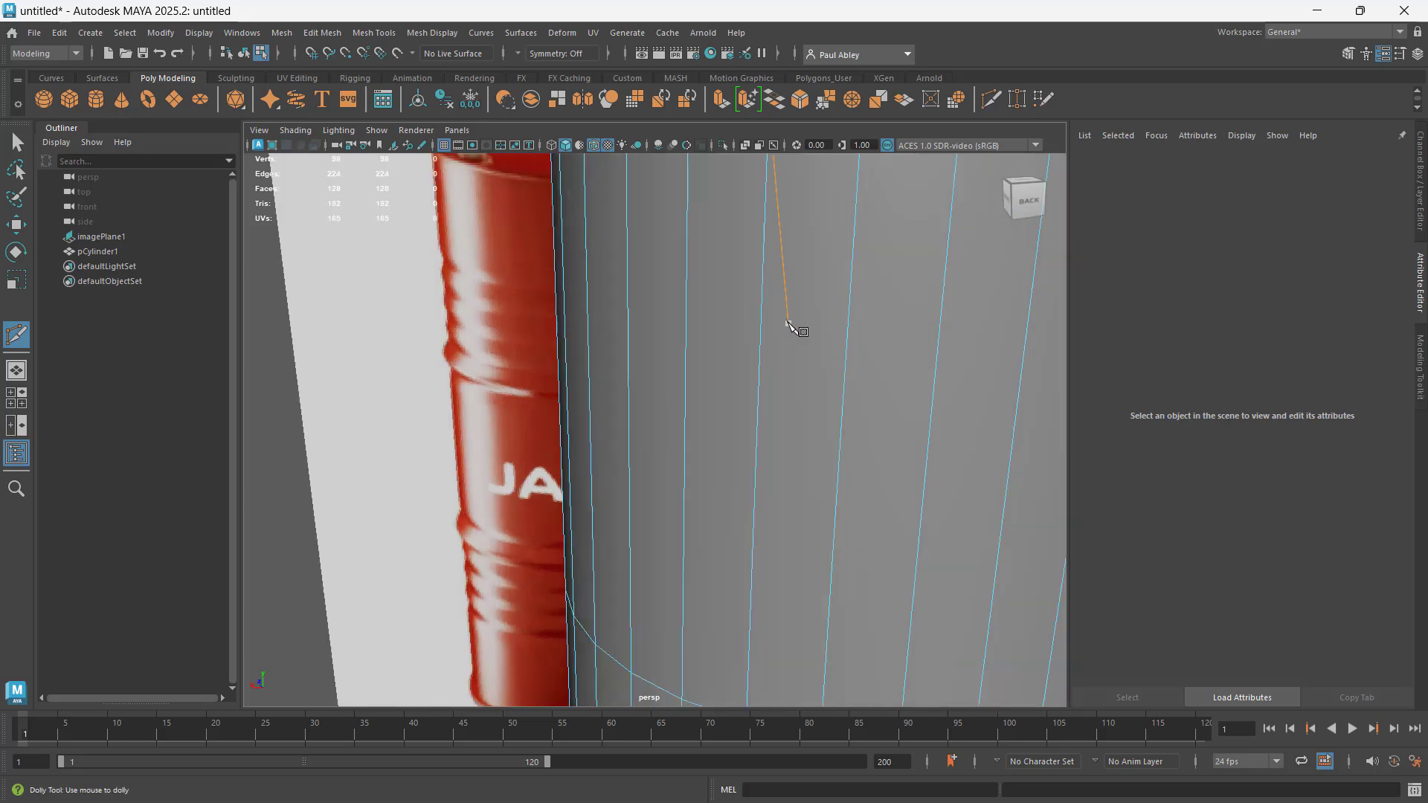
pyautogui.scroll(-5, 796, 312)
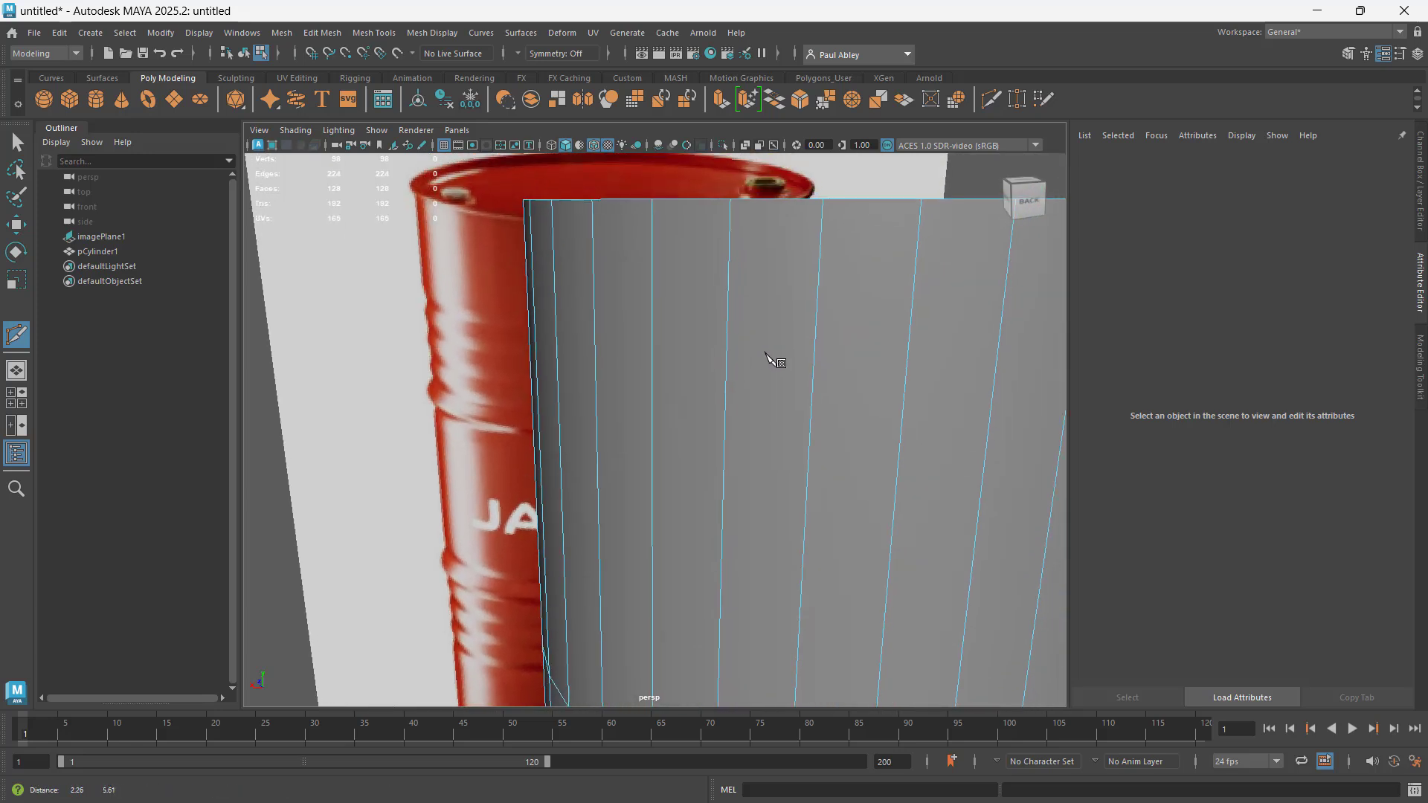
pyautogui.moveTo(678, 370)
pyautogui.keyDown('alt'); pyautogui.mouseDown()
pyautogui.moveTo(713, 357)
pyautogui.moveTo(660, 446)
pyautogui.moveTo(580, 399)
pyautogui.moveTo(631, 357)
pyautogui.moveTo(632, 337)
pyautogui.moveTo(624, 414)
pyautogui.moveTo(552, 441)
pyautogui.moveTo(777, 405)
pyautogui.moveTo(651, 378)
pyautogui.mouseUp(); pyautogui.keyUp('alt')
pyautogui.keyDown('alt'); pyautogui.moveTo(651, 377); pyautogui.dragTo(662, 376, button='middle'); pyautogui.keyUp('alt')
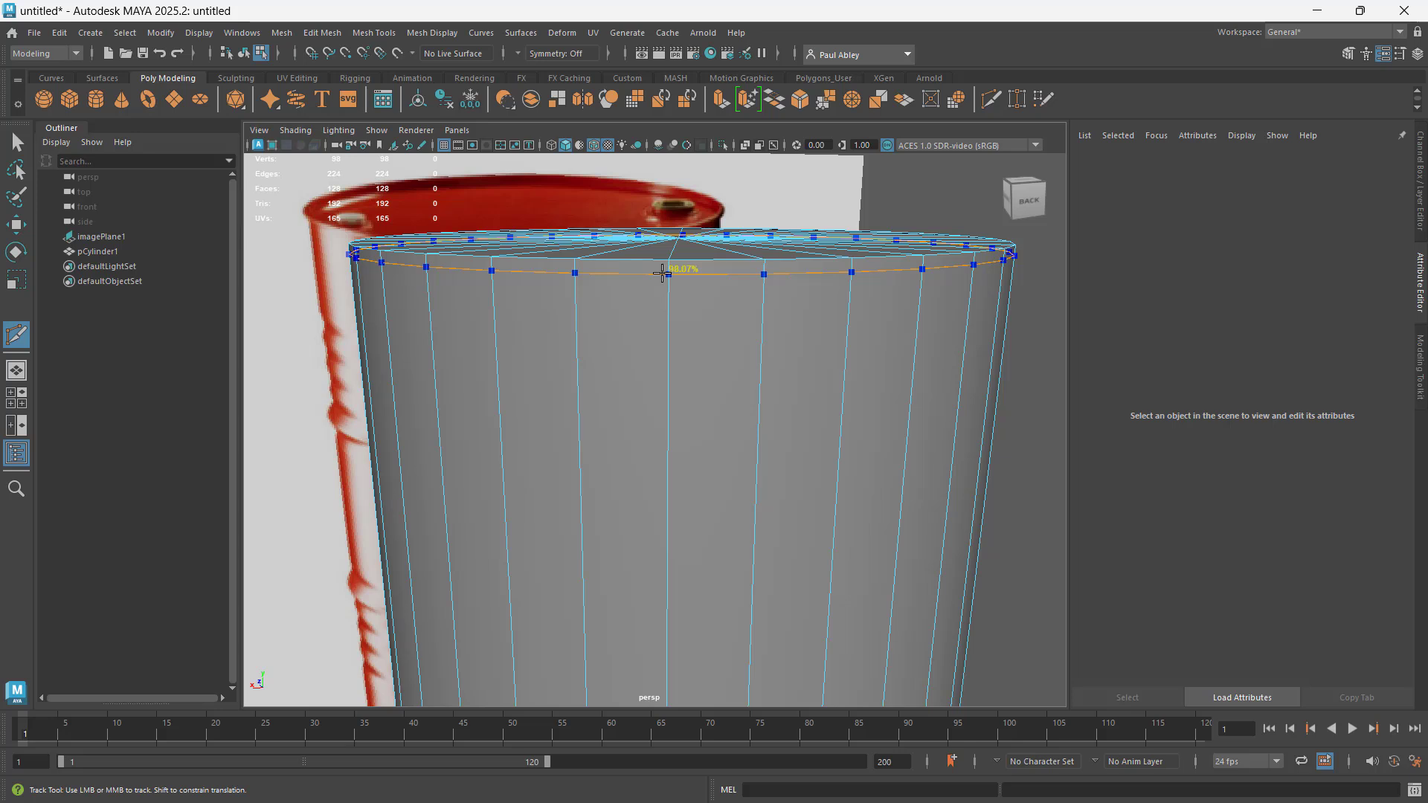
pyautogui.keyDown('ctrl'); pyautogui.click(663, 273); pyautogui.keyUp('ctrl')
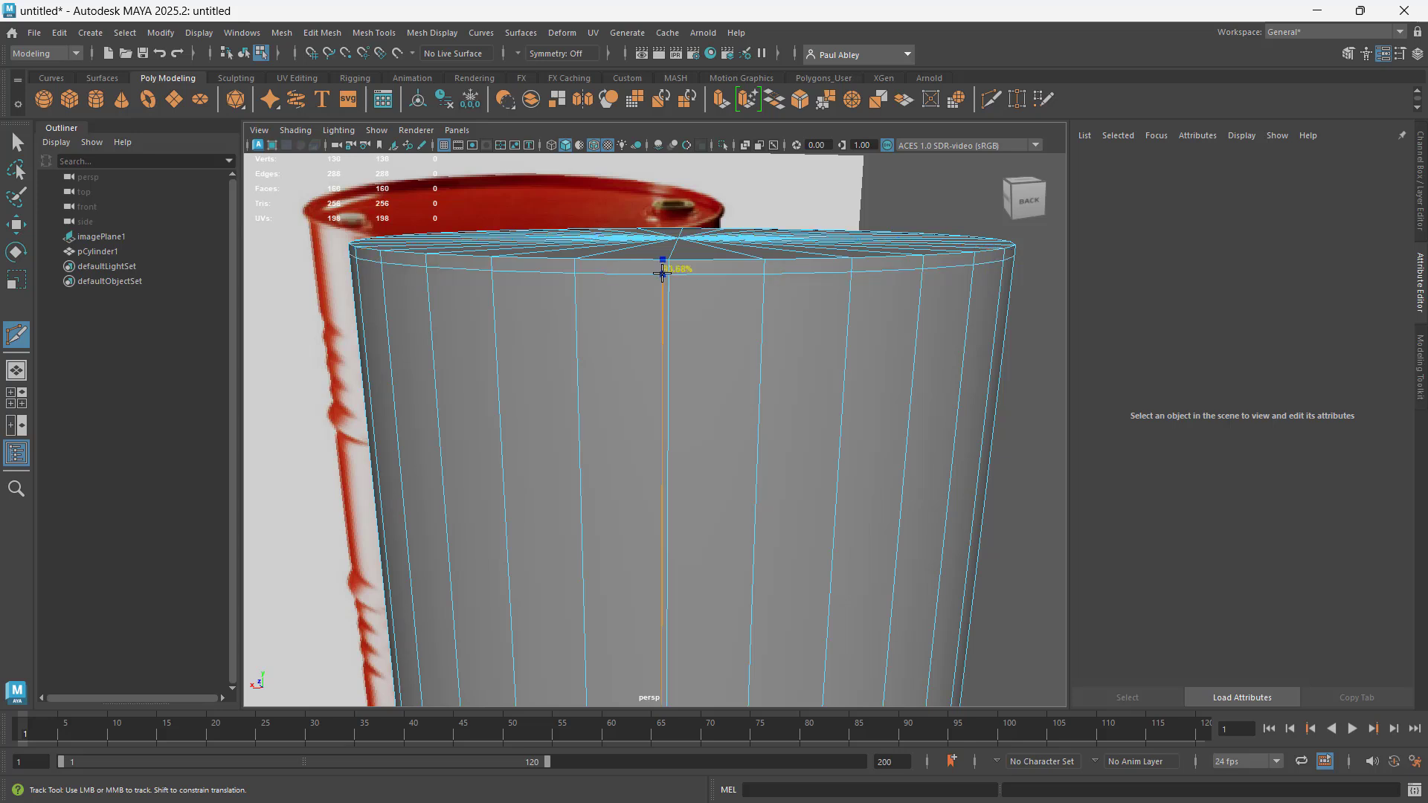
pyautogui.click(667, 275)
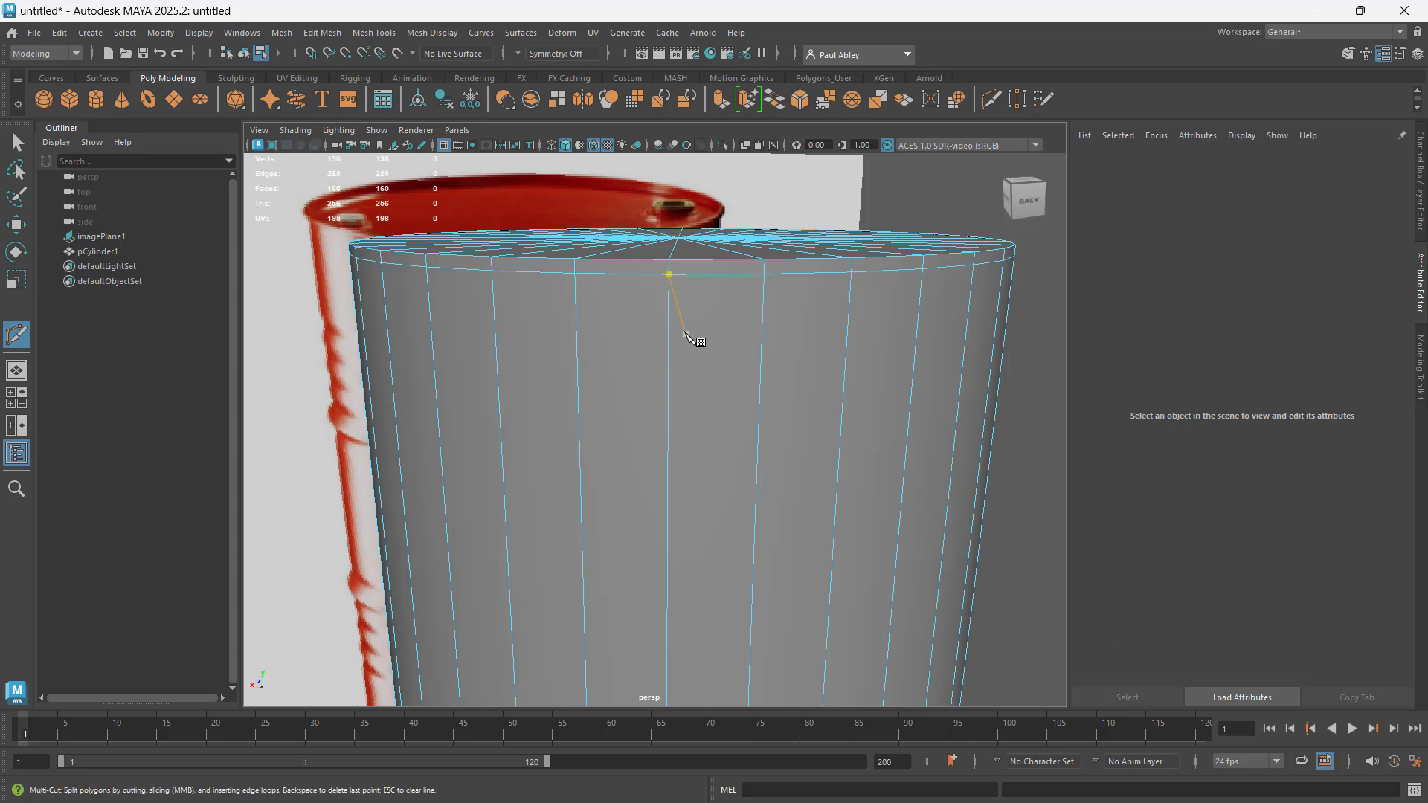
pyautogui.press('q')
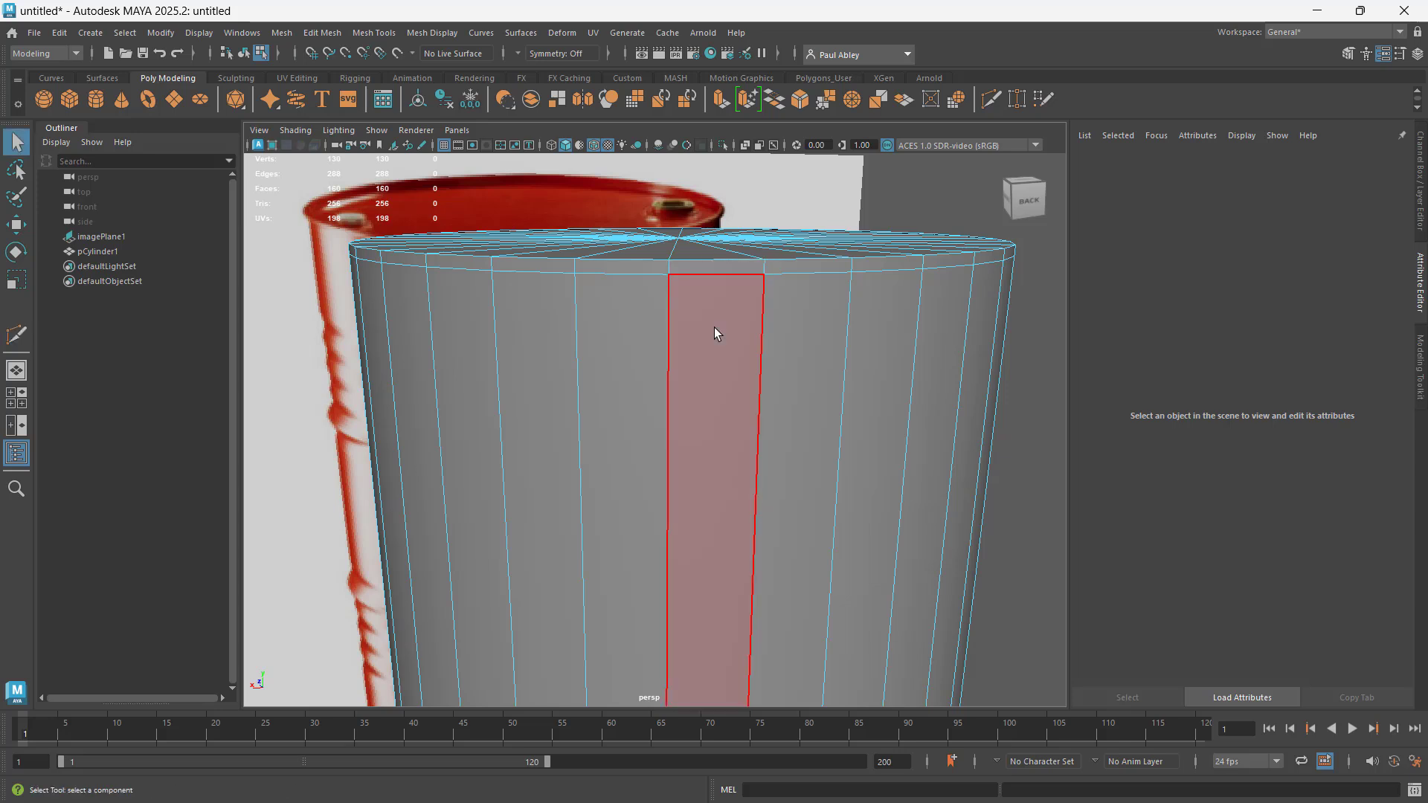
# Select the full ring of faces in the narrow band below the cylinder's top edge and extrude it outward with thickness 0.9
pyautogui.keyDown('alt'); pyautogui.moveTo(844, 338); pyautogui.dragTo(961, 254); pyautogui.keyUp('alt')
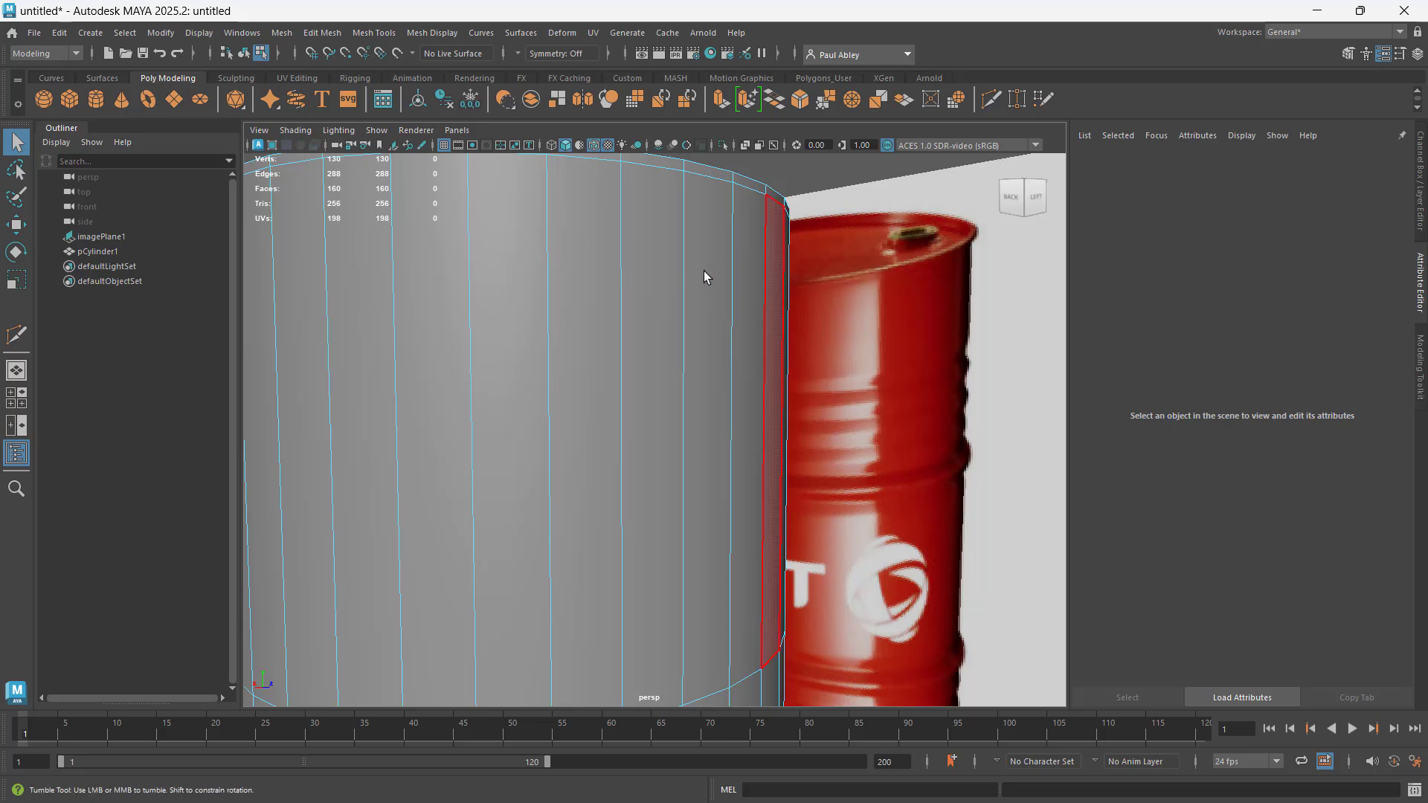
pyautogui.keyDown('alt'); pyautogui.moveTo(704, 271); pyautogui.dragTo(676, 281); pyautogui.keyUp('alt')
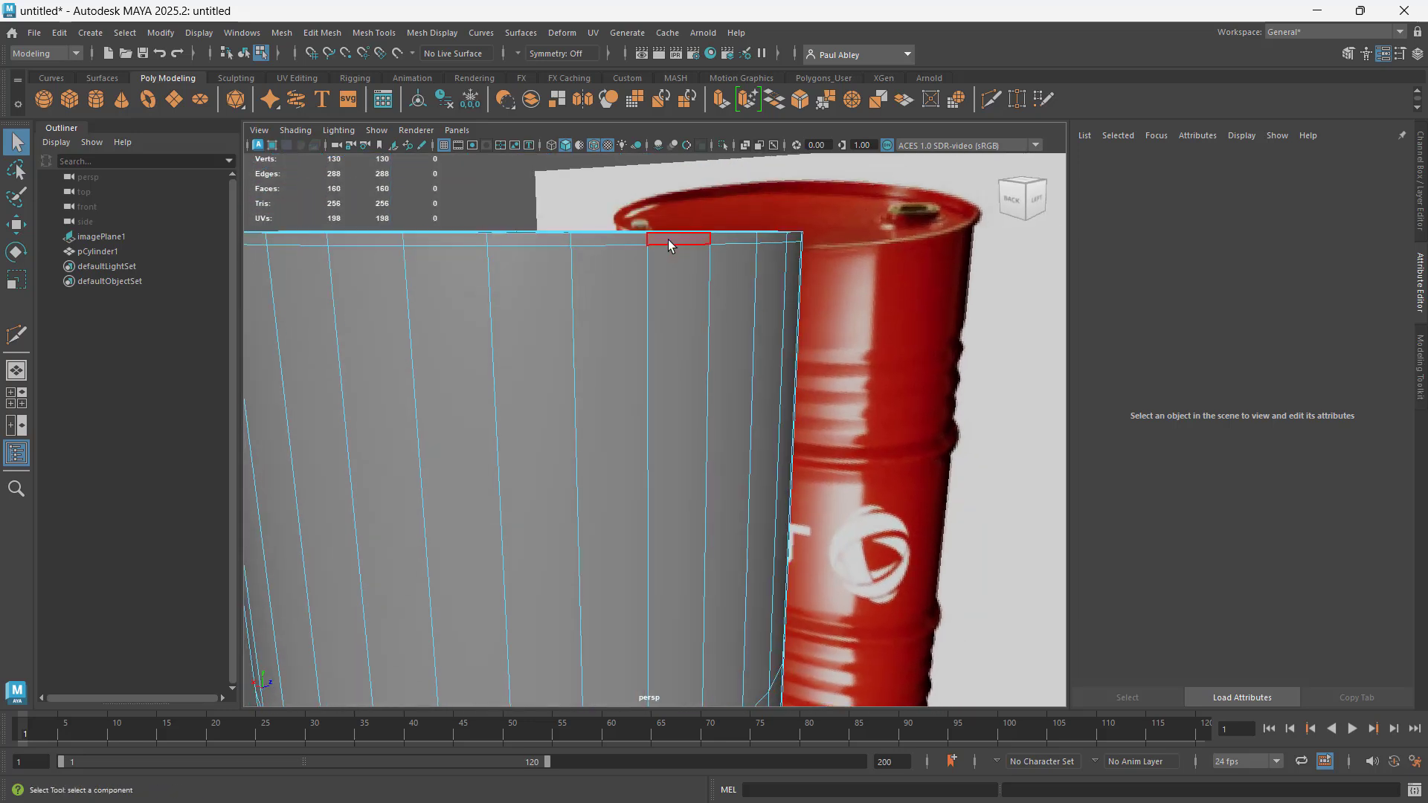
pyautogui.moveTo(668, 242); pyautogui.dragTo(677, 282, button='right')
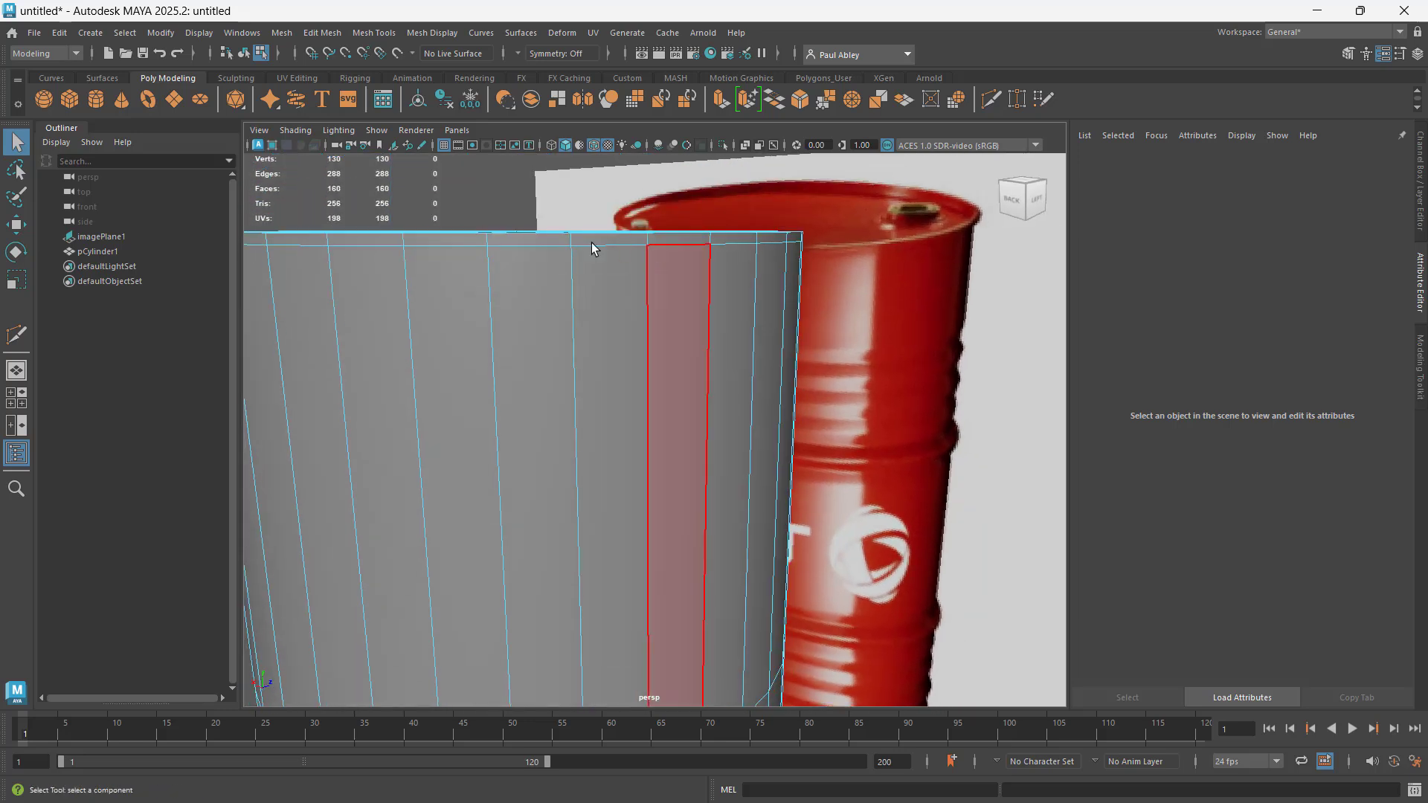
pyautogui.click(534, 244)
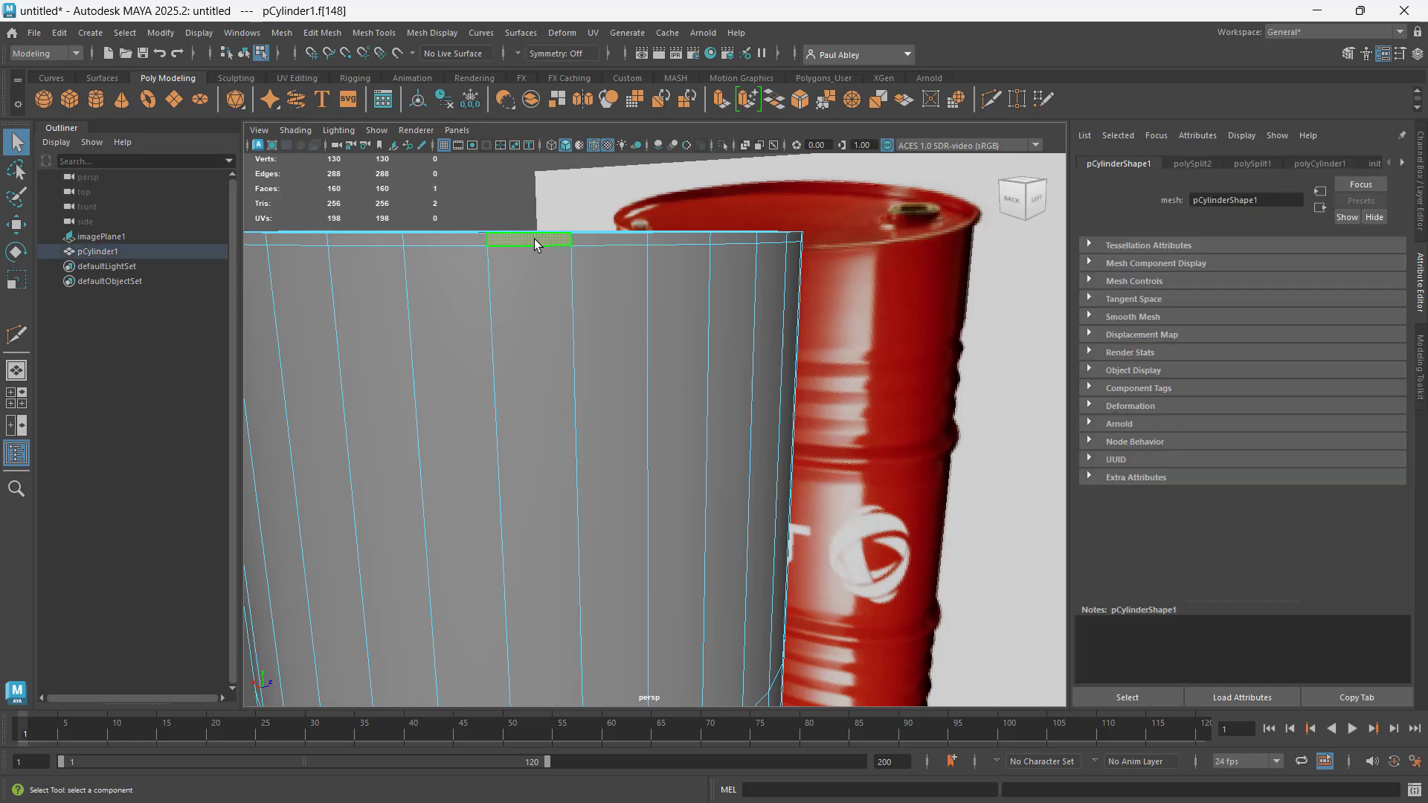
pyautogui.keyDown('shift'); pyautogui.doubleClick(600, 242); pyautogui.keyUp('shift')
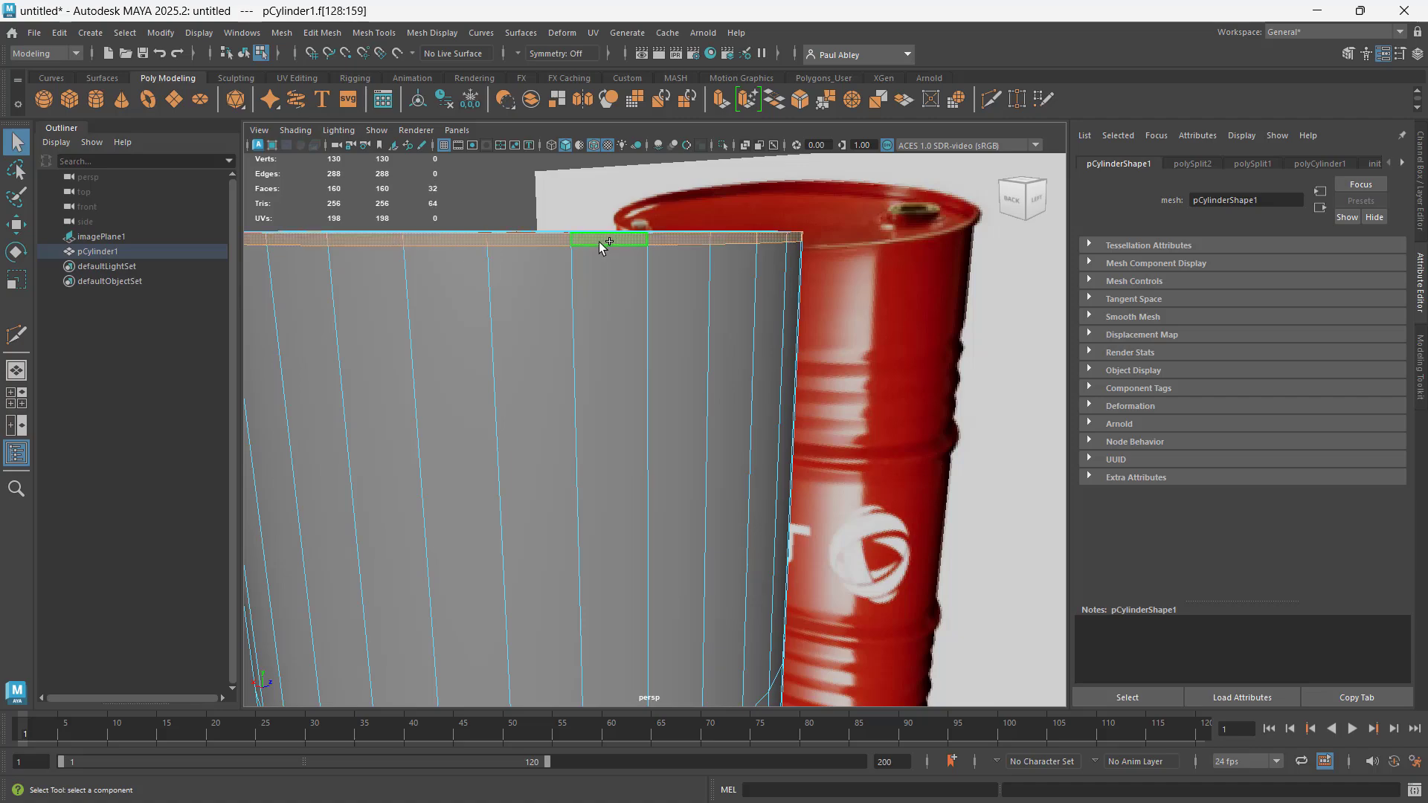
pyautogui.keyDown('alt'); pyautogui.moveTo(600, 242); pyautogui.dragTo(560, 349); pyautogui.keyUp('alt')
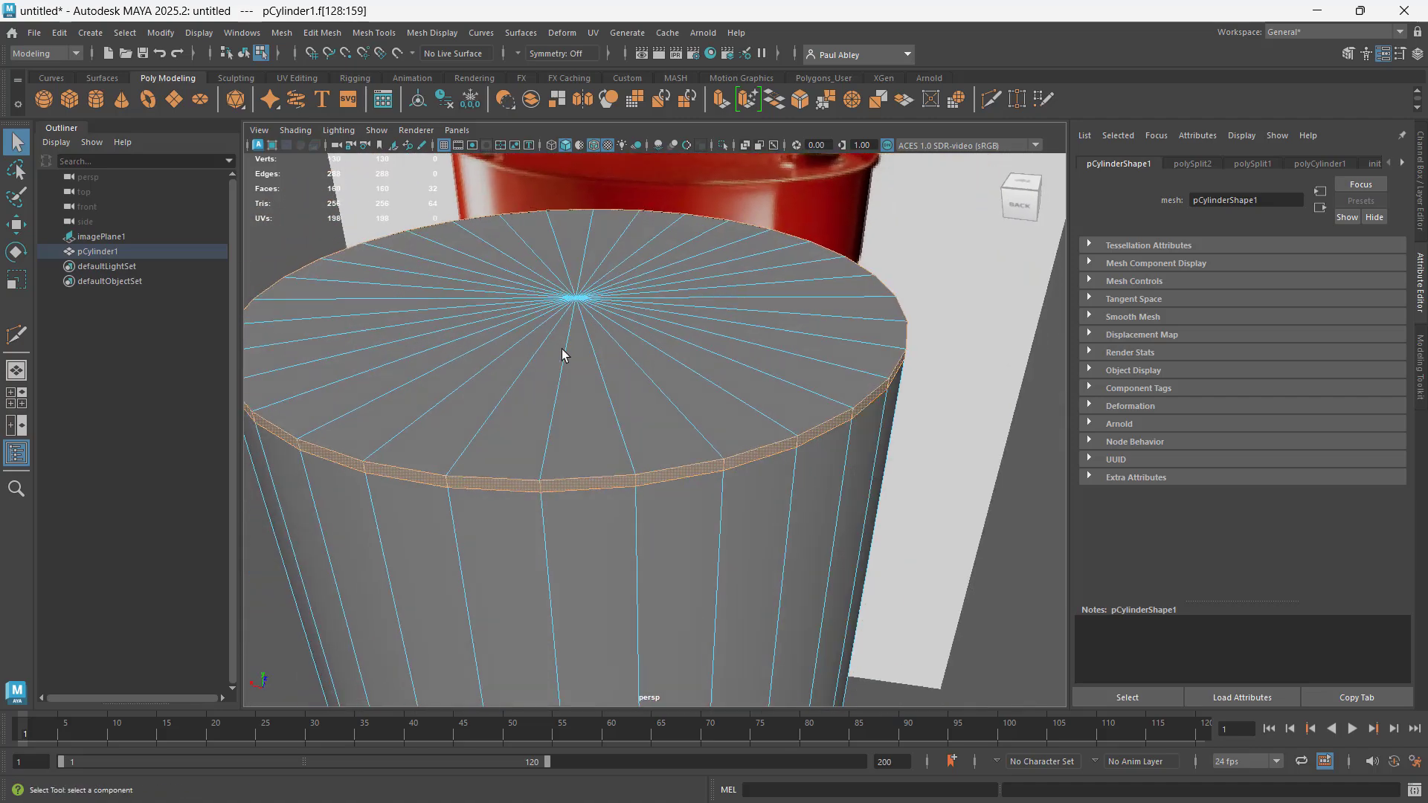
pyautogui.keyDown('alt'); pyautogui.moveTo(561, 349); pyautogui.dragTo(617, 311, button='right'); pyautogui.keyUp('alt')
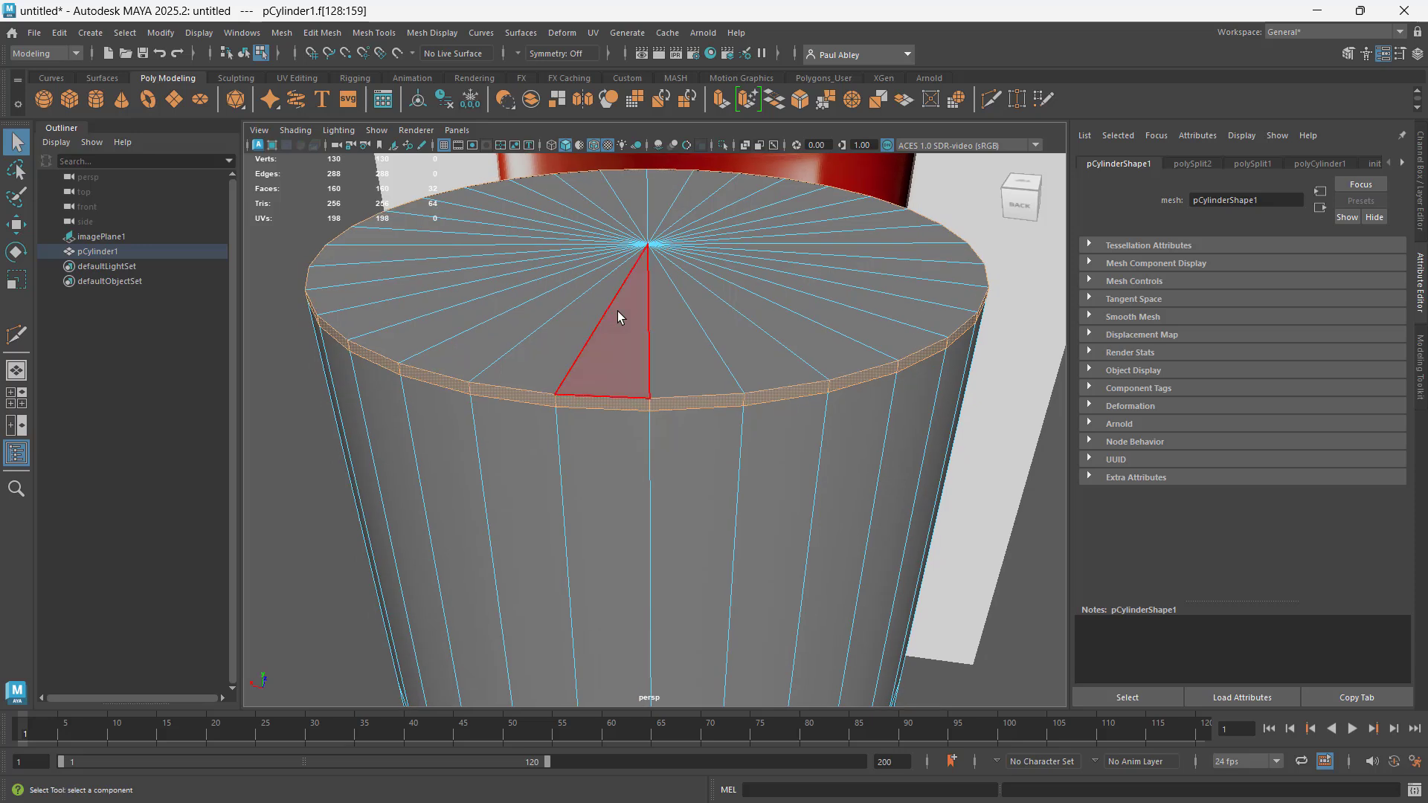
pyautogui.keyDown('shift'); pyautogui.rightClick(617, 311); pyautogui.keyUp('shift')
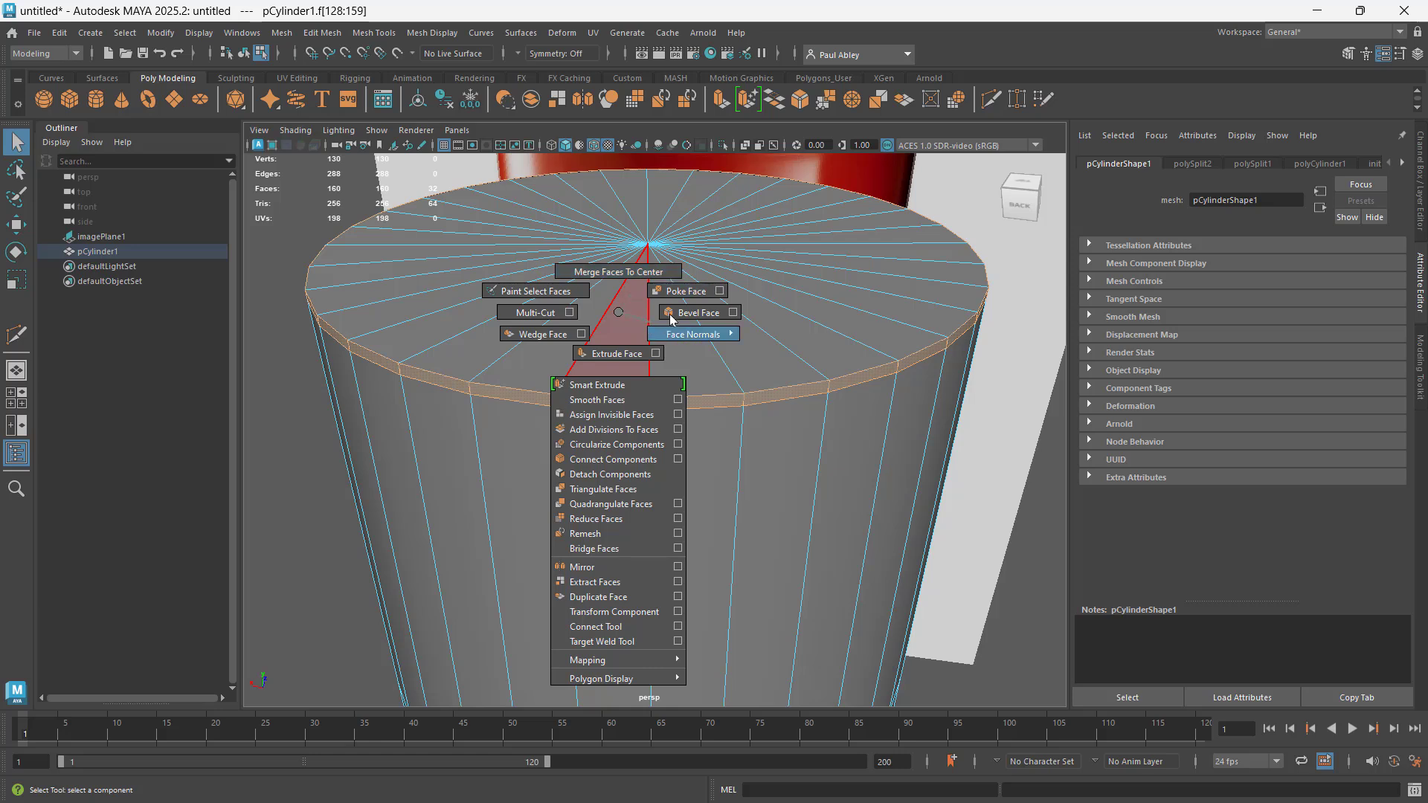
pyautogui.click(609, 355)
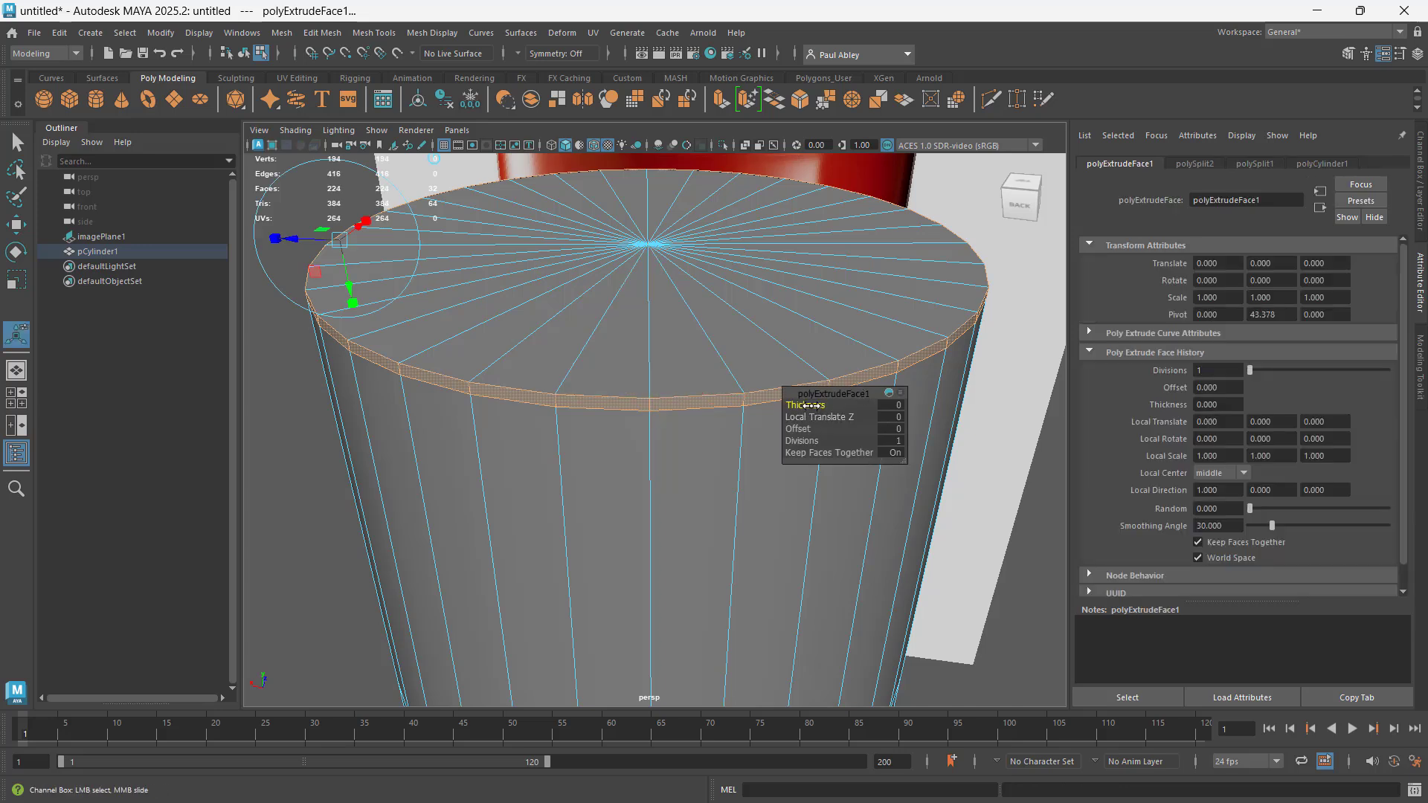
pyautogui.moveTo(813, 405)
pyautogui.mouseDown()
pyautogui.moveTo(836, 405)
pyautogui.moveTo(799, 401)
pyautogui.moveTo(818, 401)
pyautogui.mouseUp()
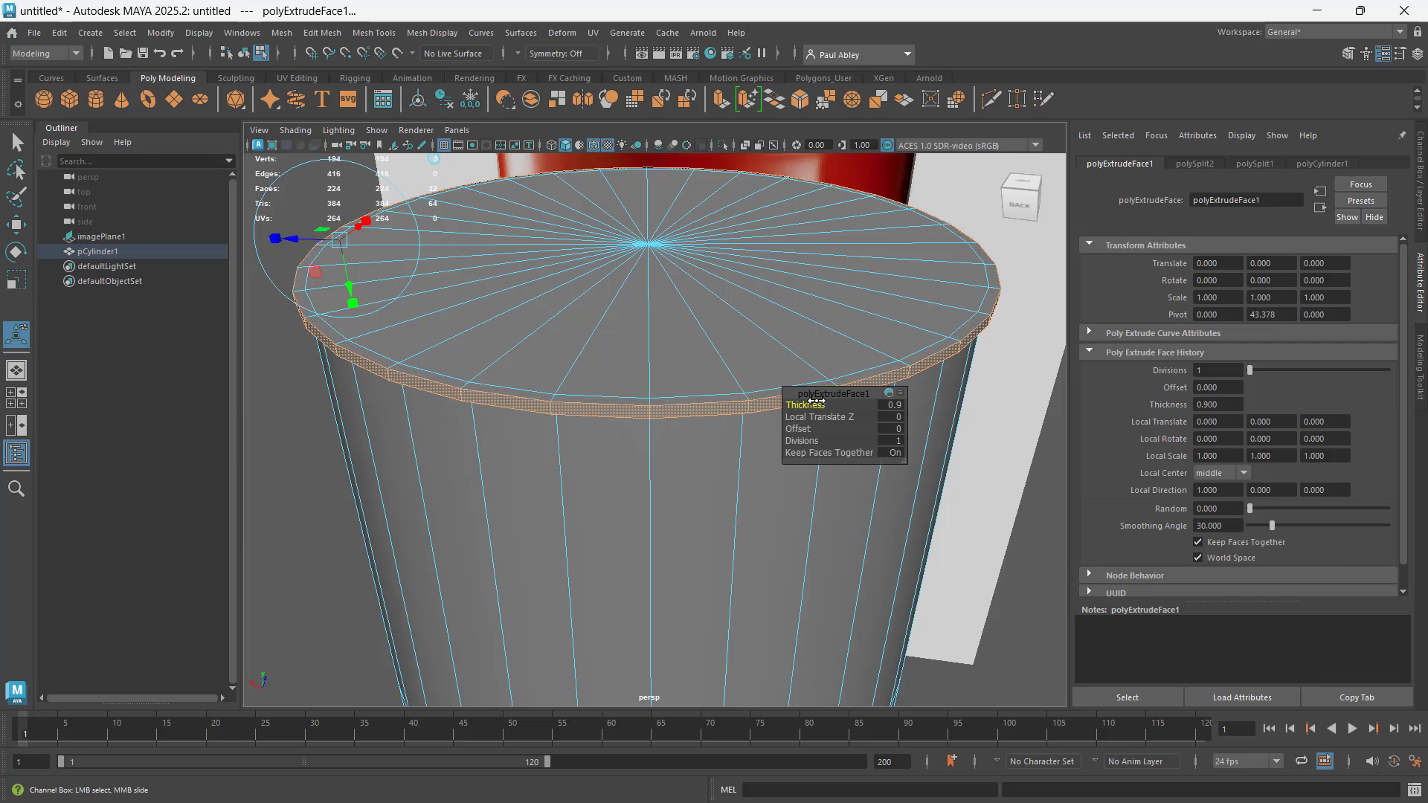
pyautogui.keyDown('alt'); pyautogui.moveTo(679, 454); pyautogui.dragTo(714, 431); pyautogui.keyUp('alt')
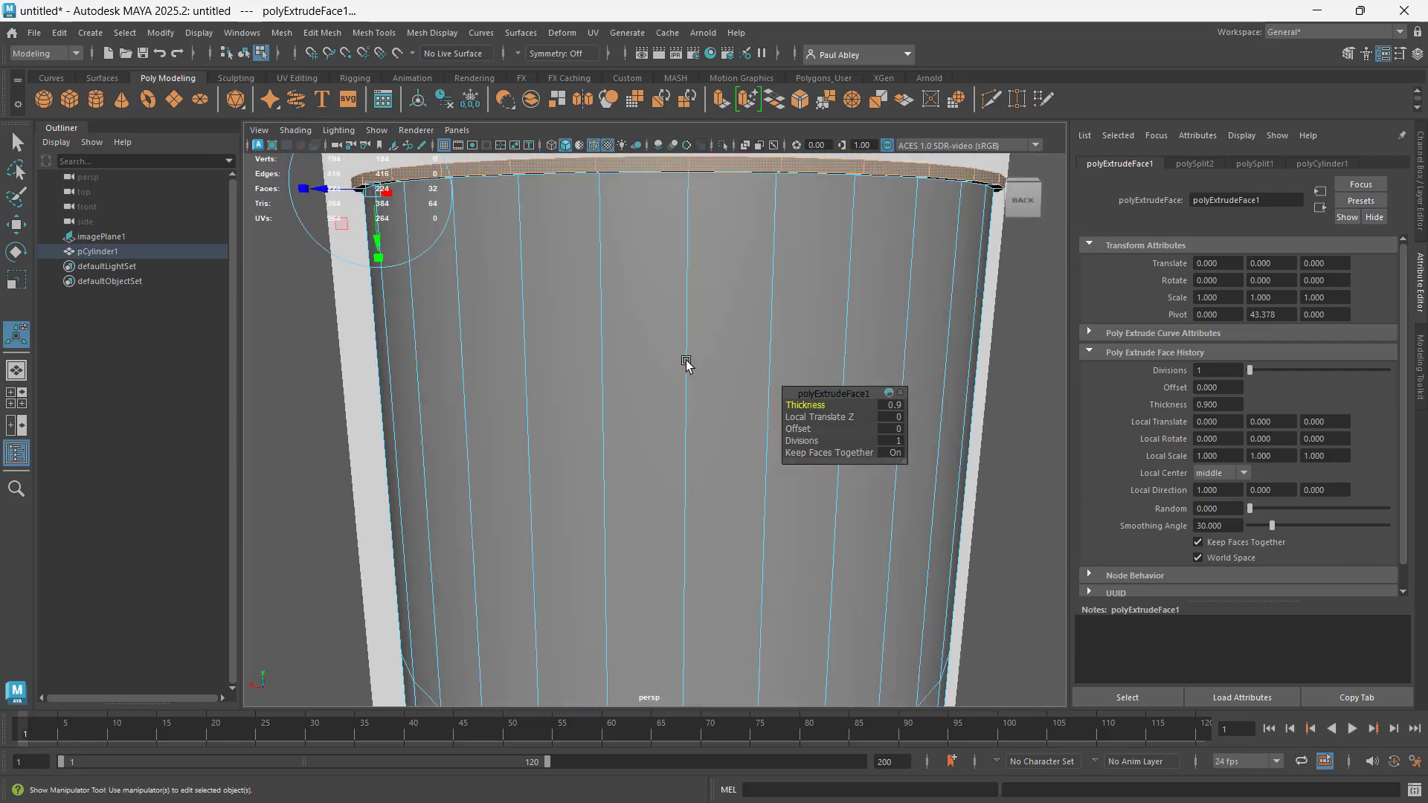
pyautogui.keyDown('alt'); pyautogui.moveTo(685, 362); pyautogui.dragTo(593, 394); pyautogui.keyUp('alt')
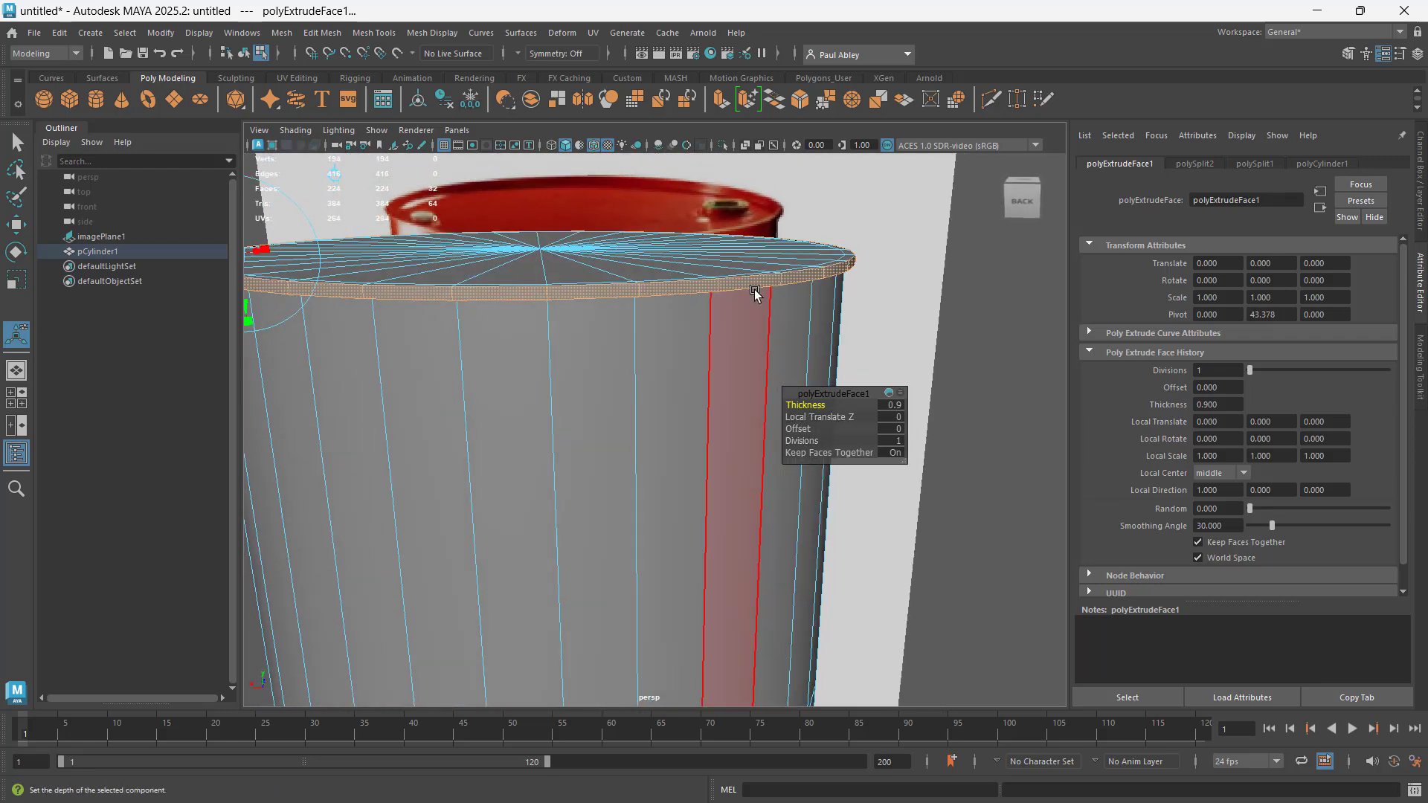
pyautogui.press('q')
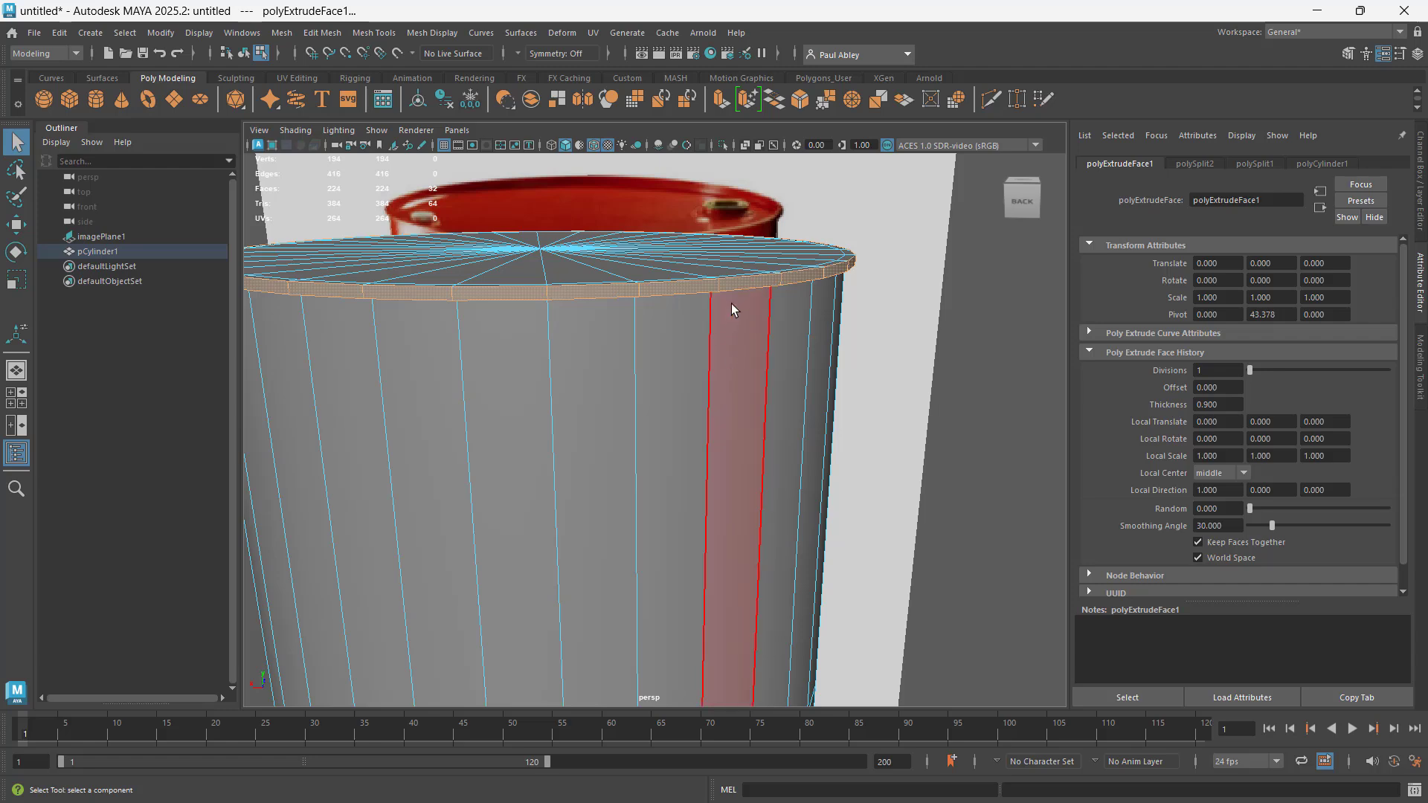
# Add all triangular faces of the cylinder's top cap to the selected outer rim faces
pyautogui.keyDown('alt'); pyautogui.moveTo(730, 303); pyautogui.dragTo(605, 395); pyautogui.keyUp('alt')
pyautogui.keyDown('alt'); pyautogui.moveTo(605, 395); pyautogui.dragTo(694, 365, button='middle'); pyautogui.keyUp('alt')
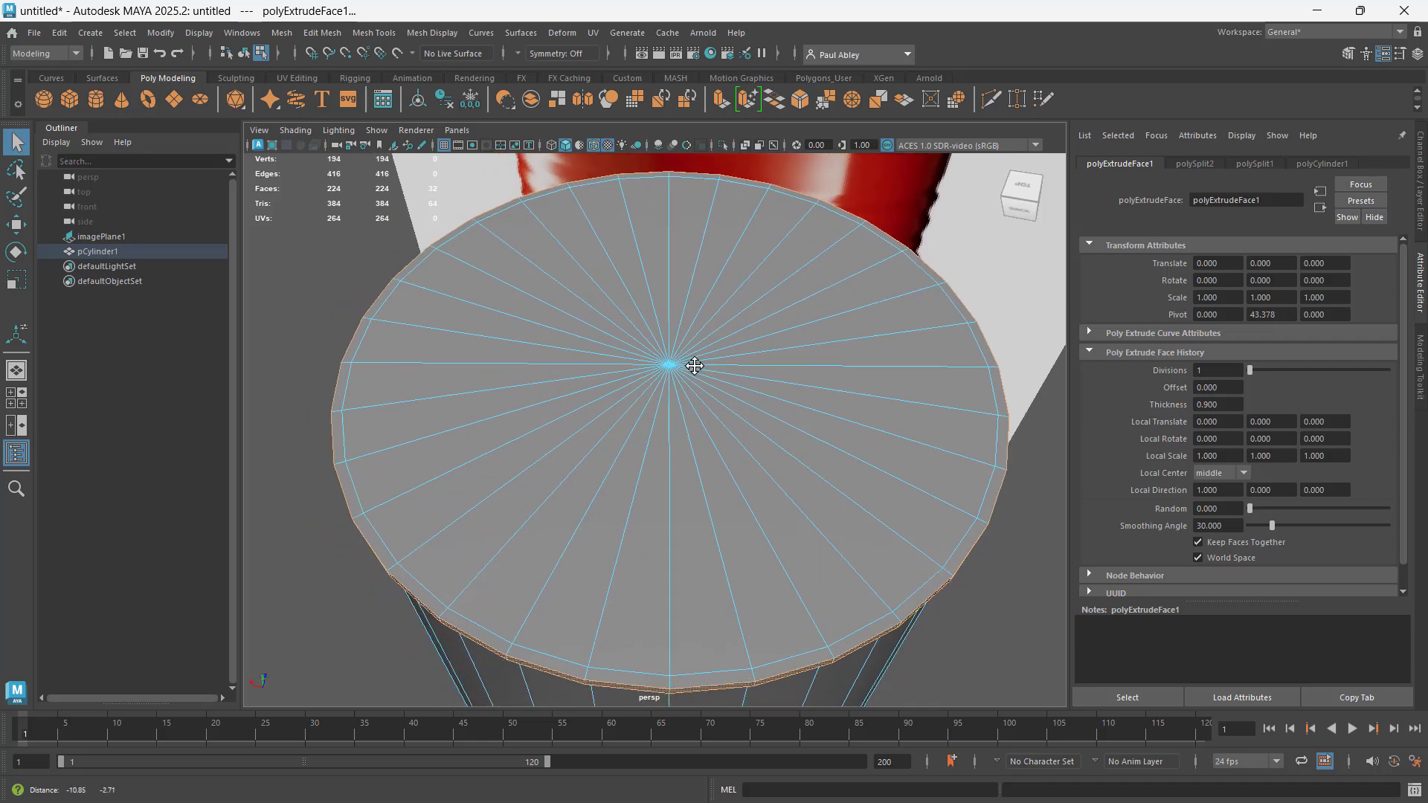
pyautogui.keyDown('alt'); pyautogui.moveTo(694, 365); pyautogui.dragTo(618, 291); pyautogui.keyUp('alt')
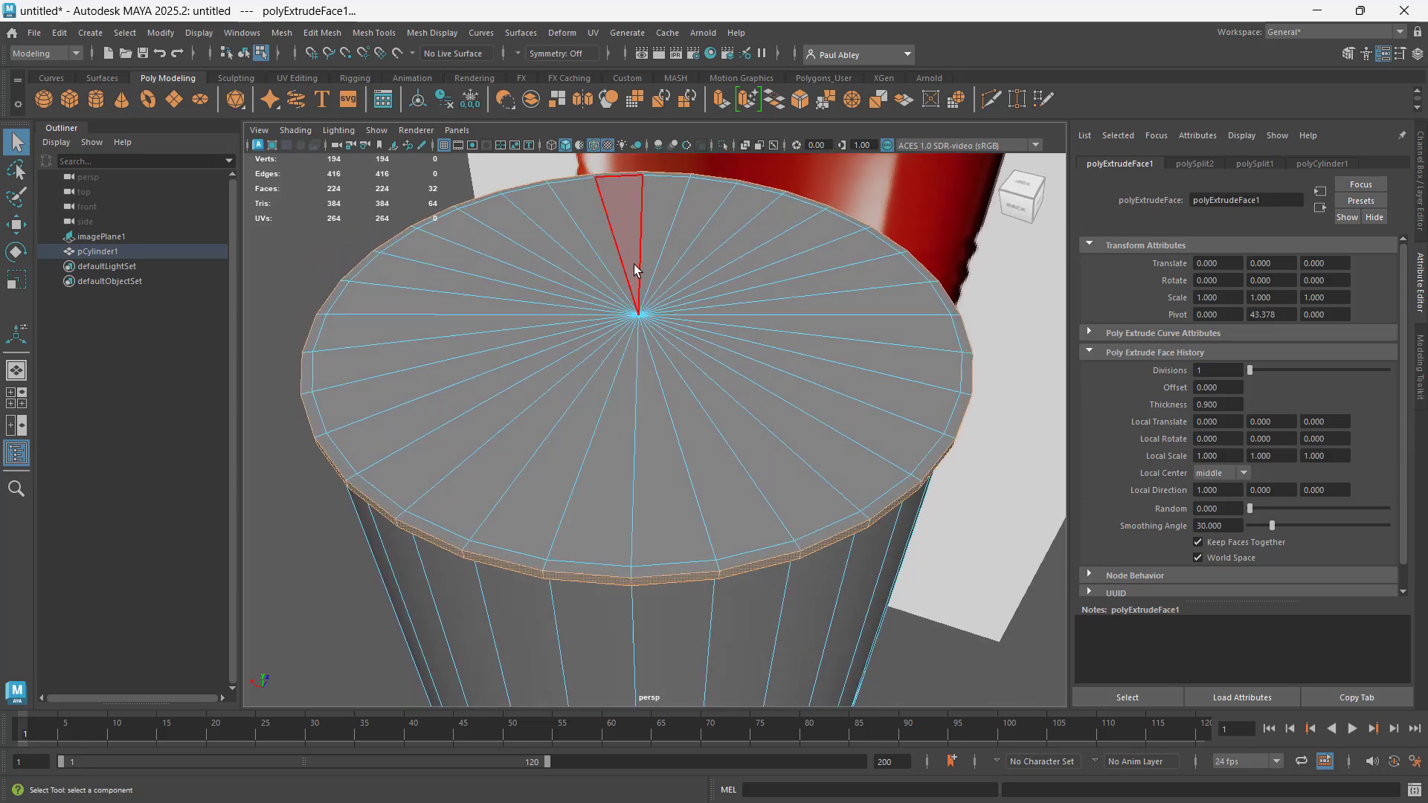
pyautogui.moveTo(633, 269)
pyautogui.mouseDown()
pyautogui.moveTo(693, 255)
pyautogui.moveTo(740, 326)
pyautogui.moveTo(725, 373)
pyautogui.moveTo(634, 403)
pyautogui.moveTo(544, 350)
pyautogui.moveTo(446, 246)
pyautogui.moveTo(613, 262)
pyautogui.mouseUp()
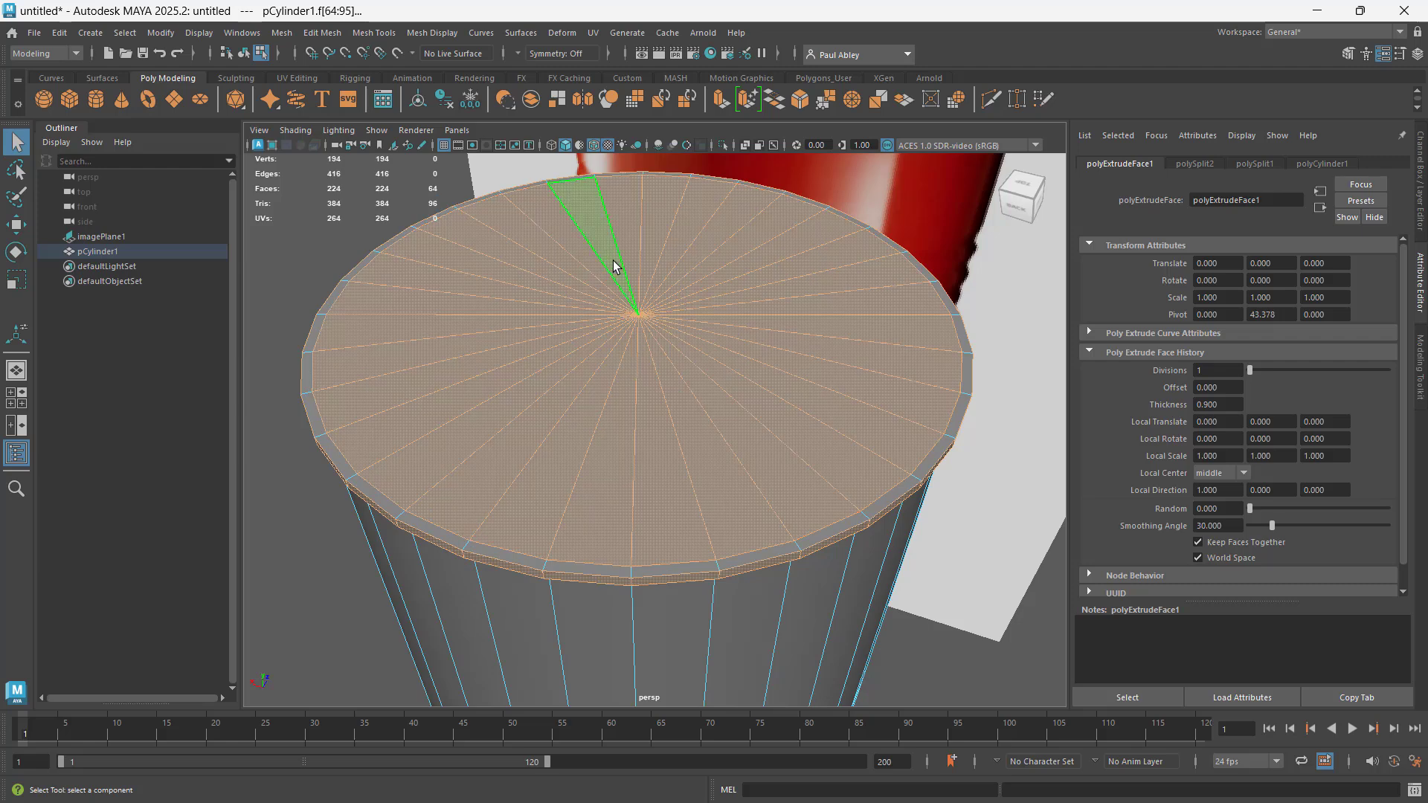
# Try deleting the selected cap and outer rim faces together, and undo the deletion
pyautogui.press('Delete')
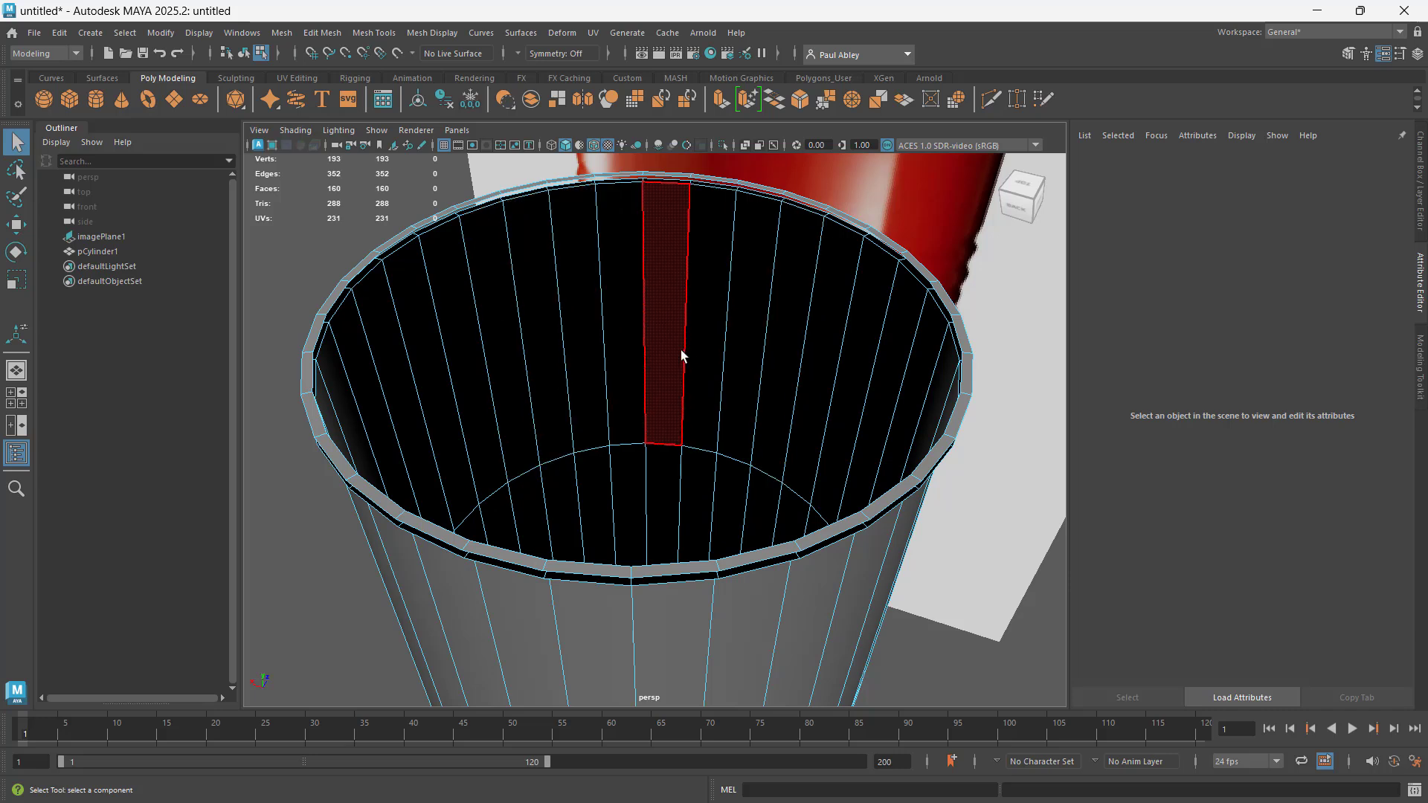
pyautogui.moveTo(609, 287)
pyautogui.keyDown('alt'); pyautogui.mouseDown()
pyautogui.moveTo(592, 306)
pyautogui.moveTo(558, 296)
pyautogui.moveTo(580, 280)
pyautogui.moveTo(599, 283)
pyautogui.moveTo(573, 305)
pyautogui.moveTo(631, 302)
pyautogui.mouseUp(); pyautogui.keyUp('alt')
pyautogui.keyDown('alt'); pyautogui.moveTo(649, 402); pyautogui.dragTo(624, 311); pyautogui.keyUp('alt')
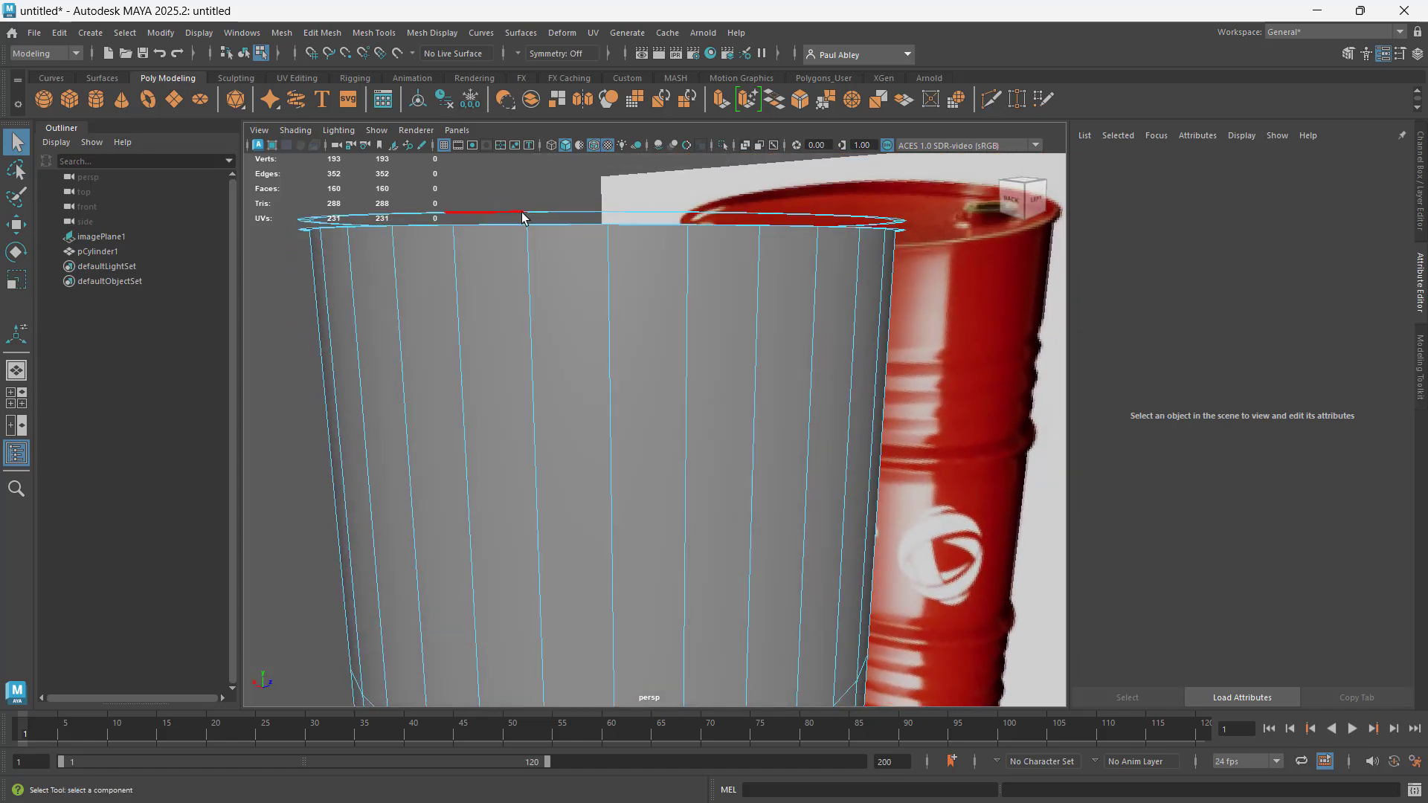
pyautogui.hotkey('ctrl', 'z')
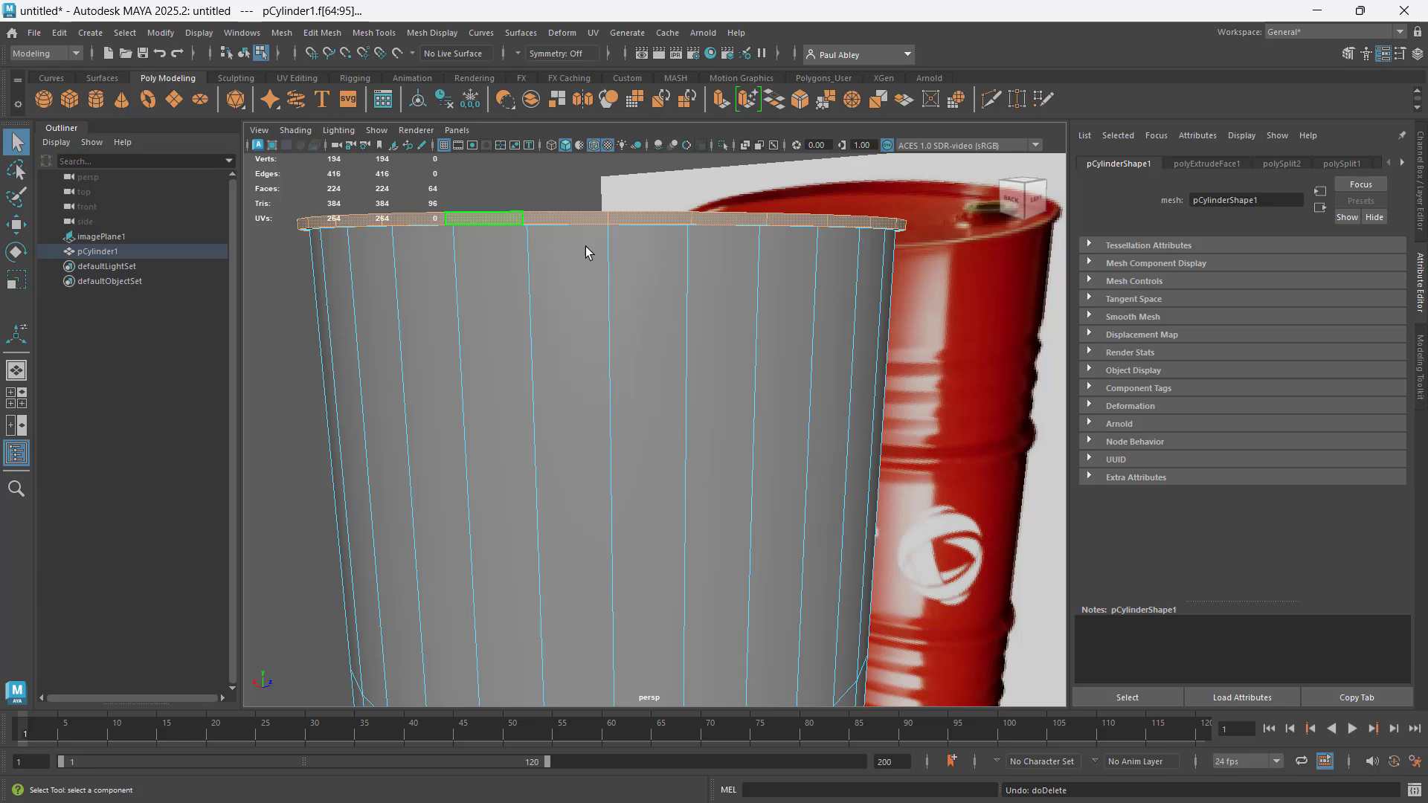
# Deselect the outer rim's ring of faces and delete the top cap faces to open the cylinder
pyautogui.keyDown('alt'); pyautogui.moveTo(573, 261); pyautogui.dragTo(571, 258); pyautogui.keyUp('alt')
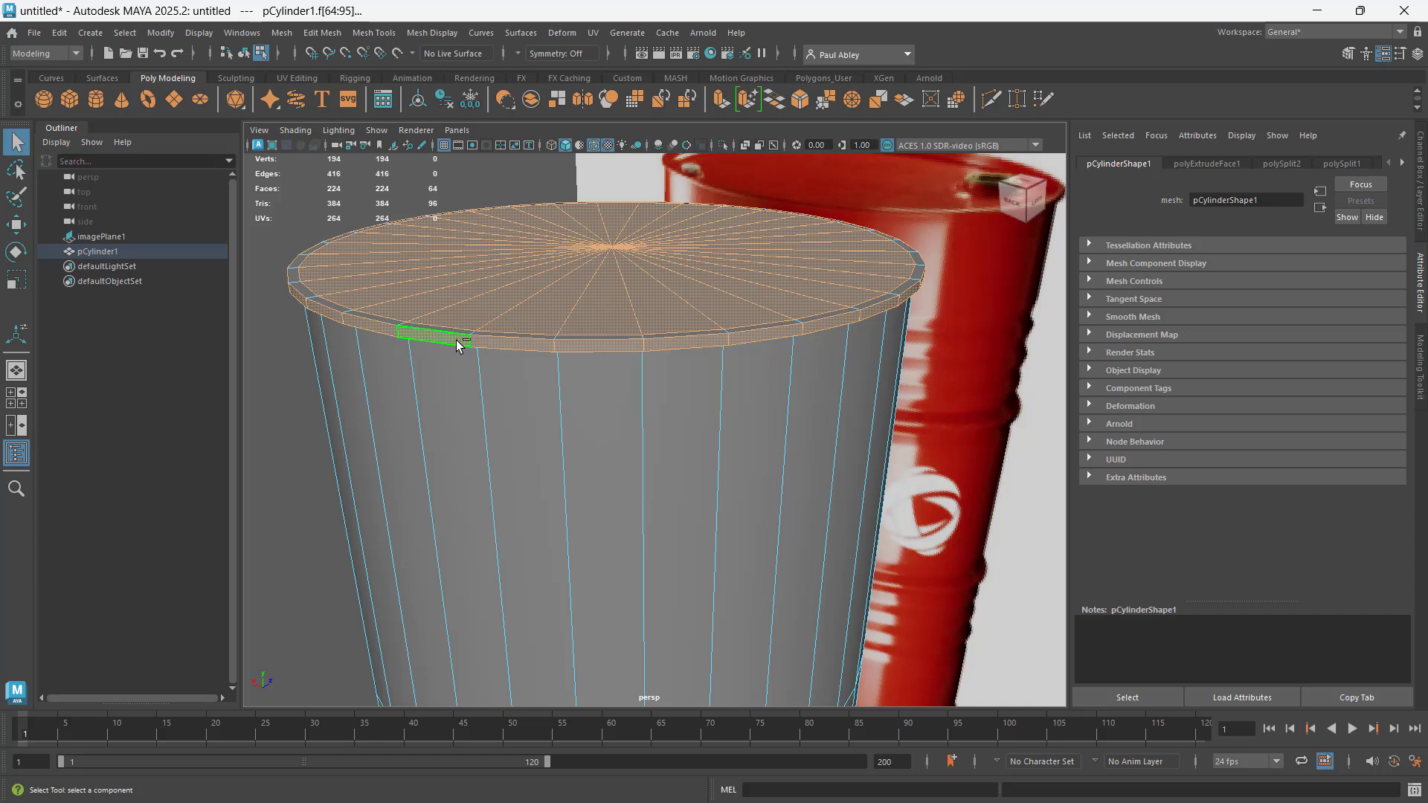
pyautogui.keyDown('ctrl'); pyautogui.click(457, 341); pyautogui.keyUp('ctrl')
pyautogui.keyDown('ctrl'); pyautogui.doubleClick(497, 342); pyautogui.keyUp('ctrl')
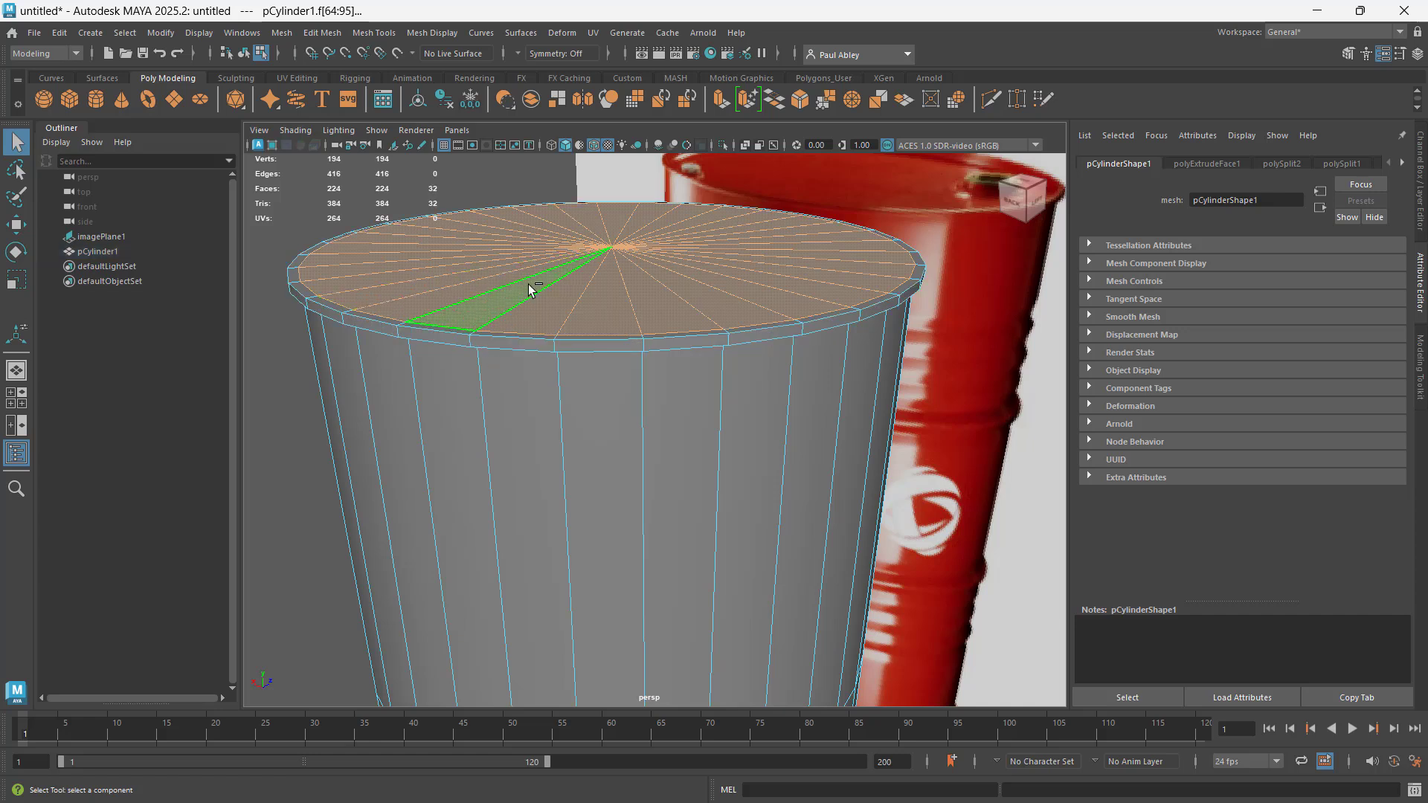
pyautogui.keyDown('alt'); pyautogui.moveTo(528, 284); pyautogui.dragTo(531, 301); pyautogui.keyUp('alt')
pyautogui.press('Delete')
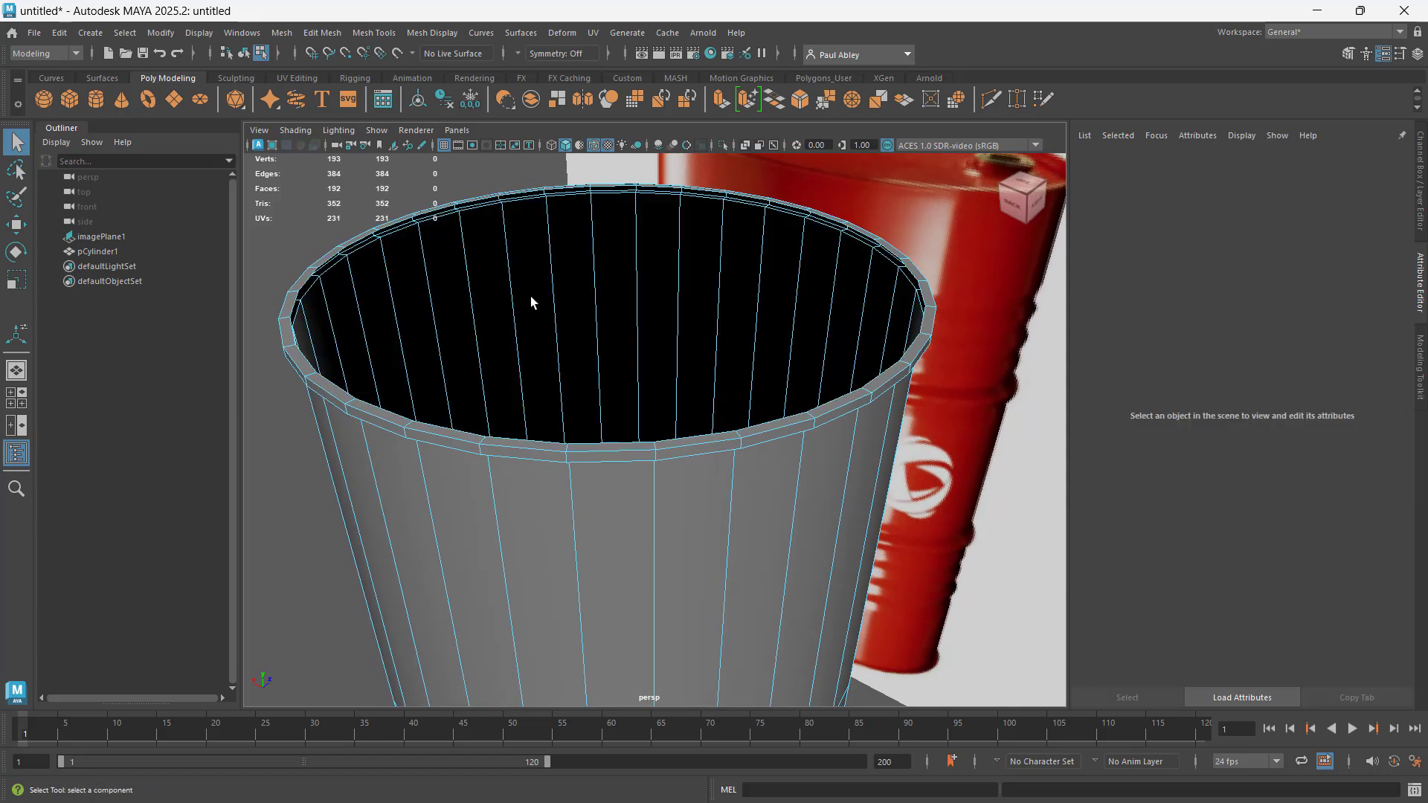
# Select the edge loop around the inner side of the open rim and extrude it slightly inward by scaling to widen the rim
pyautogui.keyDown('alt'); pyautogui.moveTo(590, 312); pyautogui.dragTo(628, 332); pyautogui.keyUp('alt')
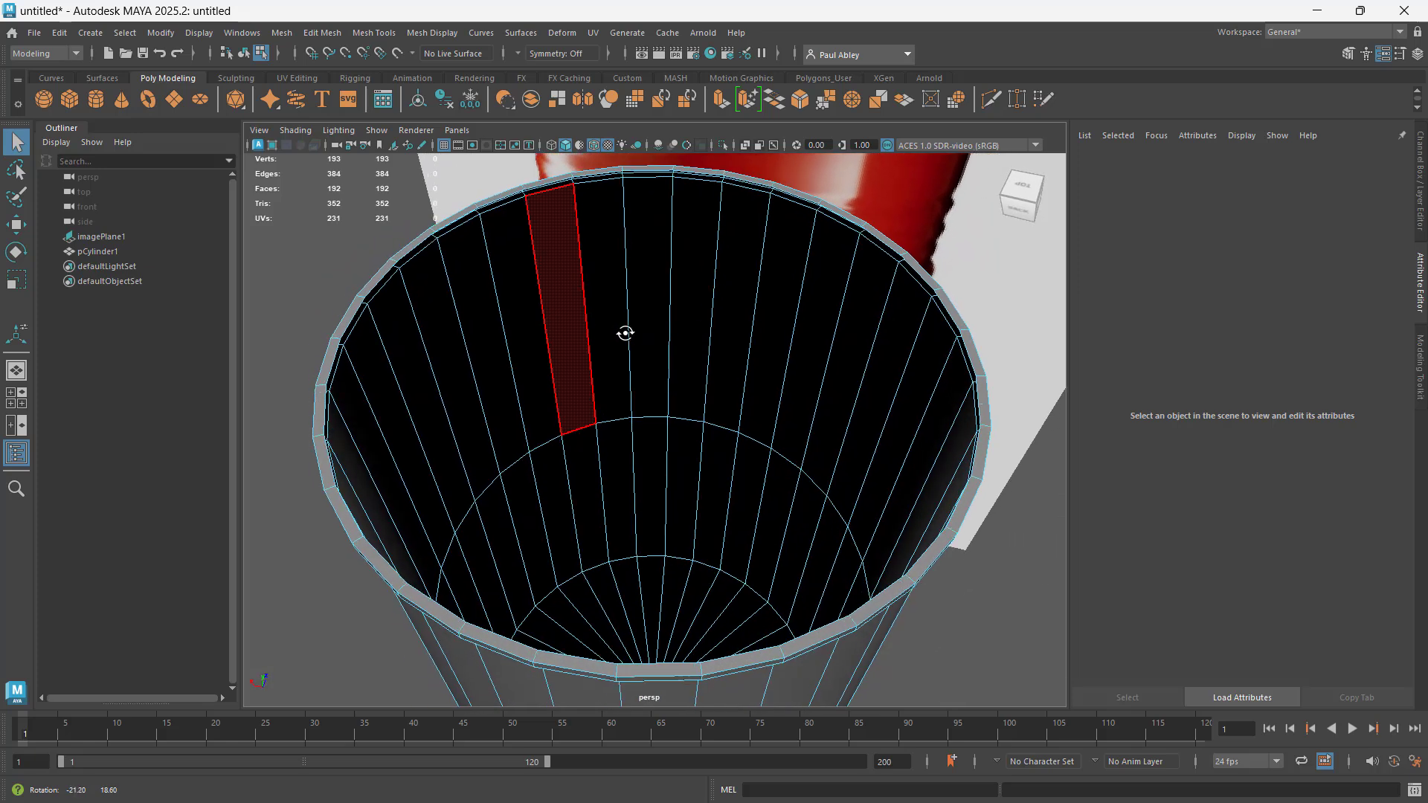
pyautogui.moveTo(368, 307); pyautogui.dragTo(365, 268, button='right')
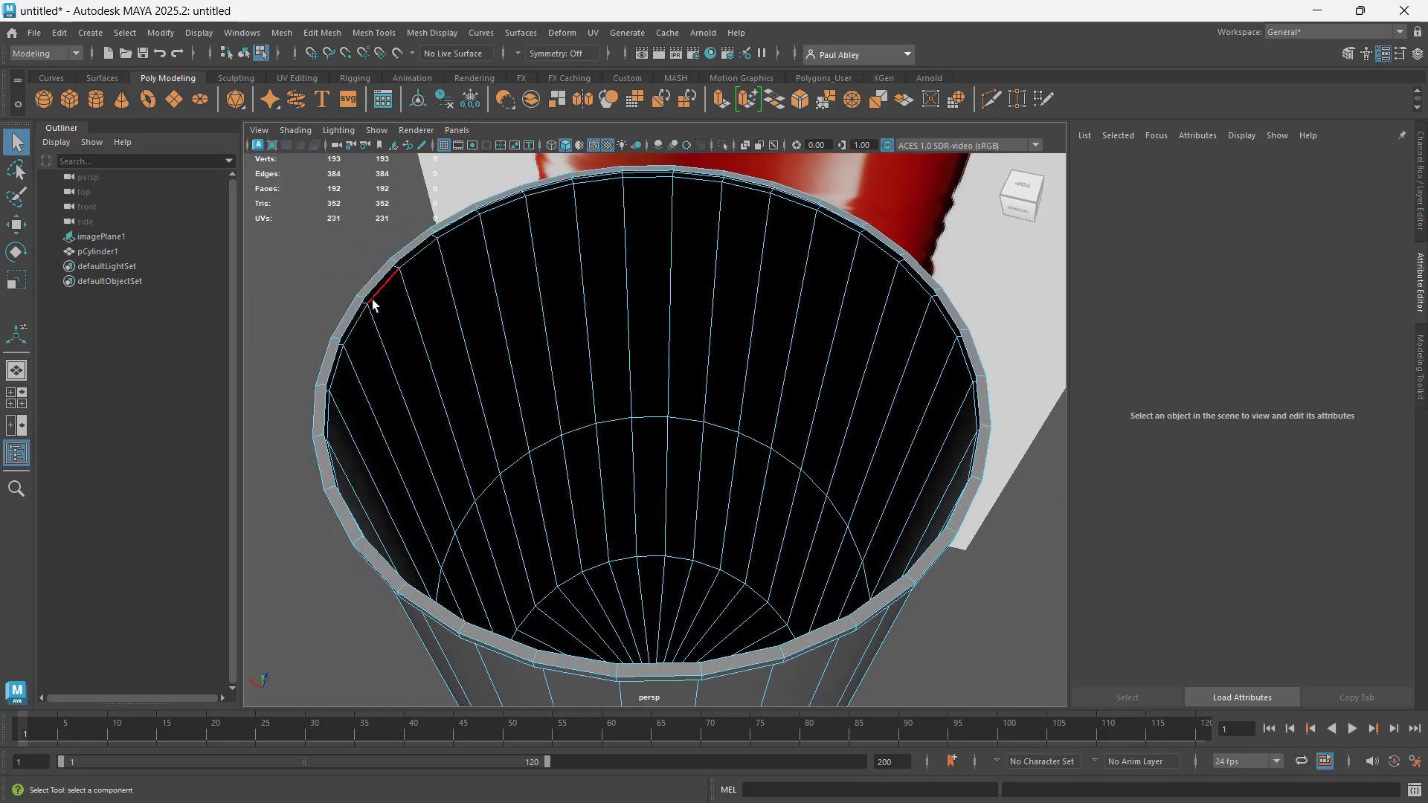
pyautogui.doubleClick(356, 314)
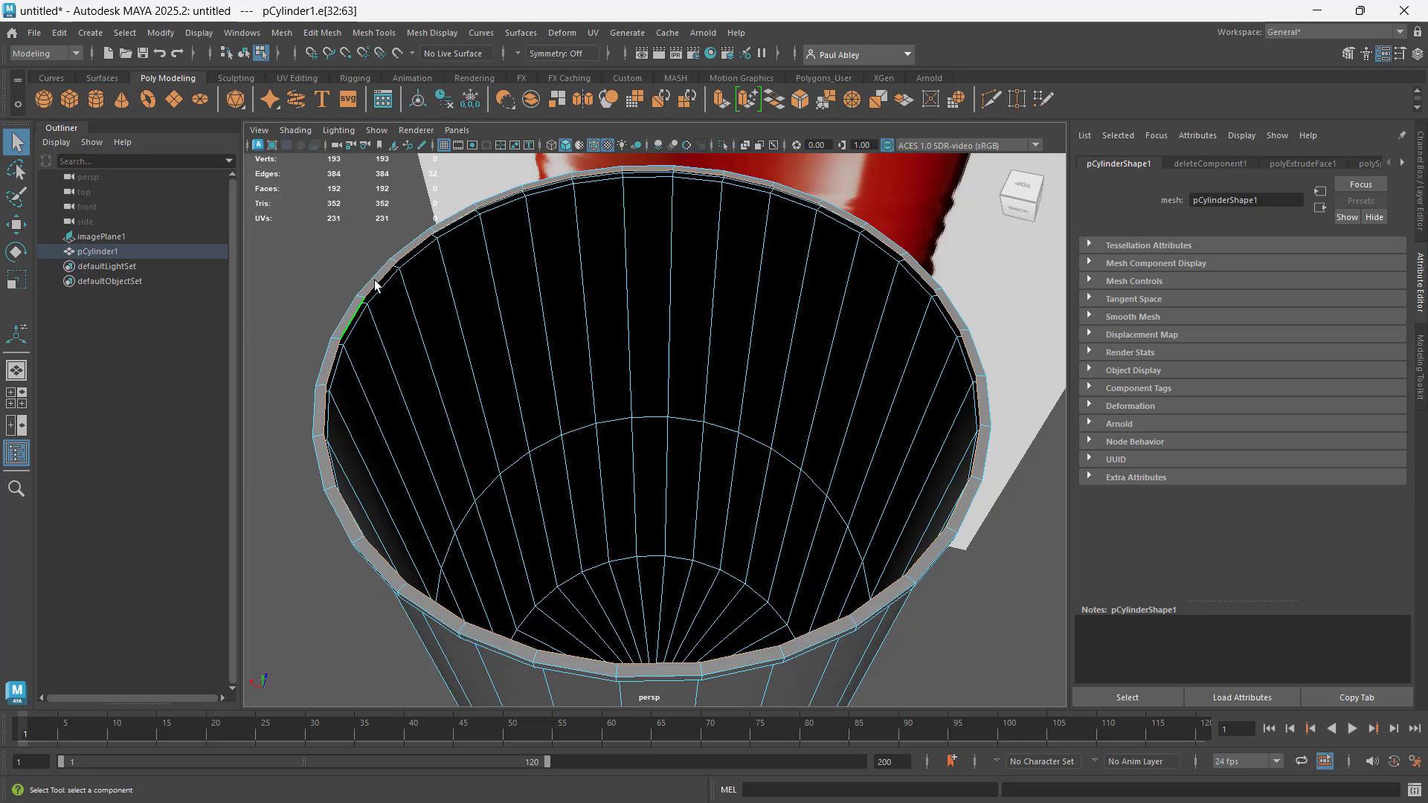
pyautogui.scroll(3, 374, 283)
pyautogui.scroll(2, 374, 283)
pyautogui.keyDown('alt'); pyautogui.moveTo(636, 290); pyautogui.dragTo(470, 323); pyautogui.keyUp('alt')
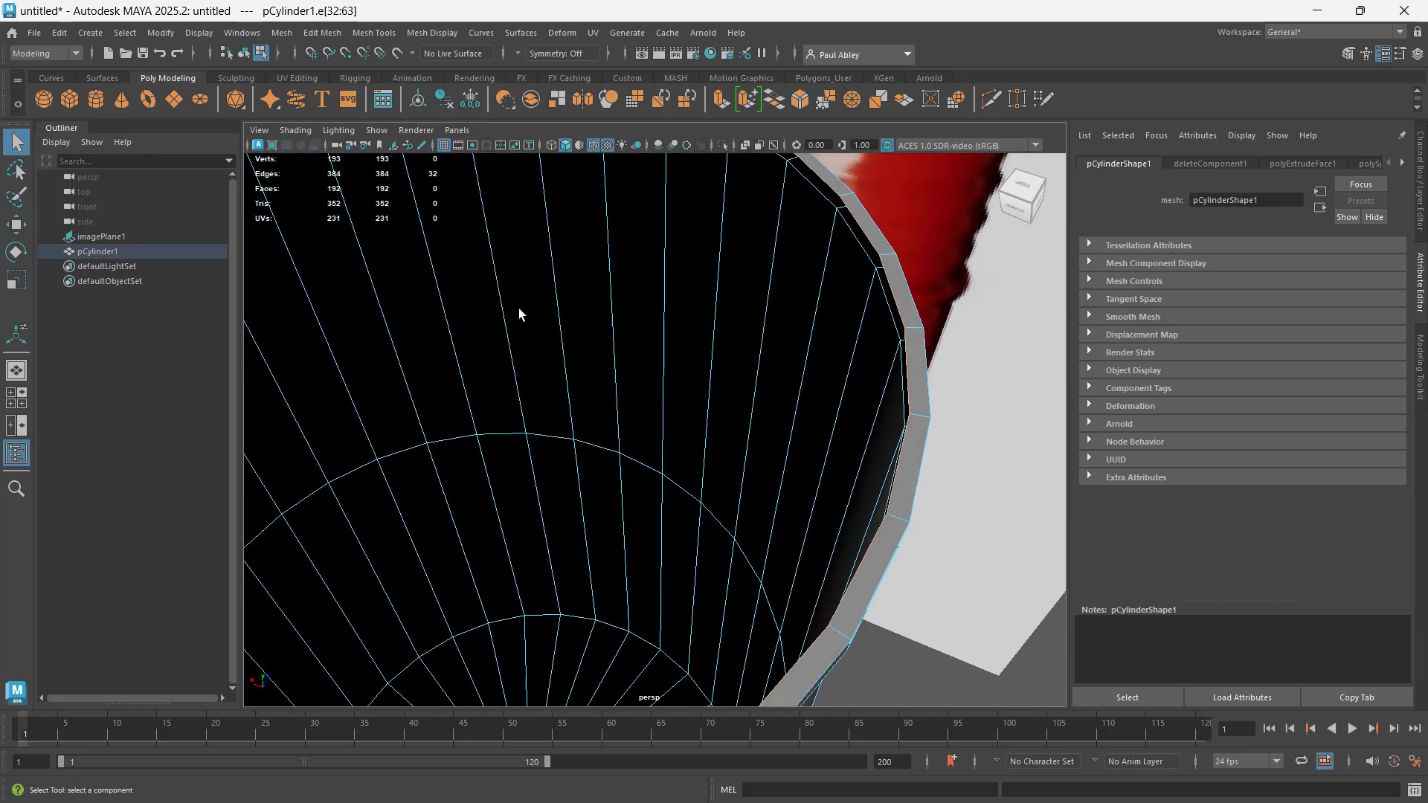
pyautogui.keyDown('alt'); pyautogui.moveTo(611, 312); pyautogui.dragTo(659, 315, button='middle'); pyautogui.keyUp('alt')
pyautogui.scroll(-3, 659, 315)
pyautogui.keyDown('alt'); pyautogui.moveTo(659, 315); pyautogui.dragTo(599, 335); pyautogui.keyUp('alt')
pyautogui.keyDown('alt'); pyautogui.moveTo(599, 334); pyautogui.dragTo(673, 312, button='middle'); pyautogui.keyUp('alt')
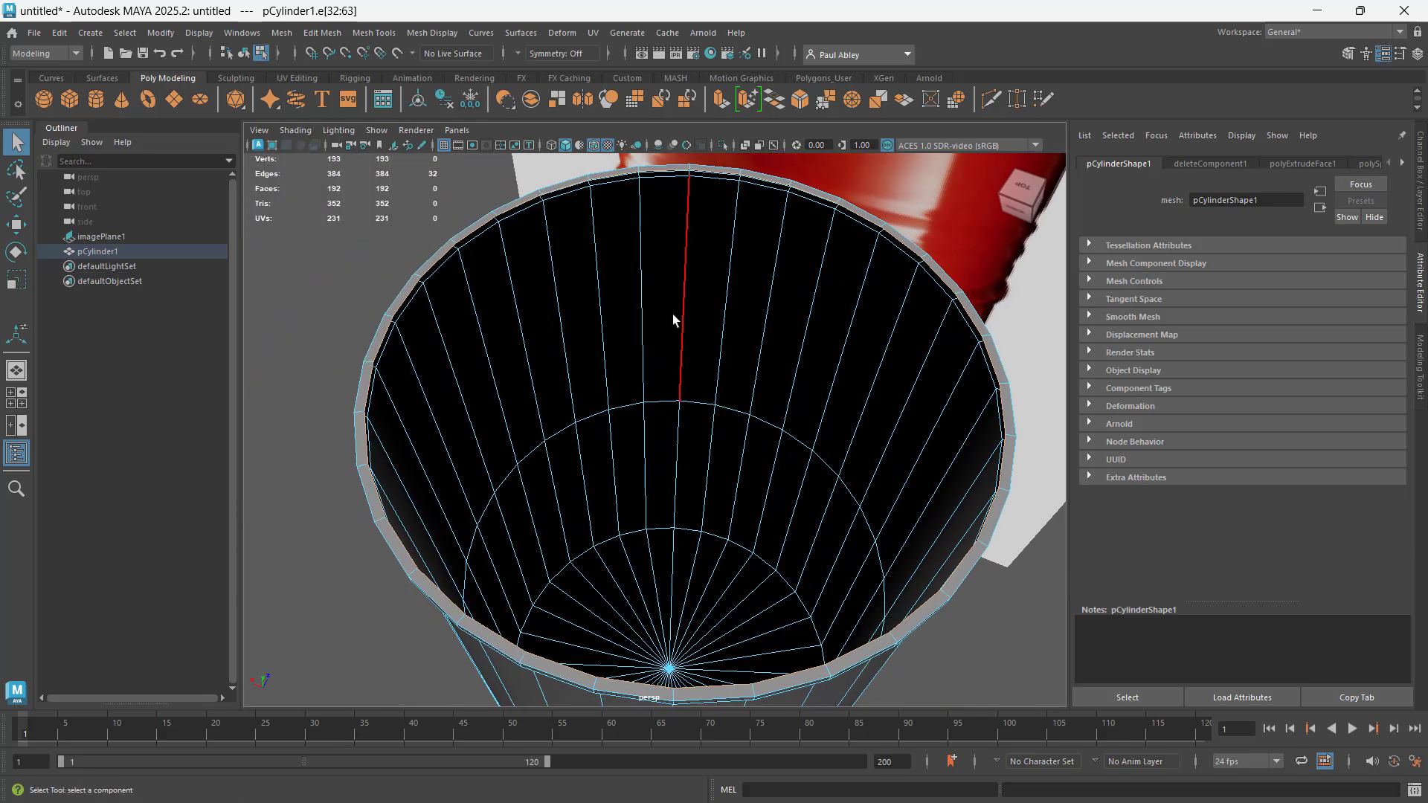
pyautogui.press('r')
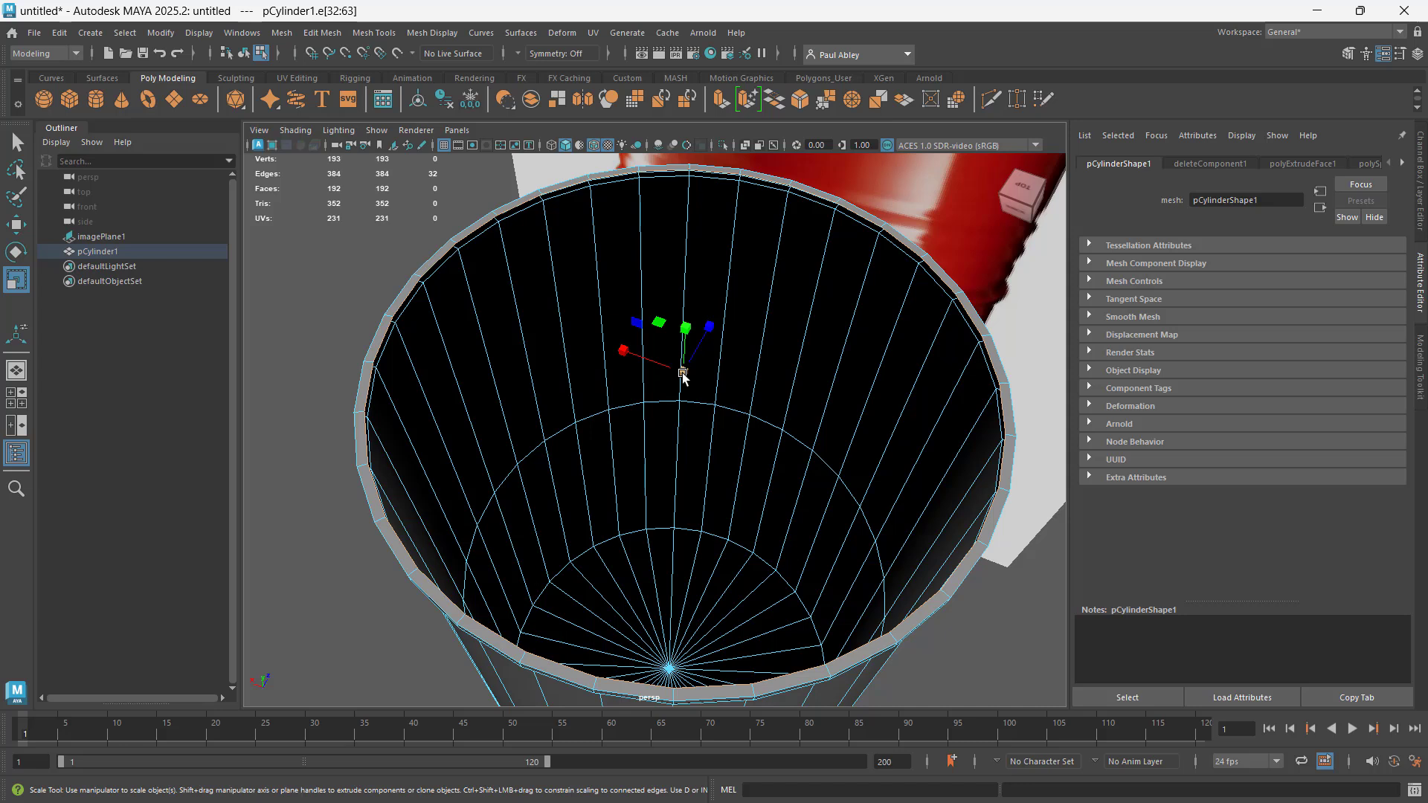
pyautogui.press('shift')
pyautogui.keyDown('shift'); pyautogui.moveTo(683, 376); pyautogui.dragTo(666, 361); pyautogui.keyUp('shift')
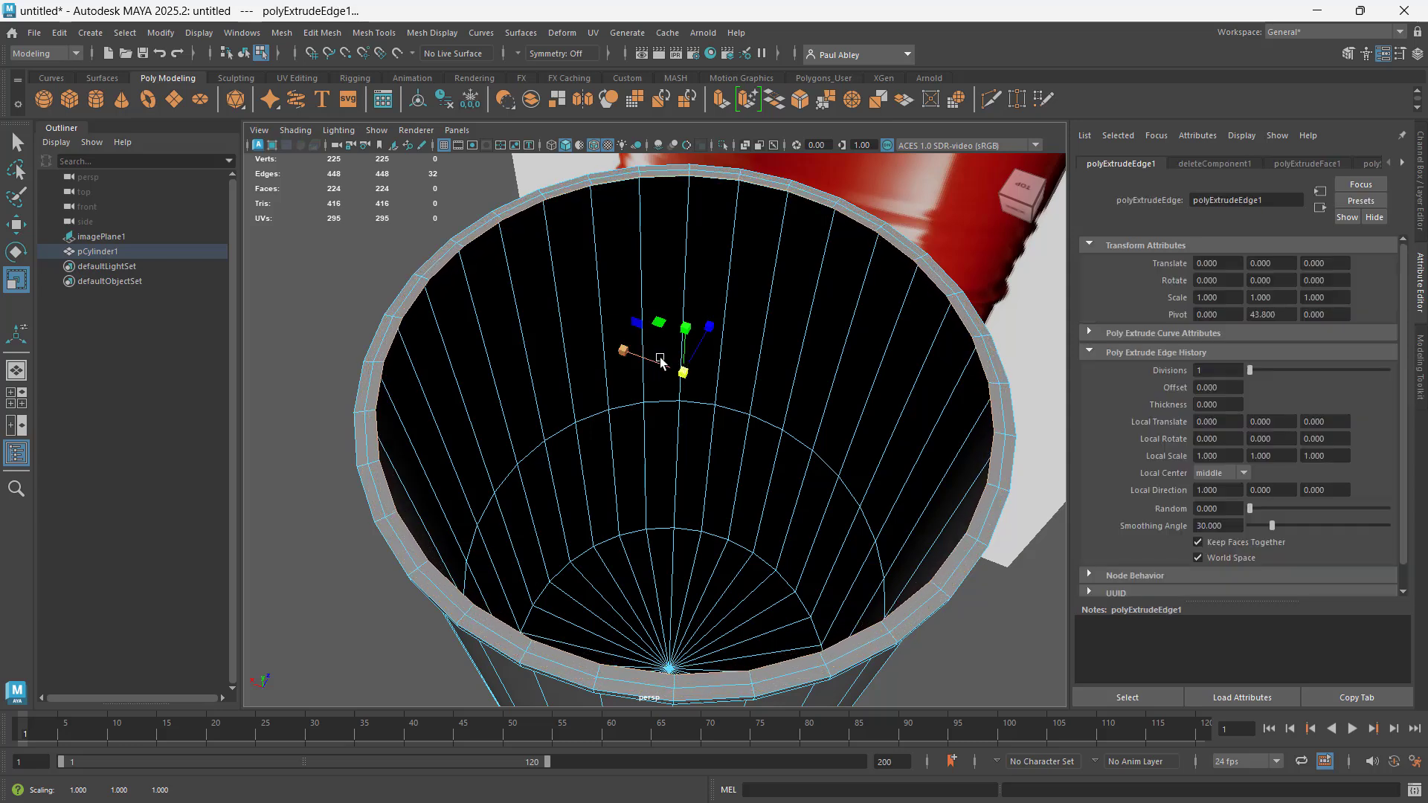
# Extrude the rim's inner edge loop straight down into the drum as a shallow lip, adjusting its height to about 42.96 cm
pyautogui.press('w')
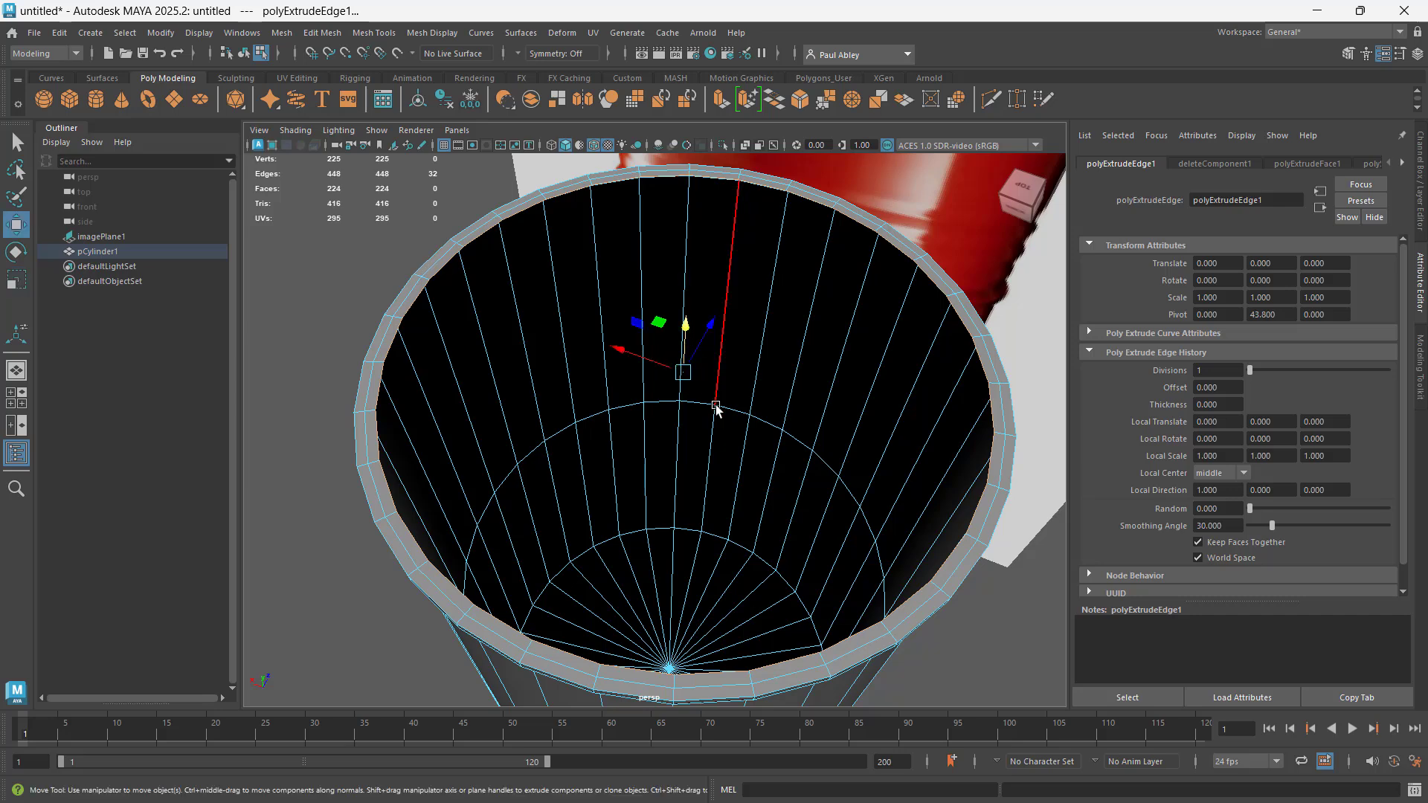
pyautogui.keyDown('alt'); pyautogui.moveTo(729, 414); pyautogui.dragTo(560, 273); pyautogui.keyUp('alt')
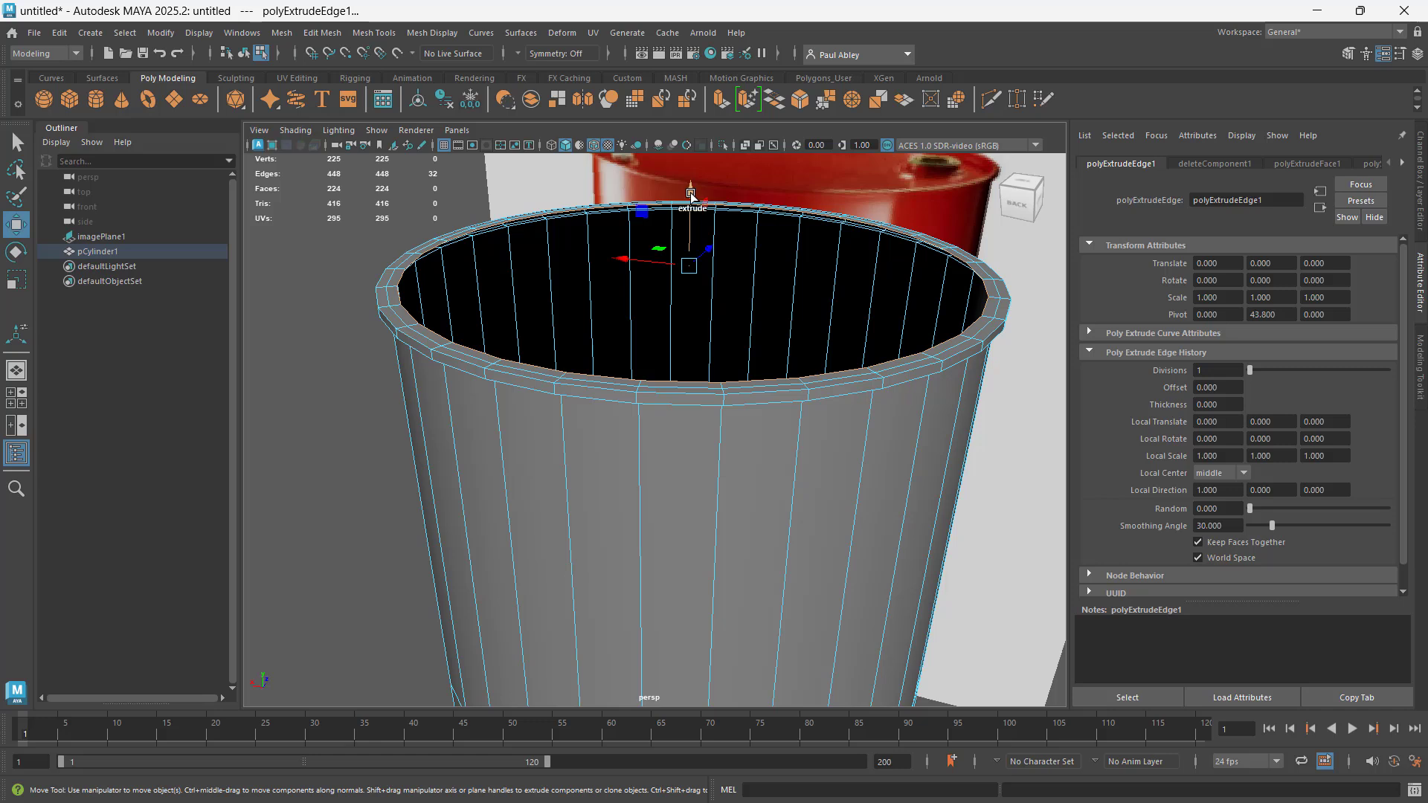
pyautogui.keyDown('shift'); pyautogui.moveTo(691, 194); pyautogui.dragTo(690, 220); pyautogui.keyUp('shift')
pyautogui.keyDown('shift'); pyautogui.click(697, 222); pyautogui.keyUp('shift')
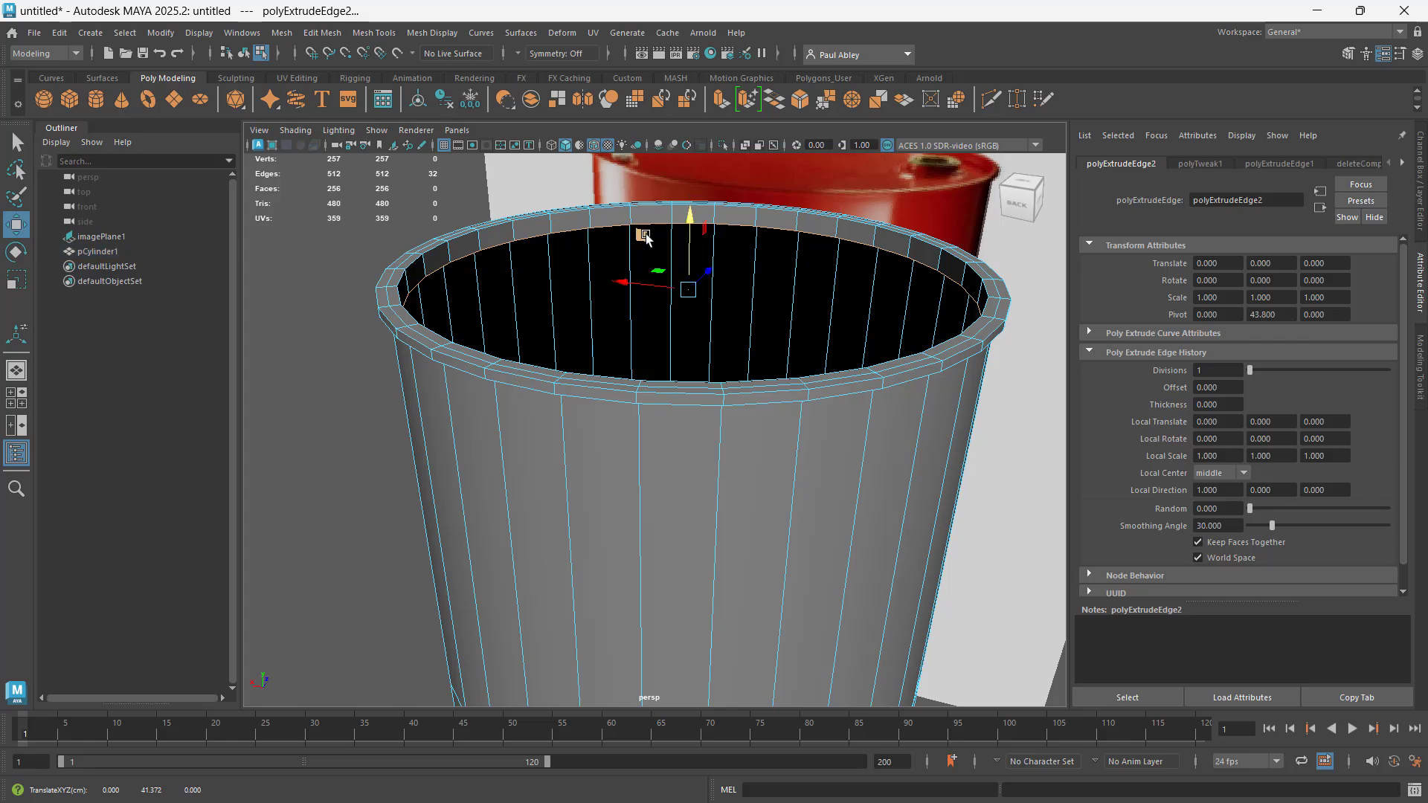
pyautogui.moveTo(582, 293)
pyautogui.keyDown('alt'); pyautogui.mouseDown()
pyautogui.moveTo(568, 309)
pyautogui.moveTo(565, 283)
pyautogui.mouseUp(); pyautogui.keyUp('alt')
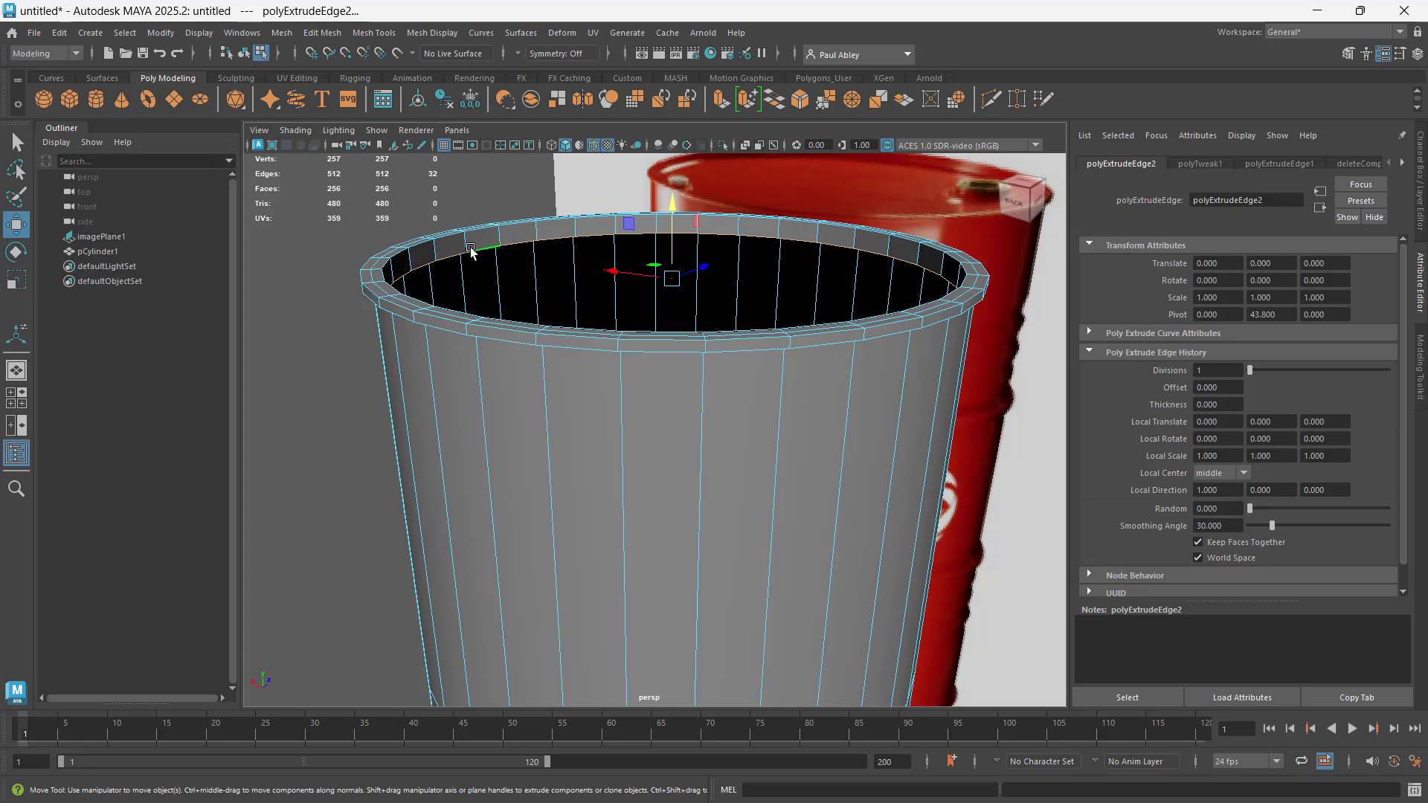
pyautogui.moveTo(498, 266)
pyautogui.keyDown('alt'); pyautogui.mouseDown()
pyautogui.moveTo(494, 239)
pyautogui.moveTo(540, 266)
pyautogui.moveTo(535, 293)
pyautogui.moveTo(488, 252)
pyautogui.mouseUp(); pyautogui.keyUp('alt')
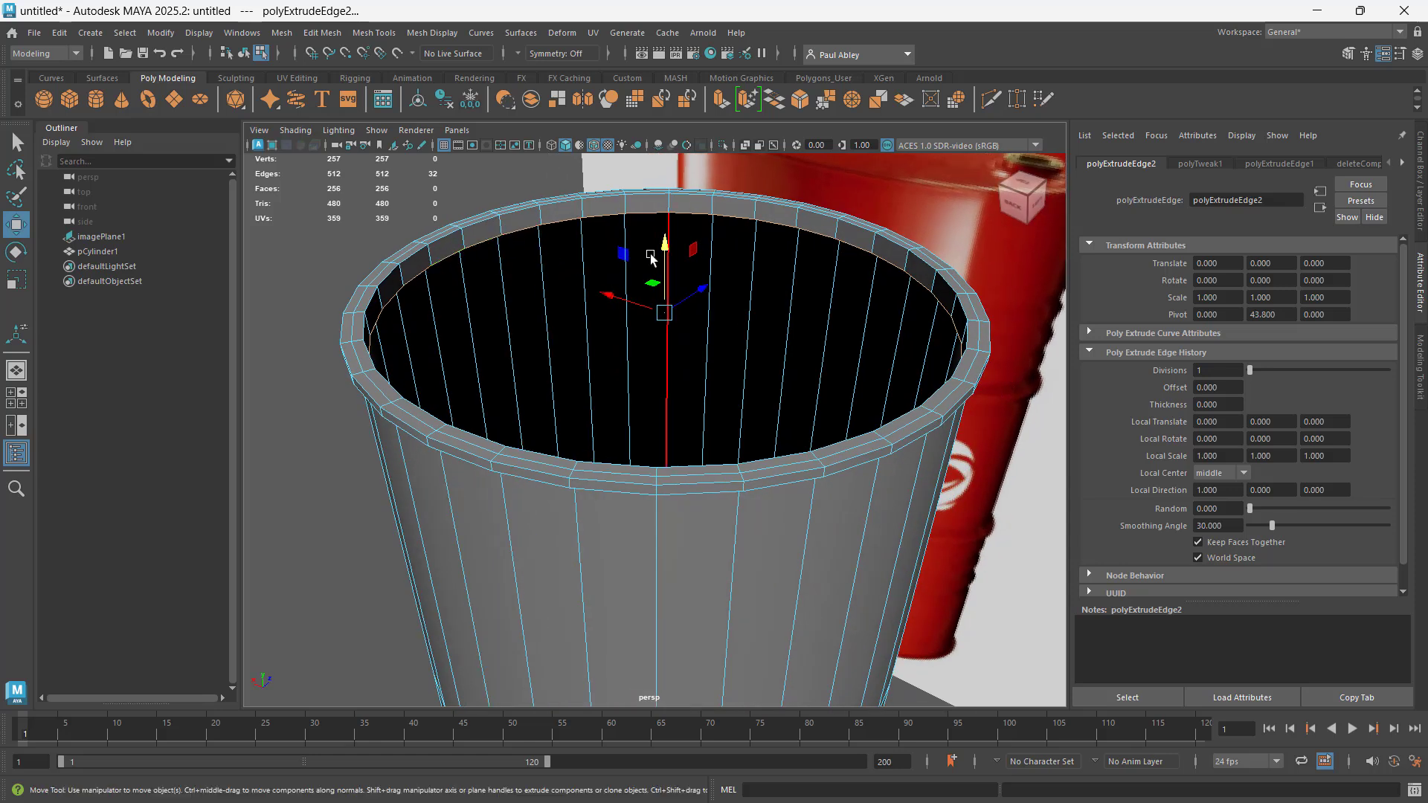
pyautogui.moveTo(650, 256); pyautogui.dragTo(653, 240)
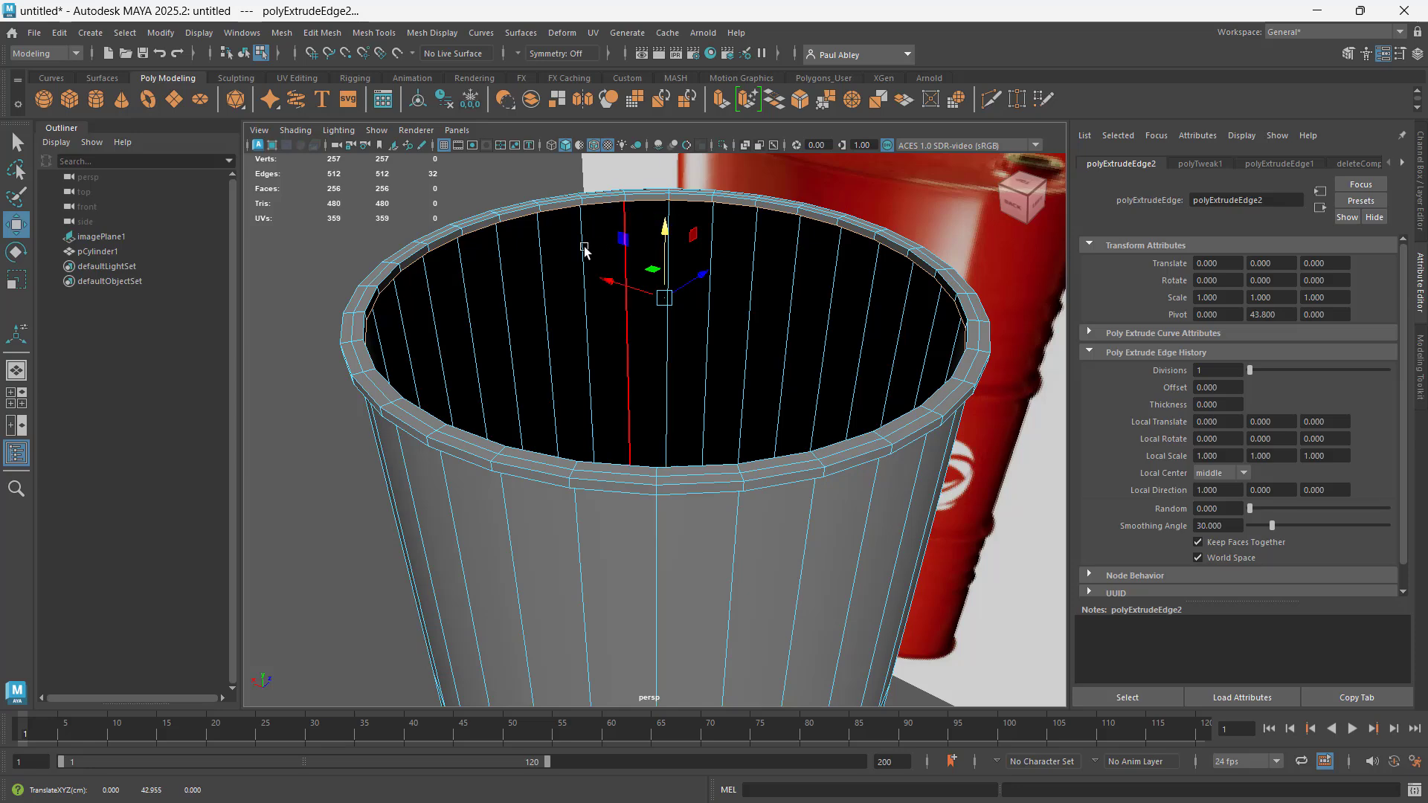
# Deselect two adjacent edges at each of two opposite ends of the lip's lower loop and bridge the remaining edges into a top cap
pyautogui.keyDown('alt'); pyautogui.moveTo(404, 440); pyautogui.dragTo(404, 414); pyautogui.keyUp('alt')
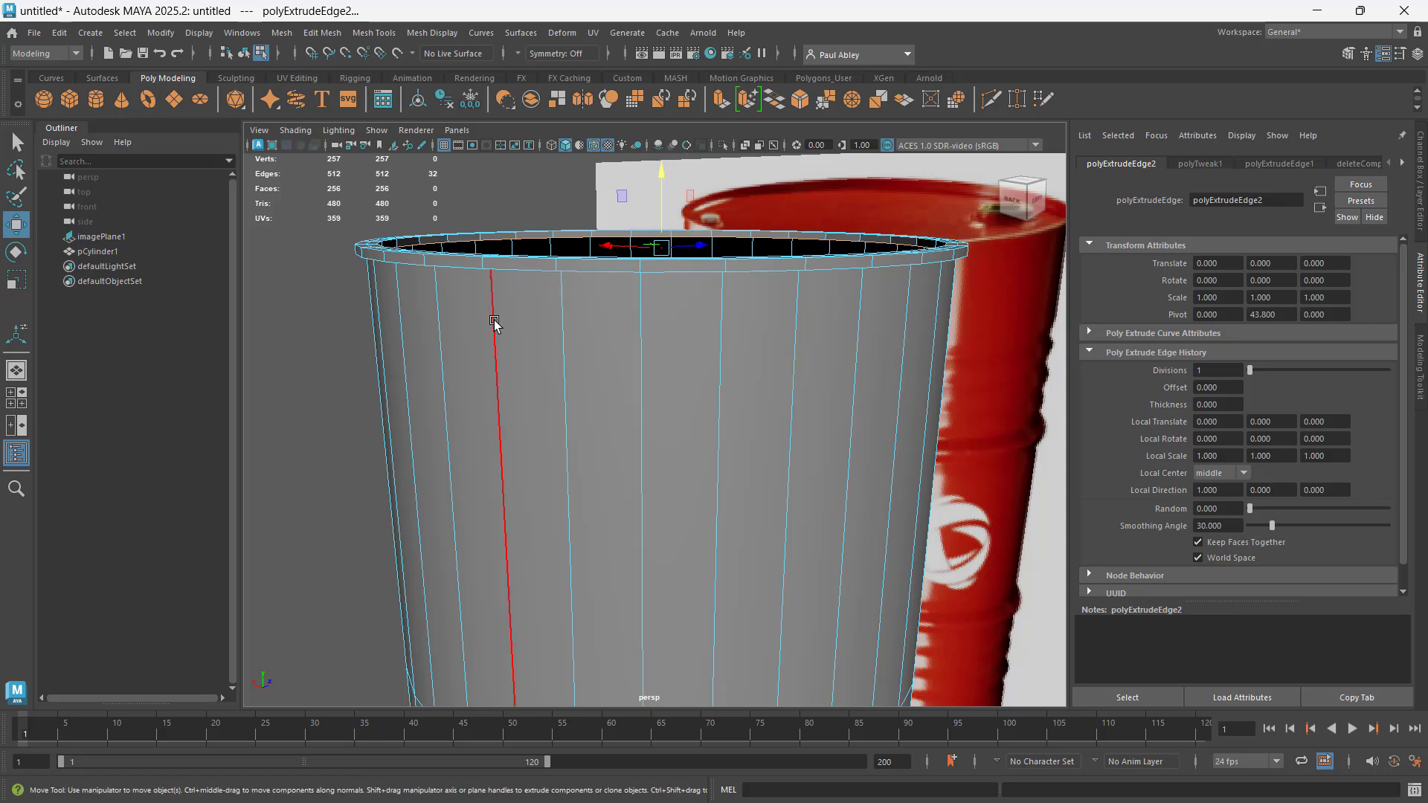
pyautogui.keyDown('alt'); pyautogui.moveTo(487, 307); pyautogui.dragTo(487, 303); pyautogui.keyUp('alt')
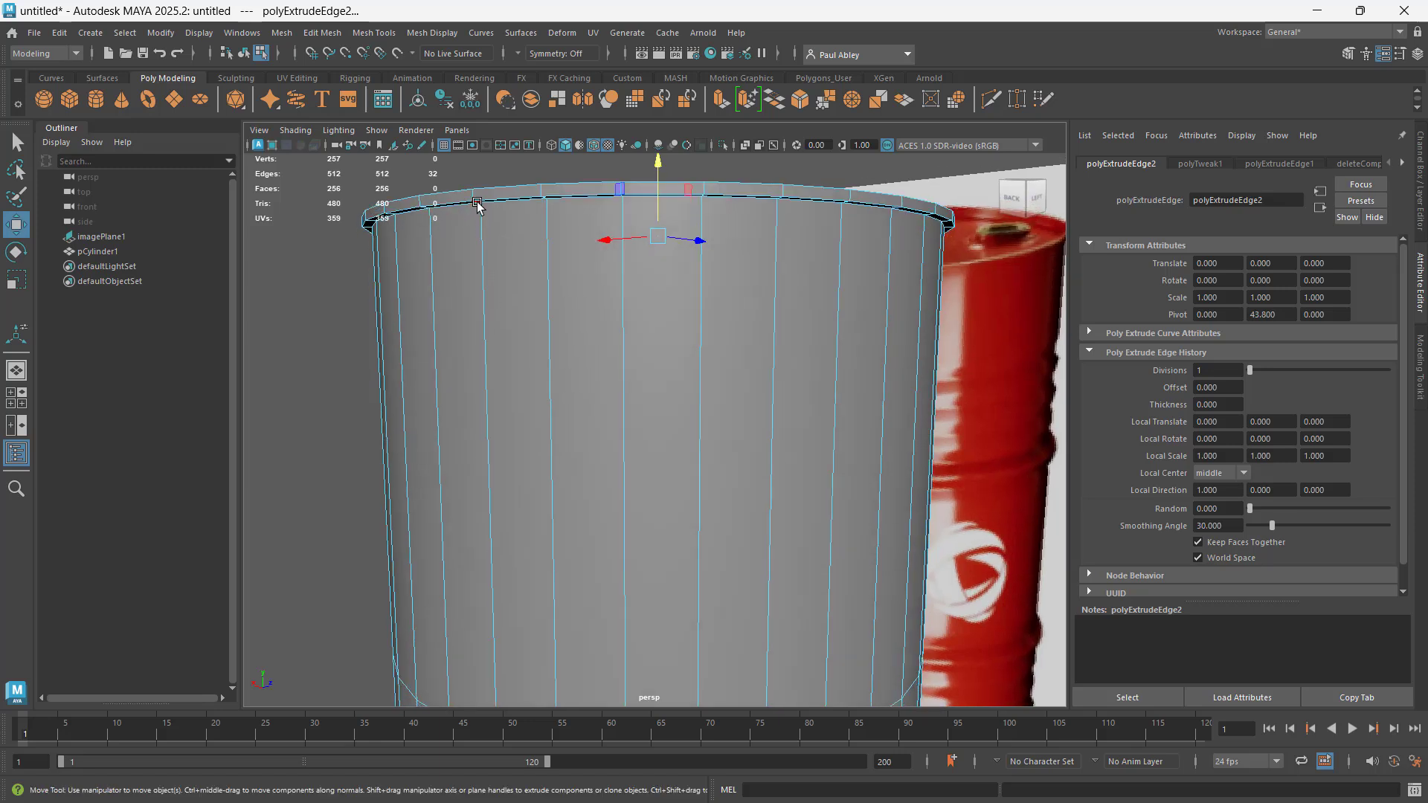
pyautogui.keyDown('alt'); pyautogui.moveTo(574, 205); pyautogui.dragTo(643, 309); pyautogui.keyUp('alt')
pyautogui.scroll(-3, 450, 318)
pyautogui.scroll(-1, 589, 320)
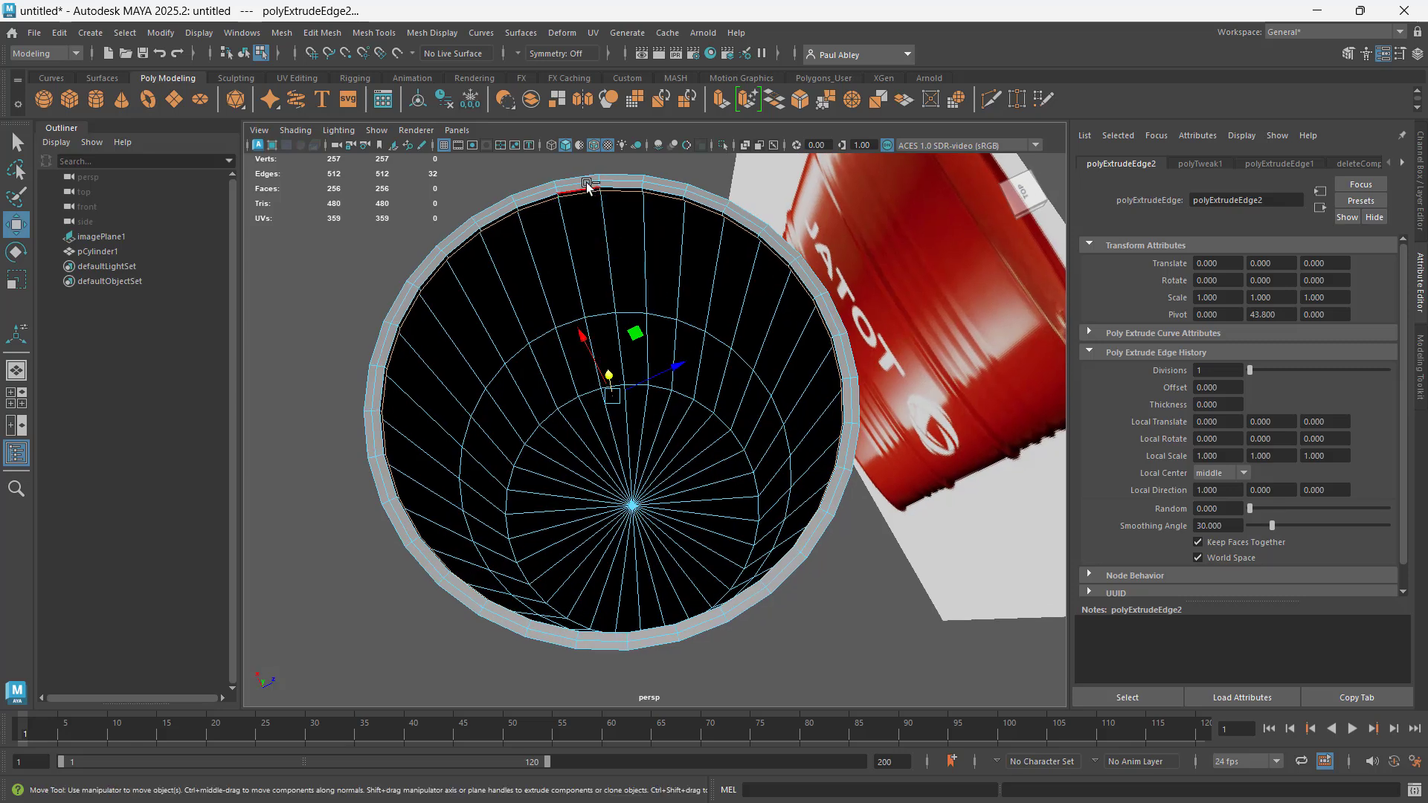
pyautogui.keyDown('ctrl'); pyautogui.moveTo(583, 183); pyautogui.dragTo(608, 213); pyautogui.keyUp('ctrl')
pyautogui.keyDown('ctrl'); pyautogui.click(608, 629); pyautogui.keyUp('ctrl')
pyautogui.keyDown('ctrl'); pyautogui.click(653, 635); pyautogui.keyUp('ctrl')
pyautogui.keyDown('shift'); pyautogui.rightClick(678, 625); pyautogui.keyUp('shift')
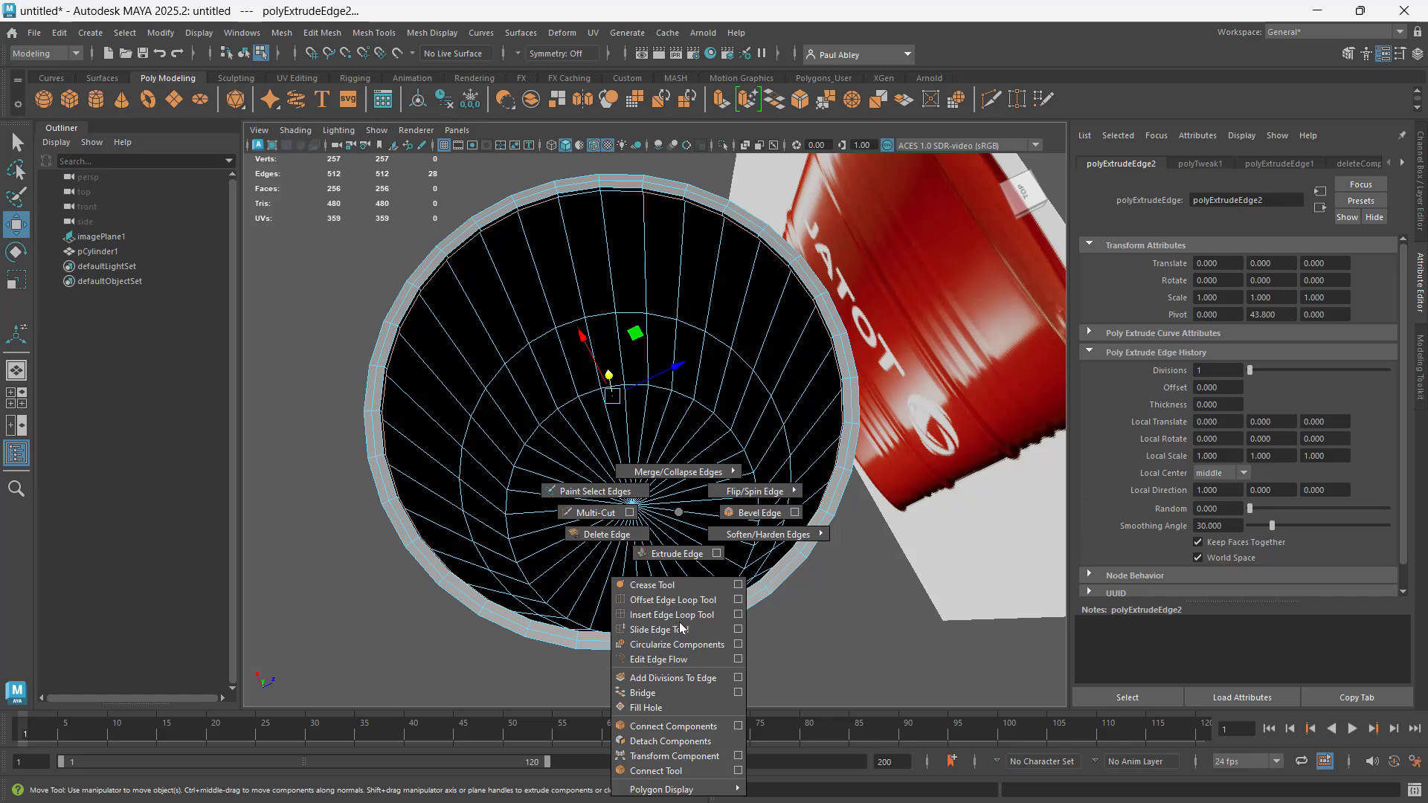
pyautogui.click(644, 693)
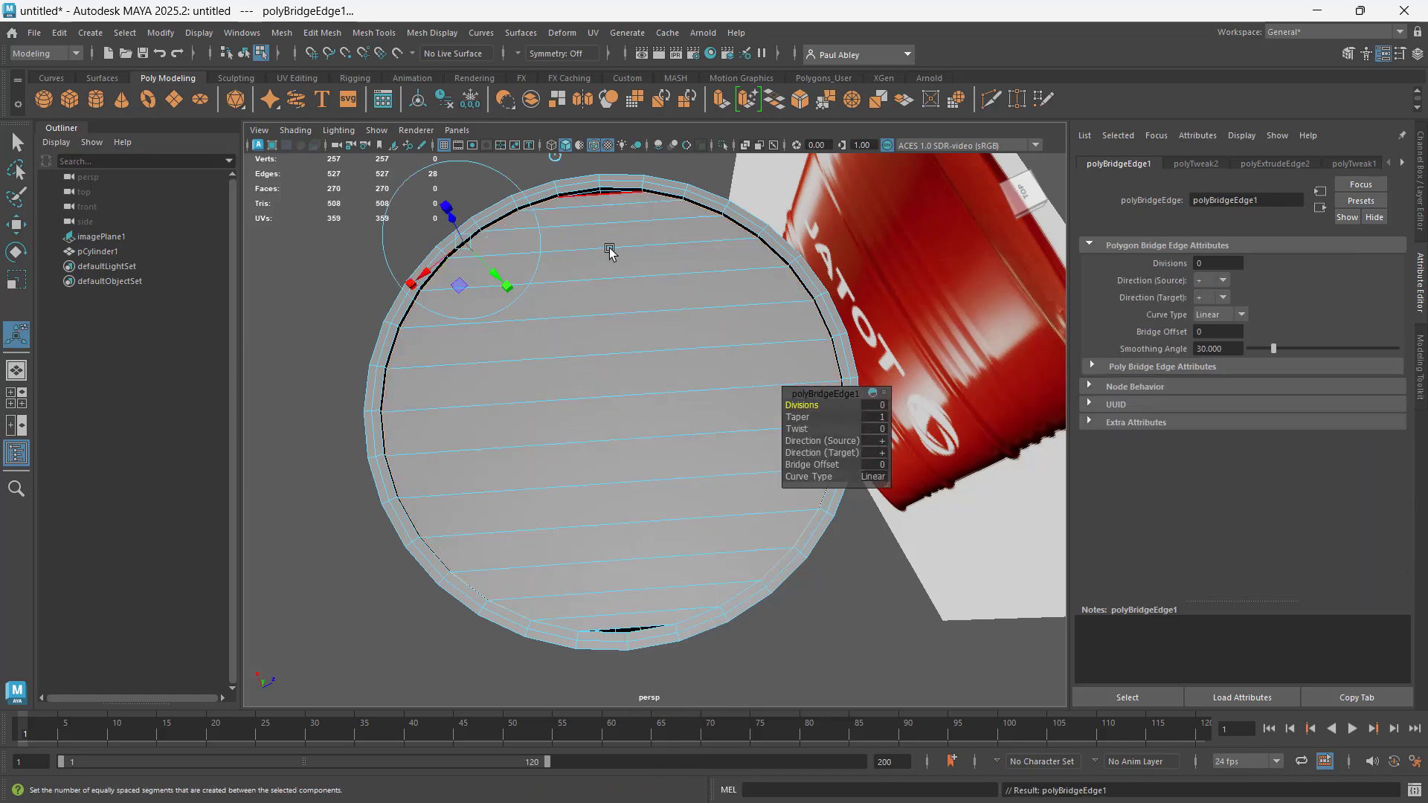
# Select the border of the gap at one end of the bridged cap and fill the hole
pyautogui.scroll(3, 617, 223)
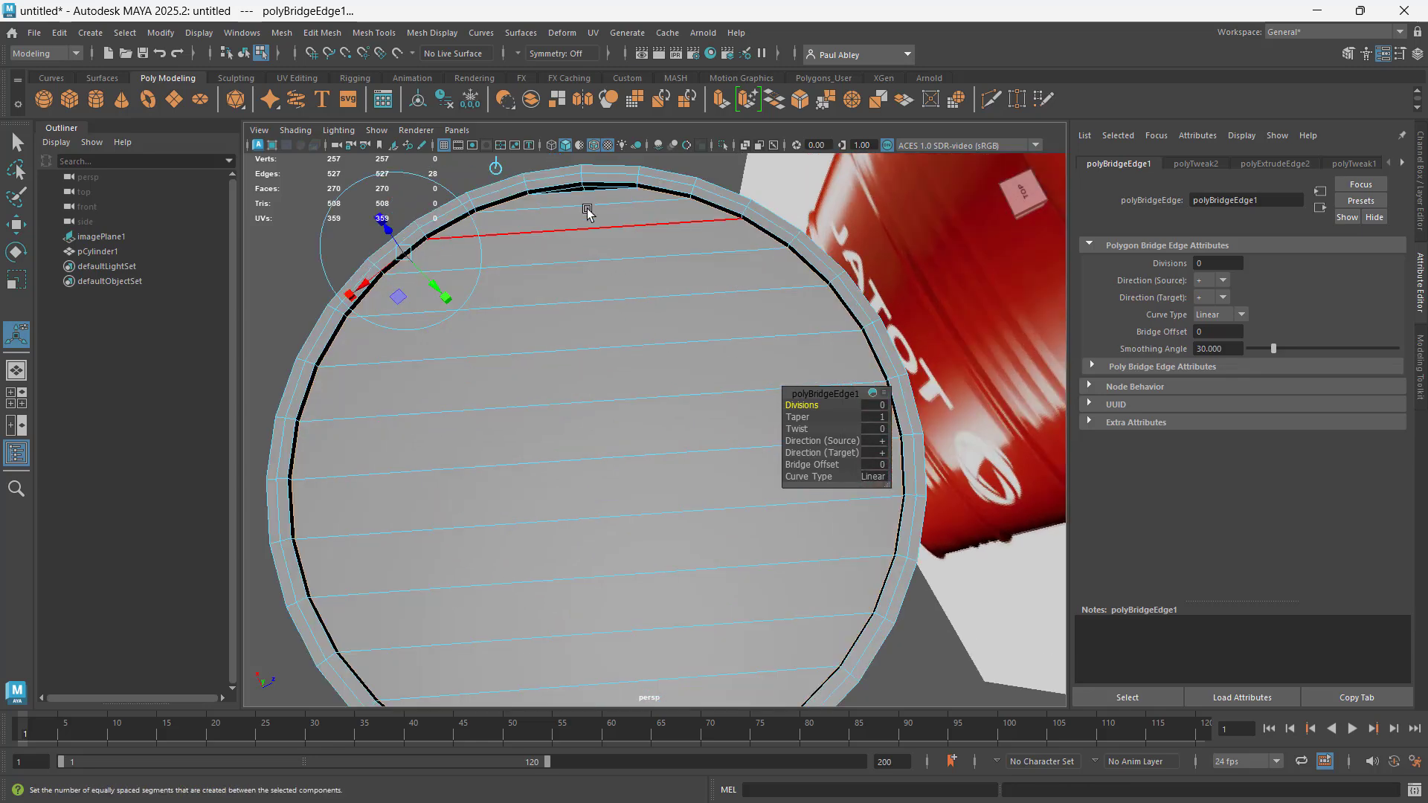
pyautogui.press('q')
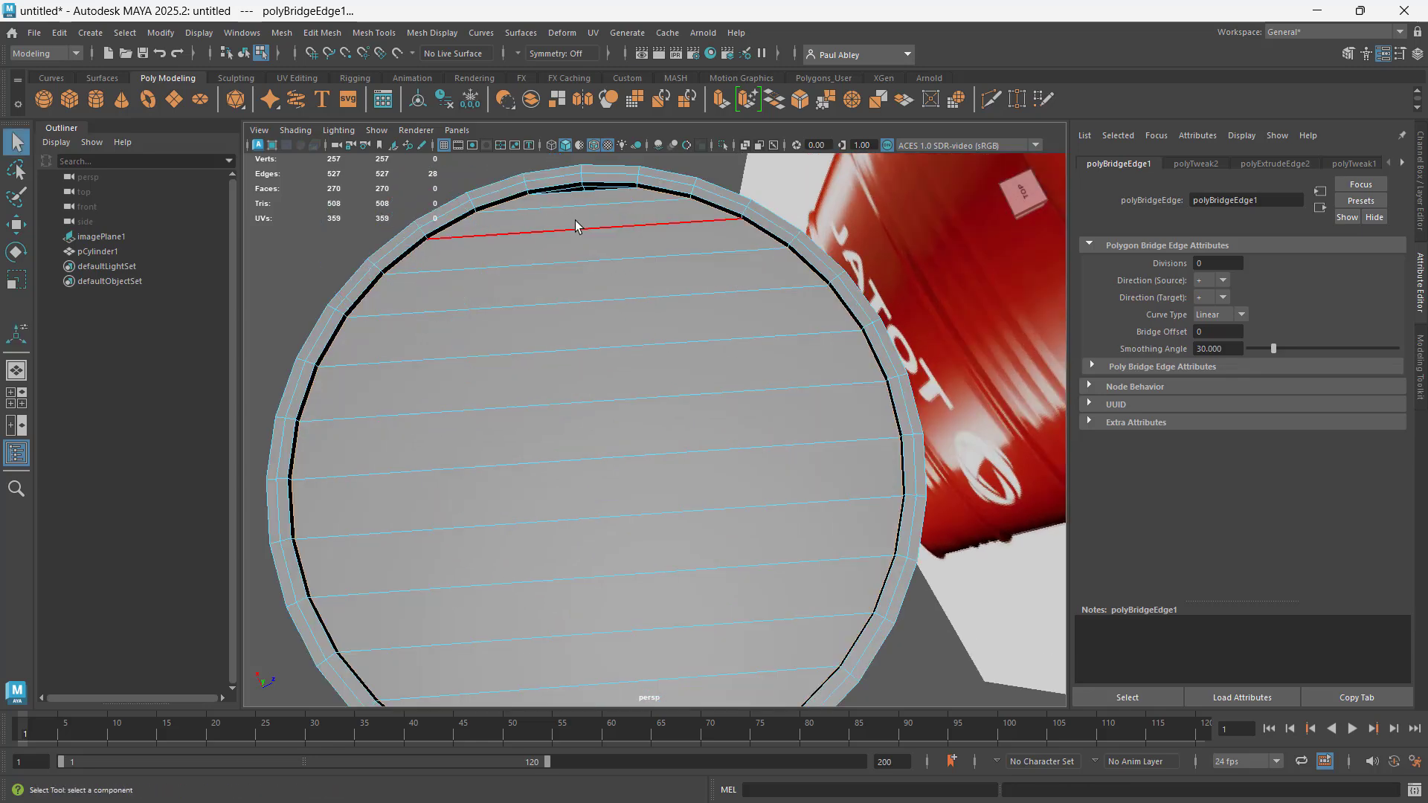
pyautogui.scroll(4, 605, 199)
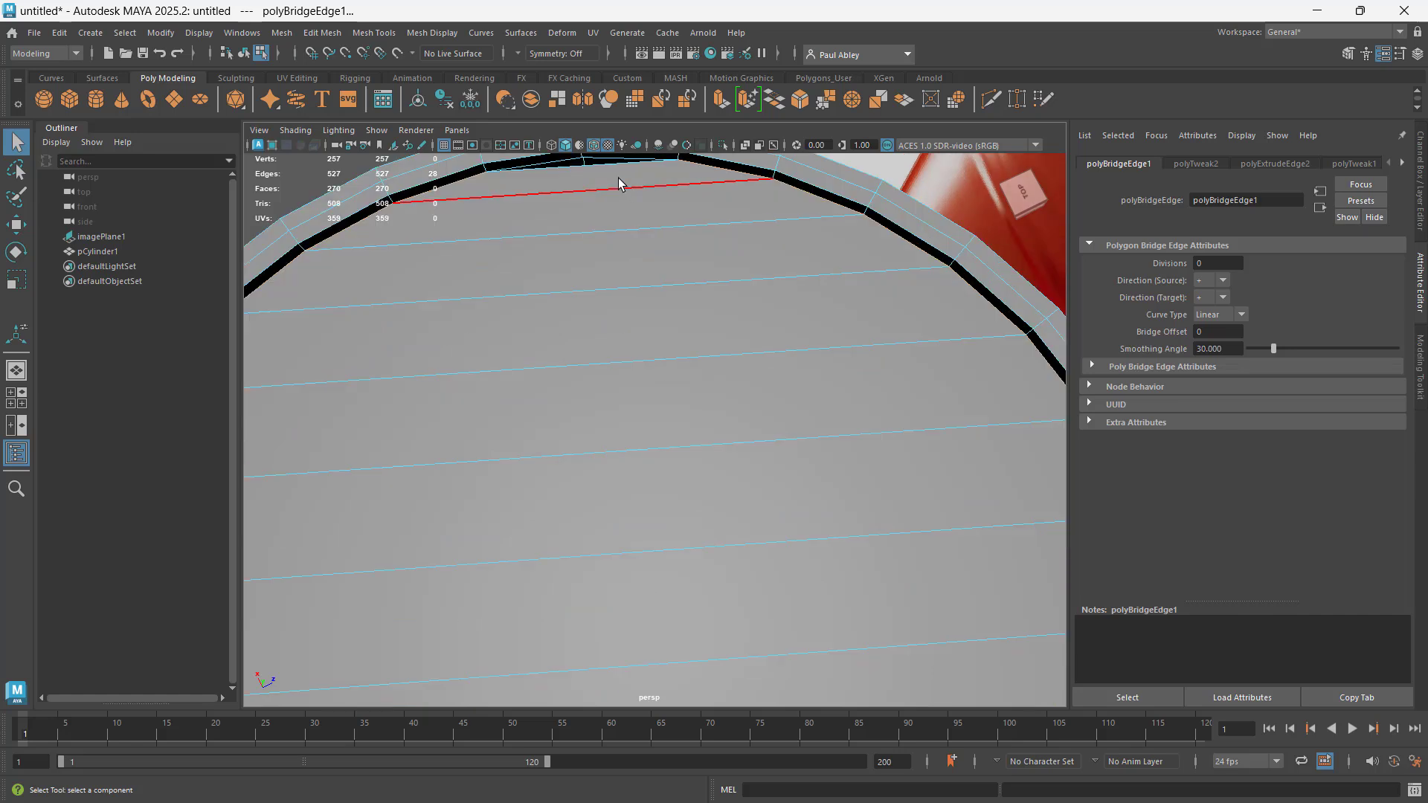
pyautogui.scroll(-3, 618, 179)
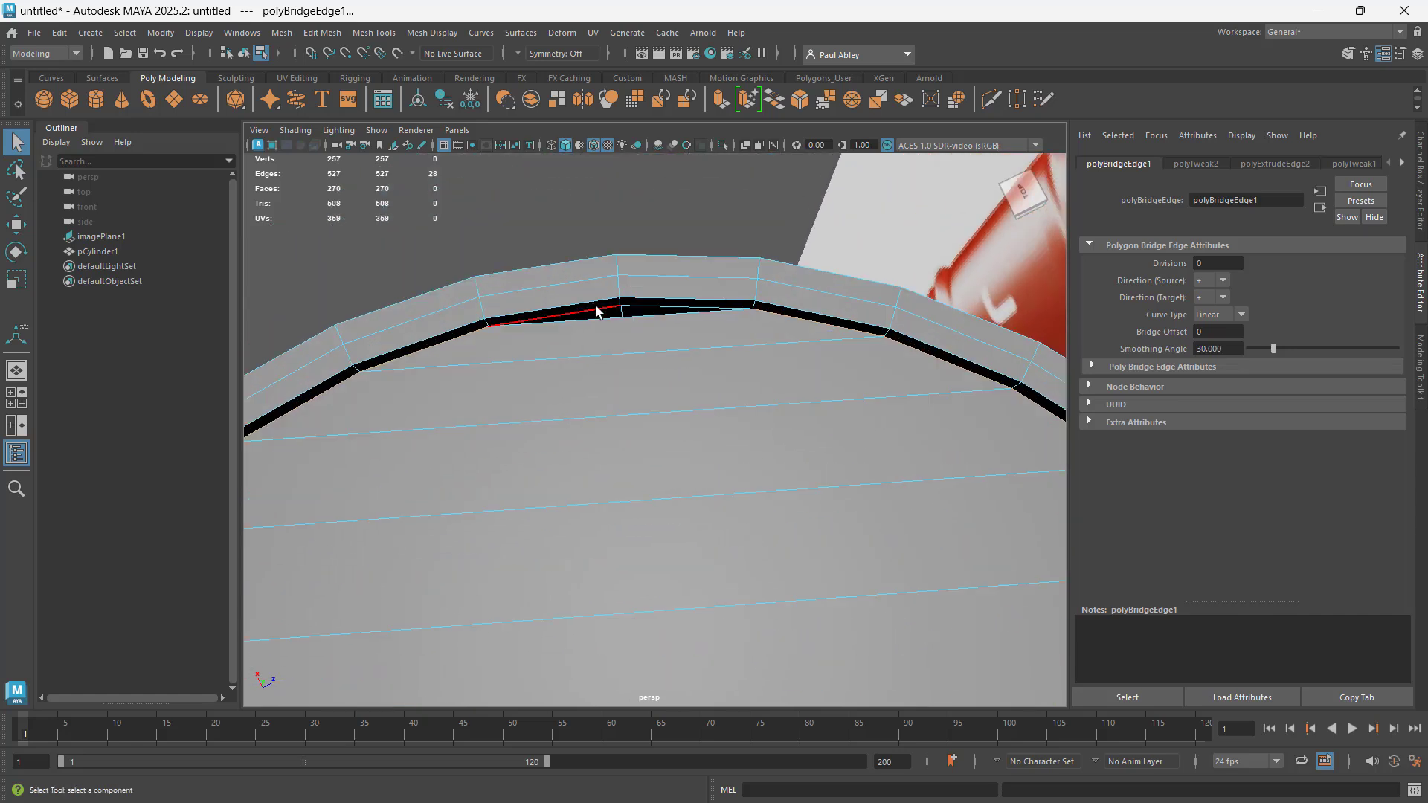
pyautogui.click(597, 311)
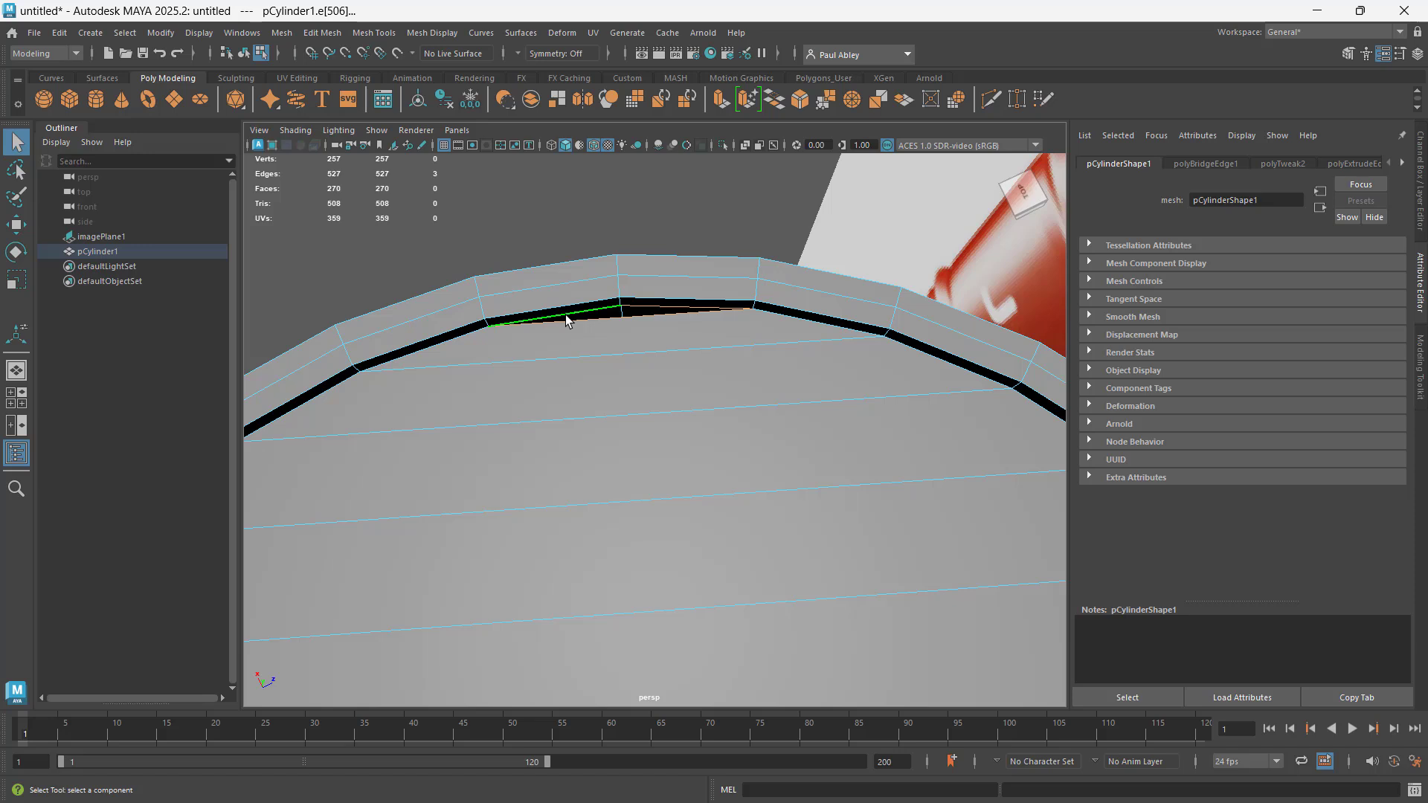
pyautogui.keyDown('shift'); pyautogui.moveTo(566, 321); pyautogui.dragTo(541, 516, button='right'); pyautogui.keyUp('shift')
pyautogui.scroll(-2, 700, 374)
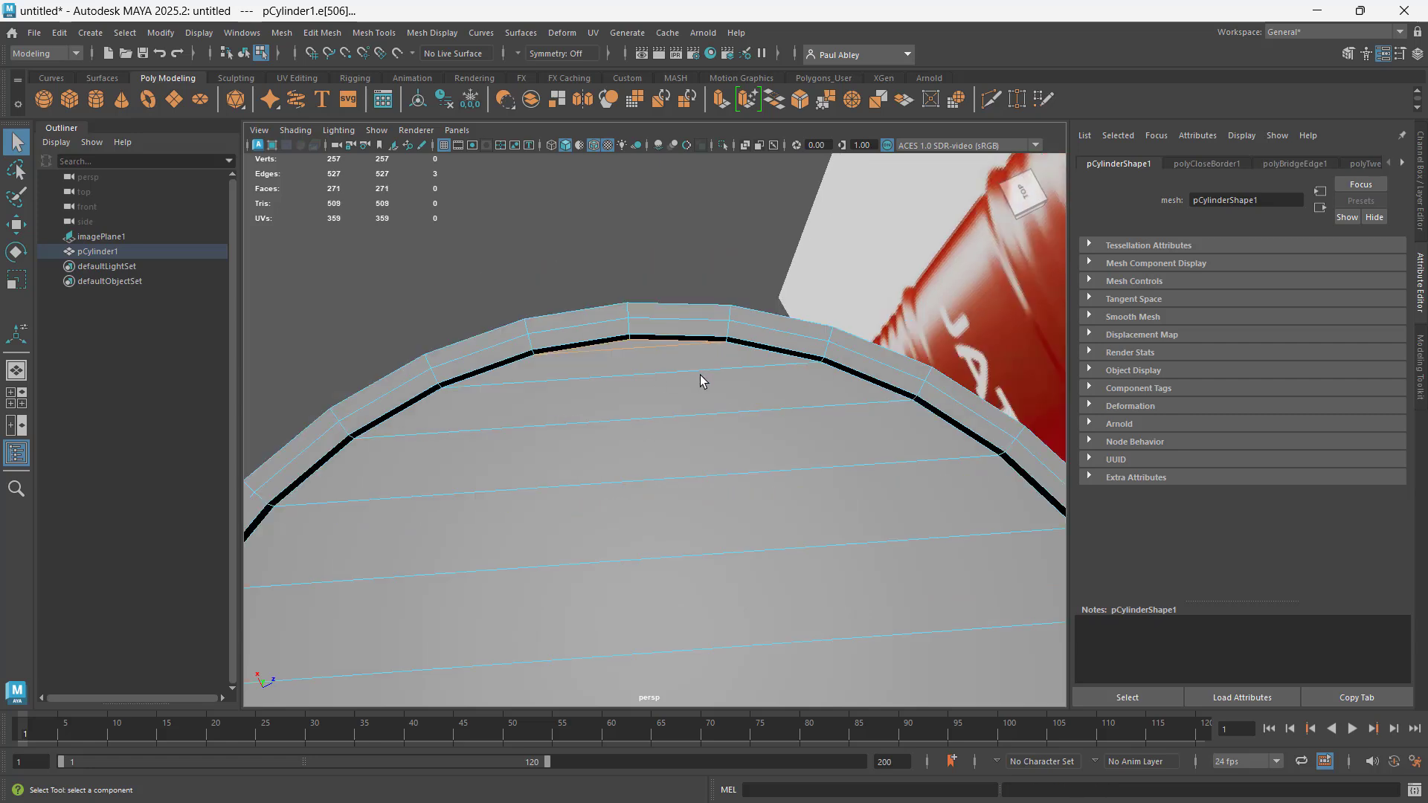
# Select the border of the remaining gap at the opposite end of the cap and fill that hole too
pyautogui.keyDown('alt'); pyautogui.moveTo(695, 554); pyautogui.dragTo(708, 269, button='middle'); pyautogui.keyUp('alt')
pyautogui.scroll(-4, 661, 387)
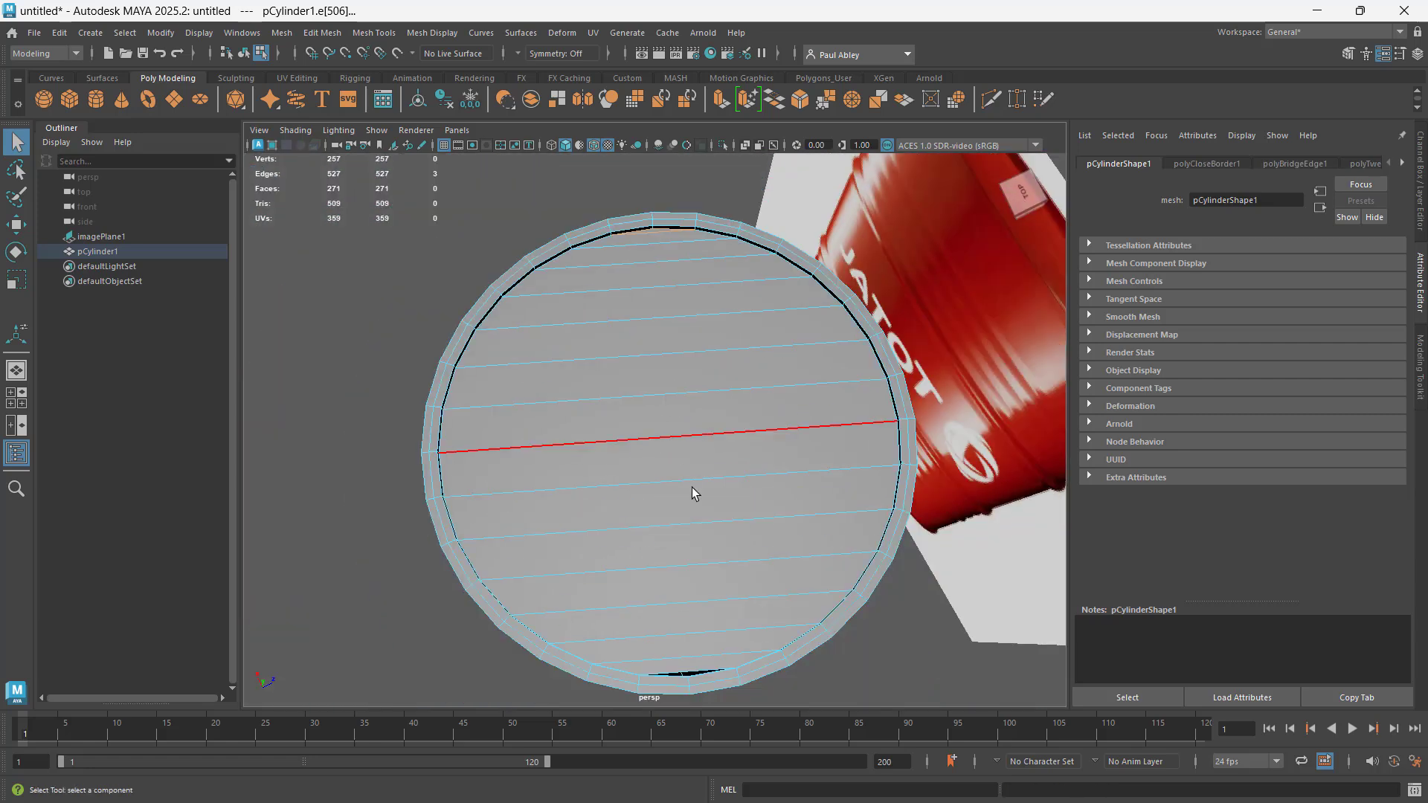
pyautogui.keyDown('alt'); pyautogui.moveTo(691, 488); pyautogui.dragTo(657, 357); pyautogui.keyUp('alt')
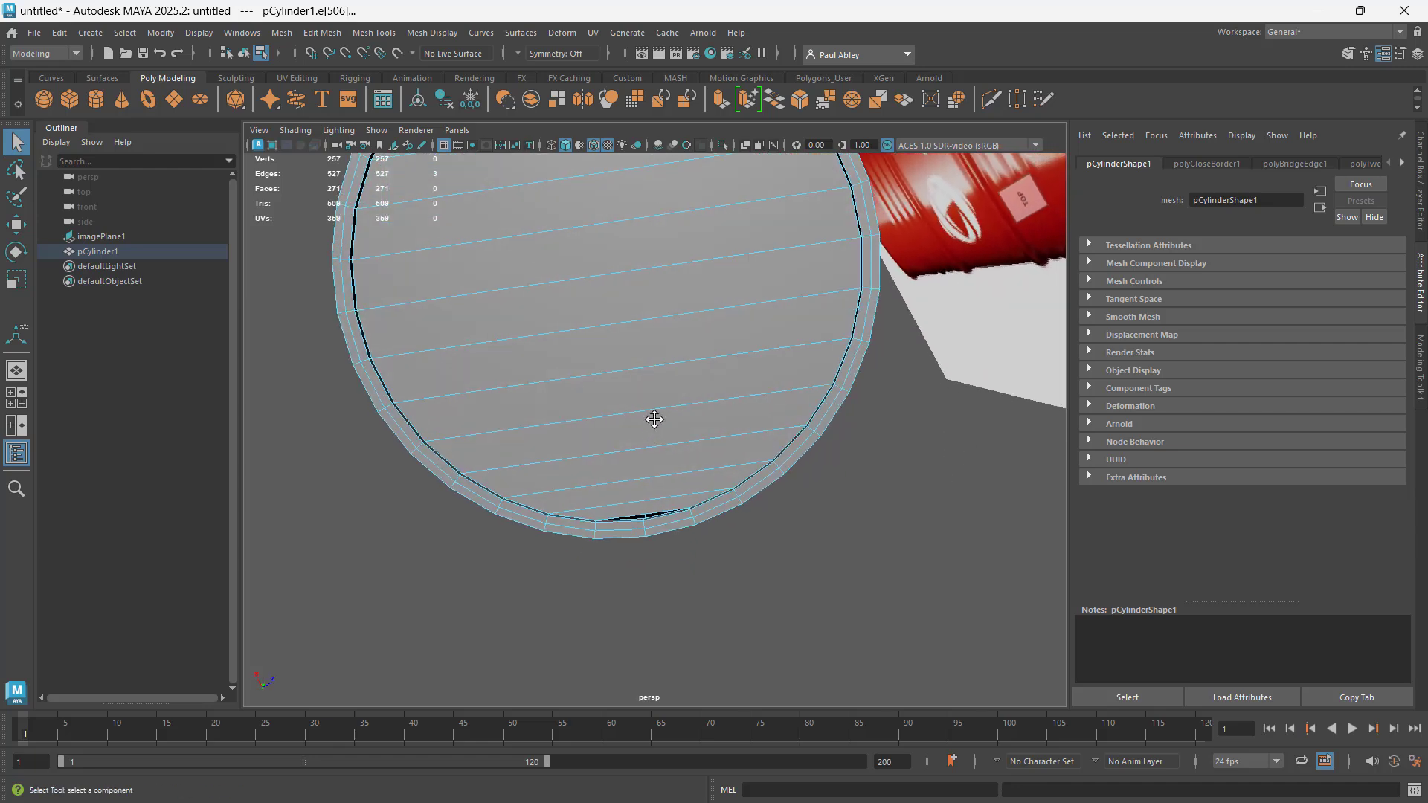
pyautogui.keyDown('alt'); pyautogui.moveTo(657, 417); pyautogui.dragTo(680, 273, button='middle'); pyautogui.keyUp('alt')
pyautogui.scroll(5, 673, 340)
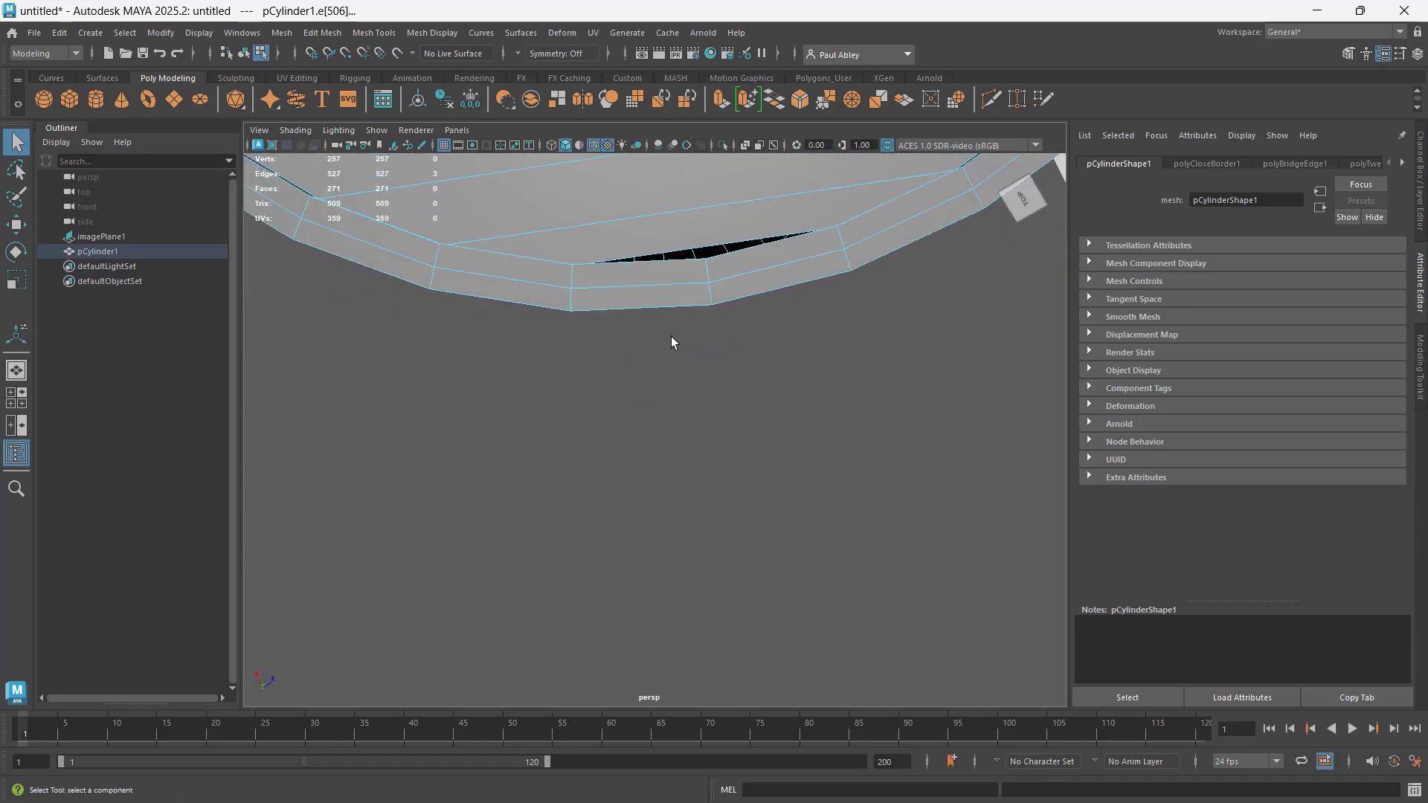
pyautogui.click(694, 255)
pyautogui.doubleClick(721, 258)
pyautogui.keyDown('alt'); pyautogui.moveTo(726, 255); pyautogui.dragTo(947, 206); pyautogui.keyUp('alt')
pyautogui.click(625, 339)
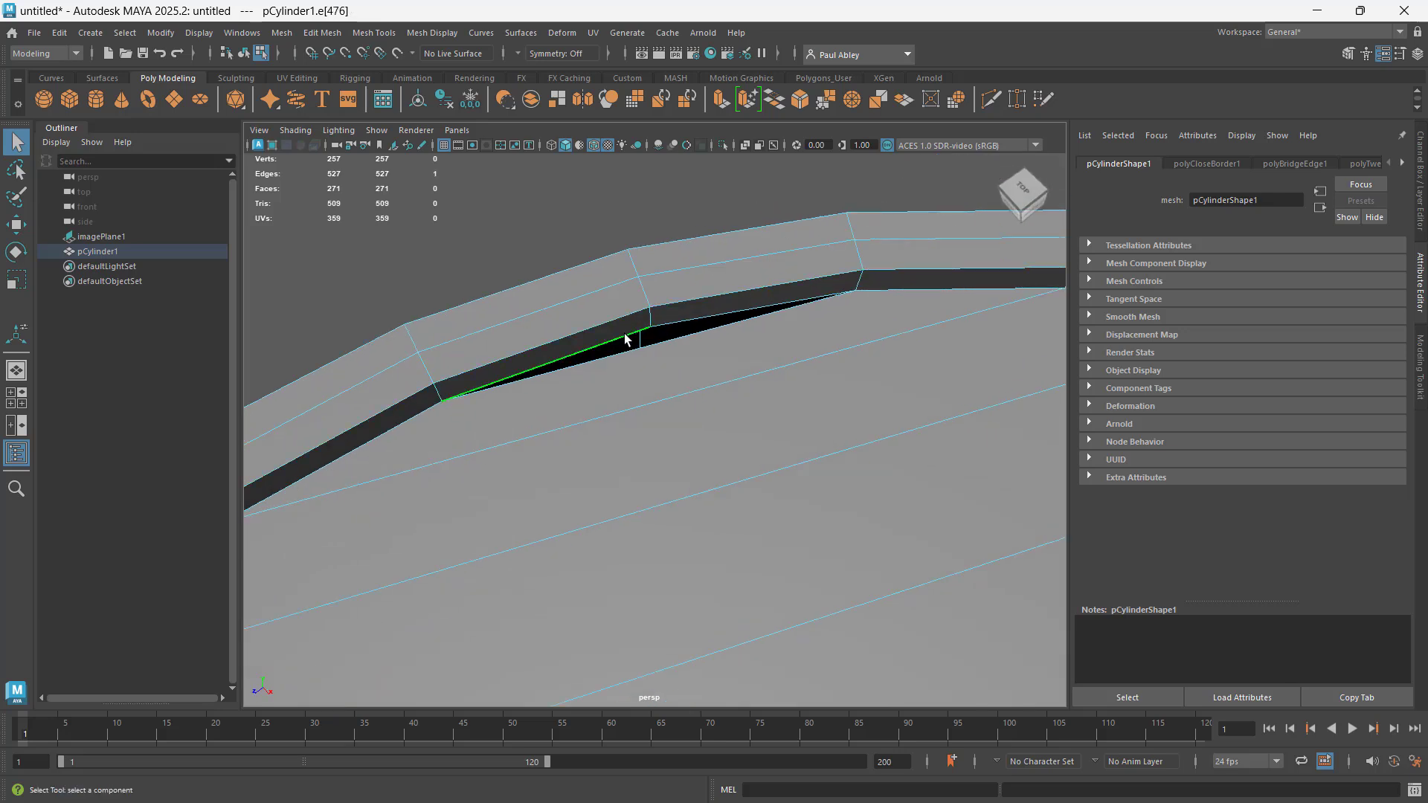
pyautogui.click(682, 325)
pyautogui.keyDown('shift'); pyautogui.rightClick(682, 319); pyautogui.keyUp('shift')
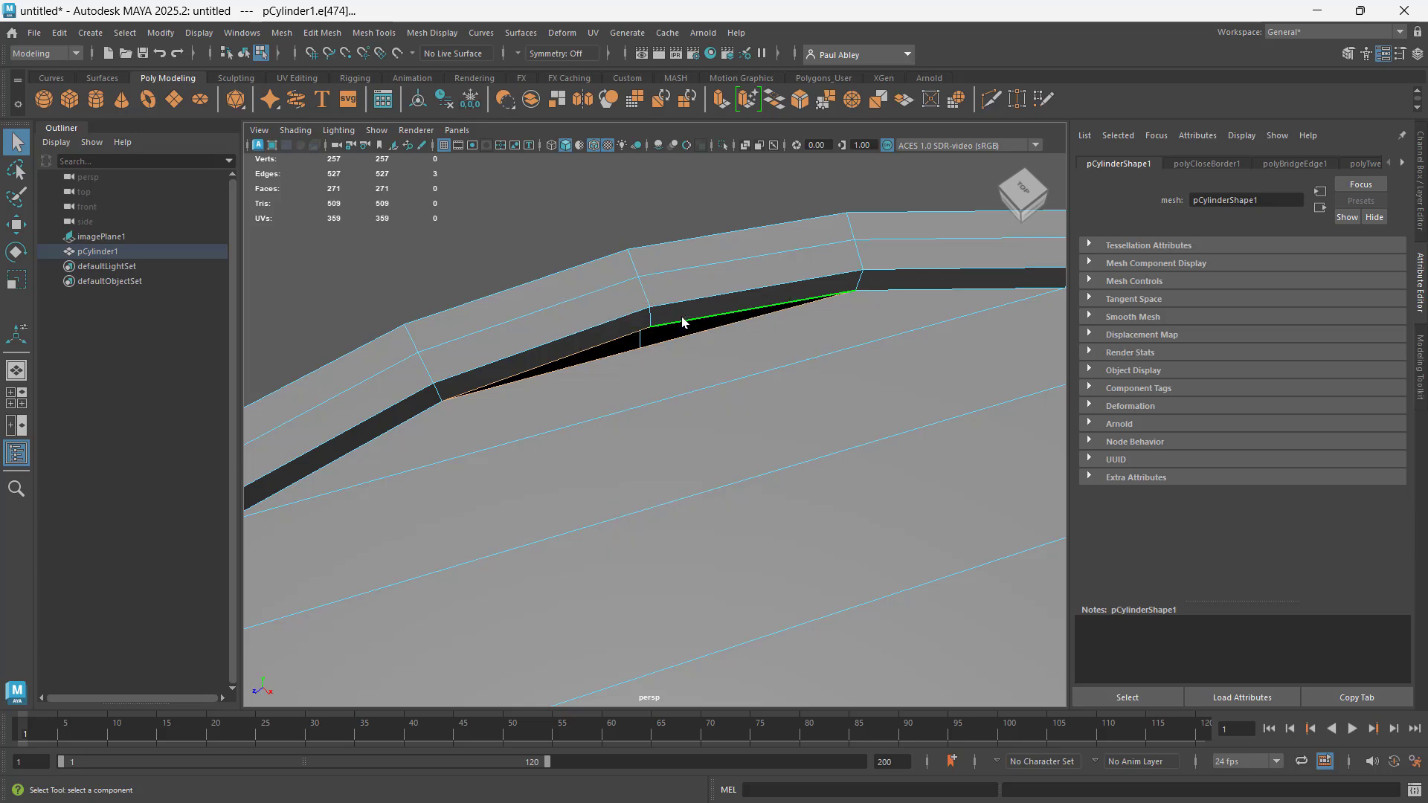
pyautogui.press('g')
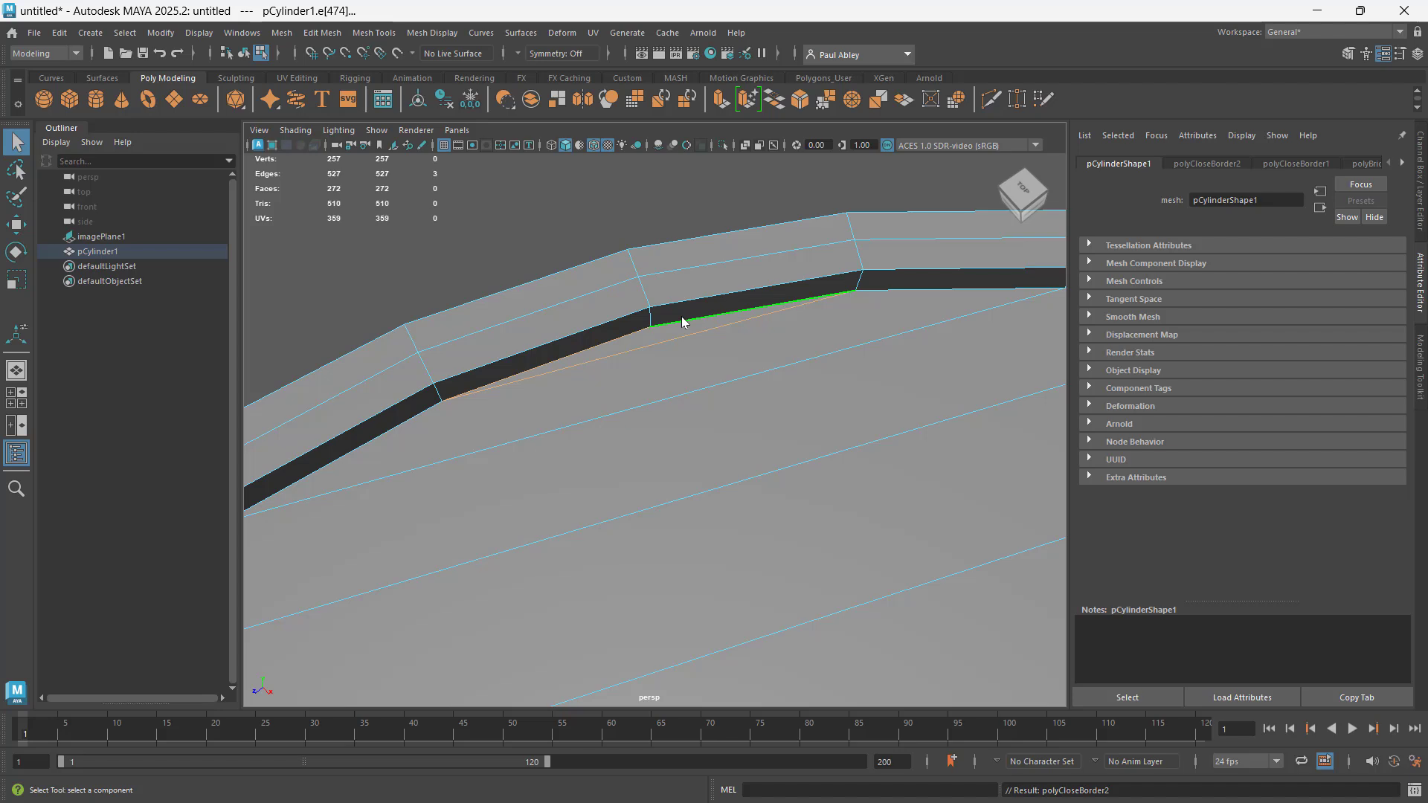
pyautogui.click(649, 342)
# Examine the horizontal ribs on the reference drum and compare their position with the upper half of the cylinder
pyautogui.scroll(-8, 688, 370)
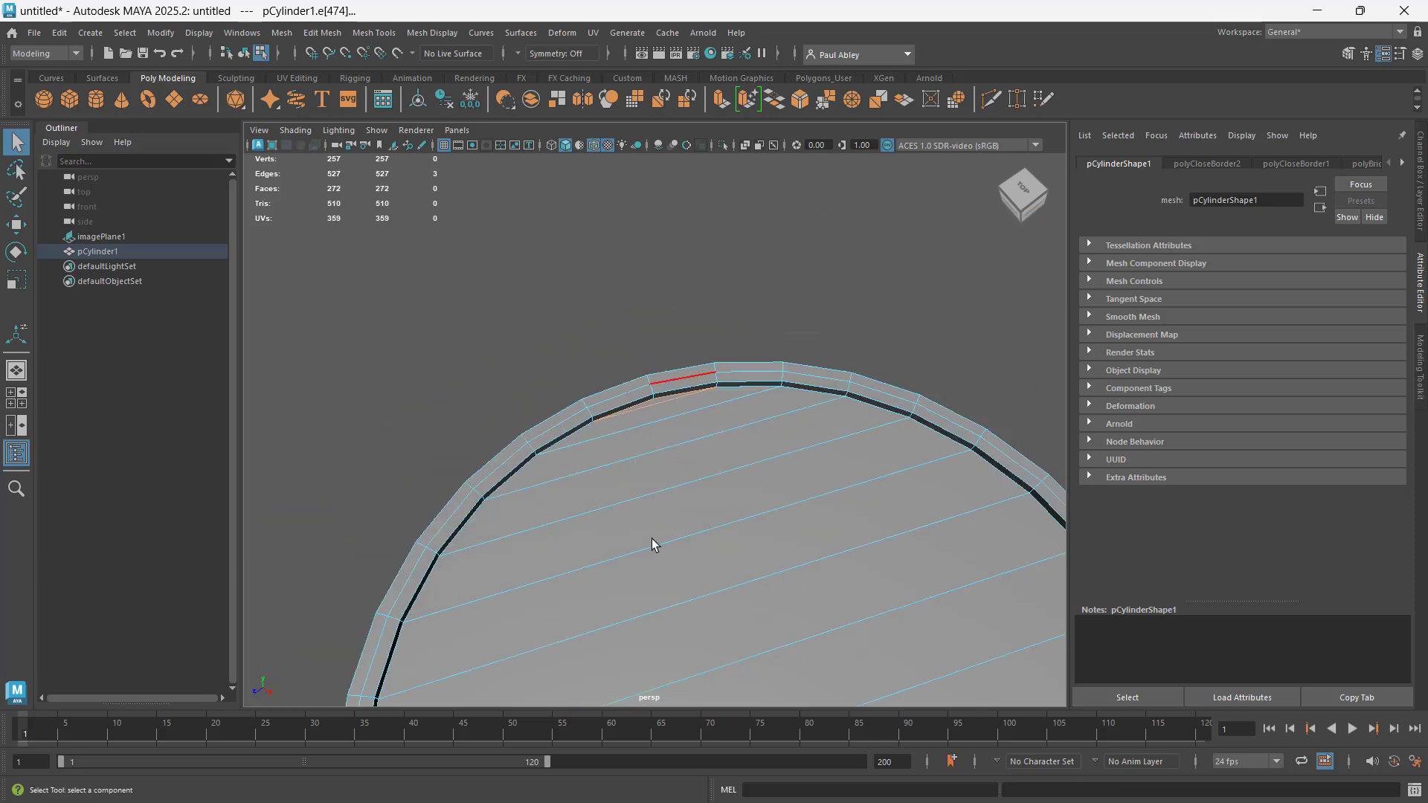
pyautogui.scroll(-5, 651, 538)
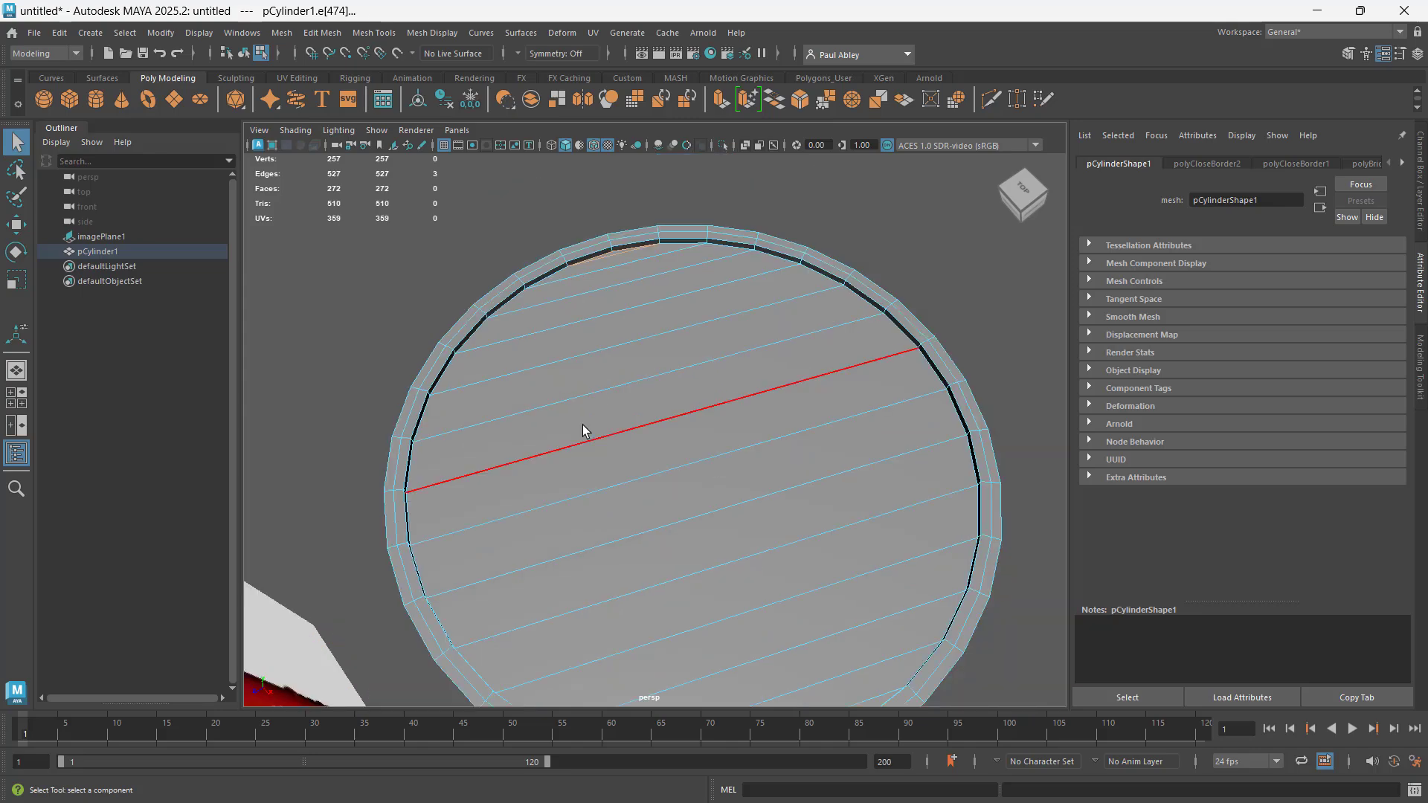
pyautogui.keyDown('alt'); pyautogui.moveTo(583, 426); pyautogui.dragTo(618, 379); pyautogui.keyUp('alt')
pyautogui.keyDown('alt'); pyautogui.moveTo(654, 462); pyautogui.dragTo(684, 383, button='right'); pyautogui.keyUp('alt')
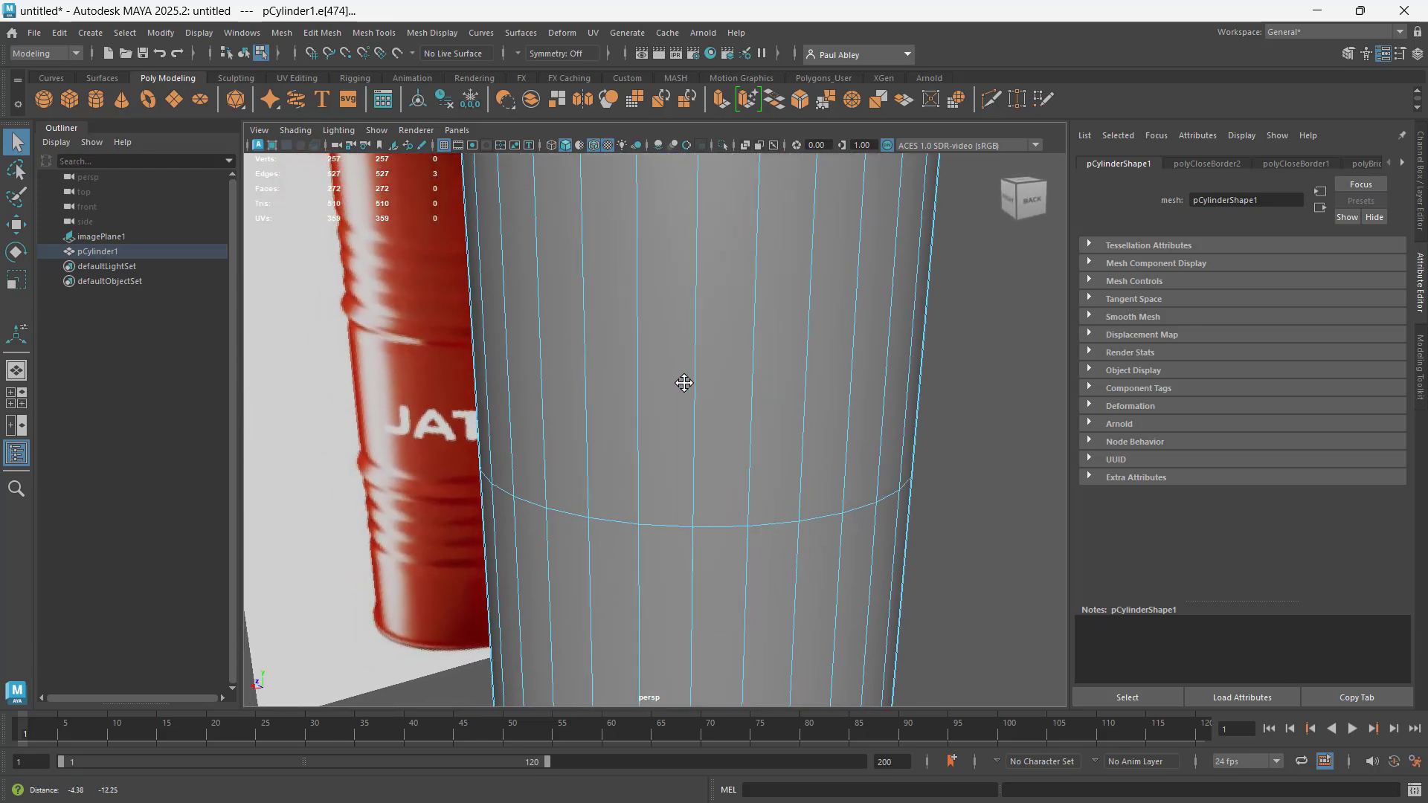
pyautogui.keyDown('alt'); pyautogui.moveTo(684, 383); pyautogui.dragTo(665, 454, button='middle'); pyautogui.keyUp('alt')
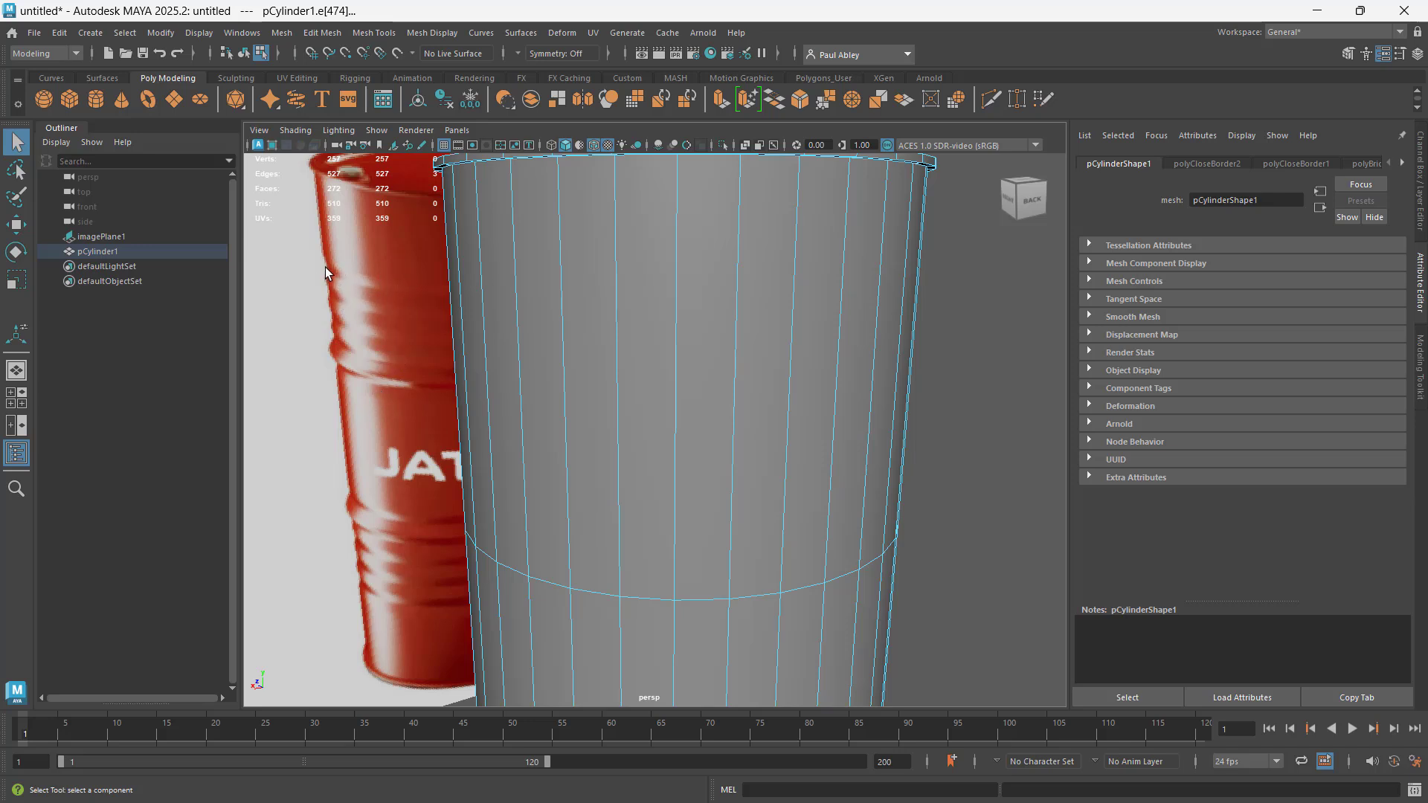
pyautogui.scroll(2, 369, 312)
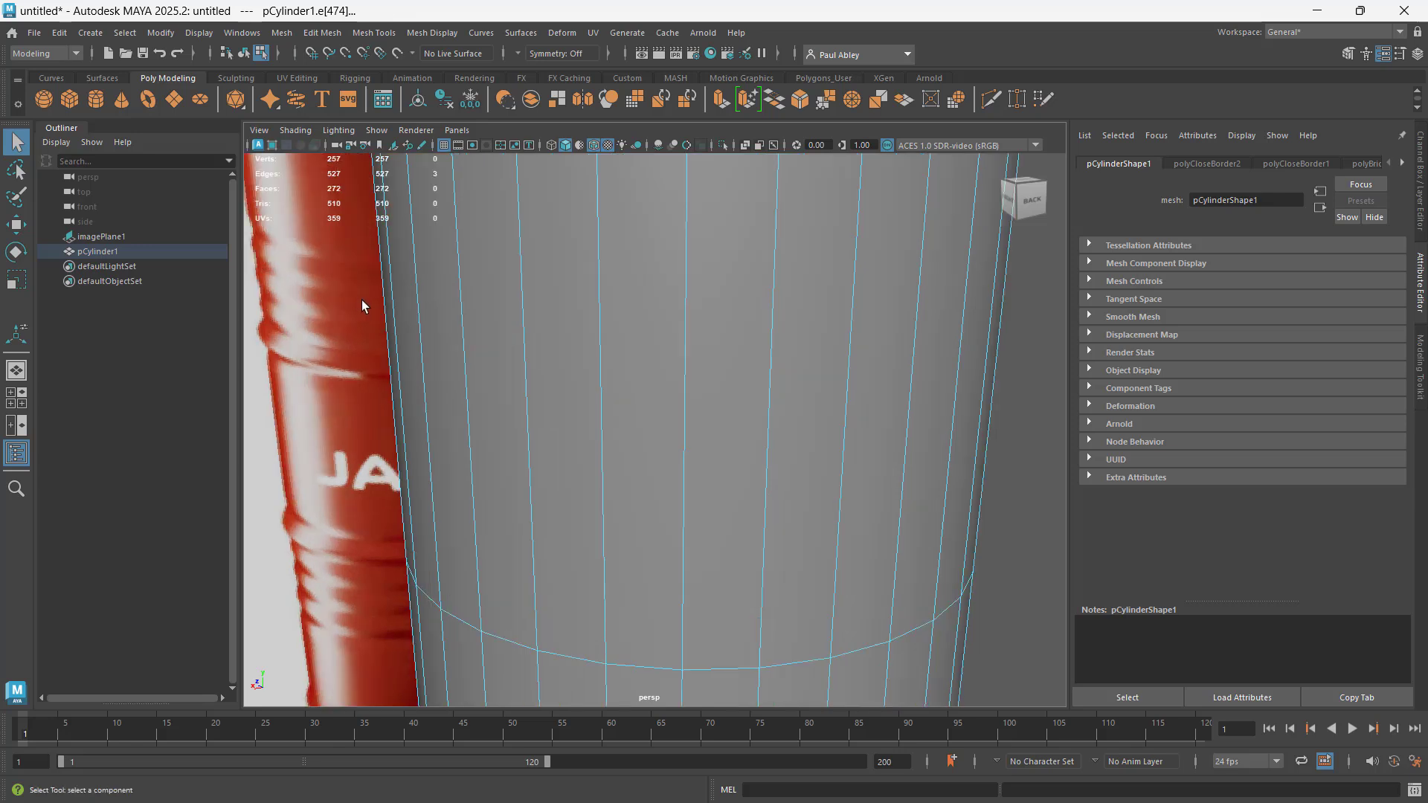
pyautogui.keyDown('alt'); pyautogui.moveTo(362, 301); pyautogui.dragTo(610, 350, button='middle'); pyautogui.keyUp('alt')
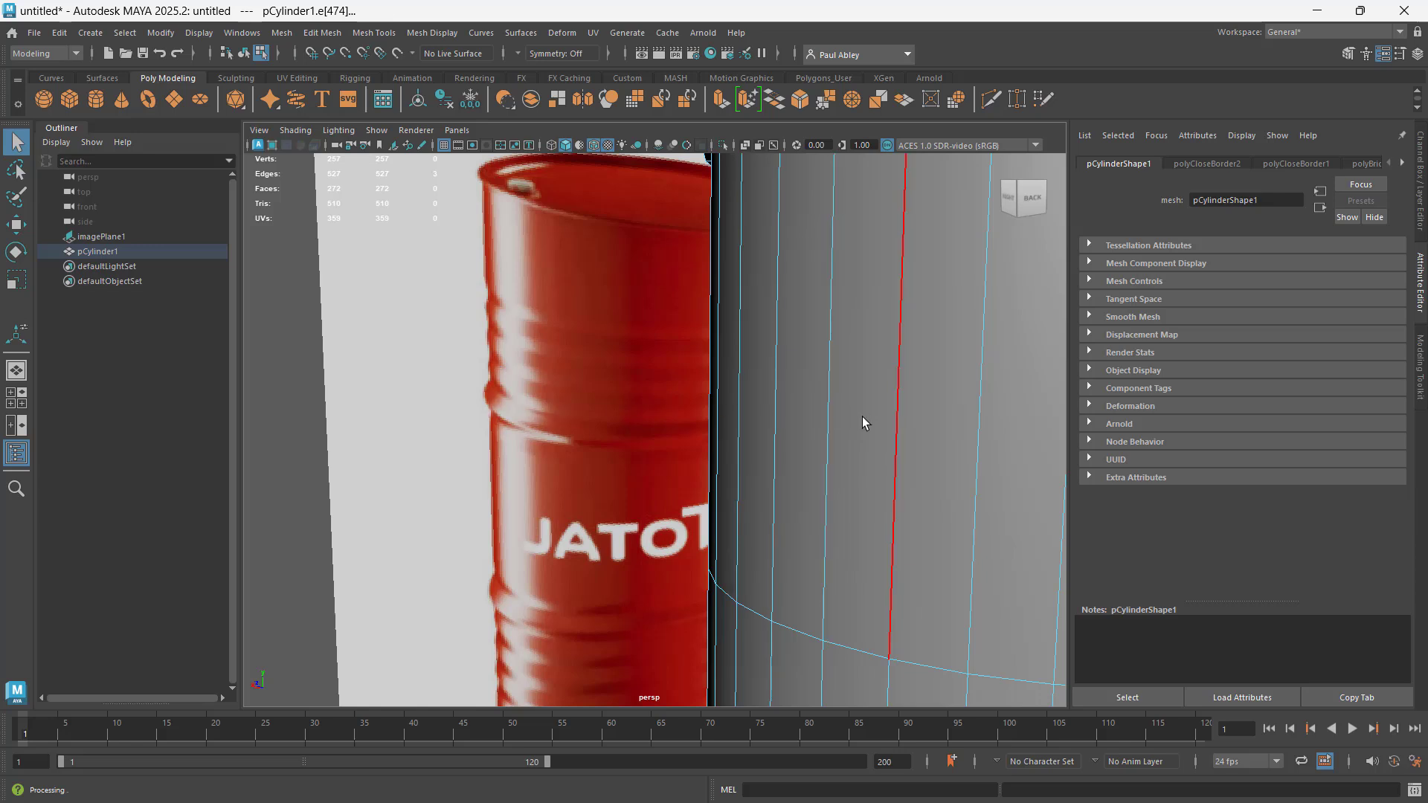
pyautogui.keyDown('alt'); pyautogui.moveTo(867, 400); pyautogui.dragTo(739, 377, button='middle'); pyautogui.keyUp('alt')
pyautogui.scroll(-5, 739, 377)
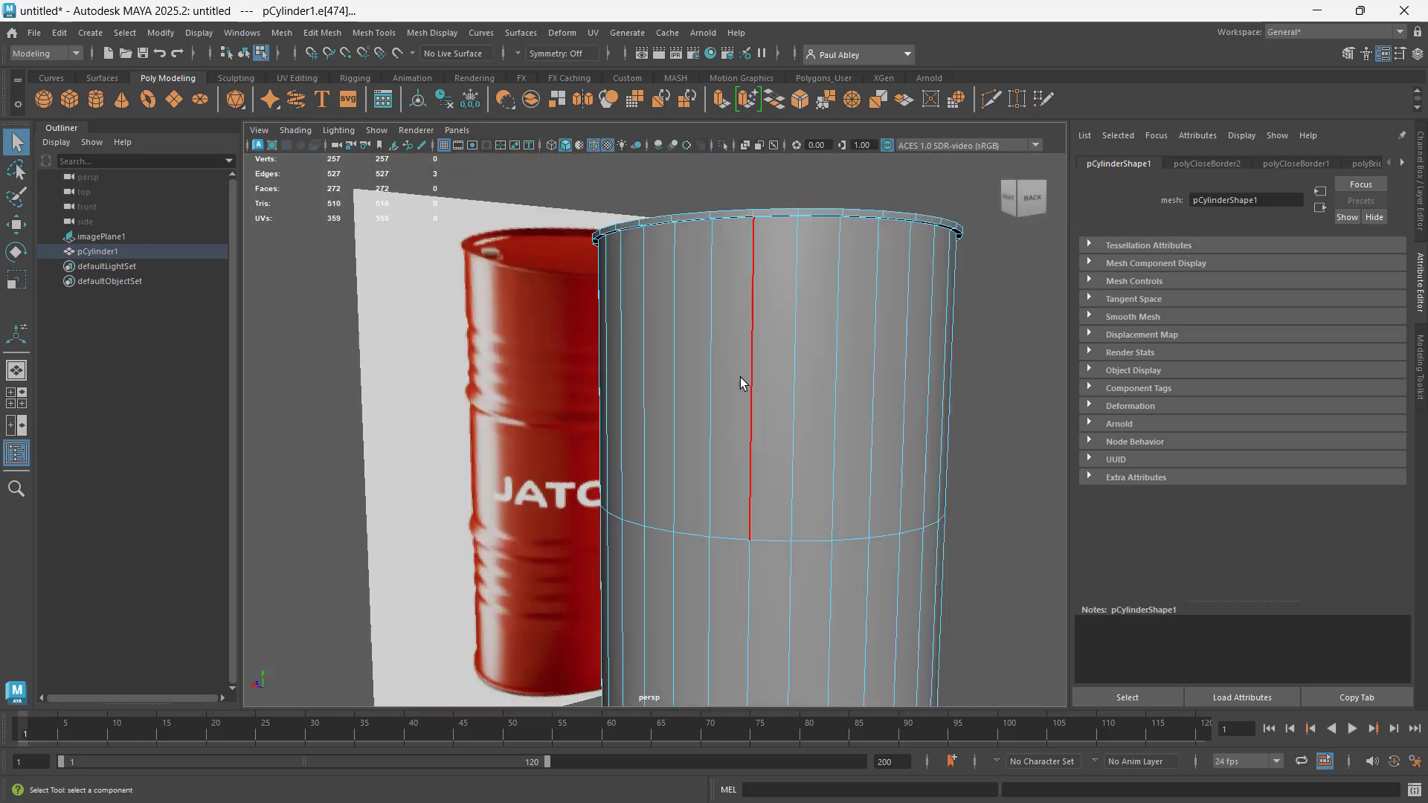
pyautogui.keyDown('alt'); pyautogui.moveTo(798, 363); pyautogui.dragTo(720, 382); pyautogui.keyUp('alt')
# Set the Insert Edge Loop Tool to 12 edge loops and insert them around the drum wall's upper half
pyautogui.keyDown('shift'); pyautogui.rightClick(666, 432); pyautogui.keyUp('shift')
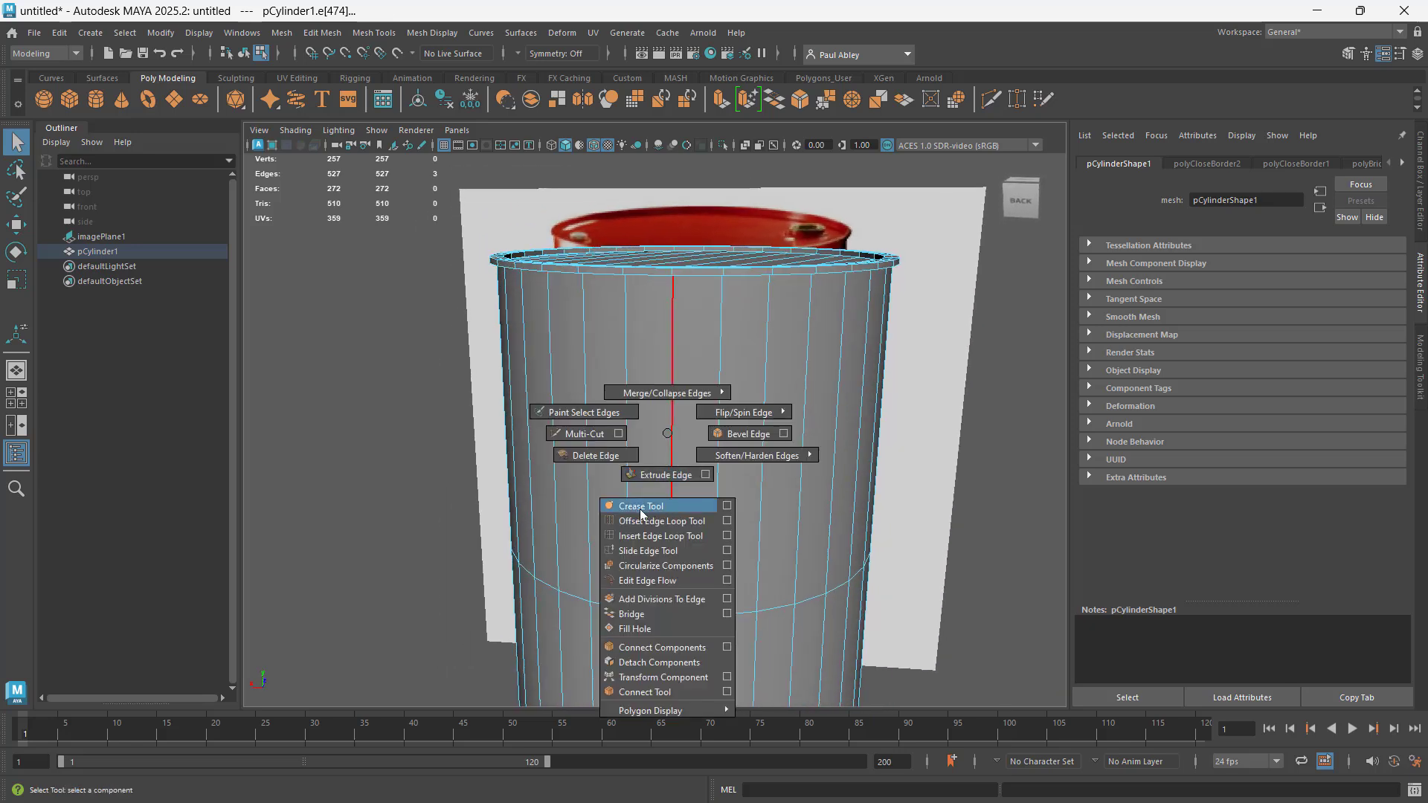
pyautogui.click(727, 536)
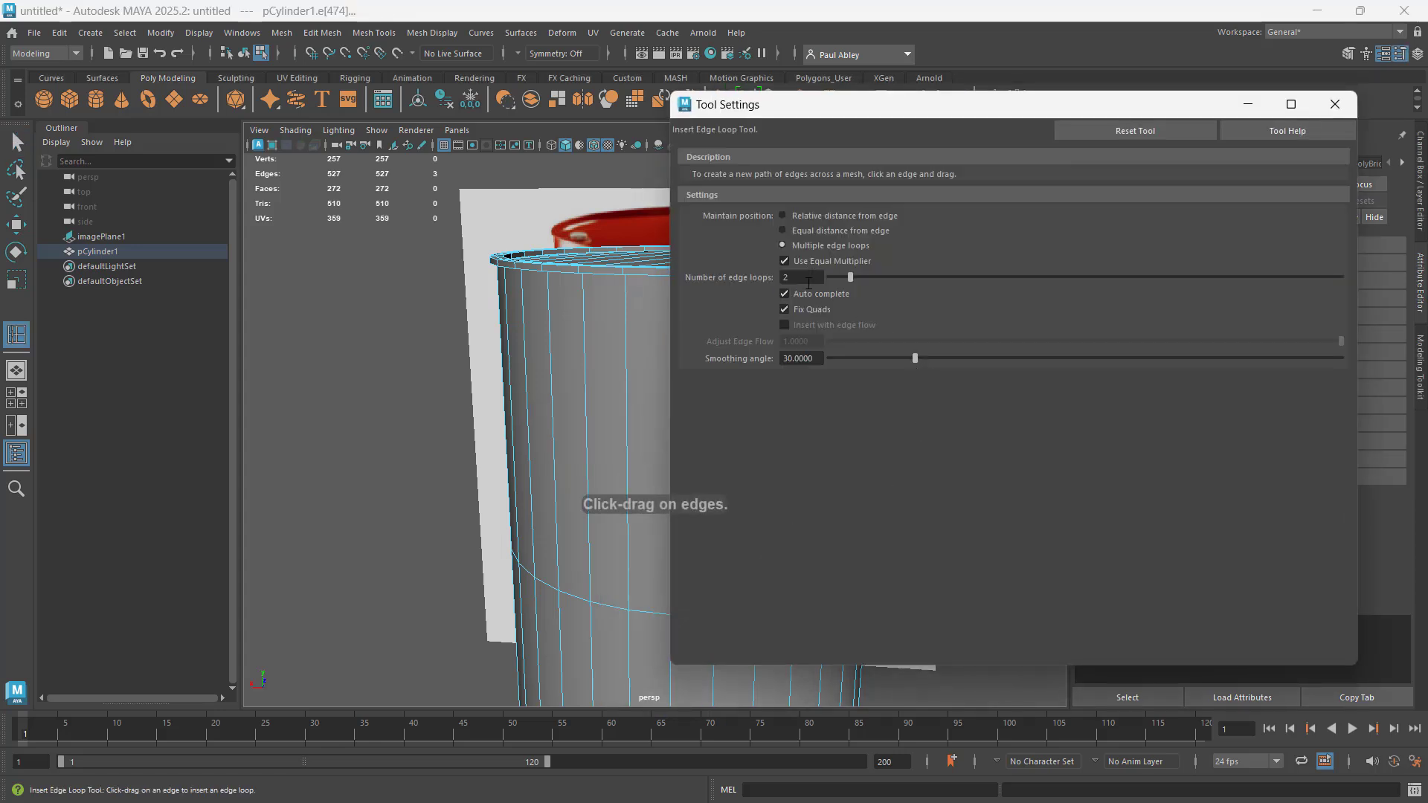
pyautogui.doubleClick(804, 278)
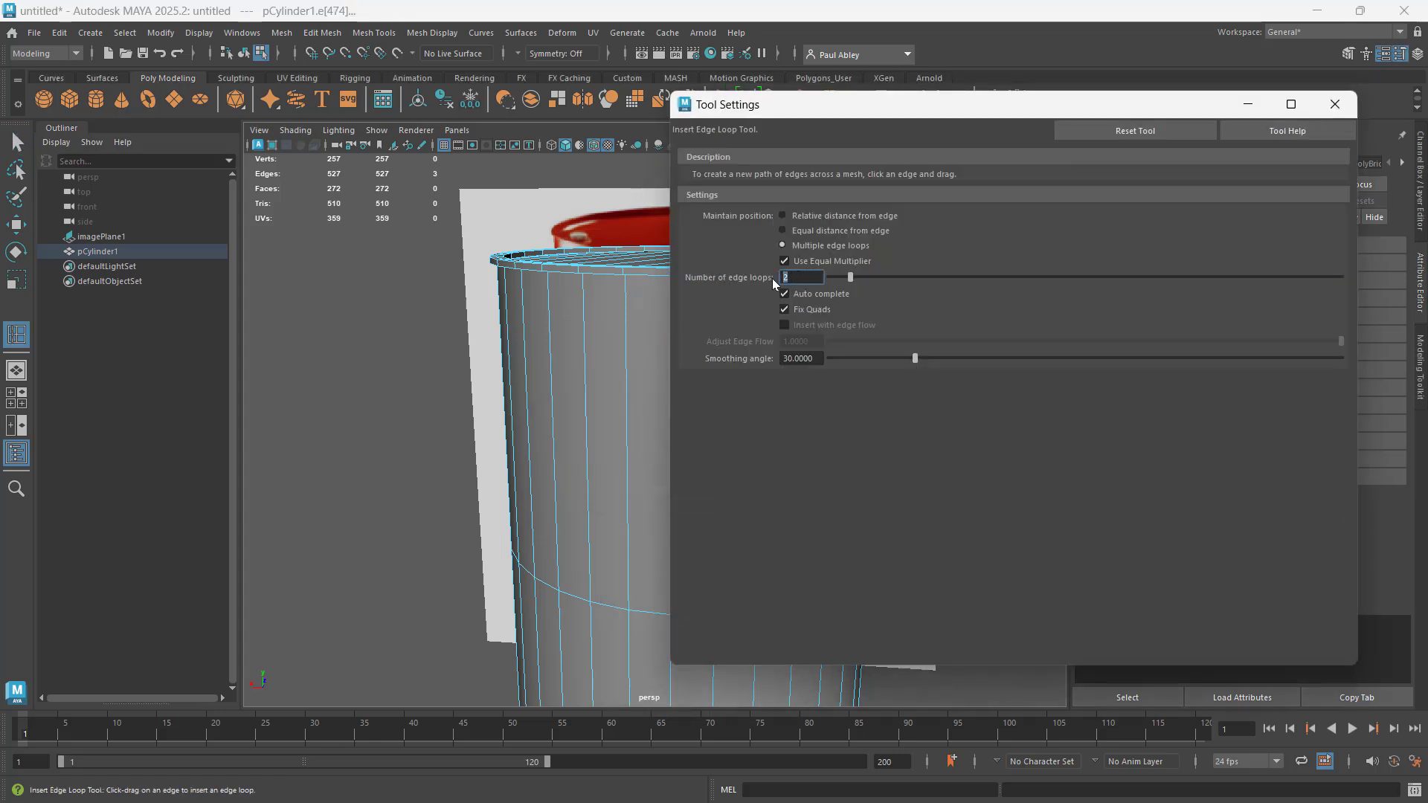
pyautogui.write('12')
pyautogui.press('Return')
pyautogui.click(1335, 104)
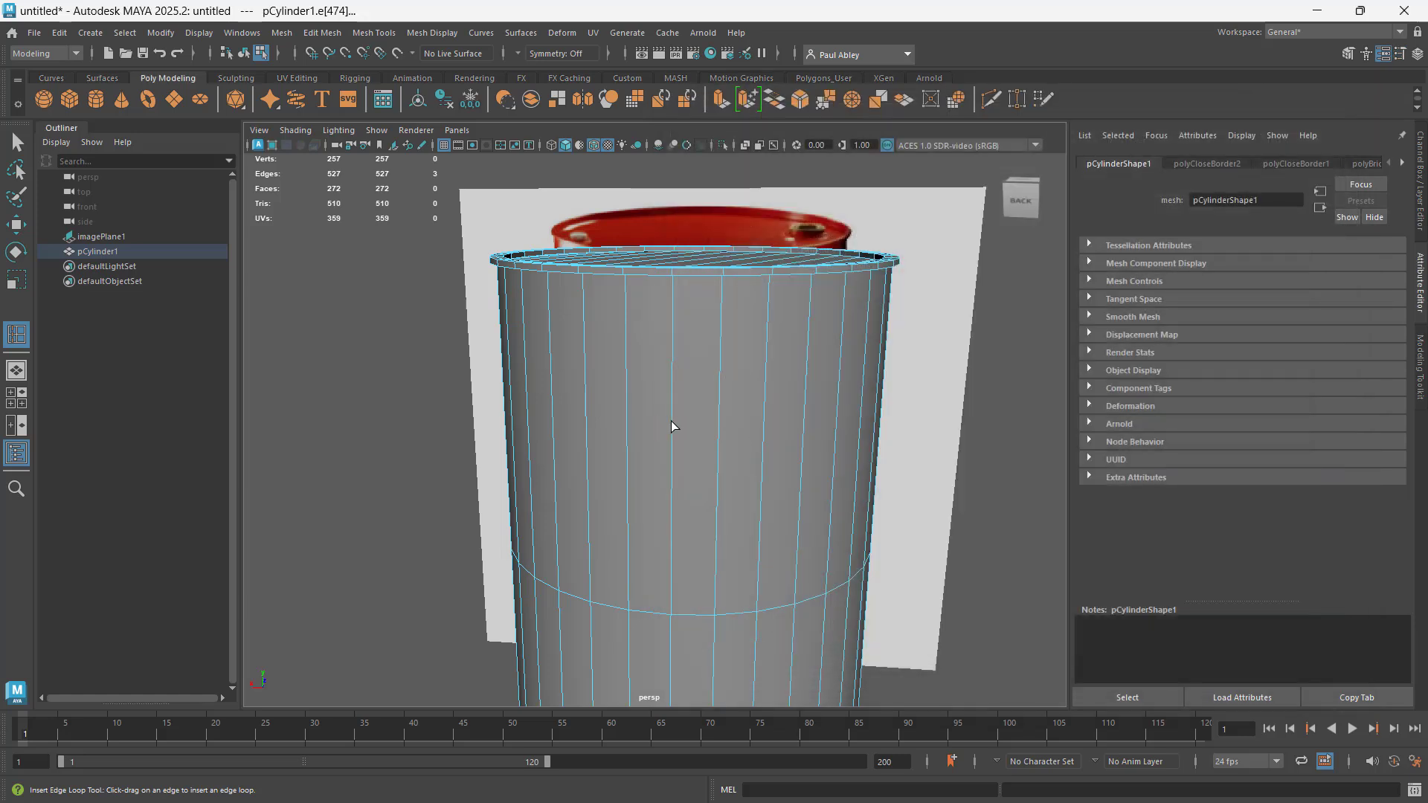
pyautogui.click(672, 428)
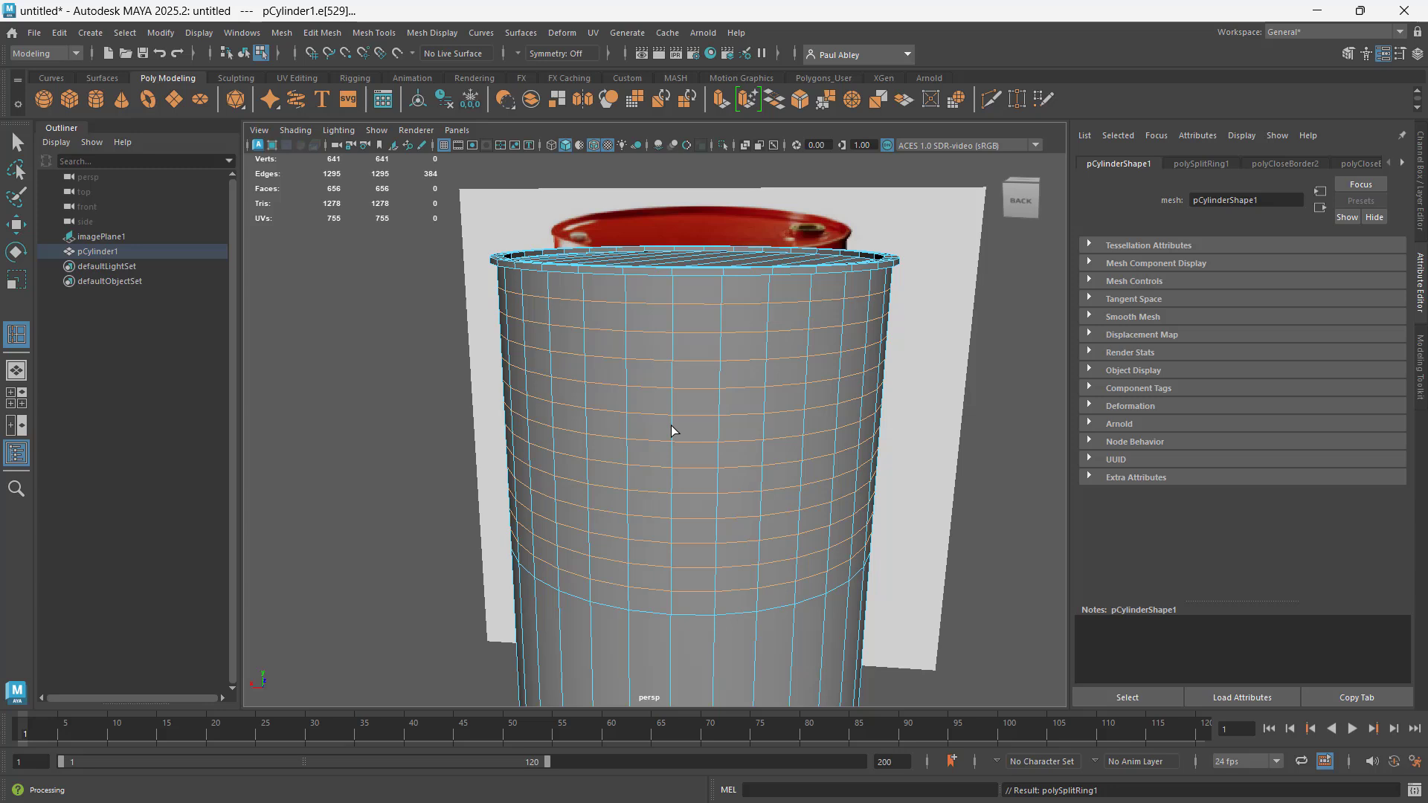
pyautogui.press('q')
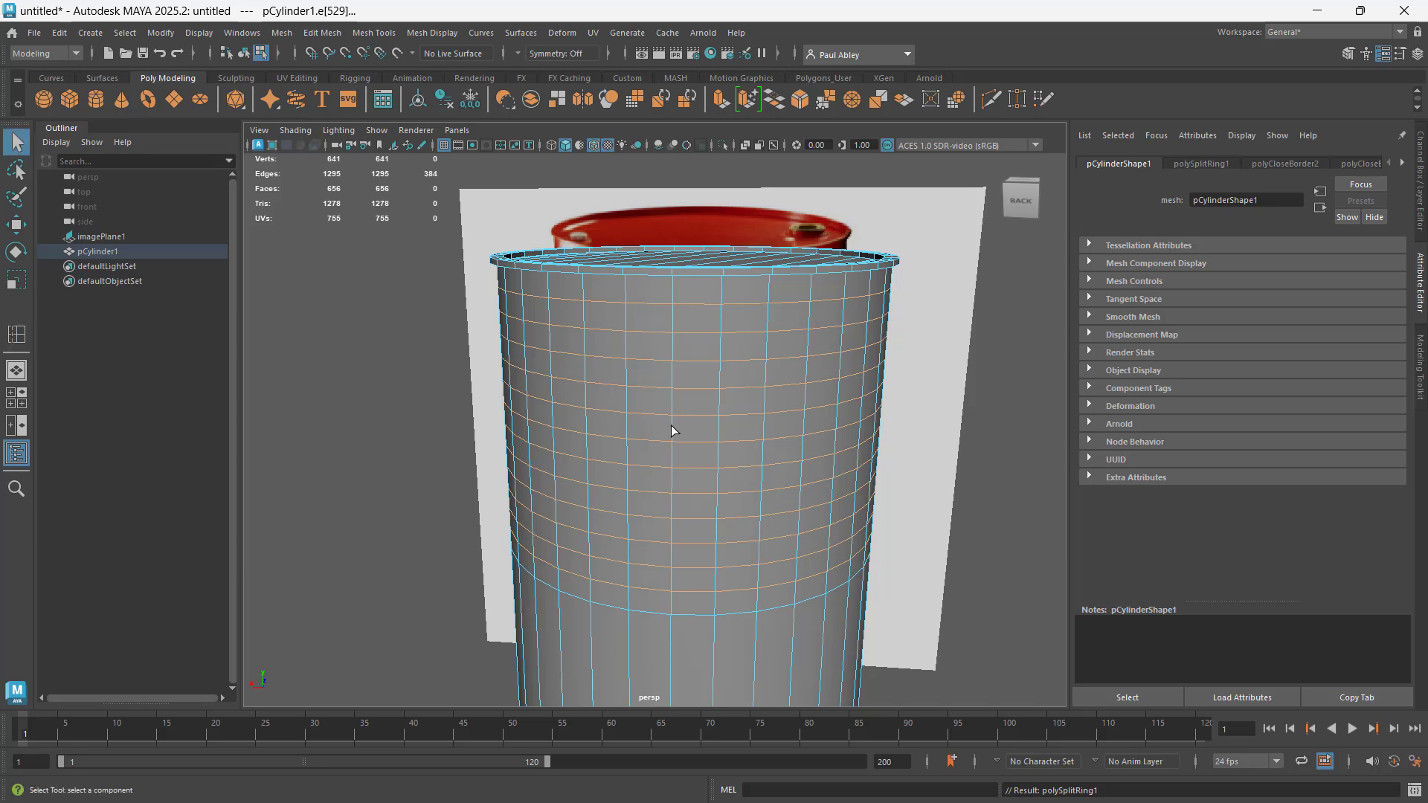
# Scale the new edge loops vertically into a tighter band and raise it slightly to match the reference's upper ribs
pyautogui.keyDown('alt'); pyautogui.moveTo(640, 429); pyautogui.dragTo(704, 419); pyautogui.keyUp('alt')
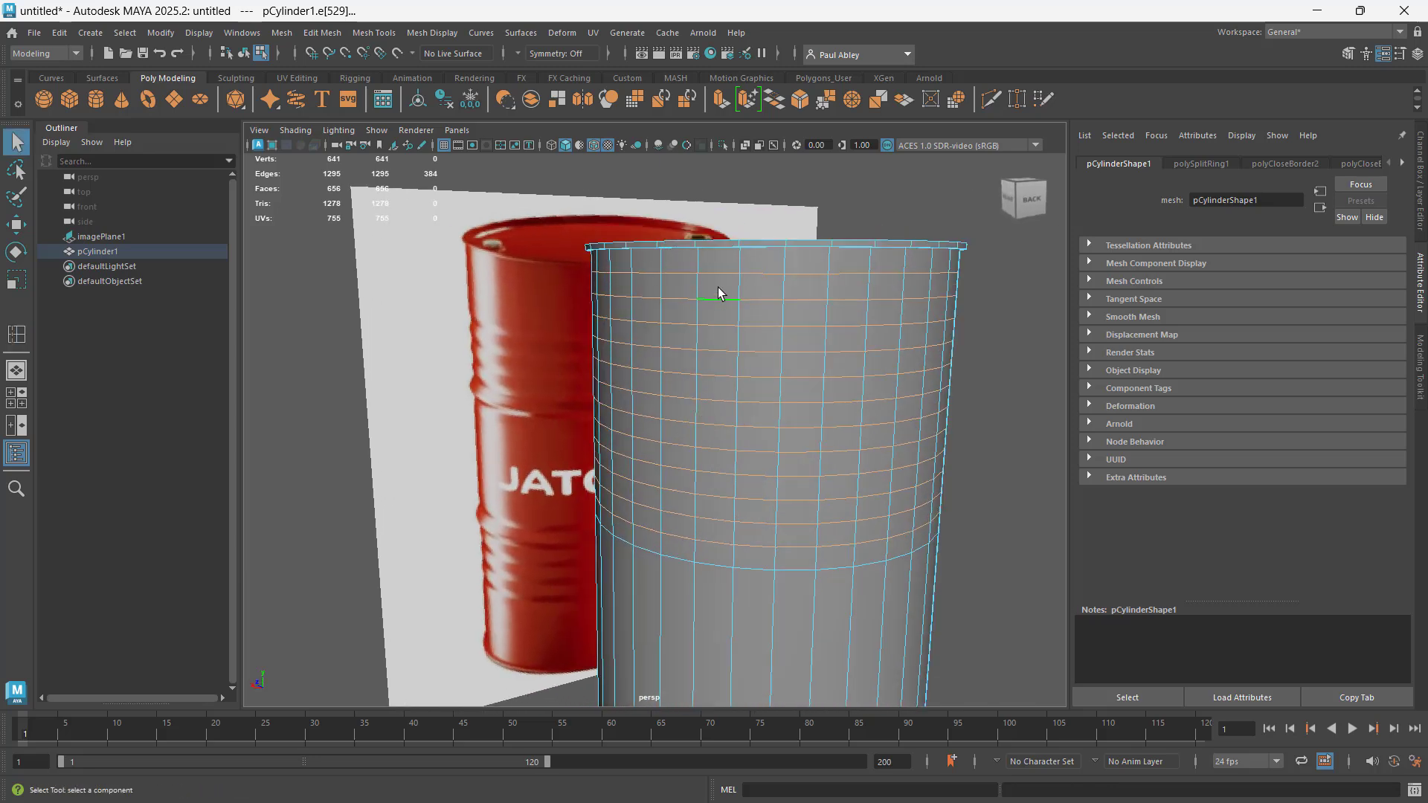
pyautogui.press('r')
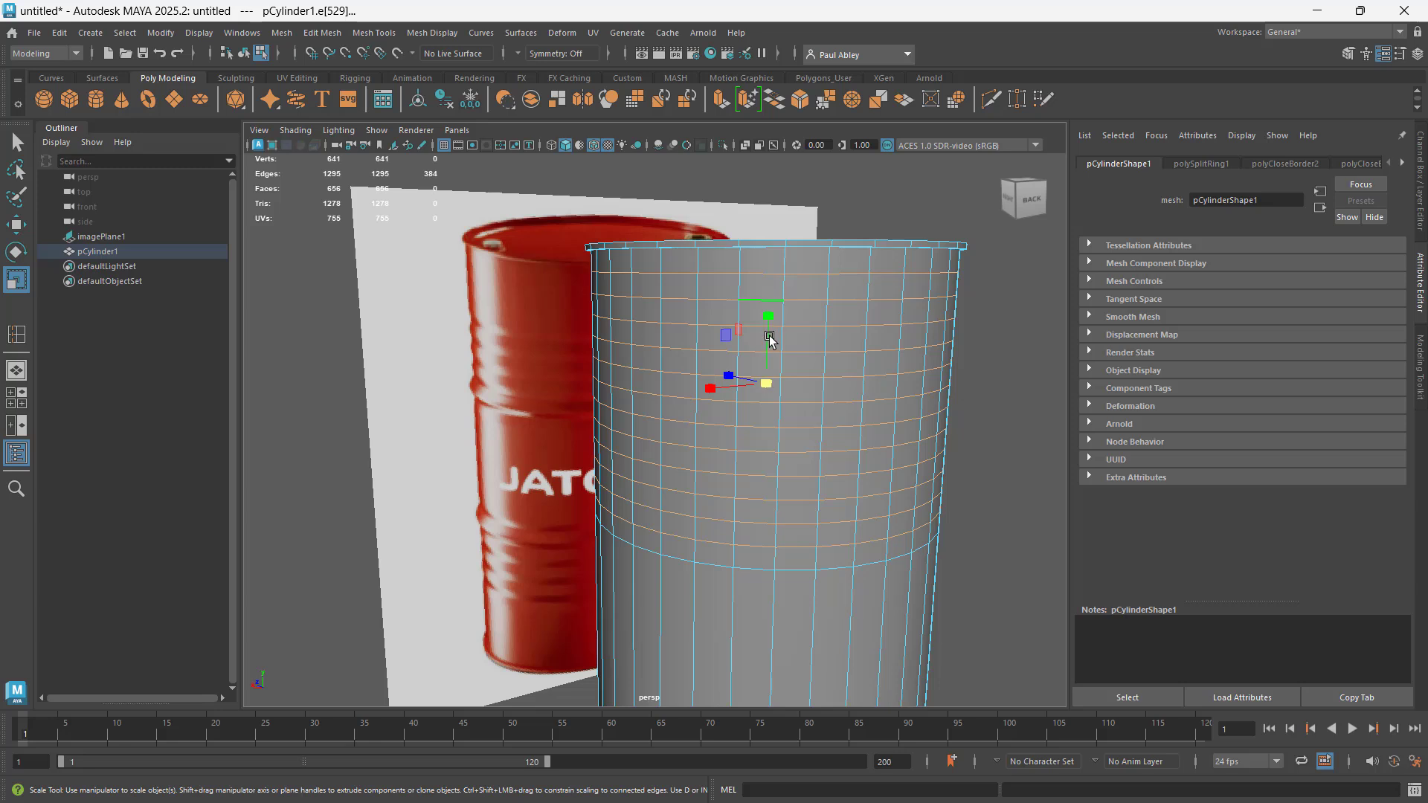
pyautogui.moveTo(768, 318); pyautogui.dragTo(725, 417)
pyautogui.press('w')
pyautogui.keyDown('alt'); pyautogui.moveTo(663, 484); pyautogui.dragTo(593, 475); pyautogui.keyUp('alt')
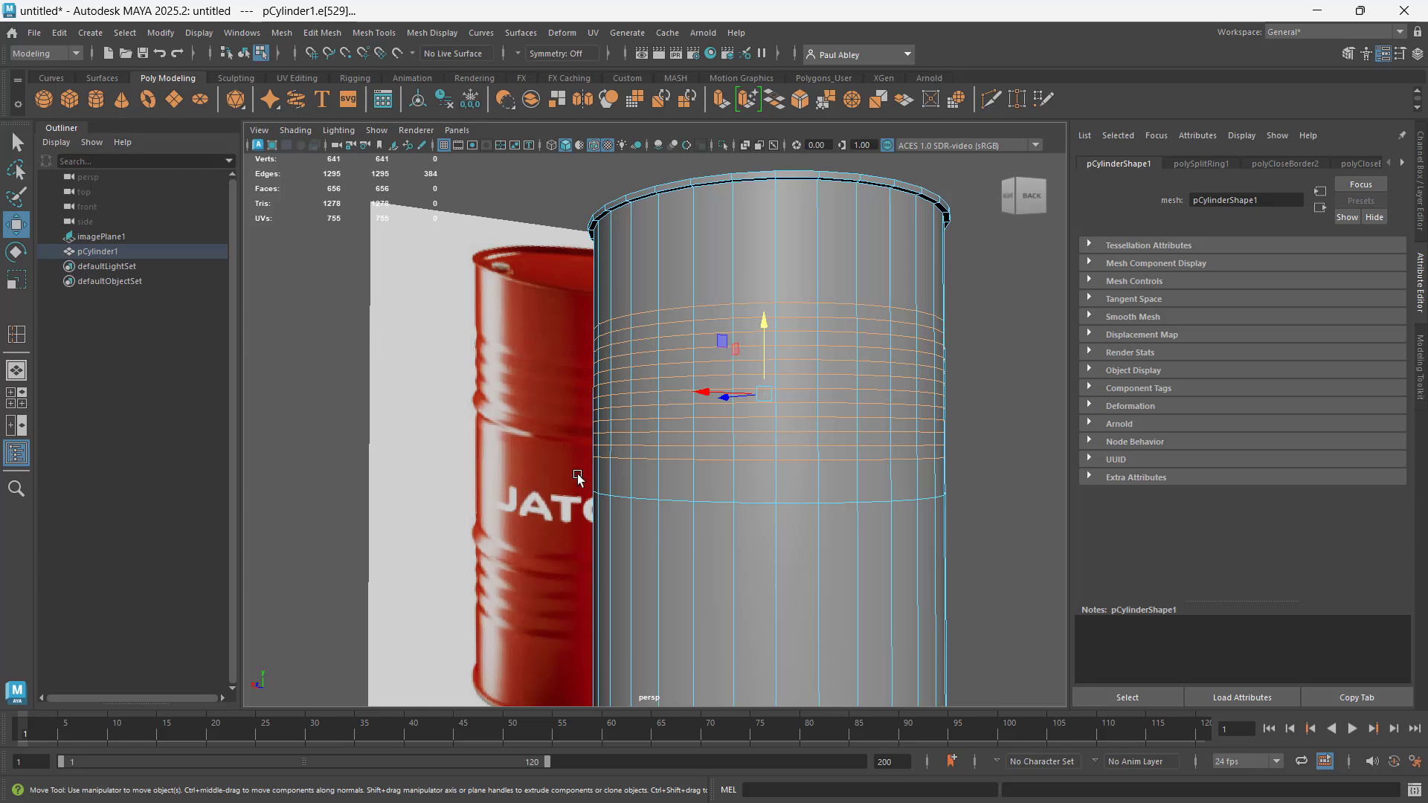
pyautogui.moveTo(765, 342); pyautogui.dragTo(762, 297)
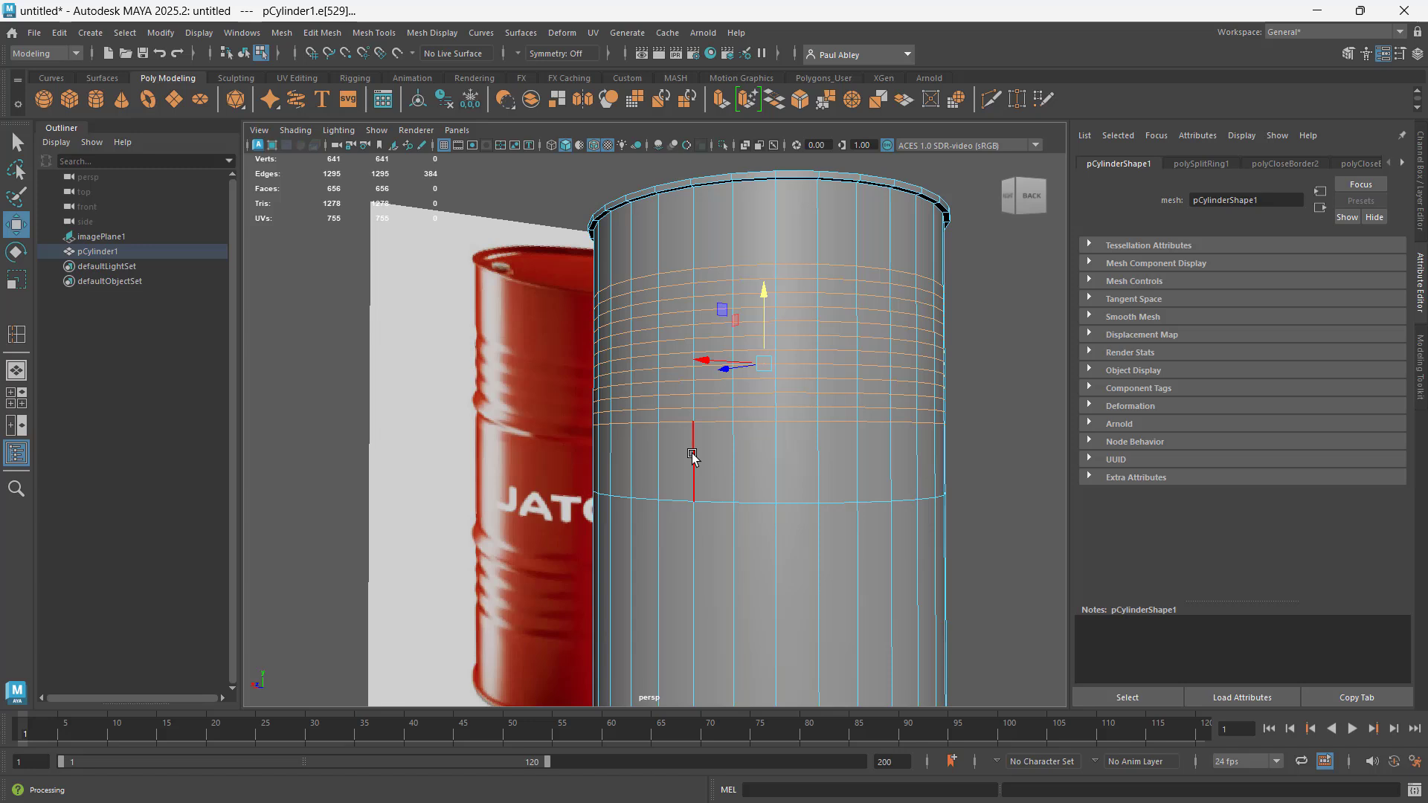
pyautogui.moveTo(748, 429)
pyautogui.keyDown('alt'); pyautogui.mouseDown()
pyautogui.moveTo(729, 443)
pyautogui.moveTo(750, 444)
pyautogui.mouseUp(); pyautogui.keyUp('alt')
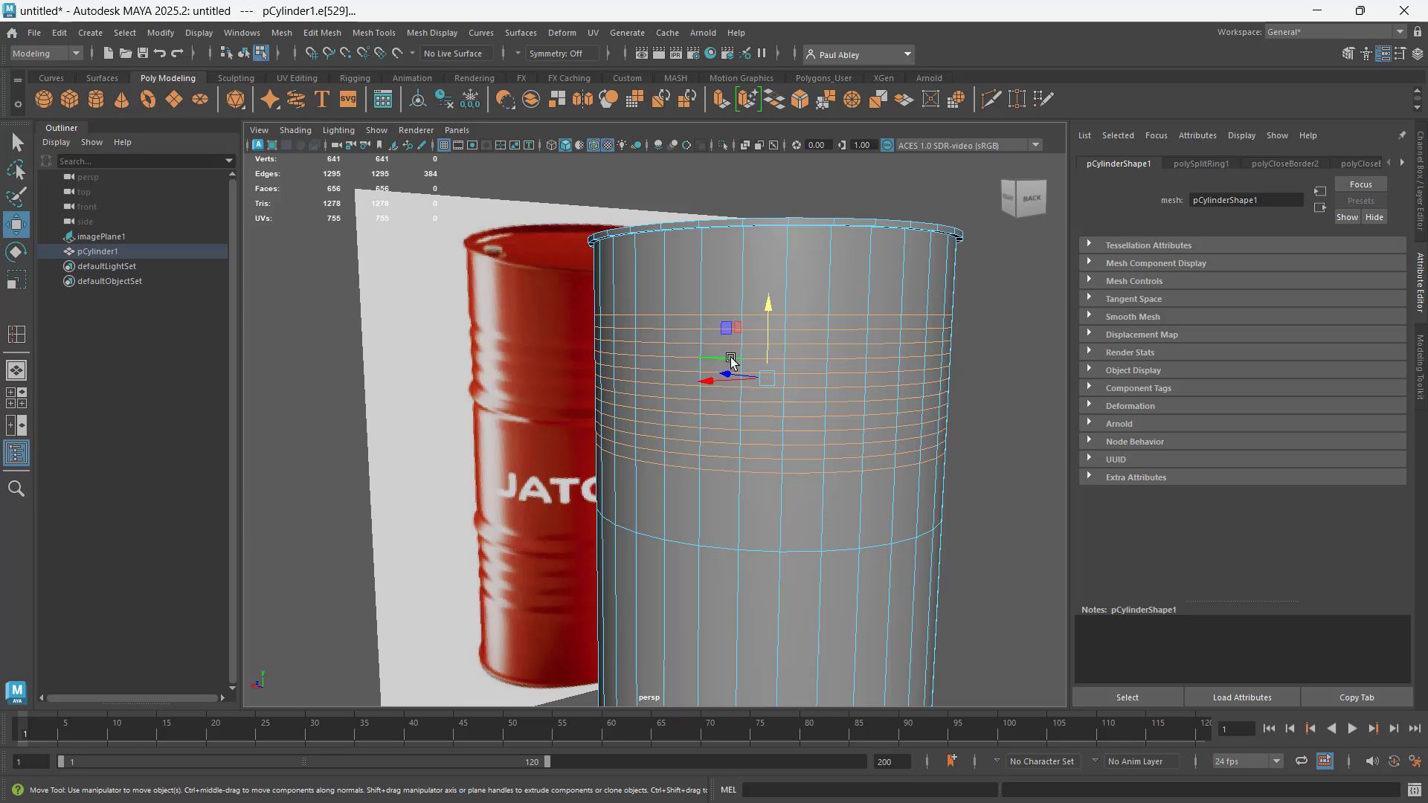
# Select the second-lowest of the new edge loops and scale it outward to form a protruding ridge around the drum wall
pyautogui.moveTo(707, 378); pyautogui.dragTo(706, 339, button='right')
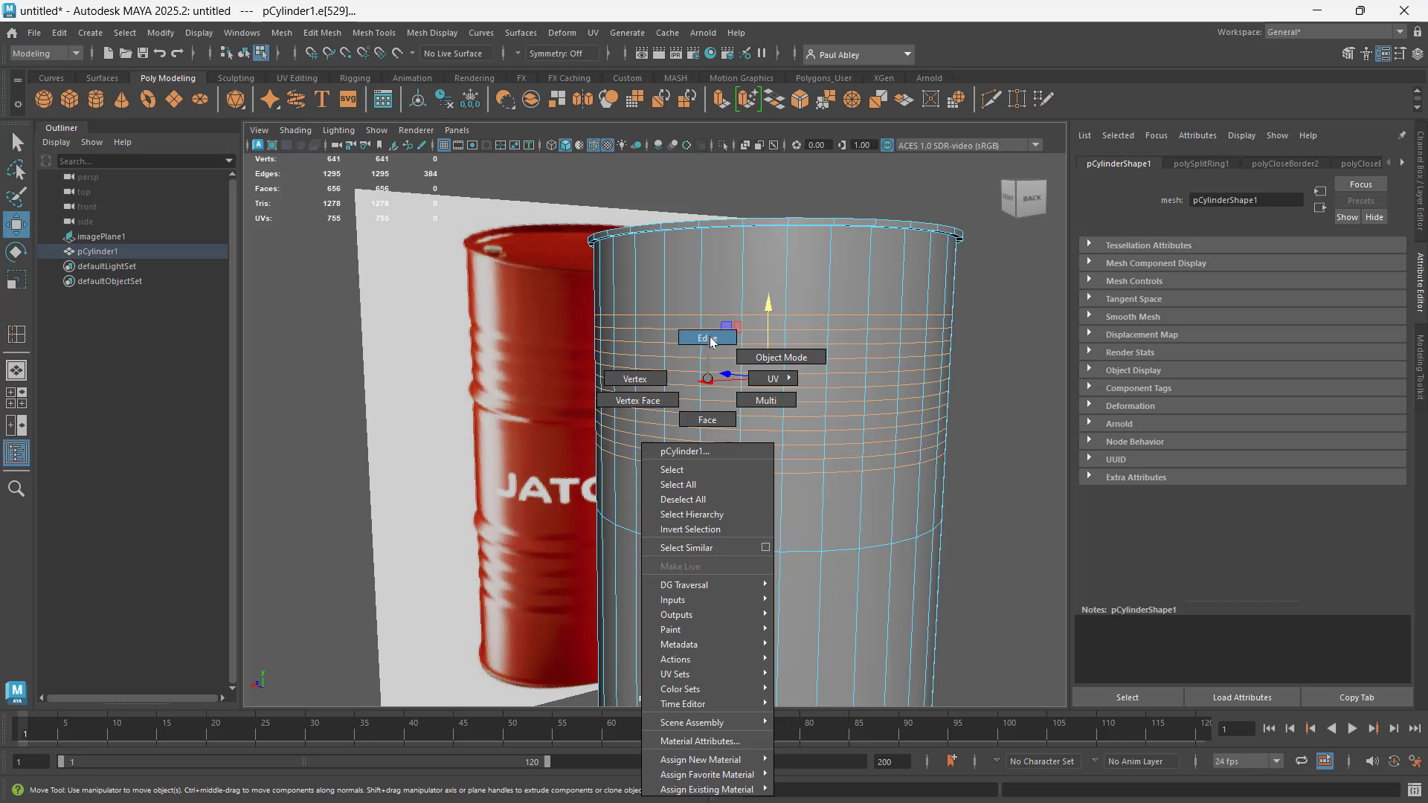
pyautogui.moveTo(711, 340); pyautogui.dragTo(712, 341, button='right')
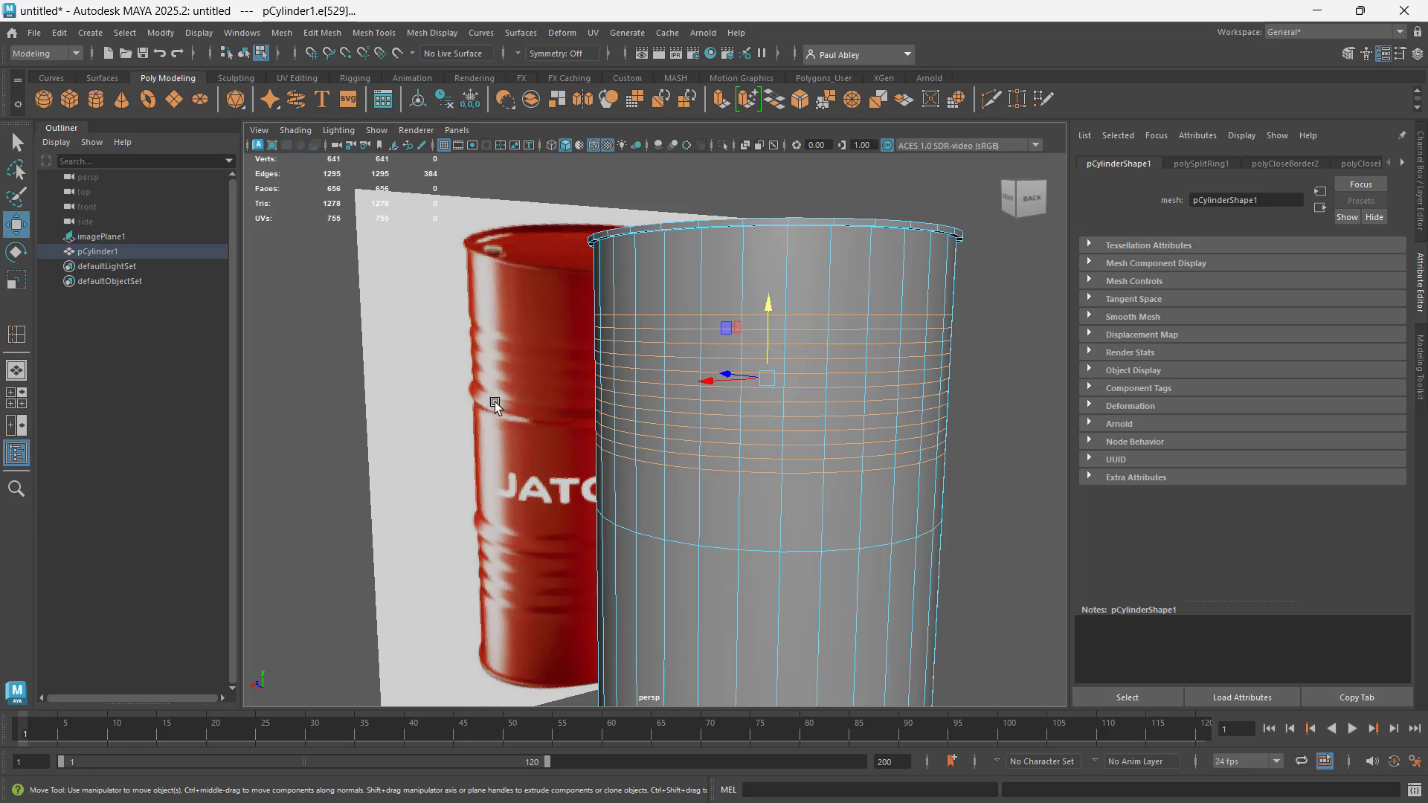
pyautogui.doubleClick(672, 454)
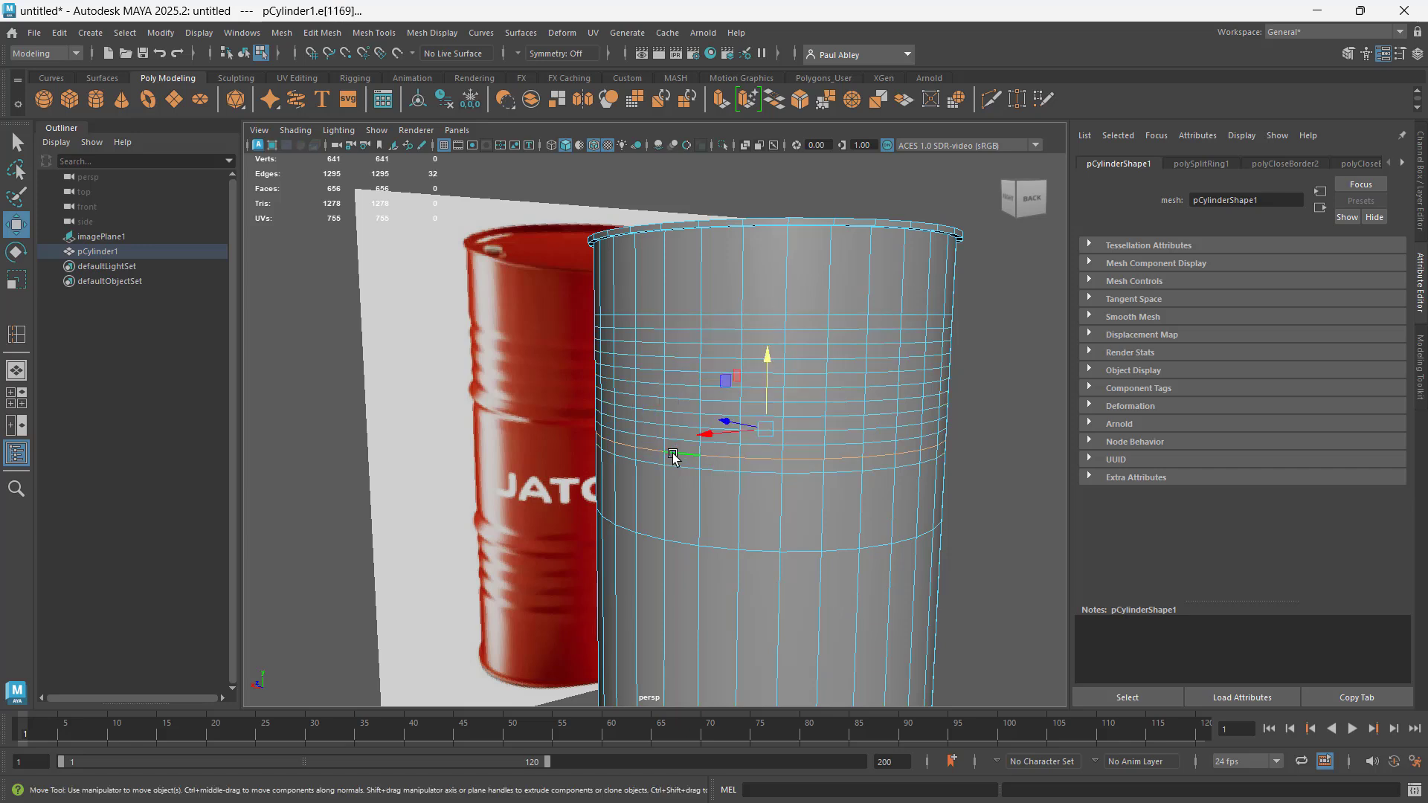
pyautogui.press('r')
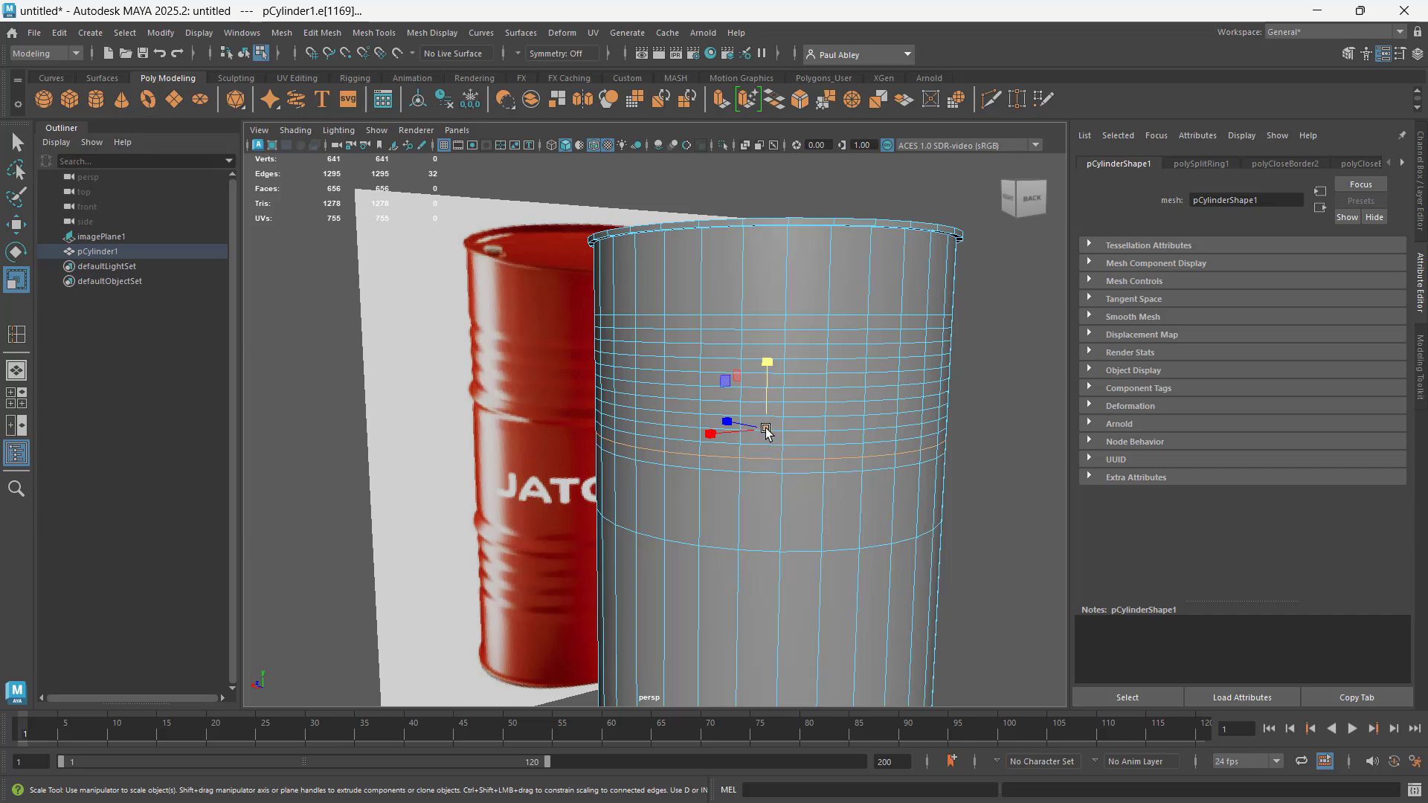
pyautogui.moveTo(766, 430)
pyautogui.mouseDown()
pyautogui.moveTo(754, 428)
pyautogui.moveTo(768, 428)
pyautogui.moveTo(755, 428)
pyautogui.moveTo(733, 548)
pyautogui.moveTo(669, 564)
pyautogui.moveTo(655, 534)
pyautogui.moveTo(672, 551)
pyautogui.moveTo(700, 523)
pyautogui.moveTo(708, 468)
pyautogui.moveTo(748, 422)
pyautogui.mouseUp()
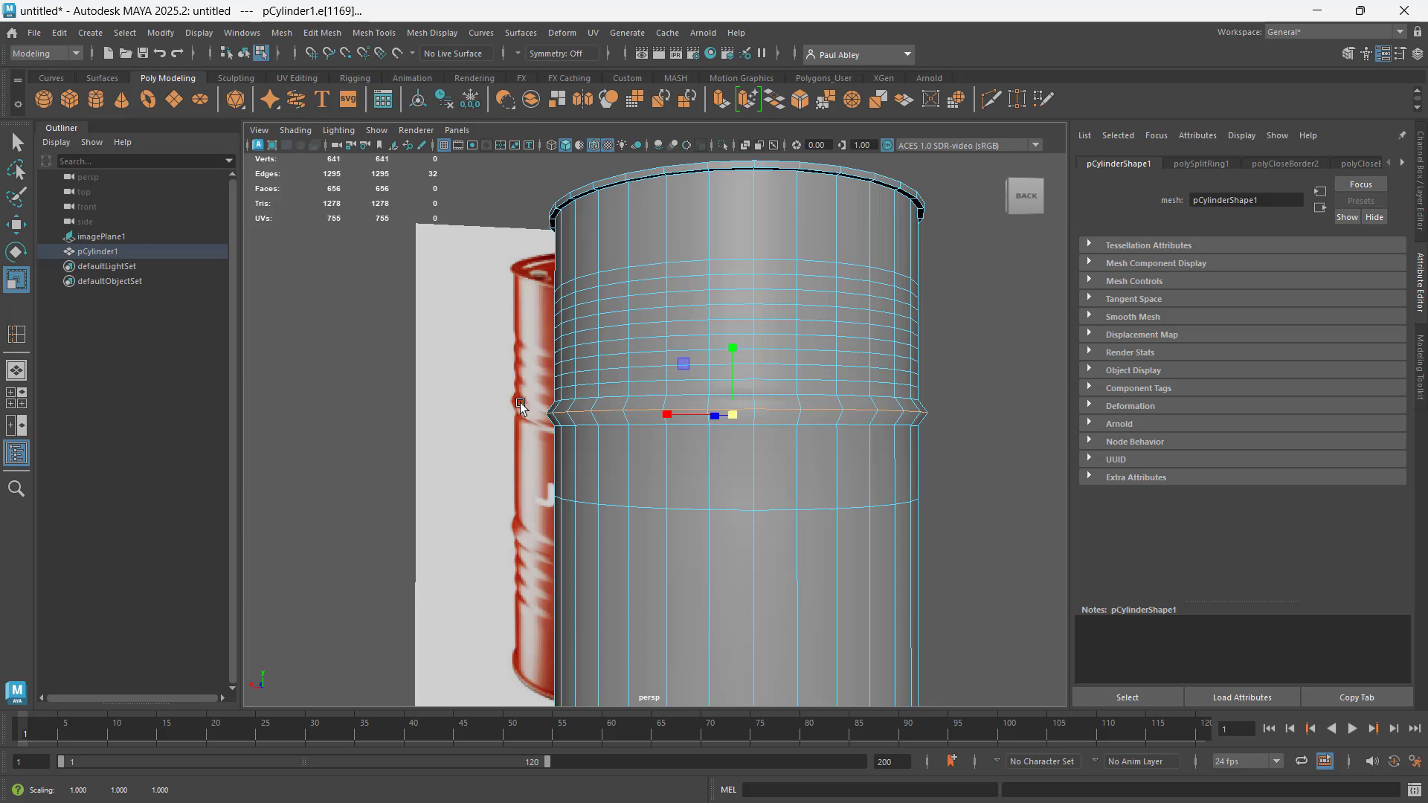
# Try to scale four alternate edge loops above the protruding ridge inward to form grooves
pyautogui.doubleClick(646, 355)
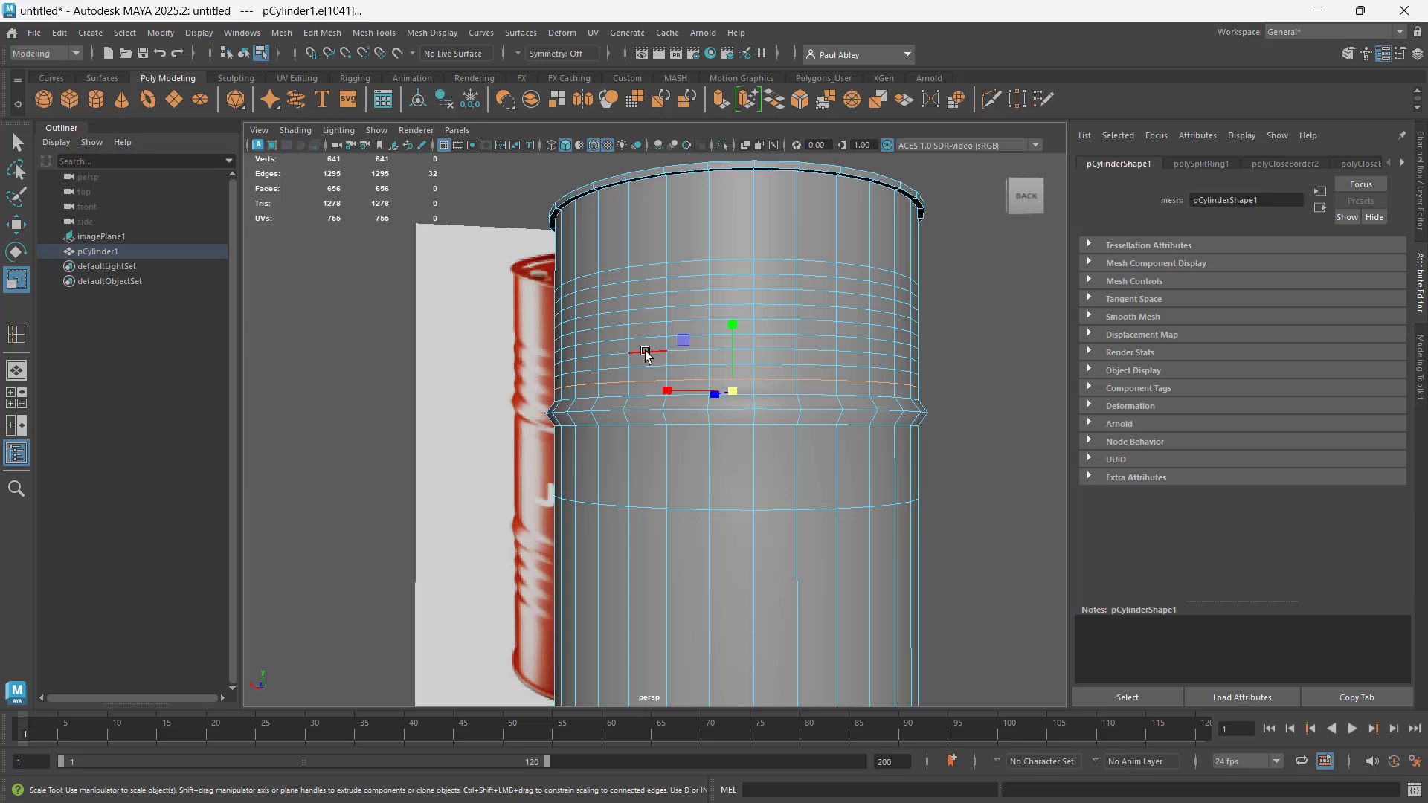
pyautogui.keyDown('shift'); pyautogui.click(646, 352); pyautogui.keyUp('shift')
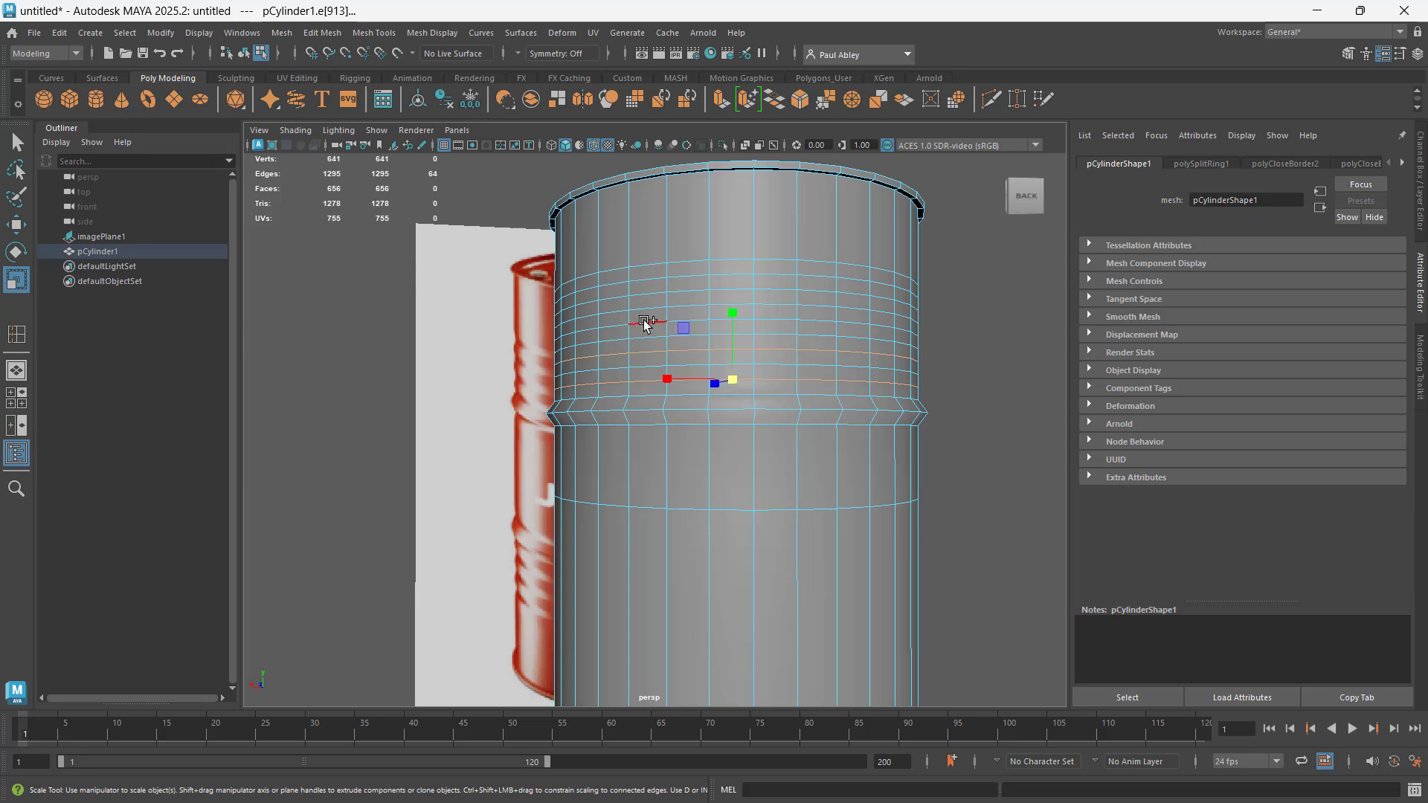
pyautogui.keyDown('shift'); pyautogui.doubleClick(645, 324); pyautogui.keyUp('shift')
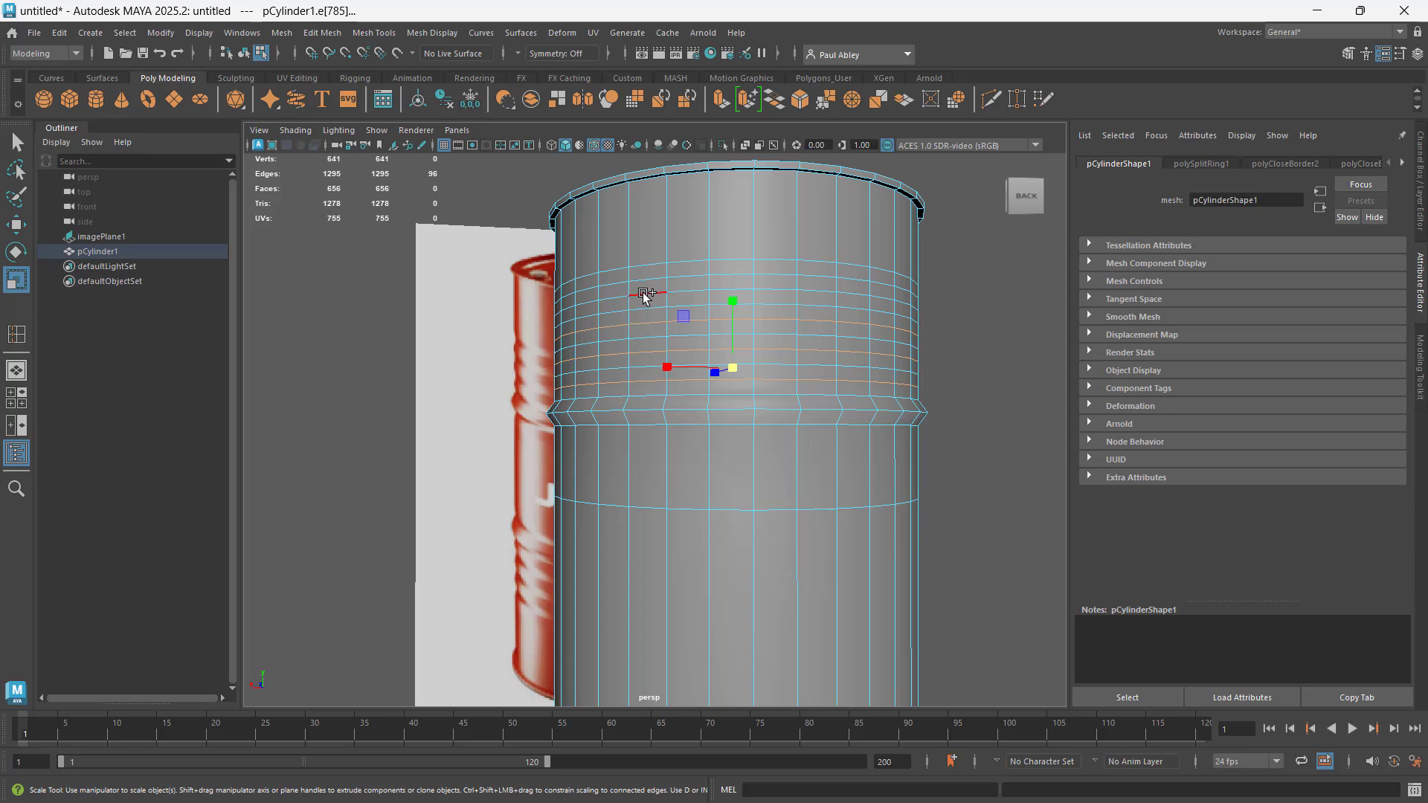
pyautogui.keyDown('shift'); pyautogui.doubleClick(645, 296); pyautogui.keyUp('shift')
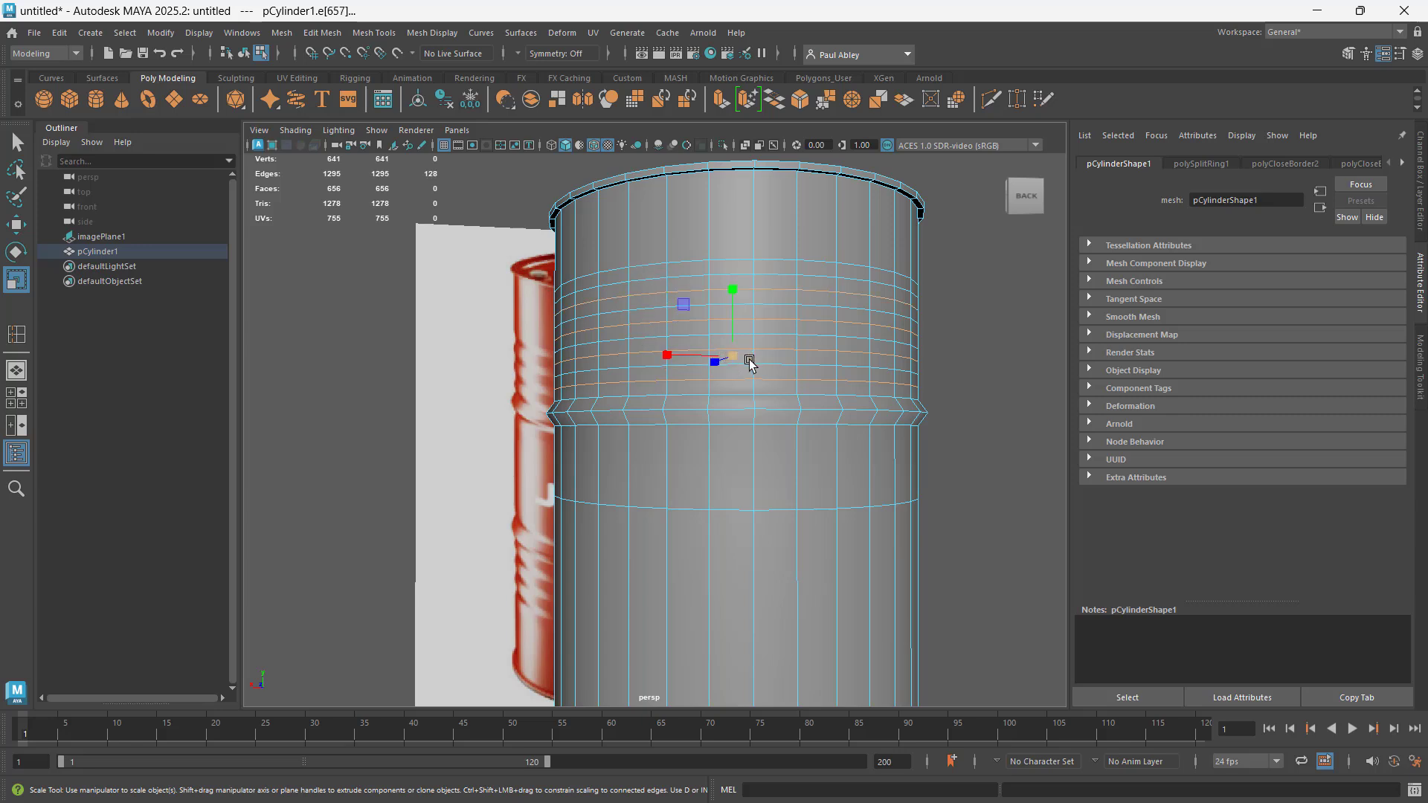
pyautogui.moveTo(731, 360); pyautogui.dragTo(723, 353)
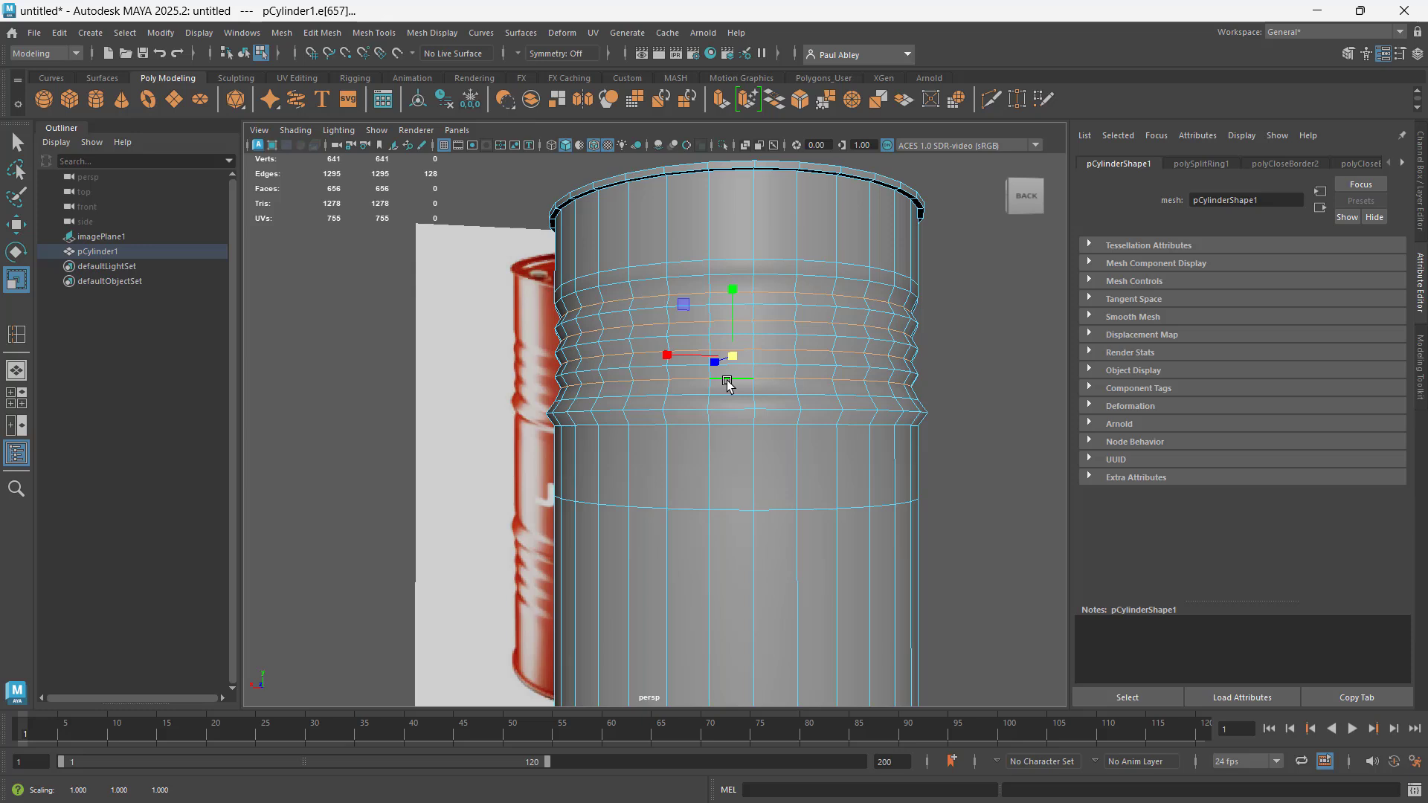
pyautogui.hotkey('ctrl', 'z')
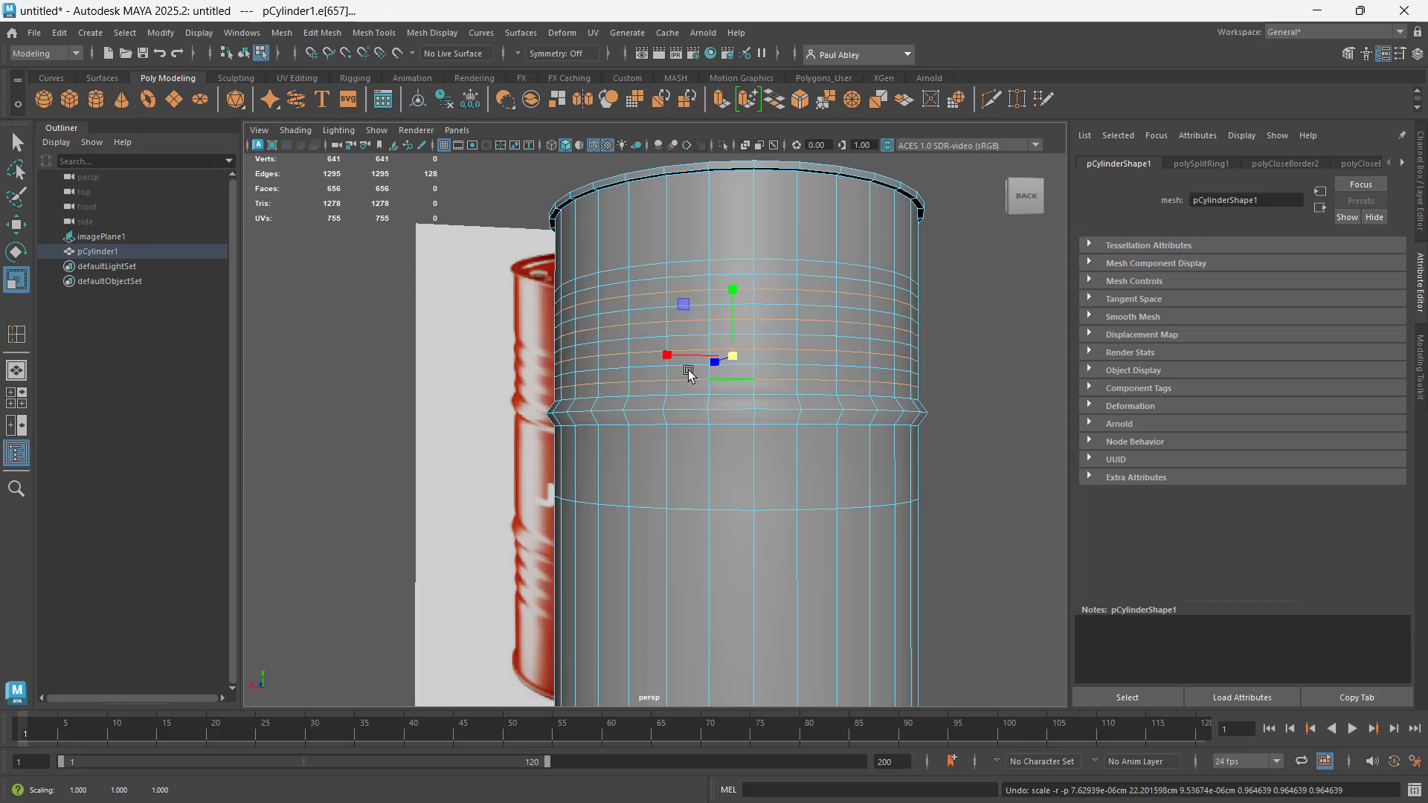
# Try to select the nine edge loops above the protruding ridge and move them down toward it
pyautogui.click(687, 234)
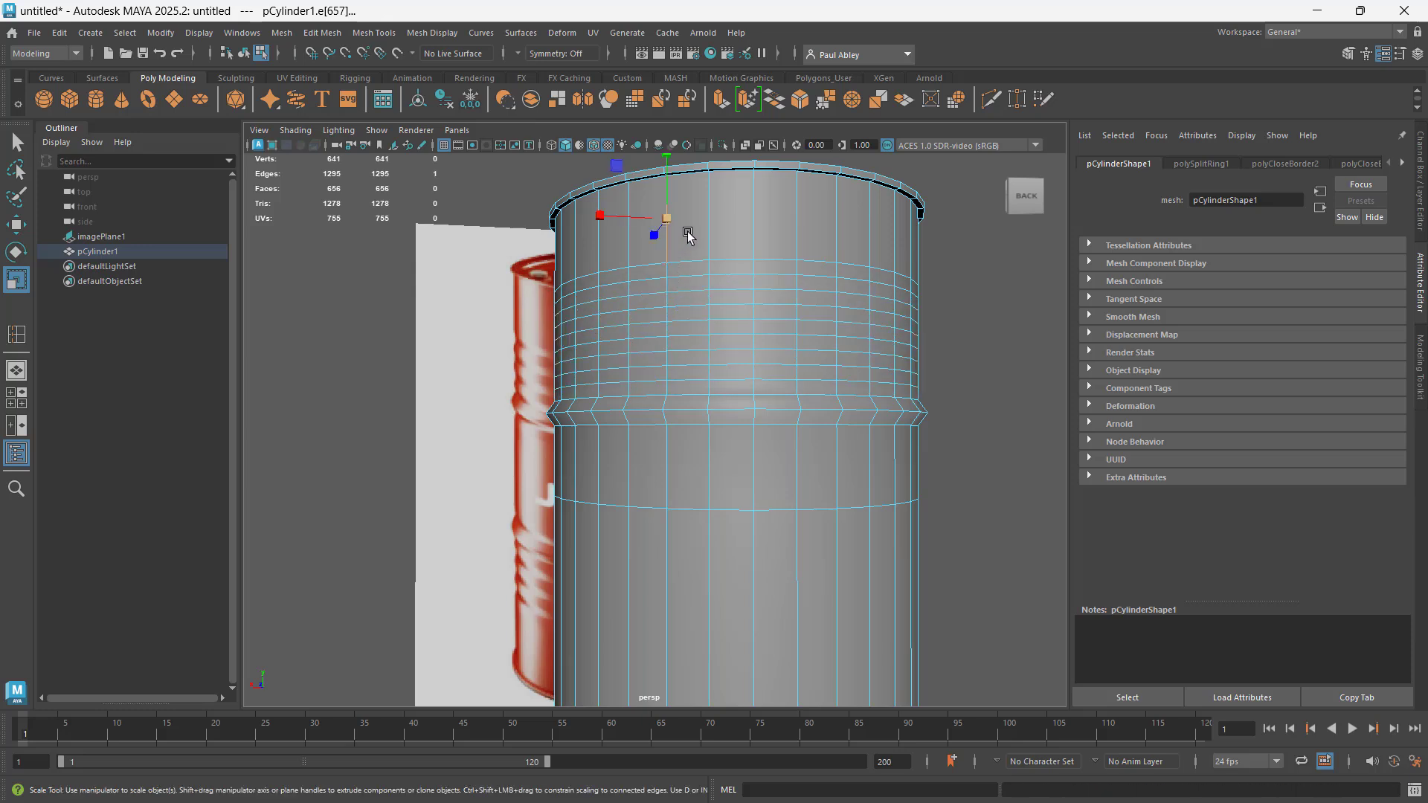
pyautogui.keyDown('shift'); pyautogui.doubleClick(652, 264); pyautogui.keyUp('shift')
pyautogui.keyDown('shift'); pyautogui.doubleClick(653, 279); pyautogui.keyUp('shift')
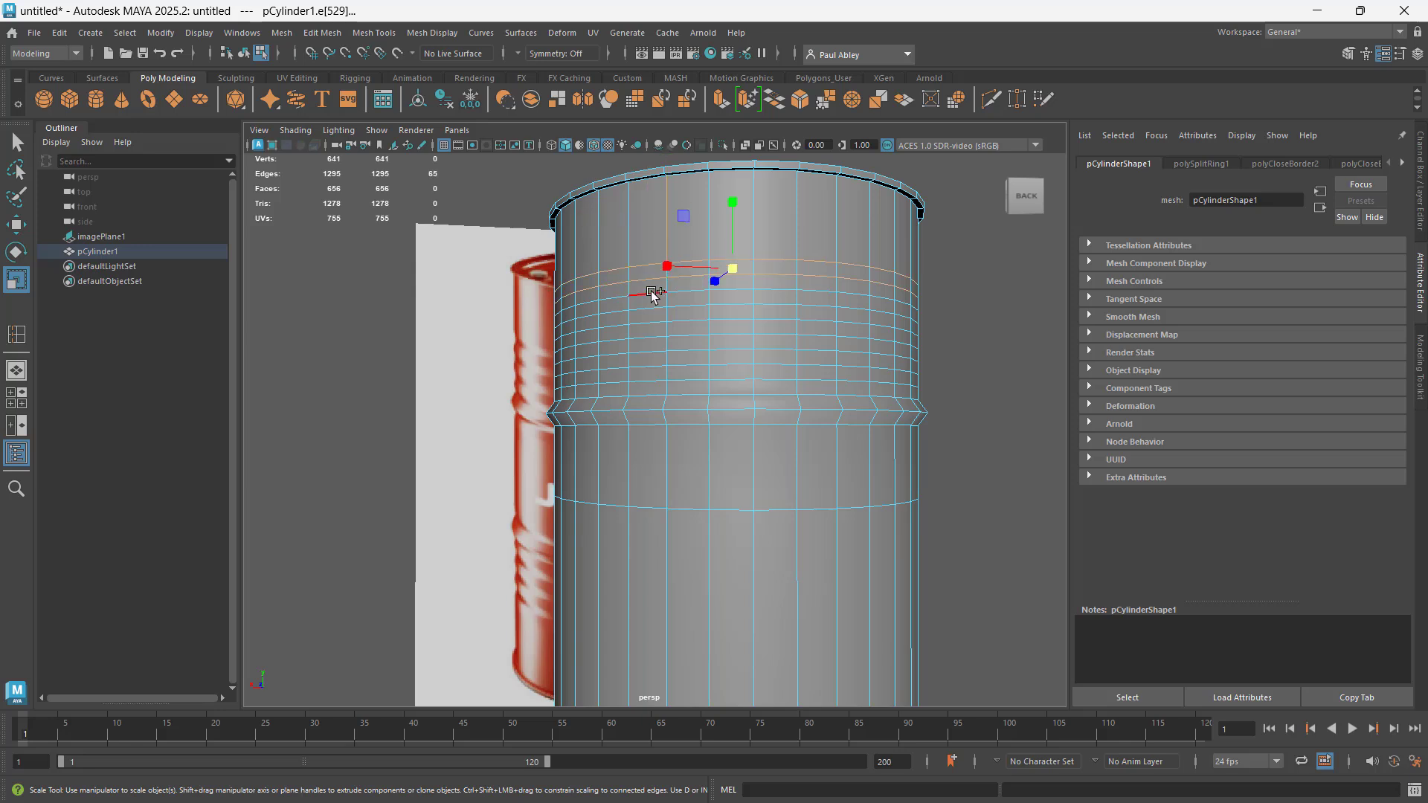
pyautogui.keyDown('shift'); pyautogui.doubleClick(651, 293); pyautogui.keyUp('shift')
pyautogui.keyDown('shift'); pyautogui.doubleClick(649, 307); pyautogui.keyUp('shift')
pyautogui.keyDown('shift'); pyautogui.doubleClick(649, 321); pyautogui.keyUp('shift')
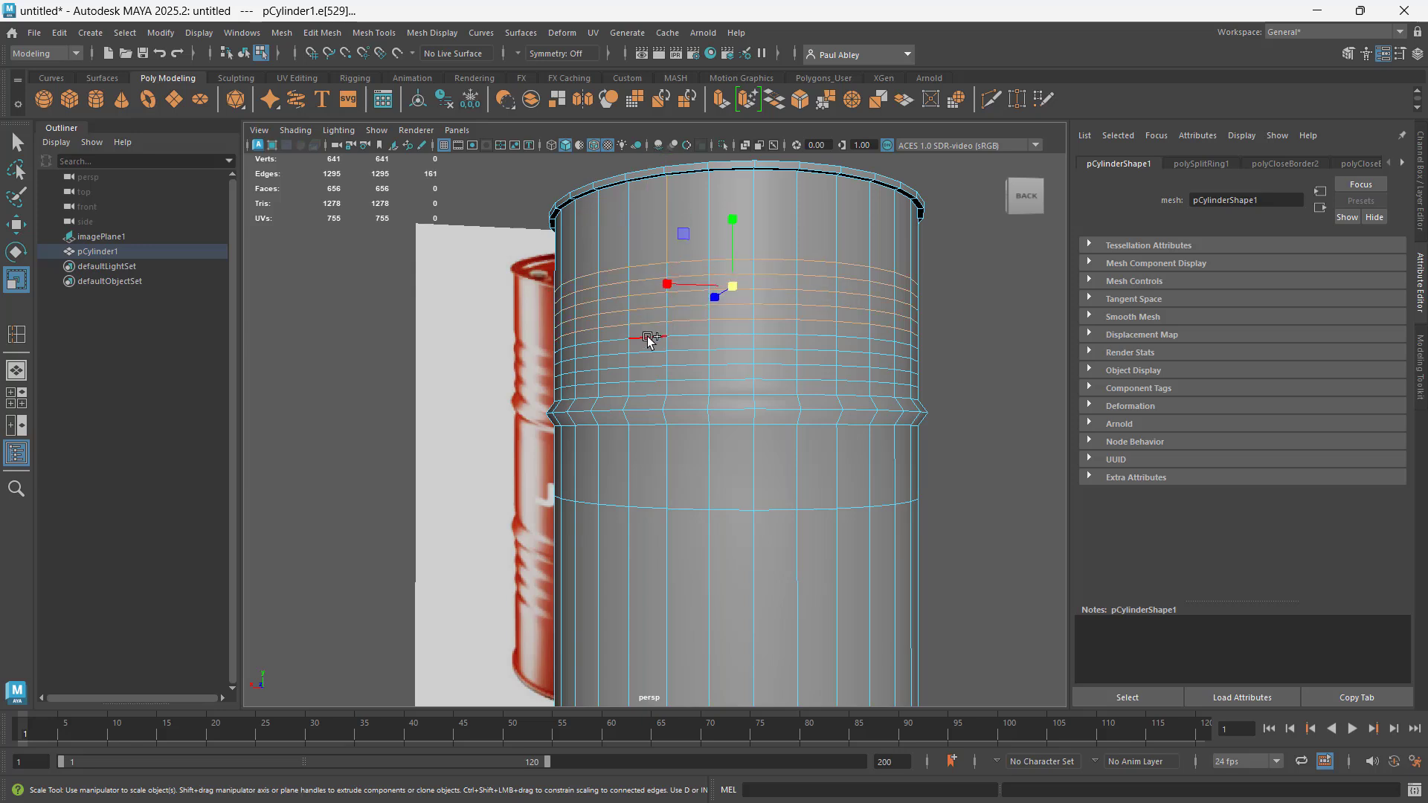
pyautogui.keyDown('shift'); pyautogui.doubleClick(649, 336); pyautogui.keyUp('shift')
pyautogui.keyDown('shift'); pyautogui.doubleClick(648, 349); pyautogui.keyUp('shift')
pyautogui.keyDown('shift'); pyautogui.doubleClick(648, 363); pyautogui.keyUp('shift')
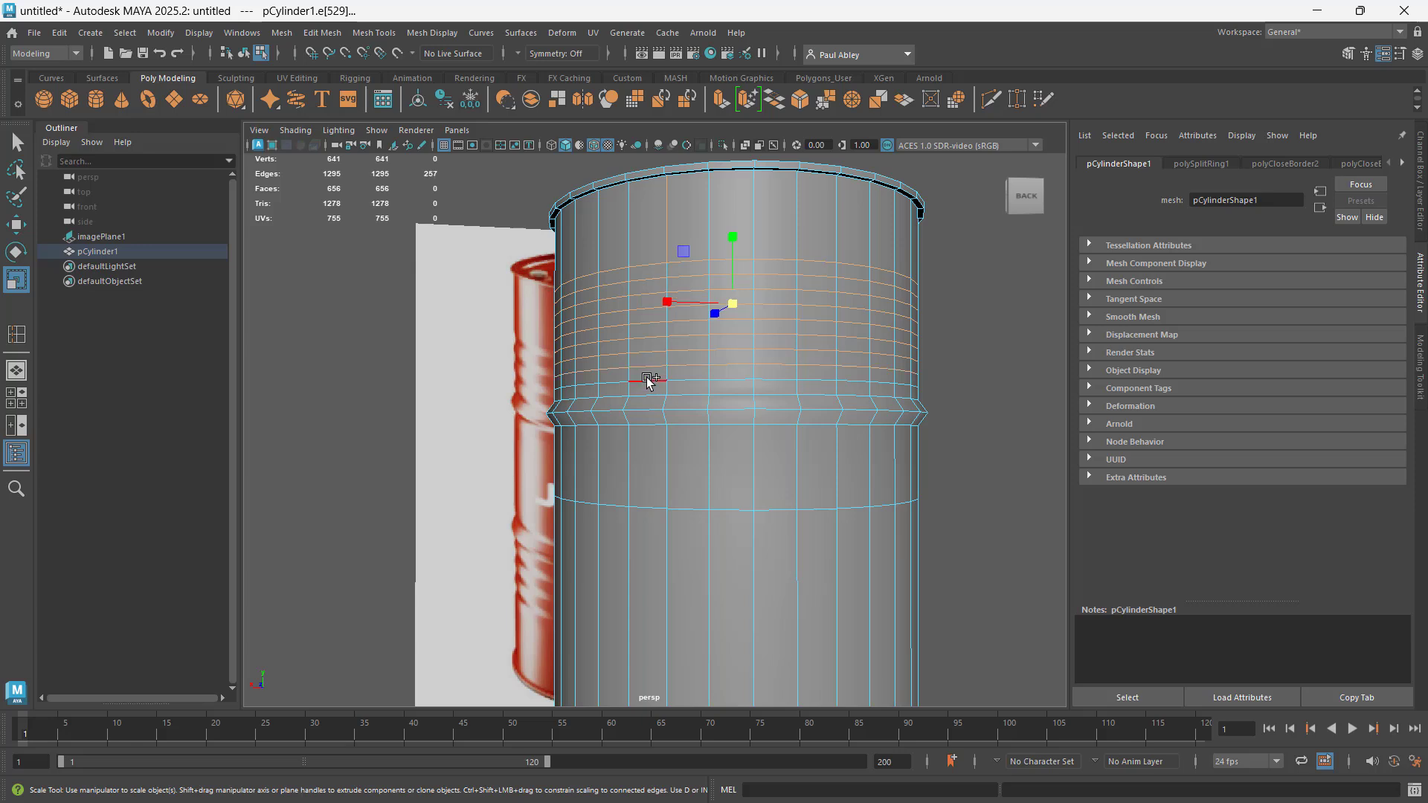
pyautogui.keyDown('shift'); pyautogui.doubleClick(648, 377); pyautogui.keyUp('shift')
pyautogui.press('w')
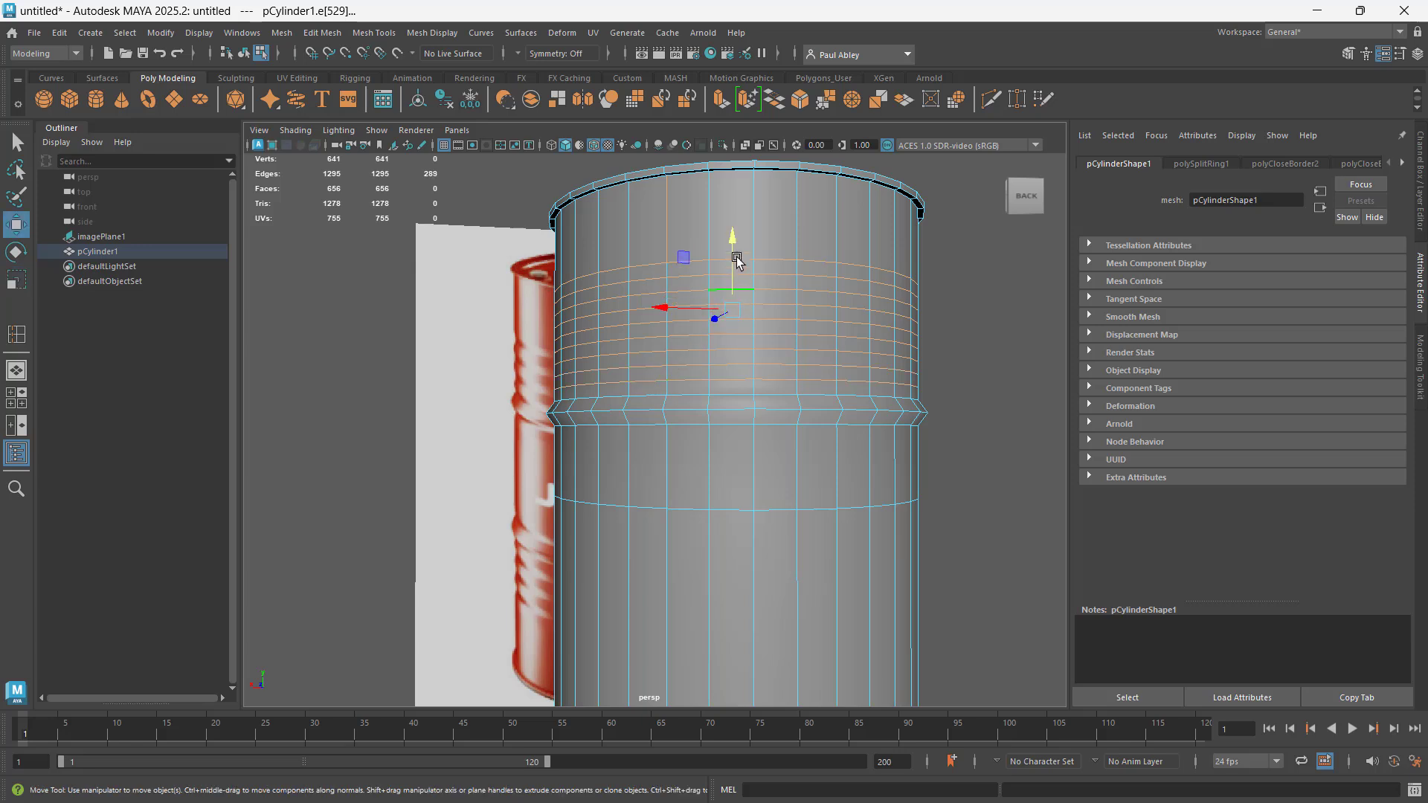
pyautogui.moveTo(730, 239)
pyautogui.mouseDown()
pyautogui.moveTo(733, 253)
pyautogui.moveTo(733, 239)
pyautogui.mouseUp()
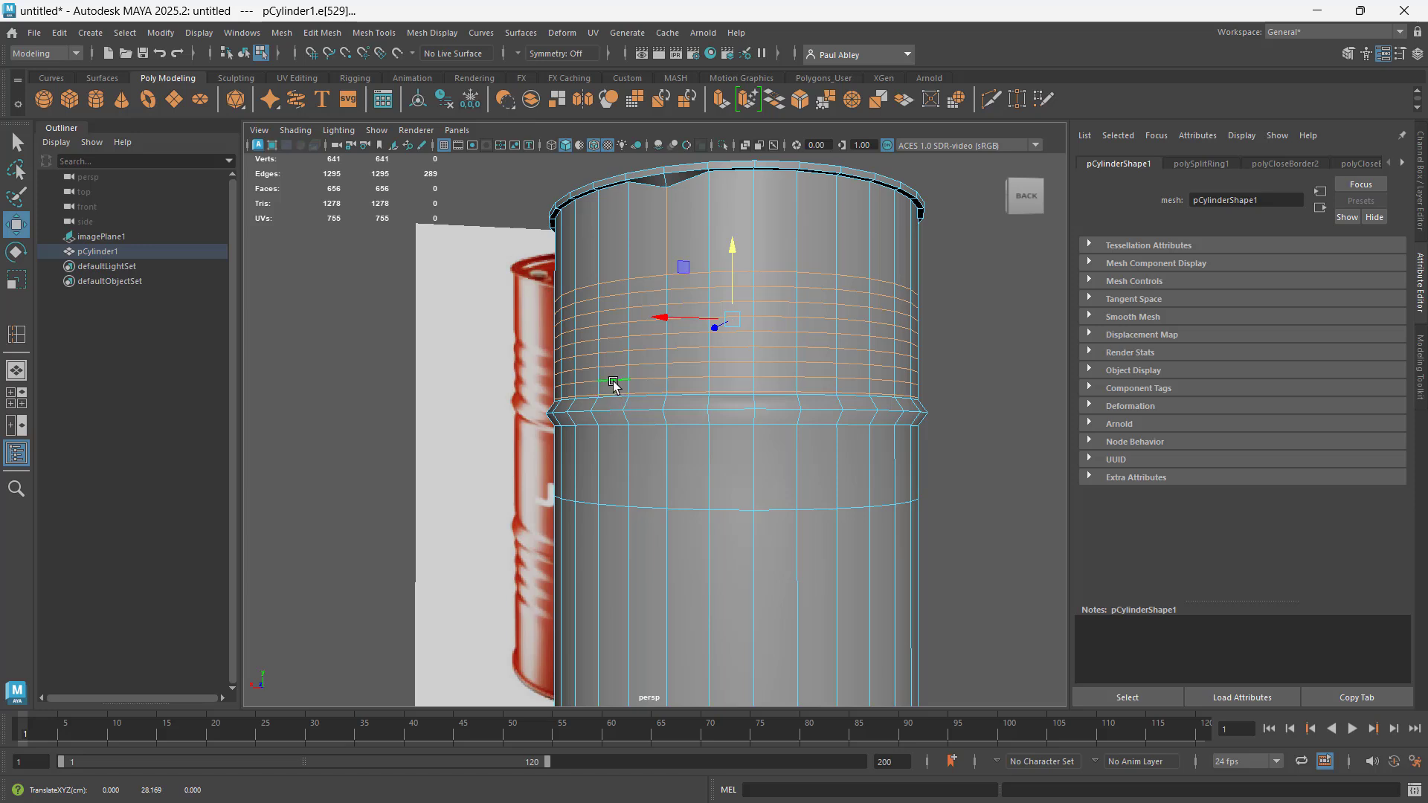
# Try to scale two alternate edge loops of the lowered band inward, and extend the selection to four alternate loops
pyautogui.doubleClick(612, 381)
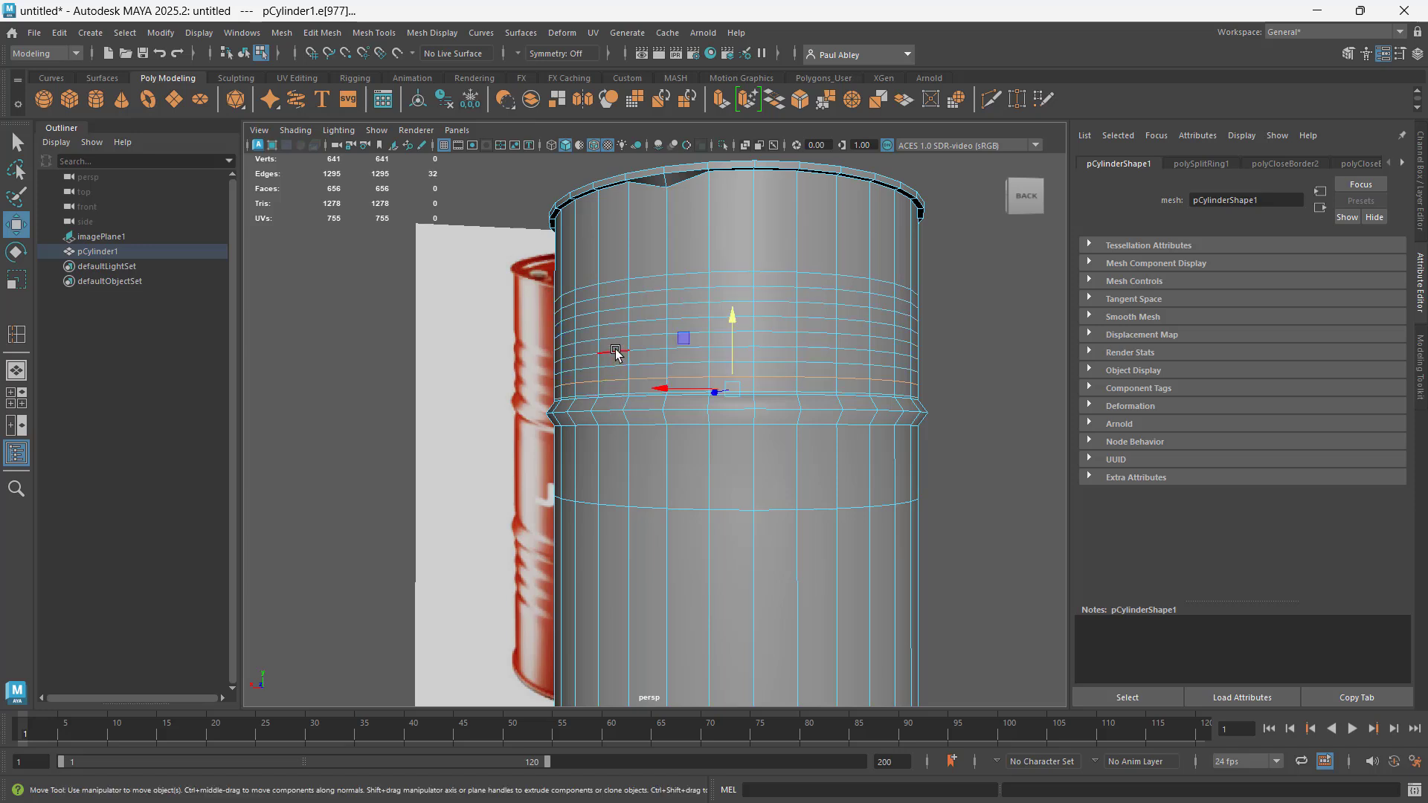
pyautogui.keyDown('shift'); pyautogui.doubleClick(615, 352); pyautogui.keyUp('shift')
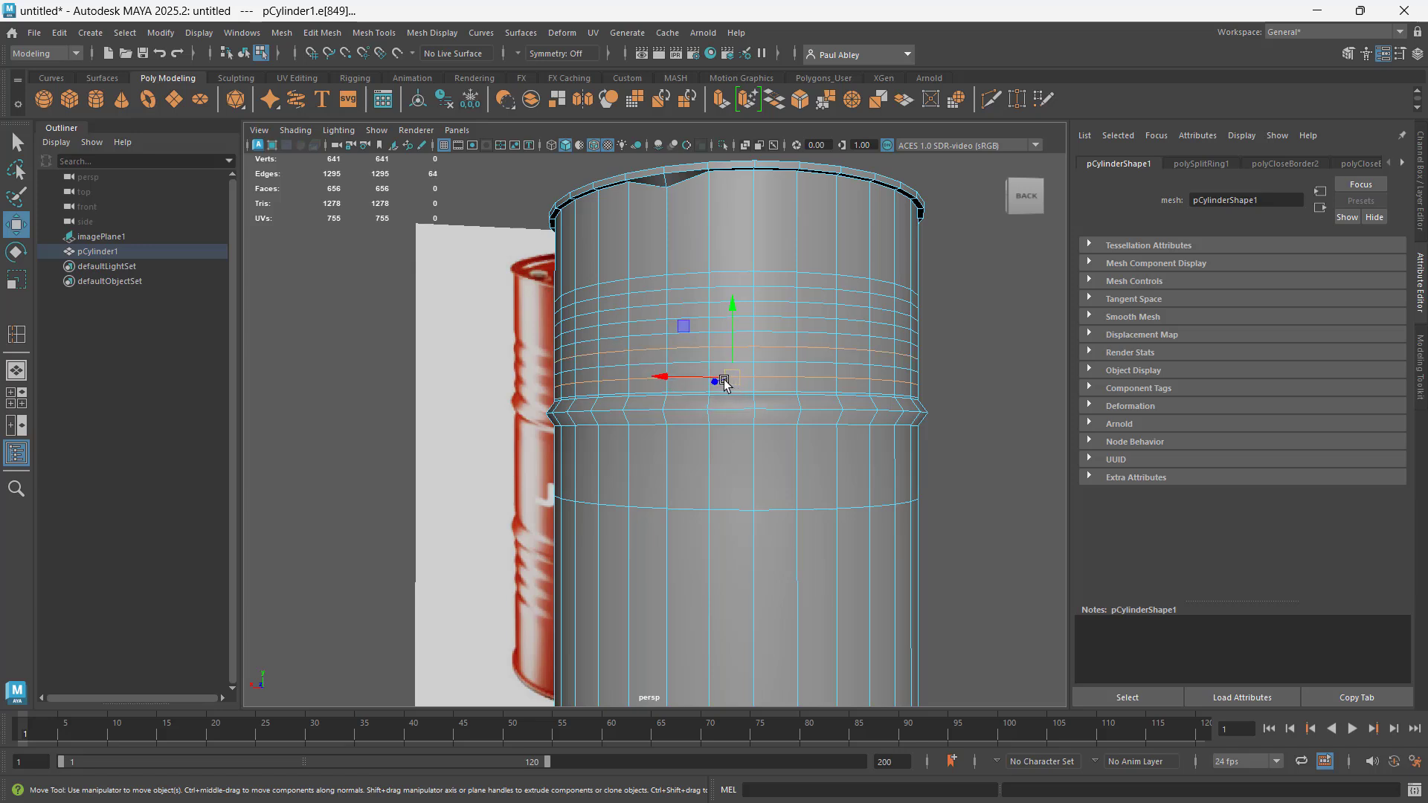
pyautogui.press('r')
pyautogui.moveTo(733, 380); pyautogui.dragTo(723, 377)
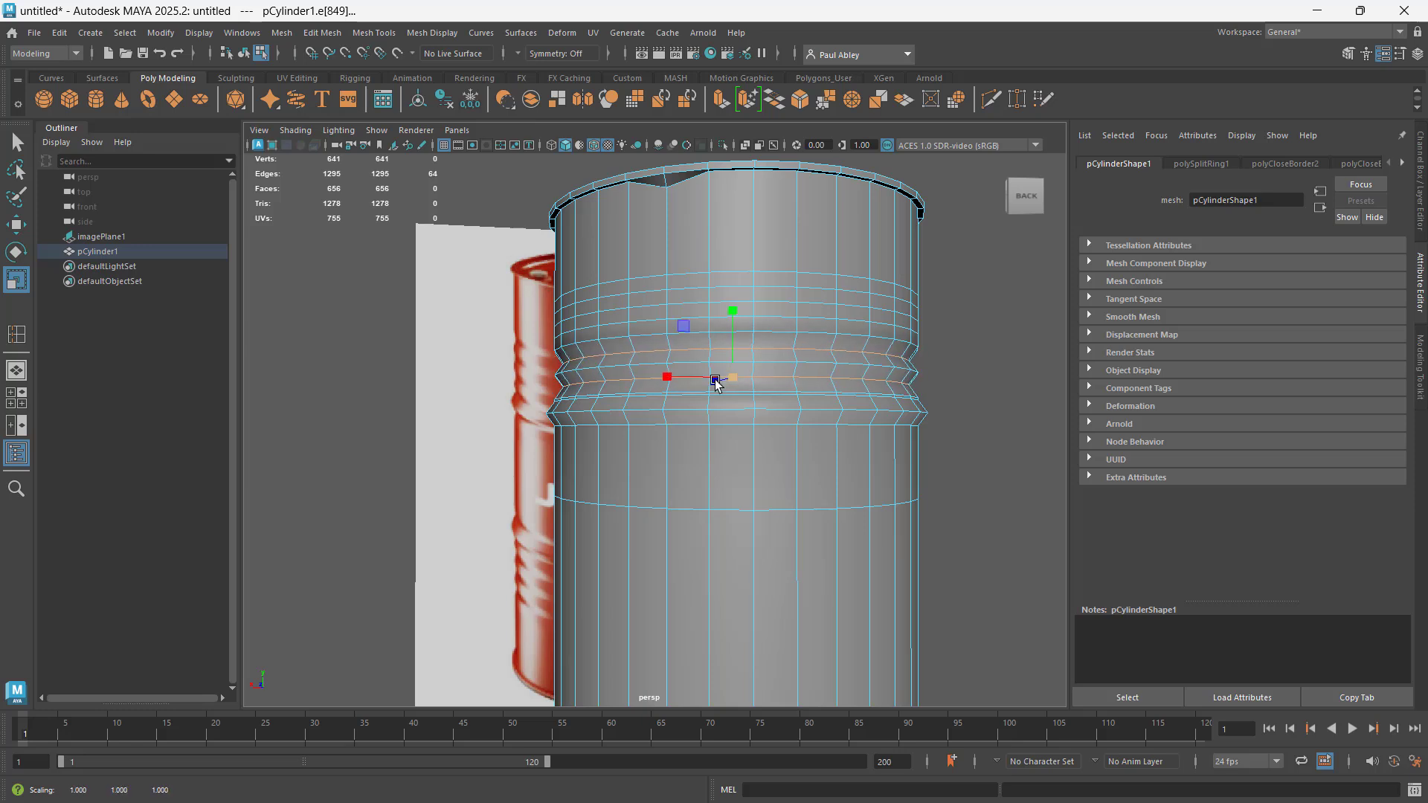
pyautogui.hotkey('ctrl', 'z')
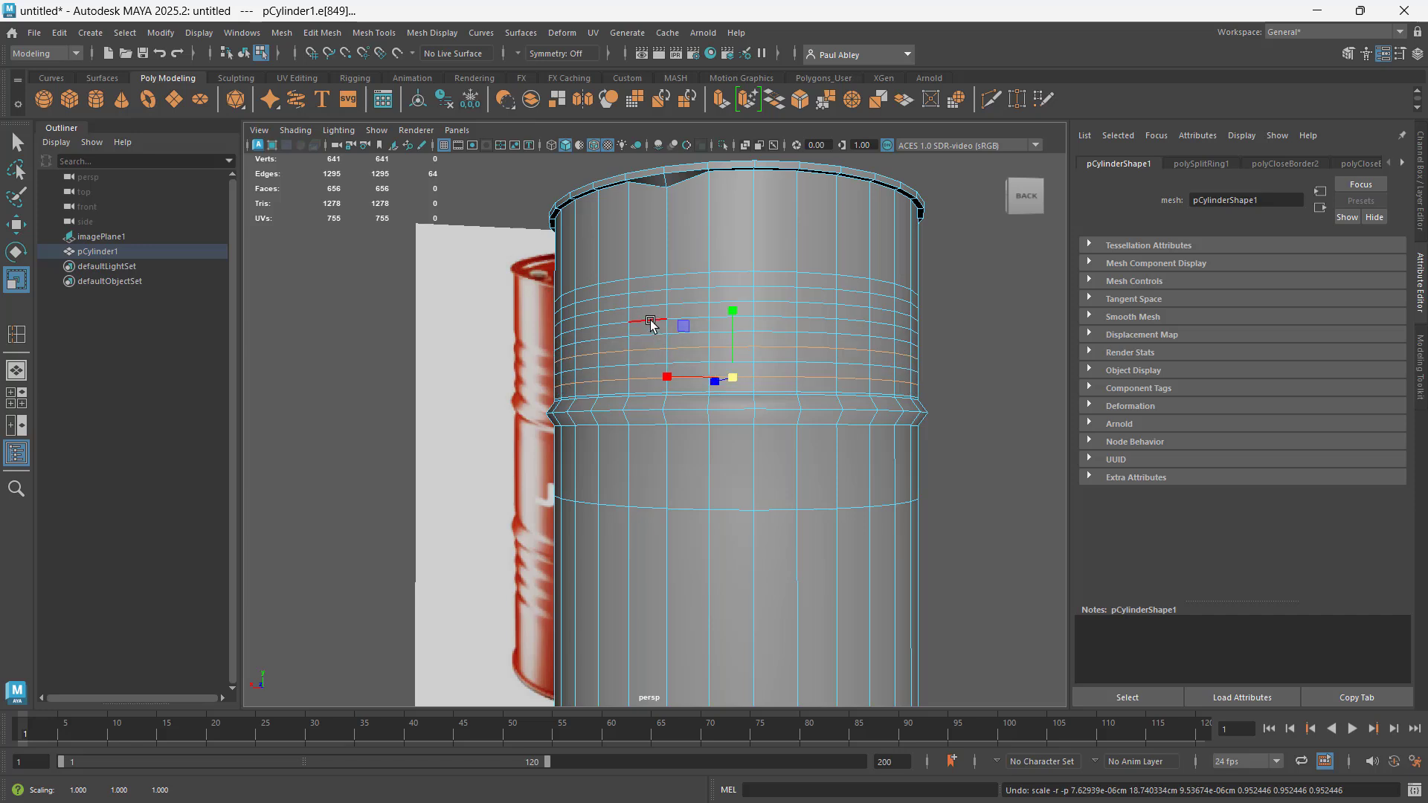
pyautogui.keyDown('shift'); pyautogui.doubleClick(651, 321); pyautogui.keyUp('shift')
pyautogui.keyDown('shift'); pyautogui.click(654, 292); pyautogui.keyUp('shift')
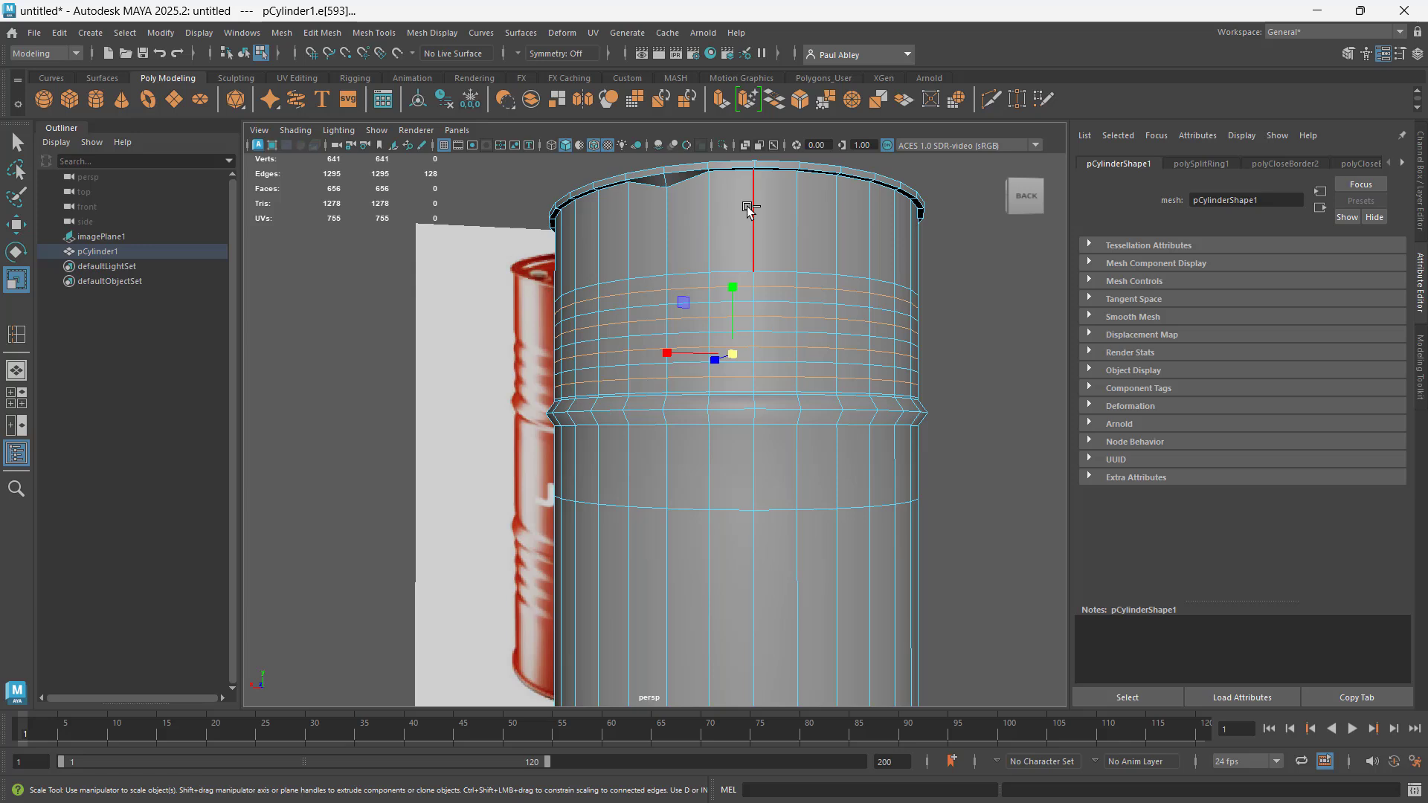
# Undo the alternate loop selections and the downward move of the edge loop band
pyautogui.hotkey('ctrl', 'z')
pyautogui.hotkey('ctrl', 'z')
pyautogui.hotkey('ctrl', 'z')
pyautogui.hotkey('ctrl', 'z')
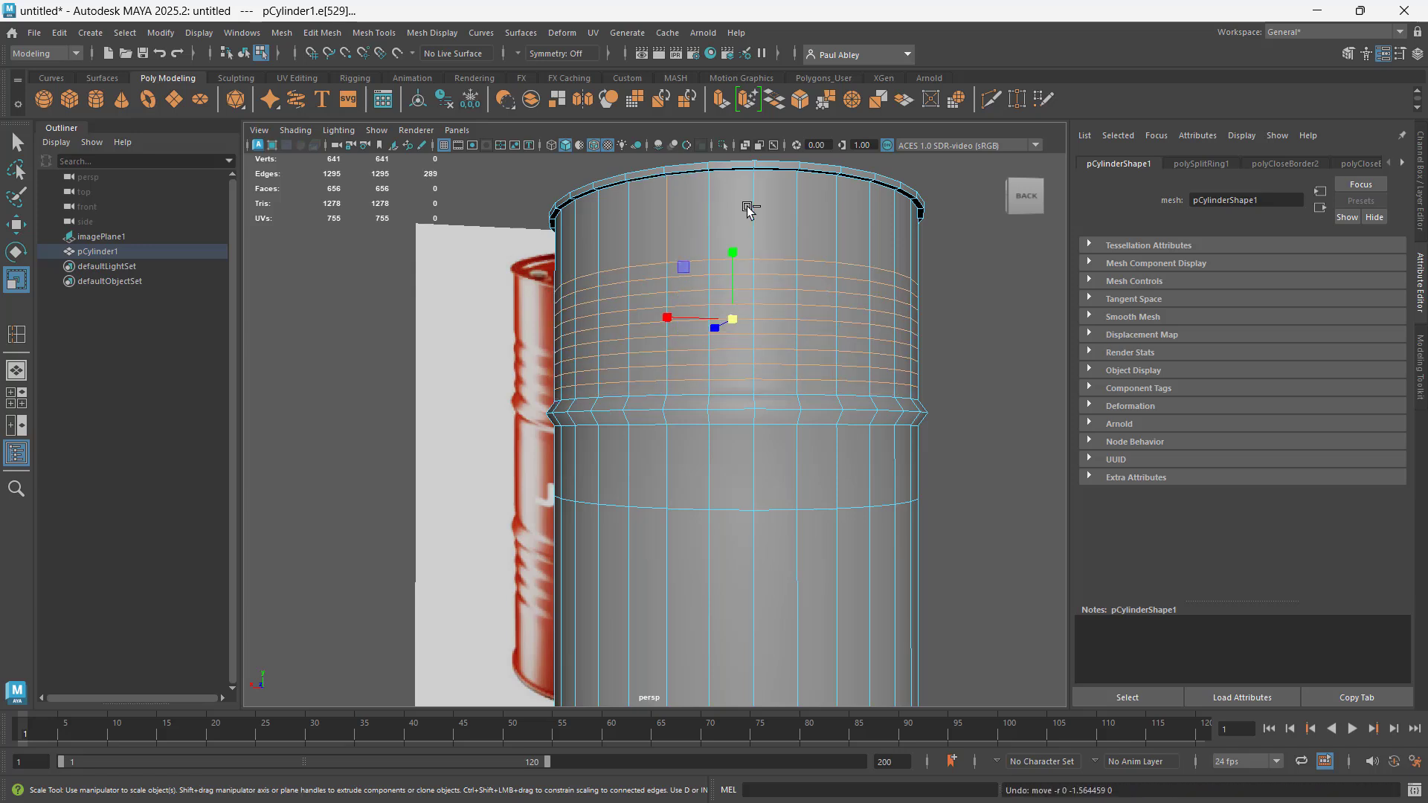
# Reselect only the nine horizontal edge loops above the protruding ridge, move them slightly down toward it, and drop the selection
pyautogui.click(717, 234)
pyautogui.moveTo(717, 234)
pyautogui.keyDown('alt'); pyautogui.mouseDown()
pyautogui.moveTo(900, 279)
pyautogui.moveTo(558, 223)
pyautogui.moveTo(679, 261)
pyautogui.moveTo(752, 235)
pyautogui.moveTo(713, 240)
pyautogui.mouseUp(); pyautogui.keyUp('alt')
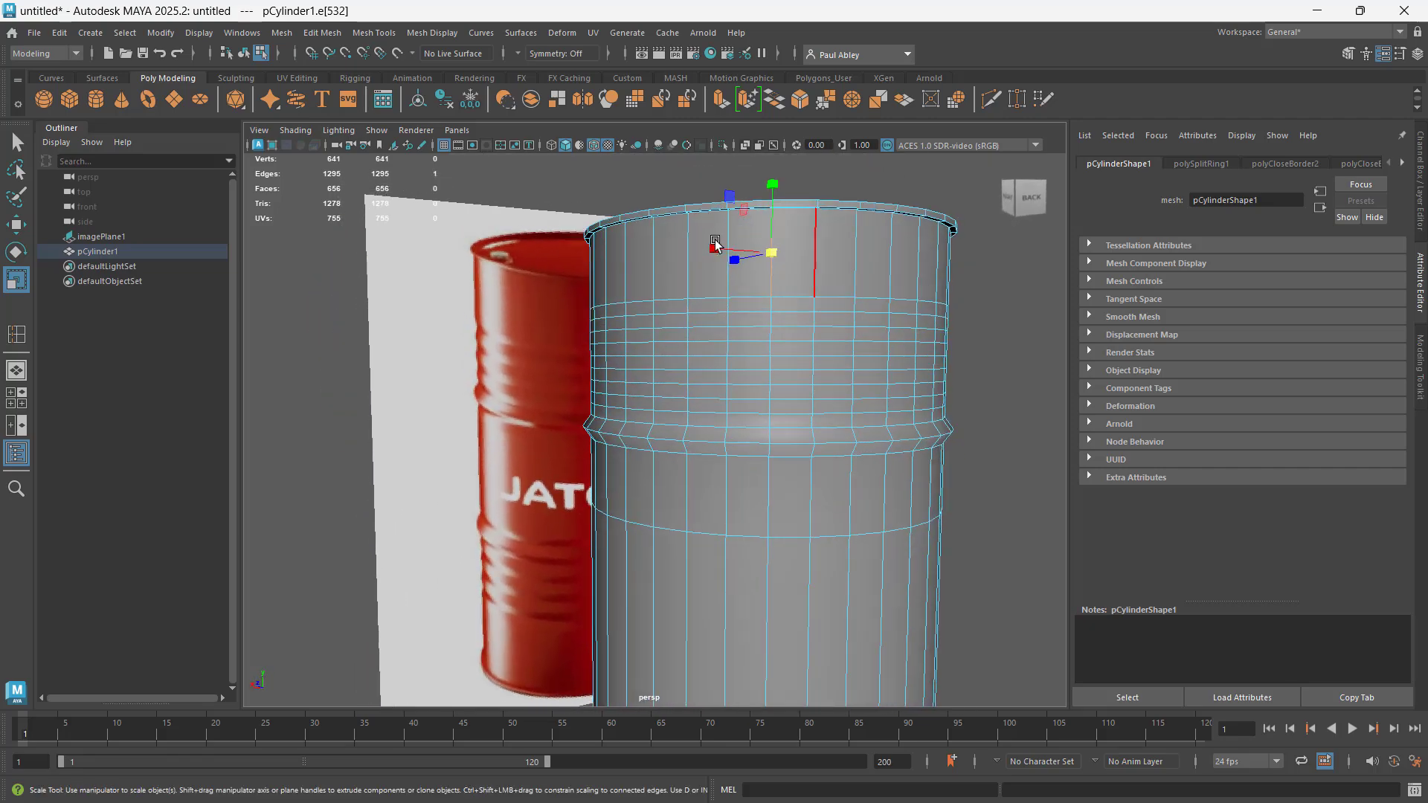
pyautogui.doubleClick(705, 302)
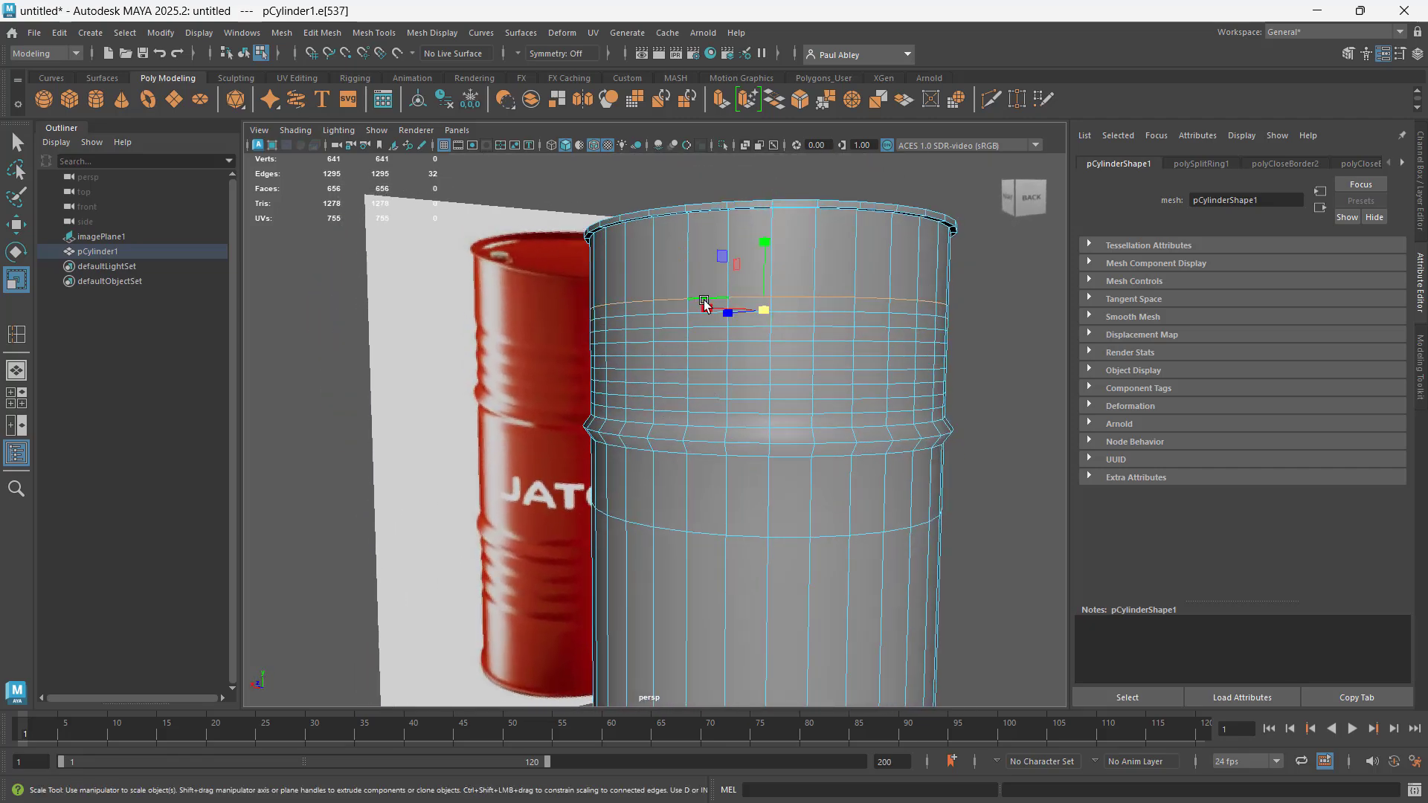
pyautogui.keyDown('shift'); pyautogui.doubleClick(659, 313); pyautogui.keyUp('shift')
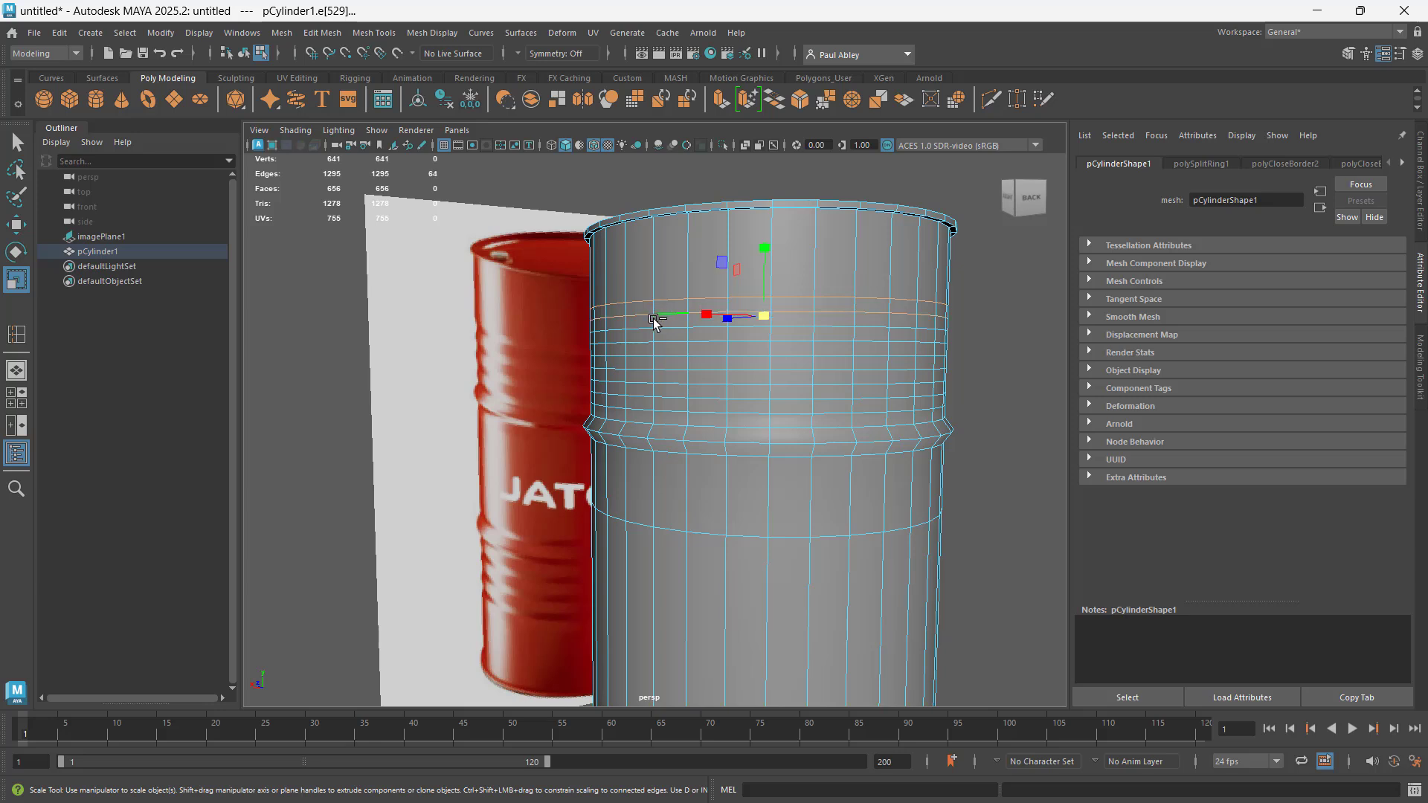
pyautogui.keyDown('shift'); pyautogui.doubleClick(646, 326); pyautogui.keyUp('shift')
pyautogui.keyDown('shift'); pyautogui.doubleClick(636, 342); pyautogui.keyUp('shift')
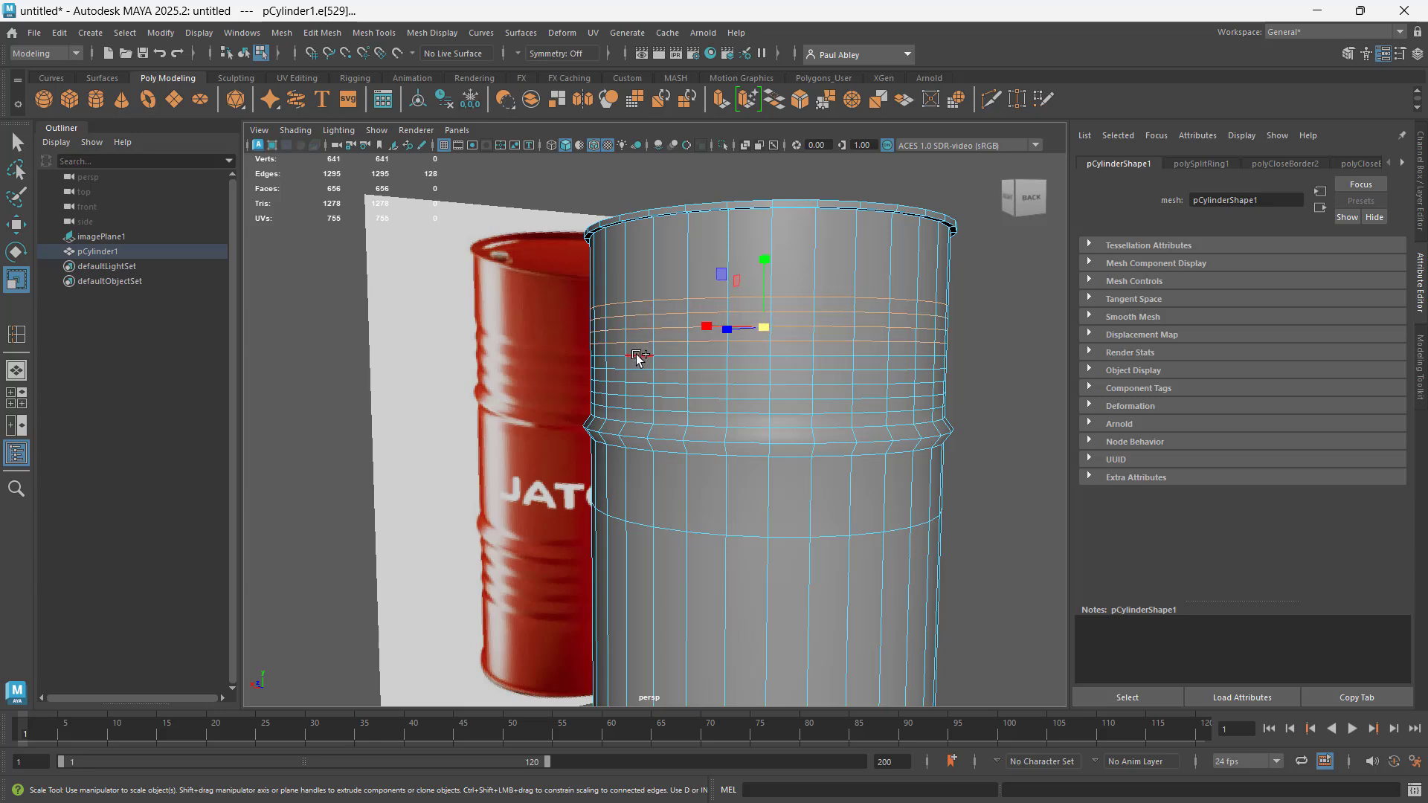
pyautogui.keyDown('shift'); pyautogui.doubleClick(637, 355); pyautogui.keyUp('shift')
pyautogui.keyDown('shift'); pyautogui.doubleClick(639, 367); pyautogui.keyUp('shift')
pyautogui.keyDown('shift'); pyautogui.doubleClick(637, 382); pyautogui.keyUp('shift')
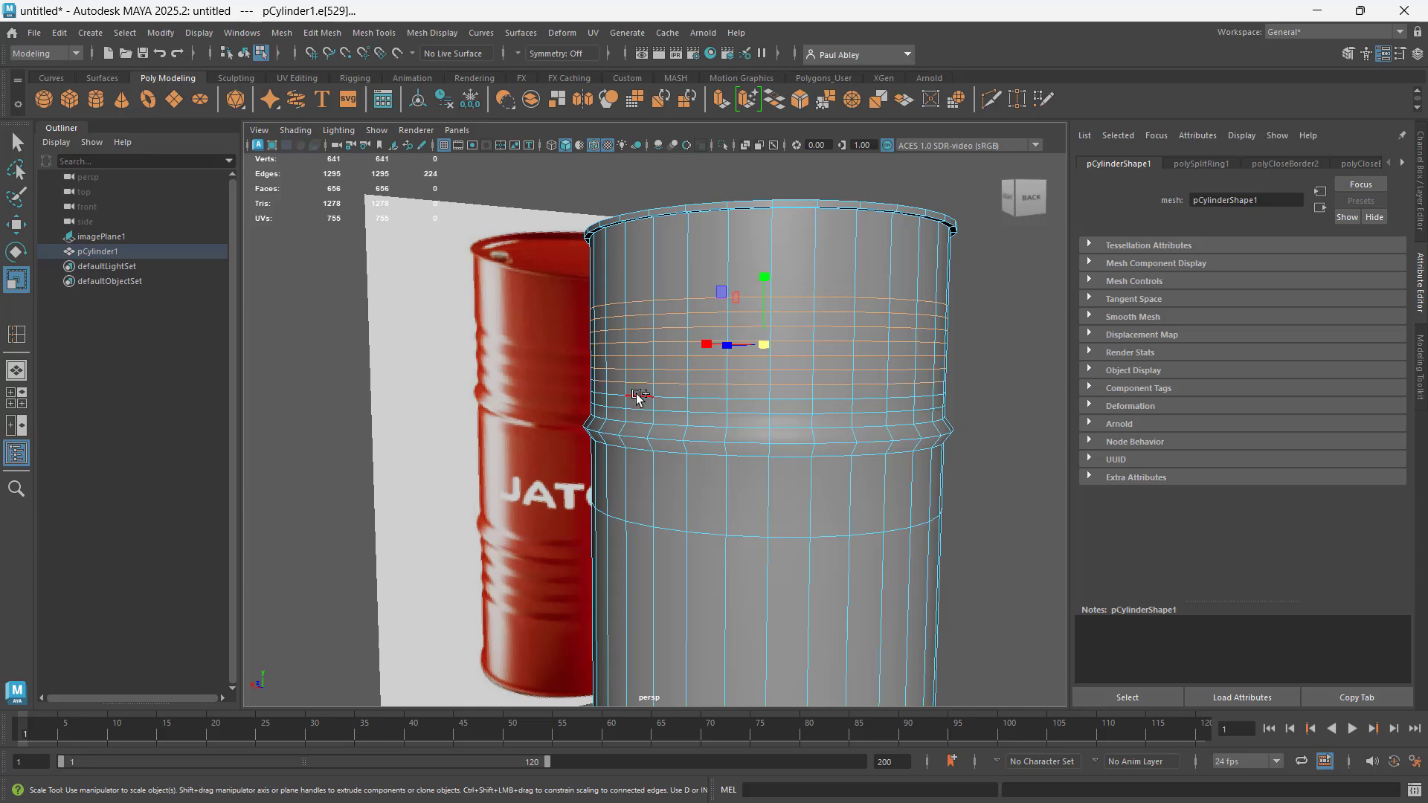
pyautogui.keyDown('shift'); pyautogui.doubleClick(642, 395); pyautogui.keyUp('shift')
pyautogui.keyDown('shift'); pyautogui.doubleClick(647, 407); pyautogui.keyUp('shift')
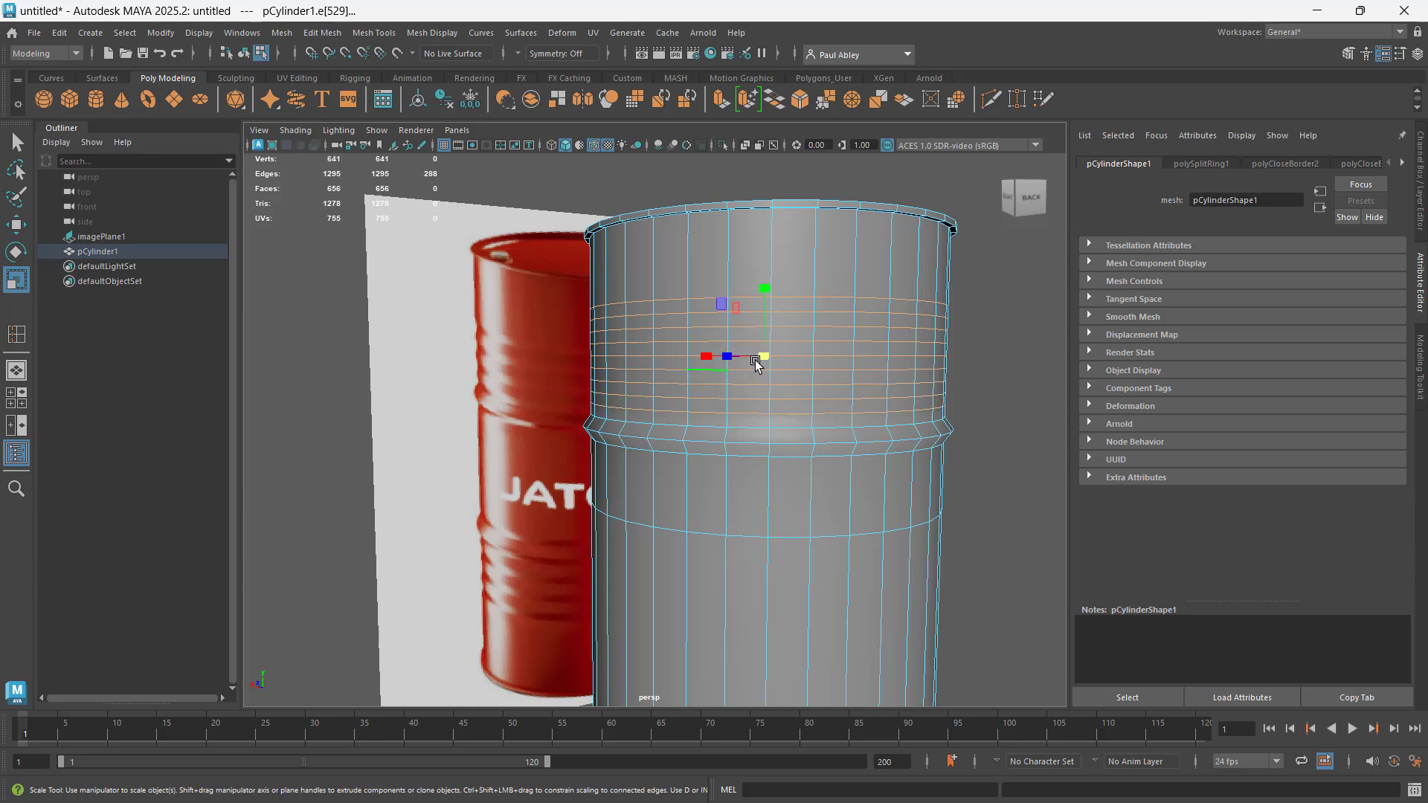
pyautogui.press('w')
pyautogui.click(766, 287)
pyautogui.moveTo(766, 286); pyautogui.dragTo(760, 294)
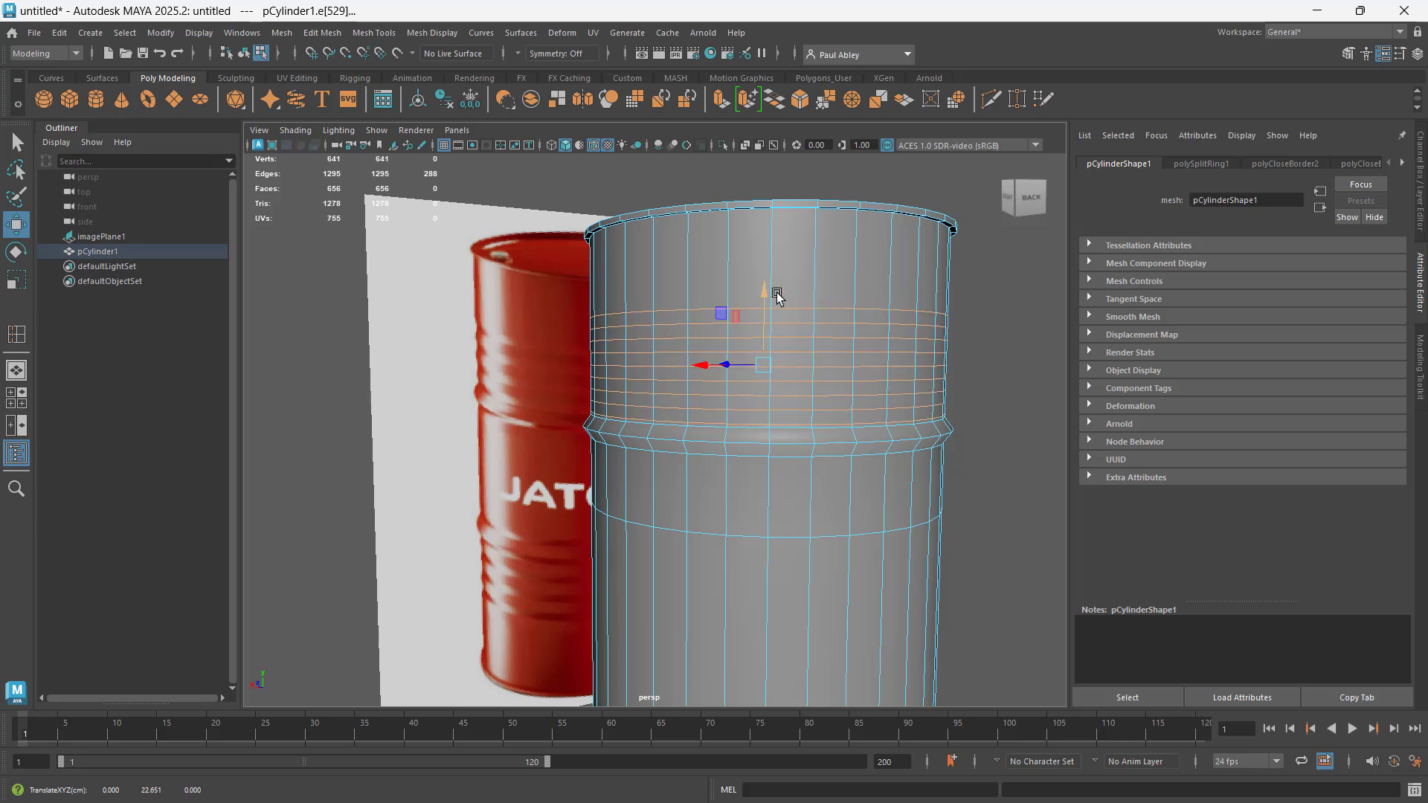
pyautogui.click(835, 283)
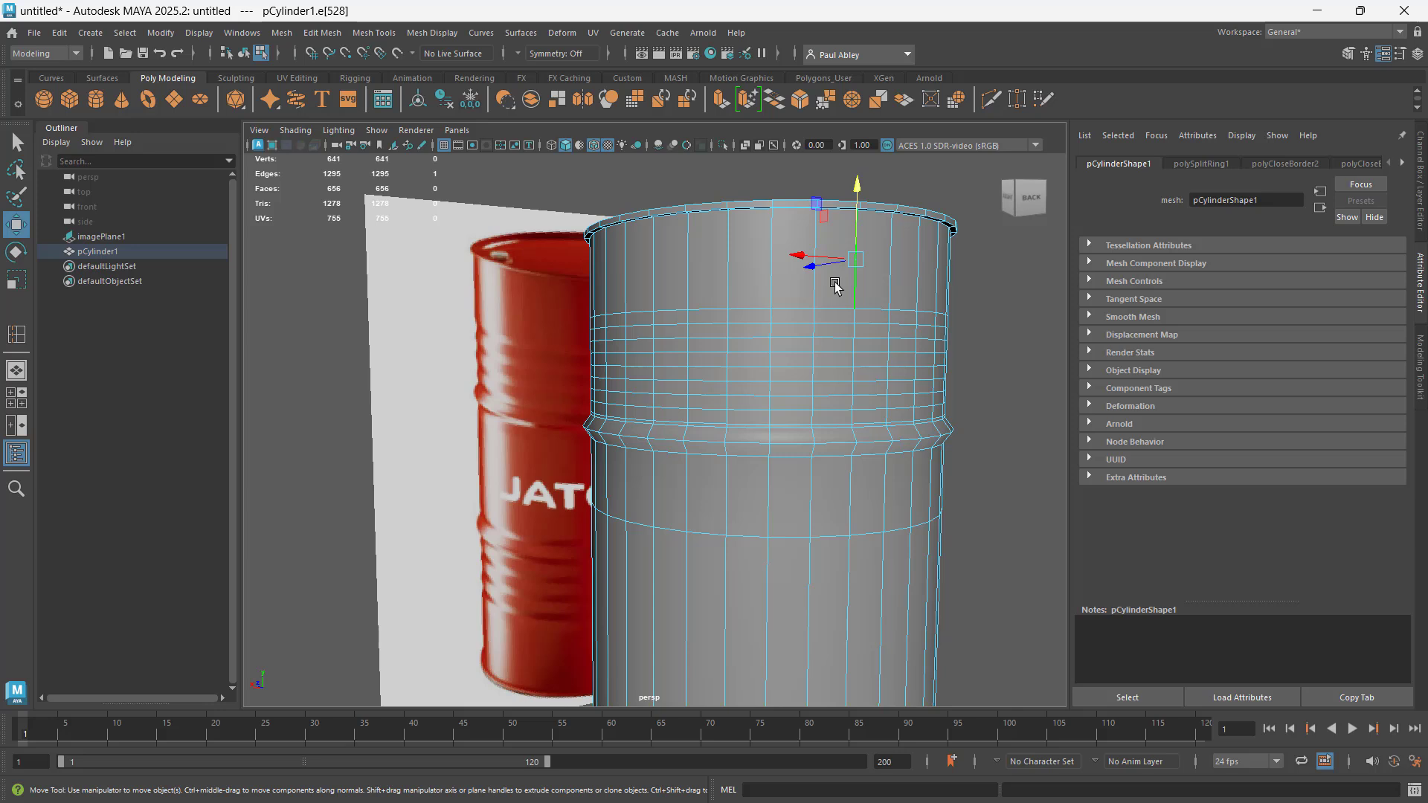
# Select four alternate horizontal edge loops in the band above the protruding ridge and scale them slightly inward to form grooved ribs
pyautogui.doubleClick(707, 406)
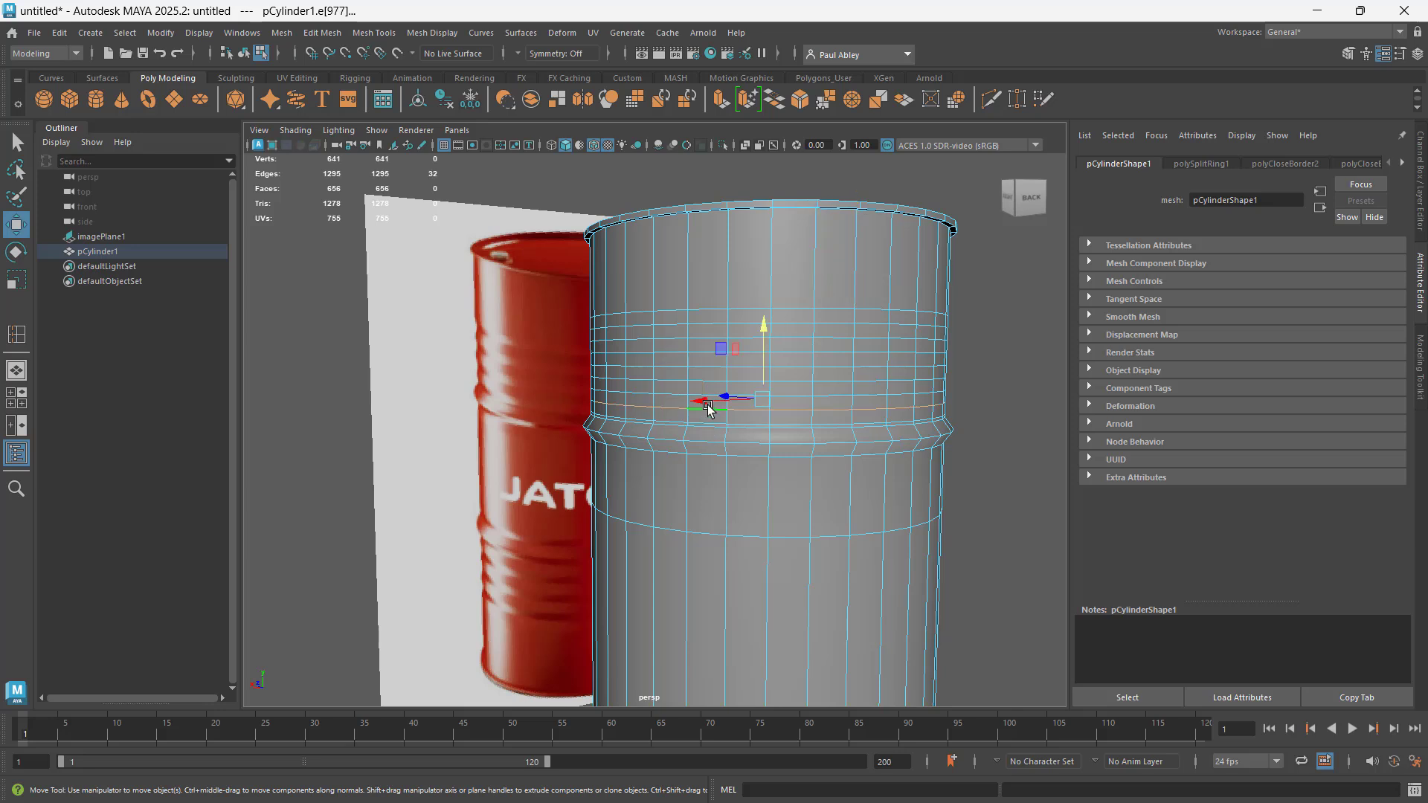
pyautogui.keyDown('shift'); pyautogui.doubleClick(665, 381); pyautogui.keyUp('shift')
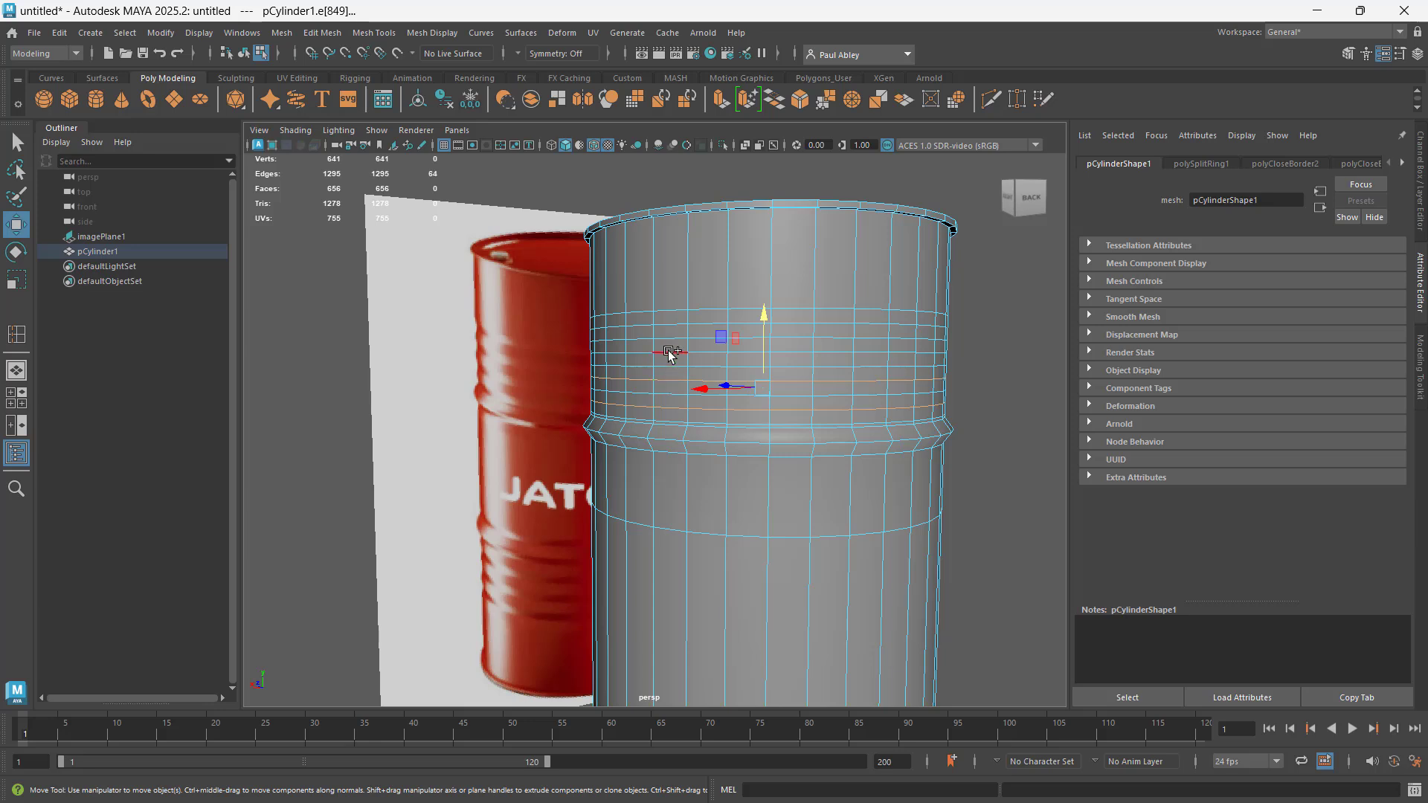
pyautogui.keyDown('shift'); pyautogui.doubleClick(668, 350); pyautogui.keyUp('shift')
pyautogui.keyDown('shift'); pyautogui.doubleClick(671, 325); pyautogui.keyUp('shift')
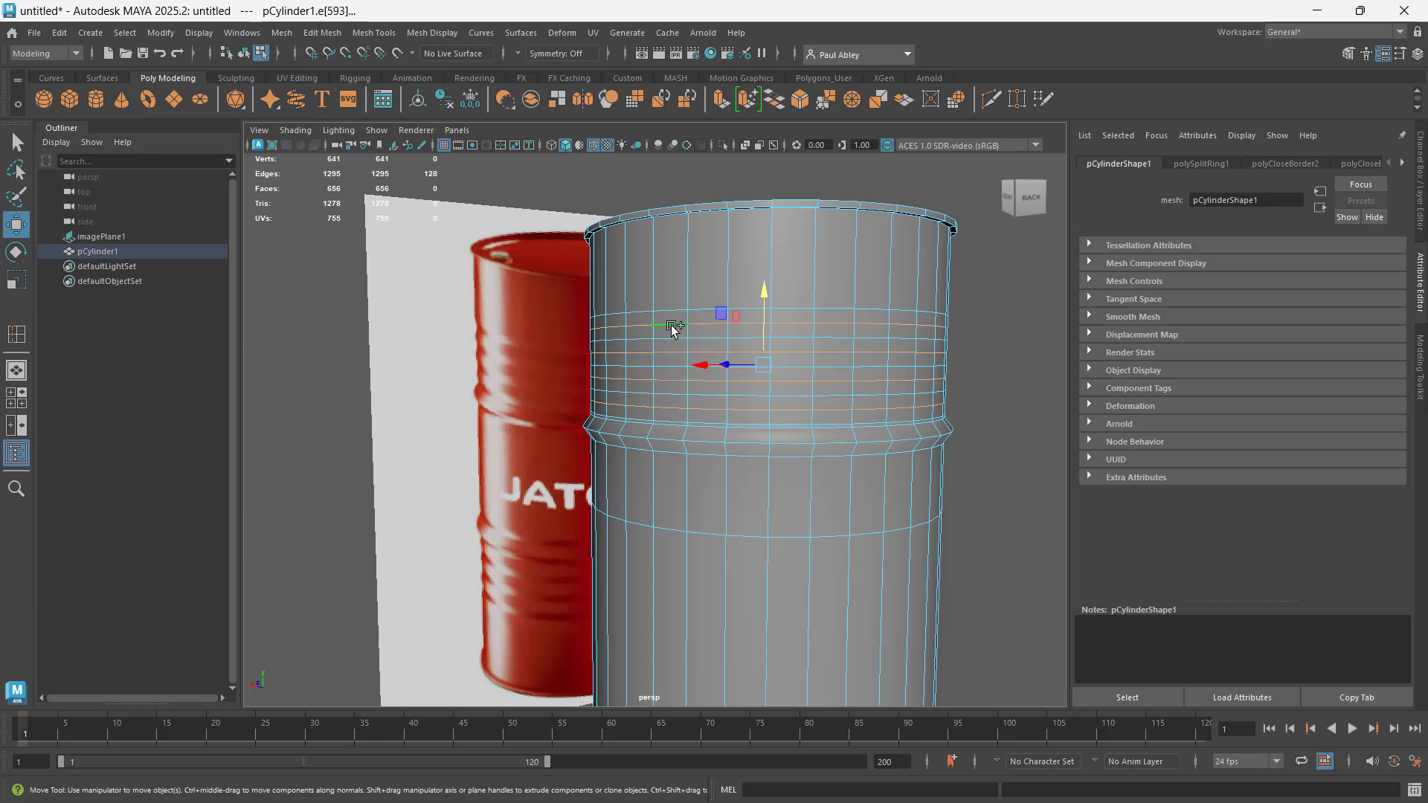
pyautogui.press('r')
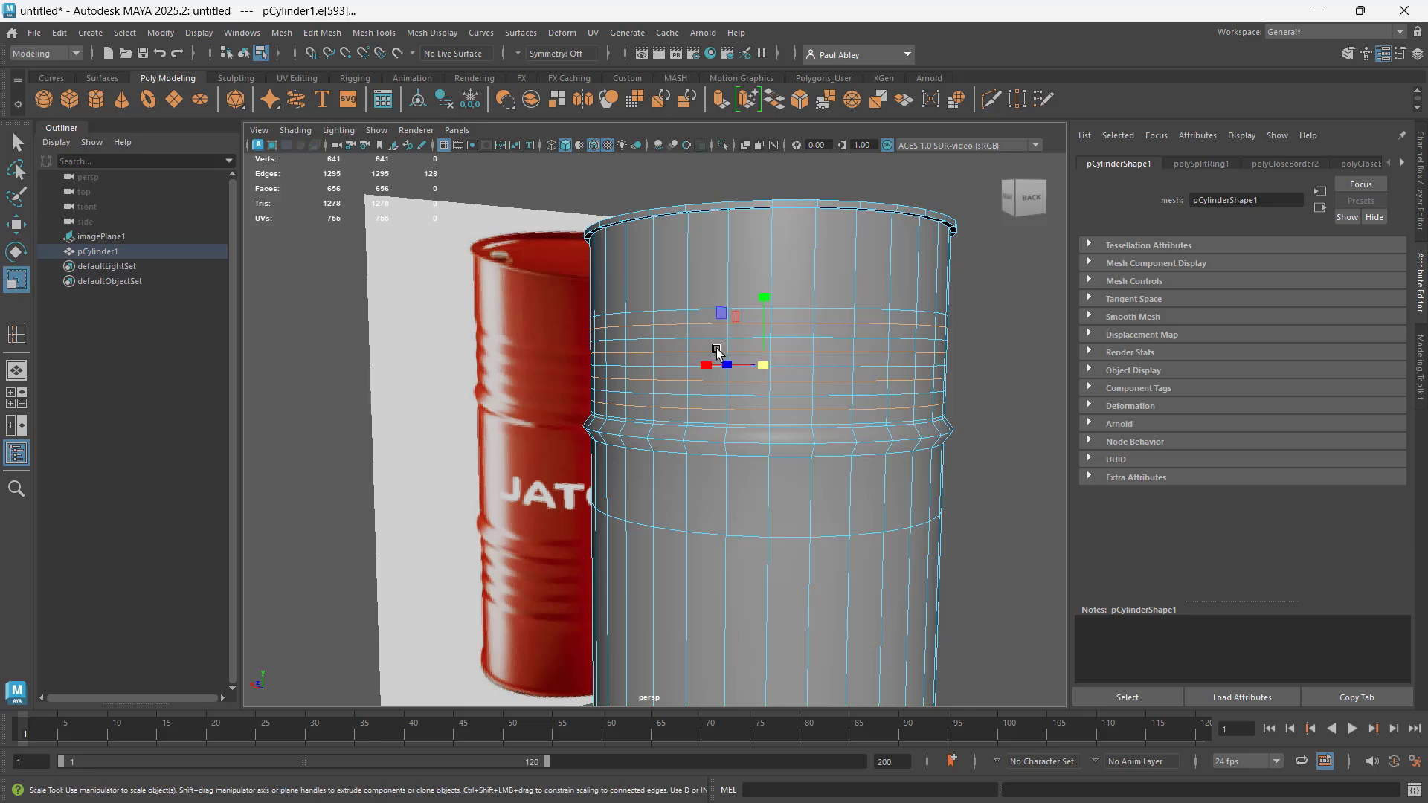
pyautogui.moveTo(761, 369); pyautogui.dragTo(754, 366)
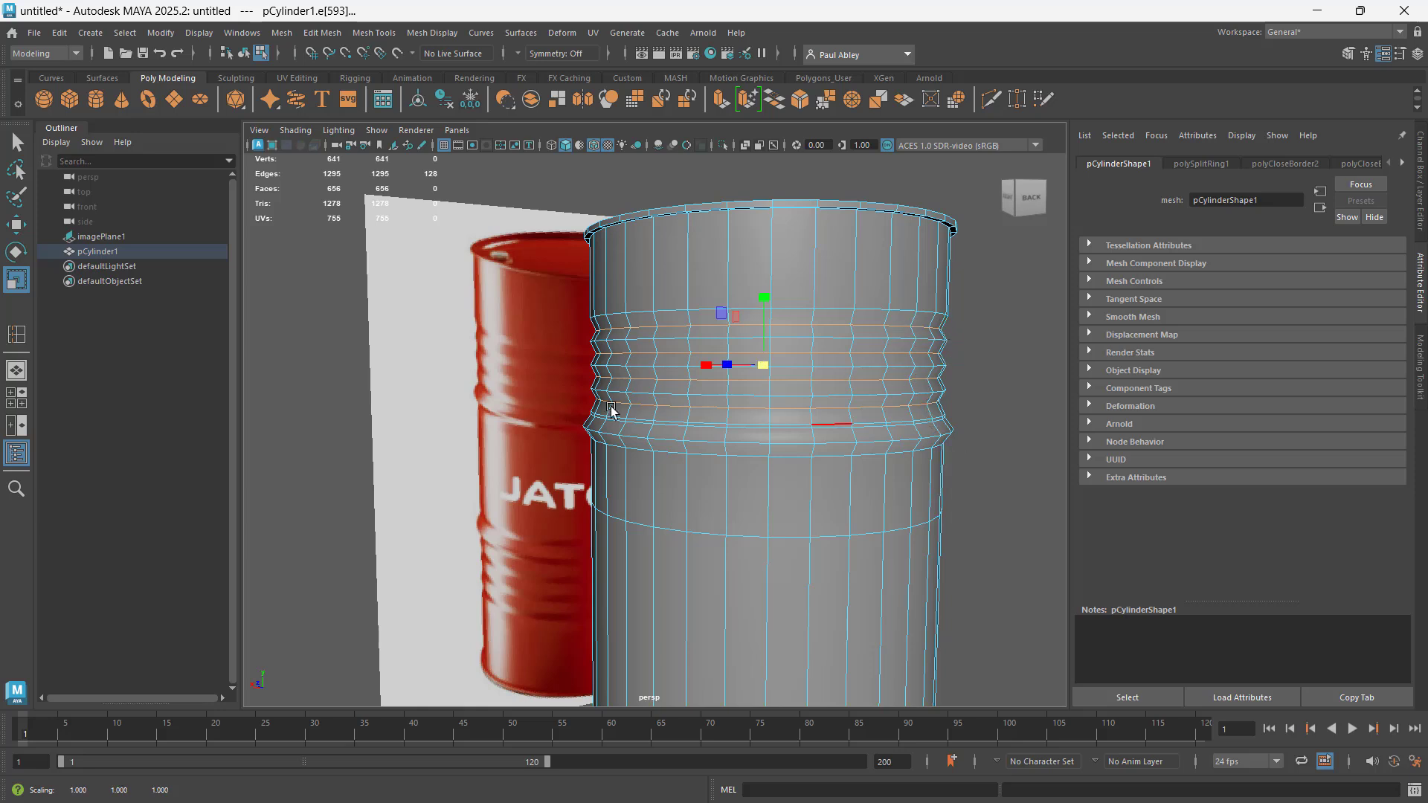
pyautogui.click(991, 385)
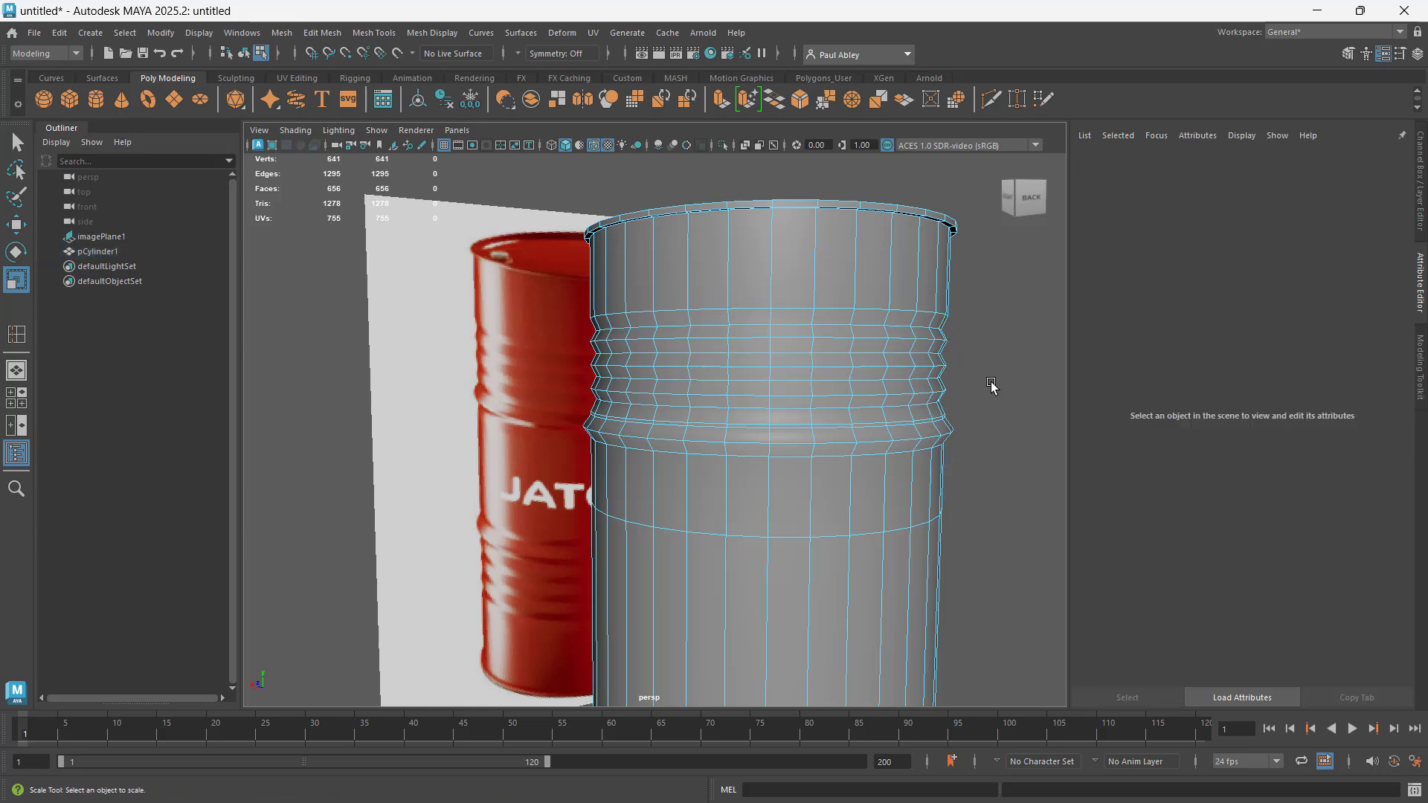
# Select all drum faces below the horizontal edge loop at mid-height, including the base, and delete them
pyautogui.scroll(-5, 988, 386)
pyautogui.keyDown('alt'); pyautogui.moveTo(927, 392); pyautogui.dragTo(726, 395); pyautogui.keyUp('alt')
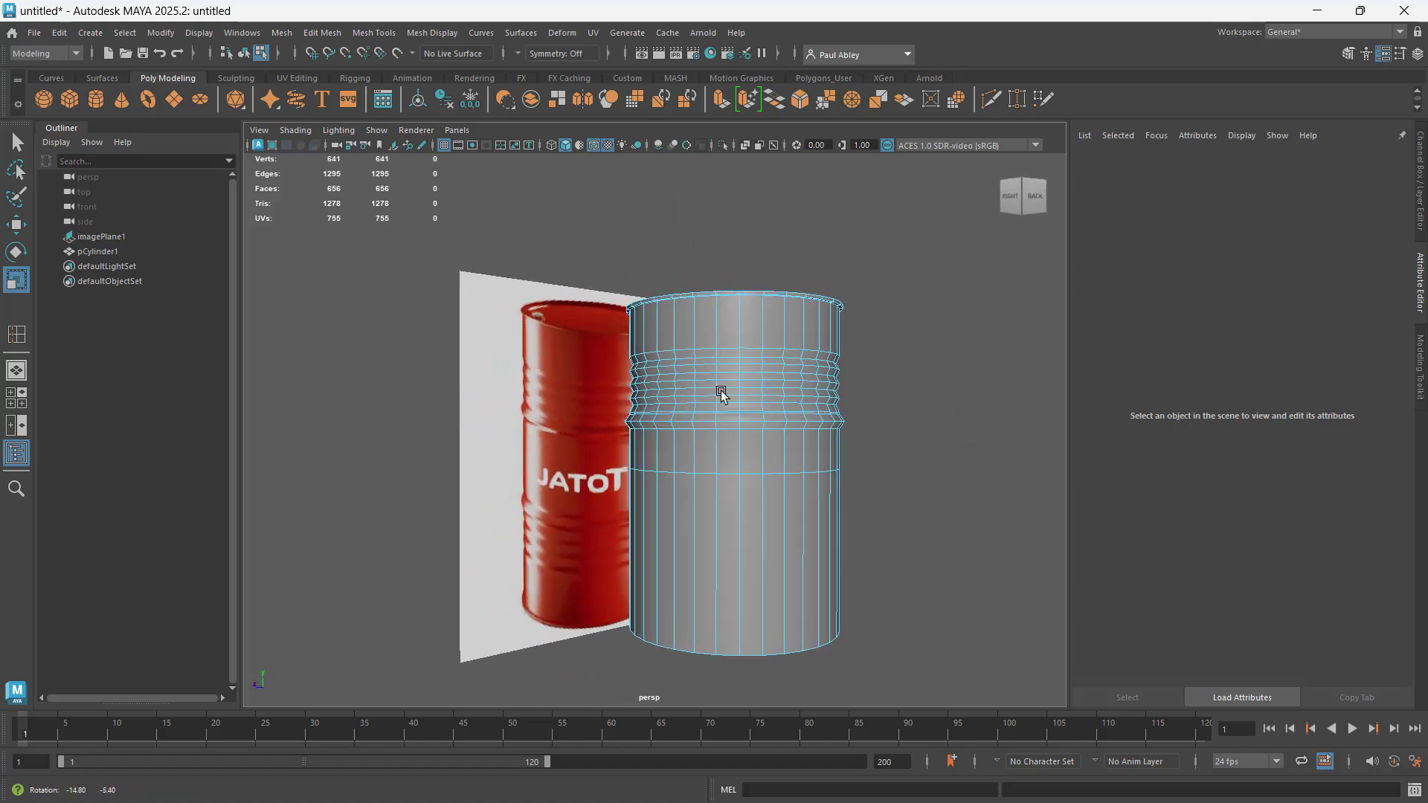
pyautogui.moveTo(930, 424)
pyautogui.keyDown('alt'); pyautogui.mouseDown()
pyautogui.moveTo(870, 478)
pyautogui.moveTo(847, 440)
pyautogui.moveTo(908, 437)
pyautogui.moveTo(922, 413)
pyautogui.moveTo(952, 439)
pyautogui.mouseUp(); pyautogui.keyUp('alt')
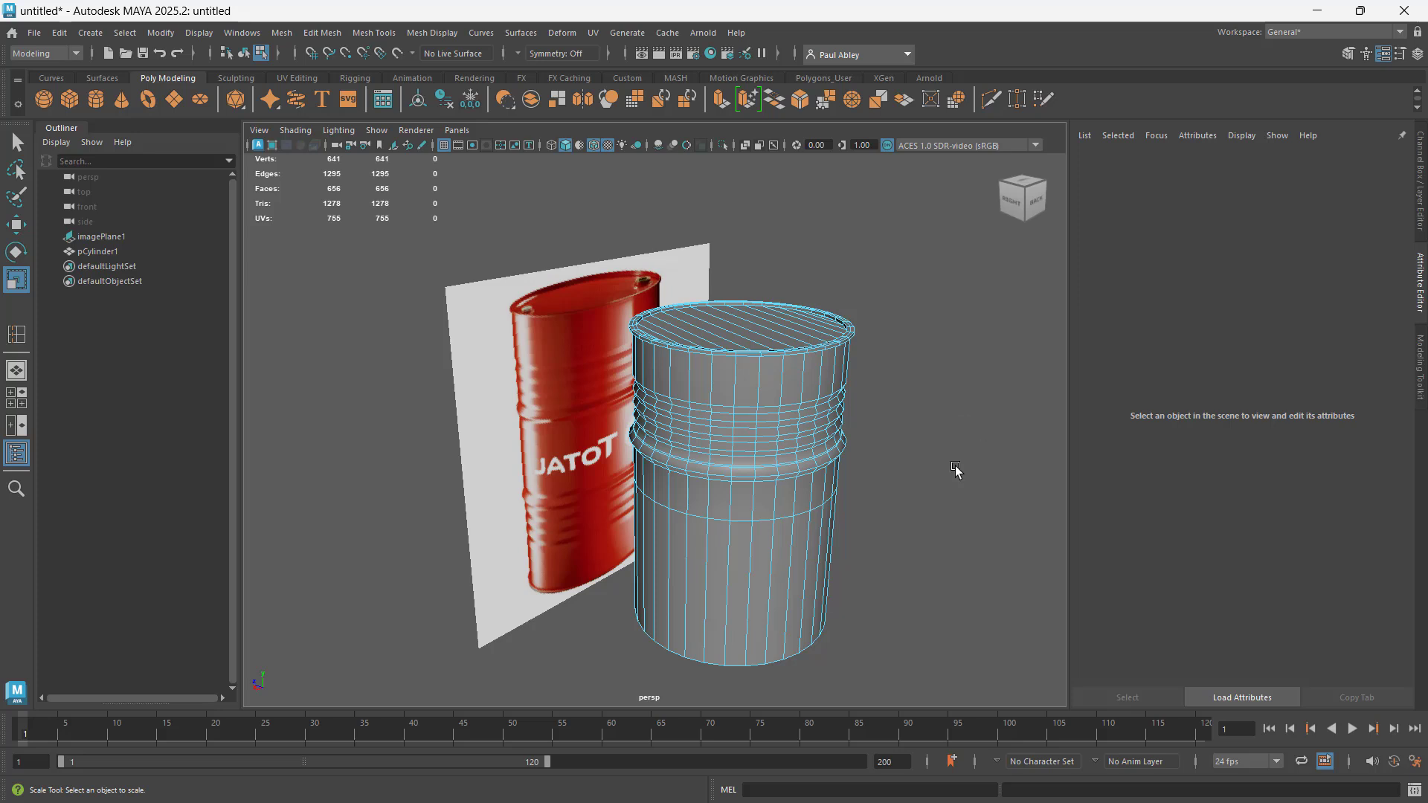
pyautogui.moveTo(947, 513)
pyautogui.keyDown('alt'); pyautogui.mouseDown()
pyautogui.moveTo(921, 491)
pyautogui.moveTo(825, 488)
pyautogui.moveTo(934, 516)
pyautogui.mouseUp(); pyautogui.keyUp('alt')
pyautogui.keyDown('alt'); pyautogui.moveTo(933, 516); pyautogui.dragTo(943, 464, button='right'); pyautogui.keyUp('alt')
pyautogui.keyDown('alt'); pyautogui.moveTo(943, 465); pyautogui.dragTo(944, 463); pyautogui.keyUp('alt')
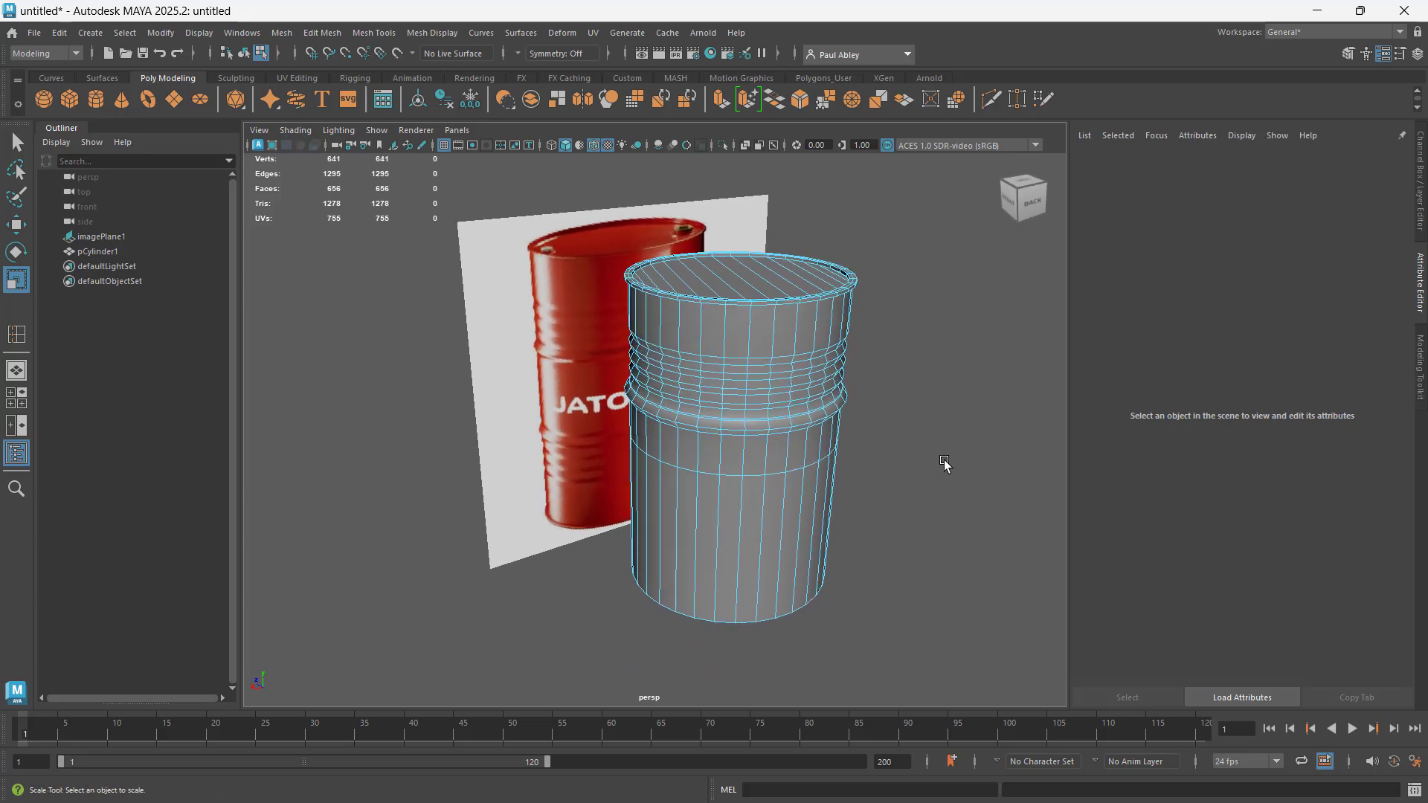
pyautogui.keyDown('alt'); pyautogui.moveTo(912, 484); pyautogui.dragTo(927, 449); pyautogui.keyUp('alt')
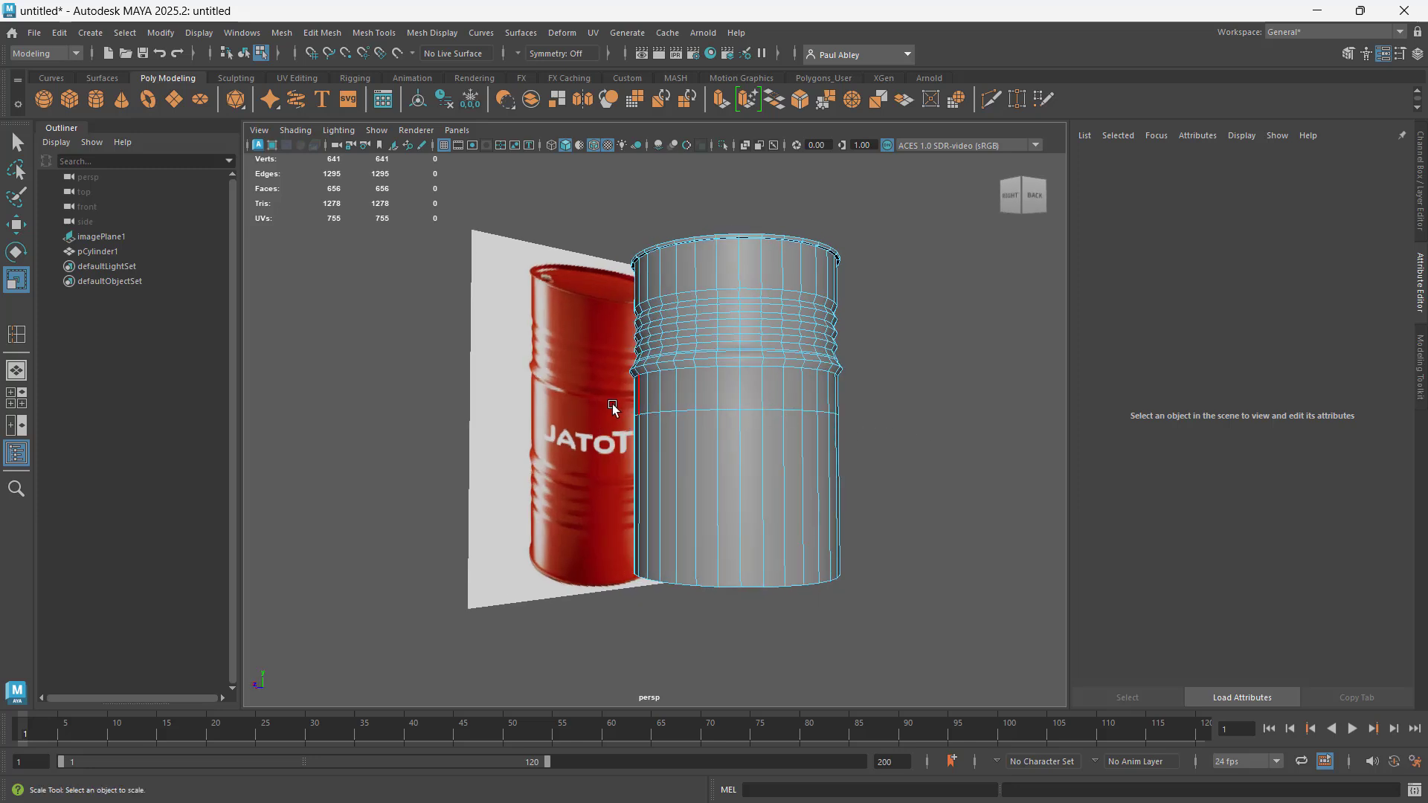
pyautogui.keyDown('alt'); pyautogui.moveTo(927, 475); pyautogui.dragTo(854, 472); pyautogui.keyUp('alt')
pyautogui.moveTo(780, 378); pyautogui.dragTo(781, 419, button='right')
pyautogui.moveTo(911, 626); pyautogui.dragTo(578, 457)
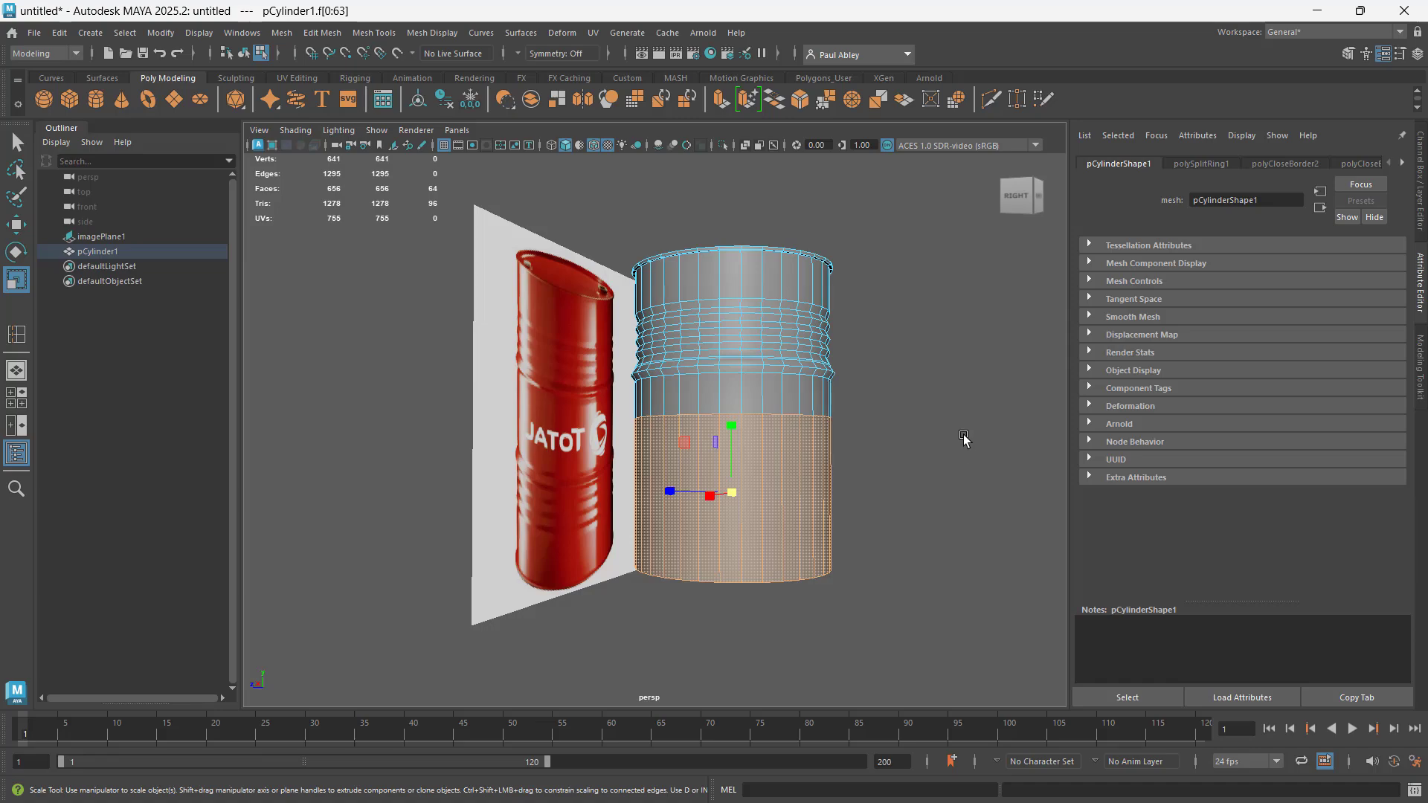
pyautogui.keyDown('alt'); pyautogui.moveTo(963, 439); pyautogui.dragTo(793, 448); pyautogui.keyUp('alt')
pyautogui.press('Delete')
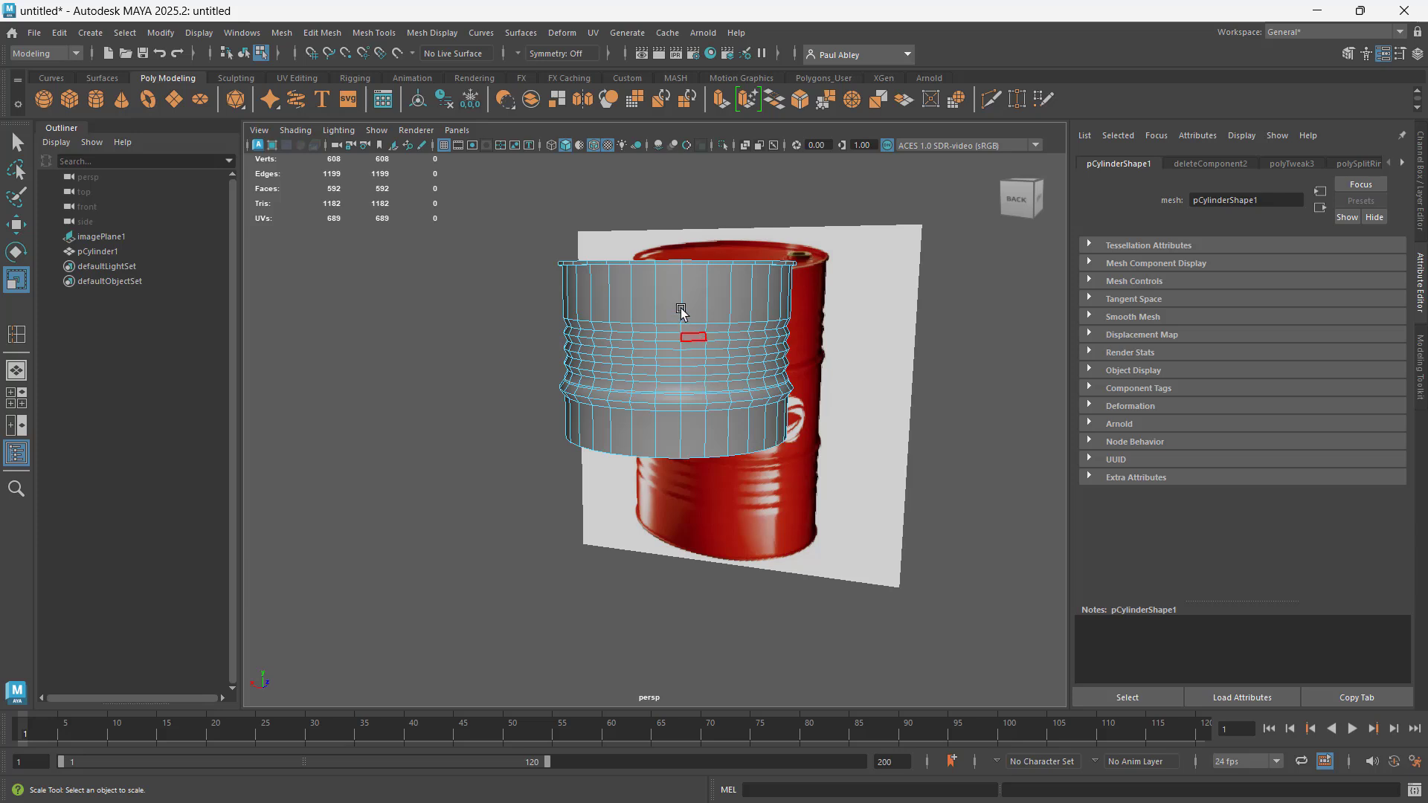
# Duplicate the remaining upper half of the drum as an object and rotate the copy 180 degrees to form the lower half
pyautogui.moveTo(677, 303); pyautogui.dragTo(732, 287, button='right')
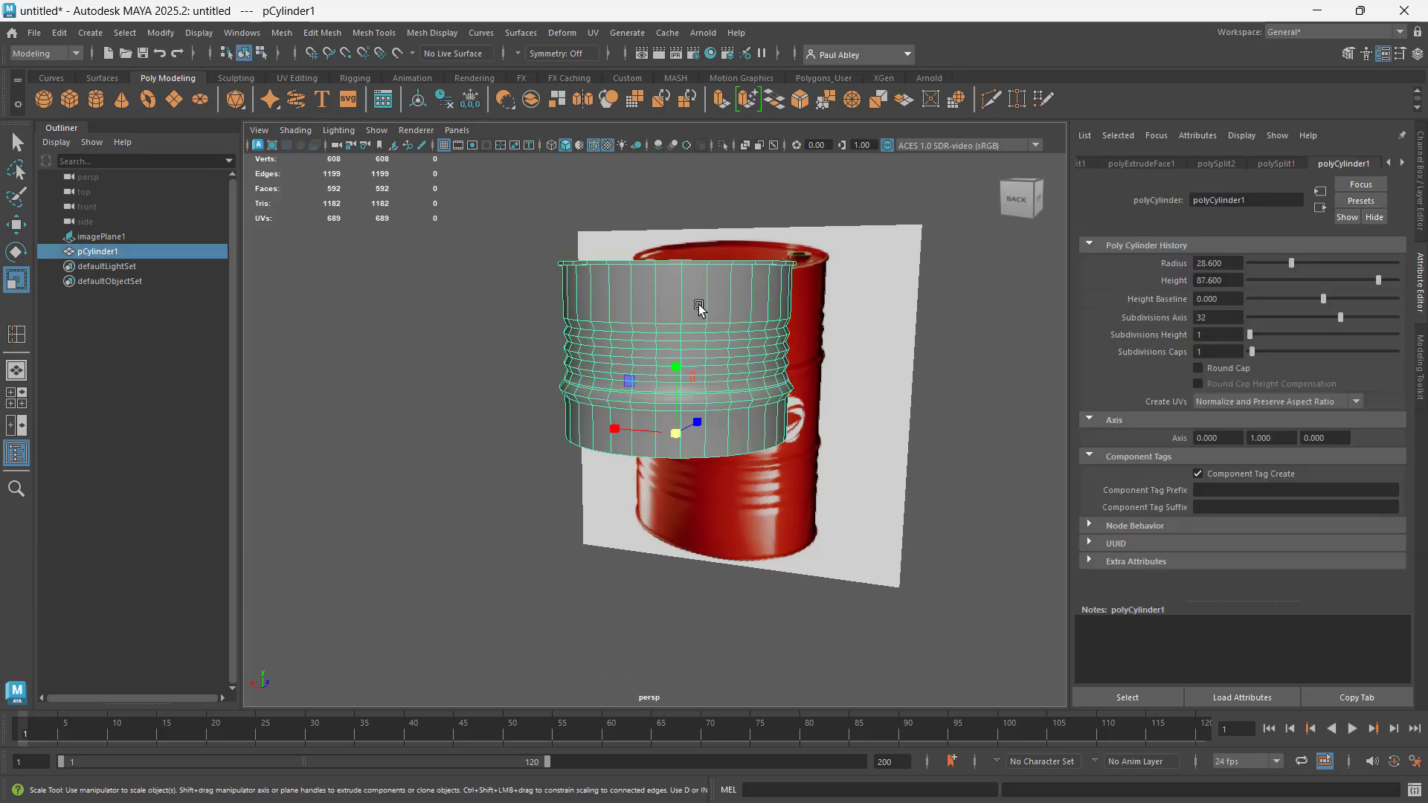
pyautogui.keyDown('alt'); pyautogui.moveTo(663, 287); pyautogui.dragTo(717, 307); pyautogui.keyUp('alt')
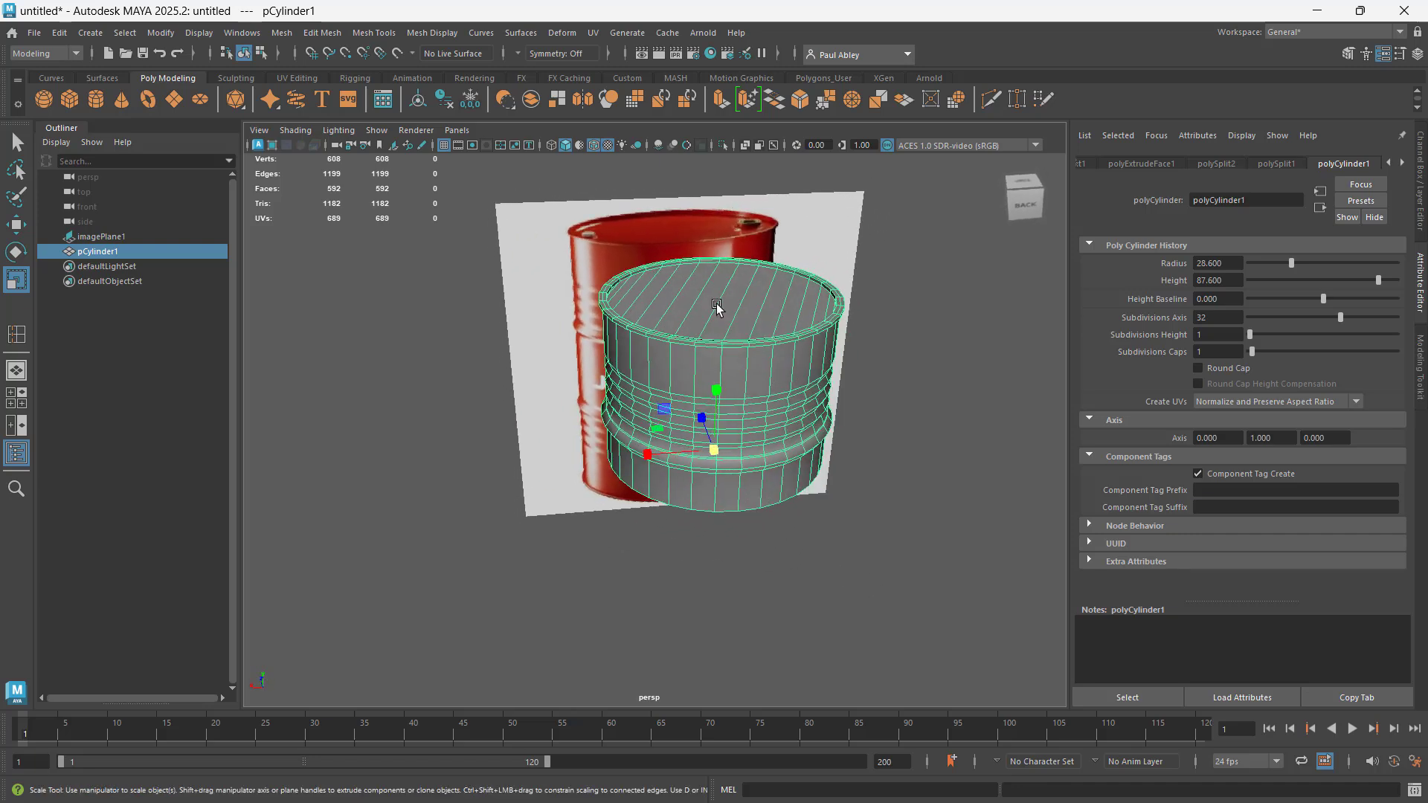
pyautogui.press('e')
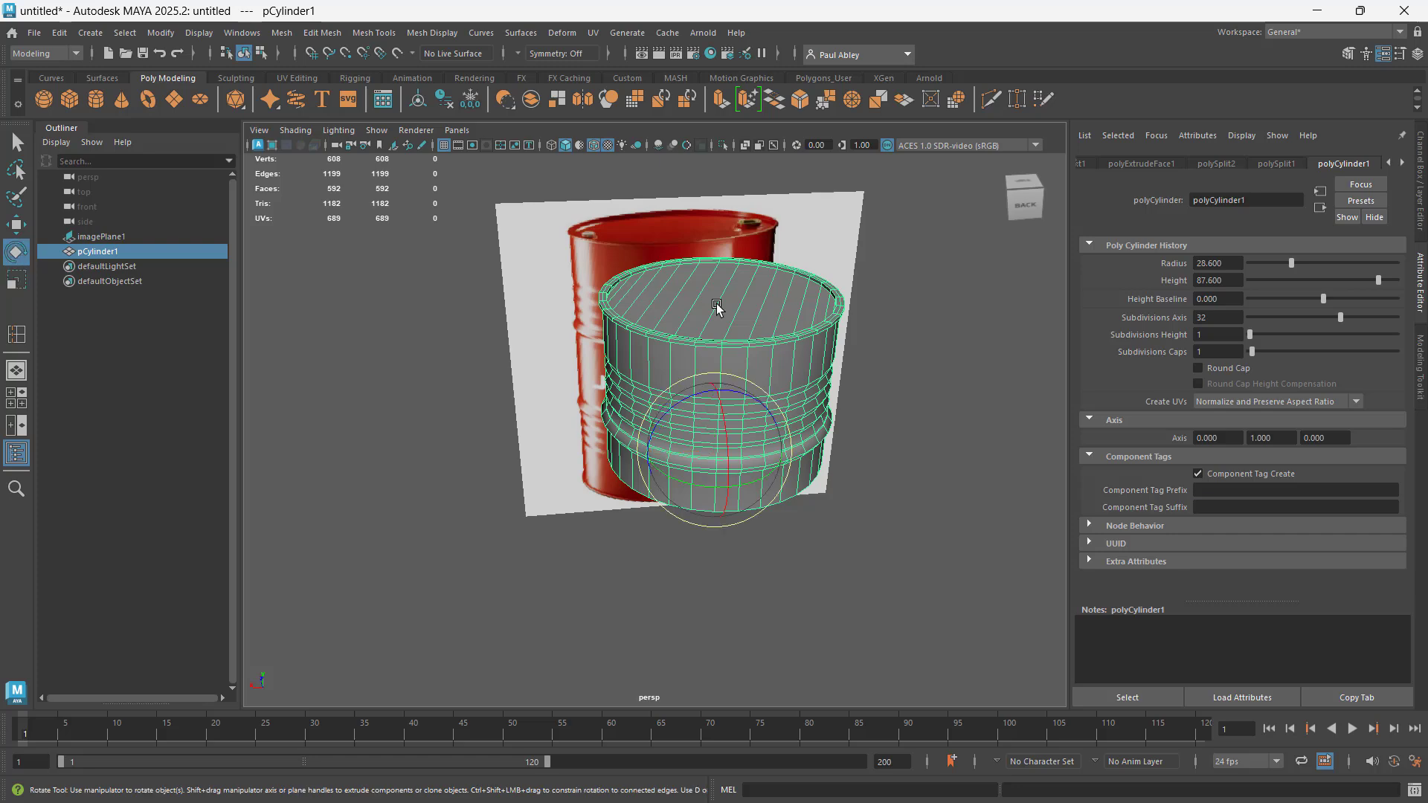
pyautogui.keyDown('alt'); pyautogui.moveTo(755, 317); pyautogui.dragTo(734, 378); pyautogui.keyUp('alt')
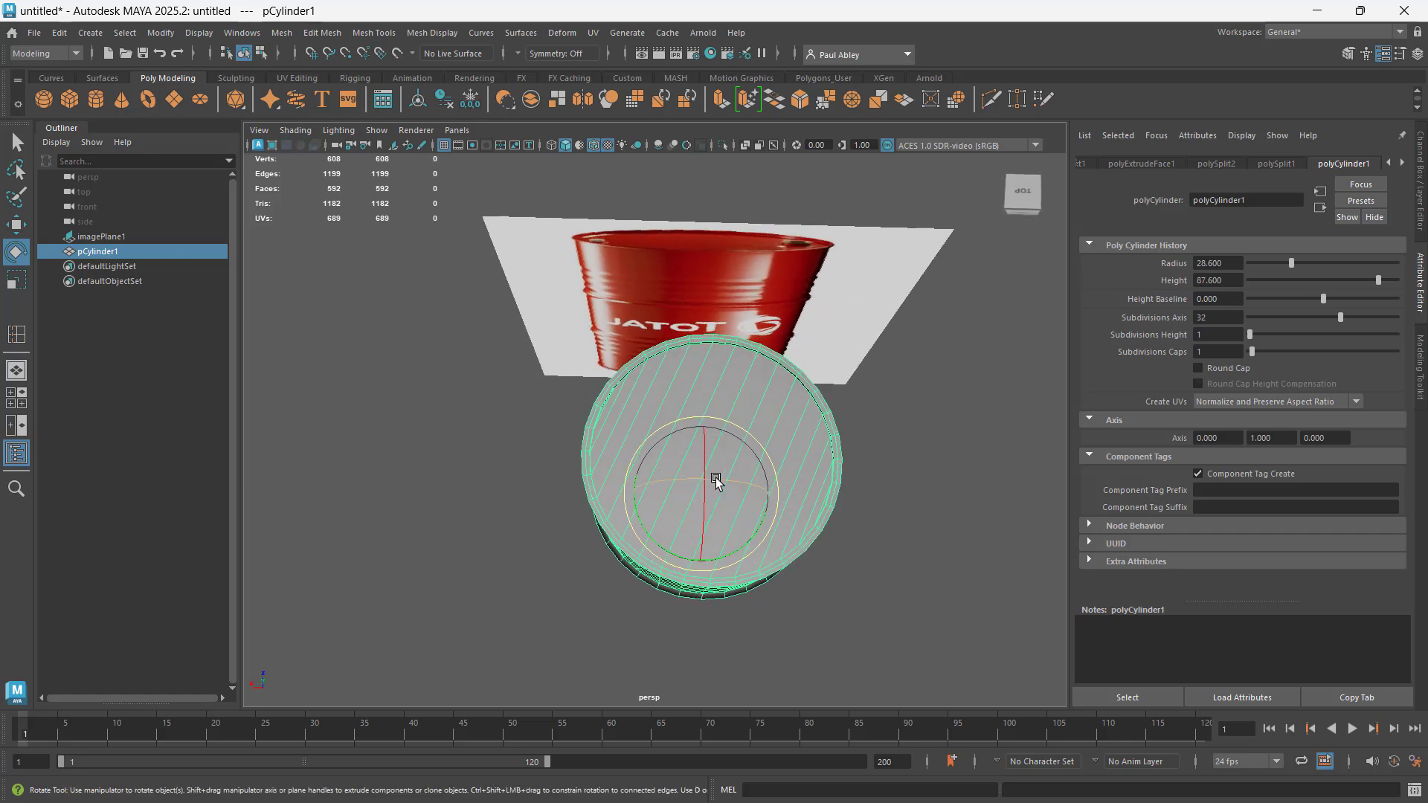
pyautogui.moveTo(721, 478)
pyautogui.keyDown('shift'); pyautogui.mouseDown()
pyautogui.moveTo(895, 542)
pyautogui.moveTo(898, 484)
pyautogui.moveTo(796, 471)
pyautogui.moveTo(762, 484)
pyautogui.moveTo(836, 485)
pyautogui.moveTo(902, 516)
pyautogui.moveTo(927, 486)
pyautogui.mouseUp(); pyautogui.keyUp('shift')
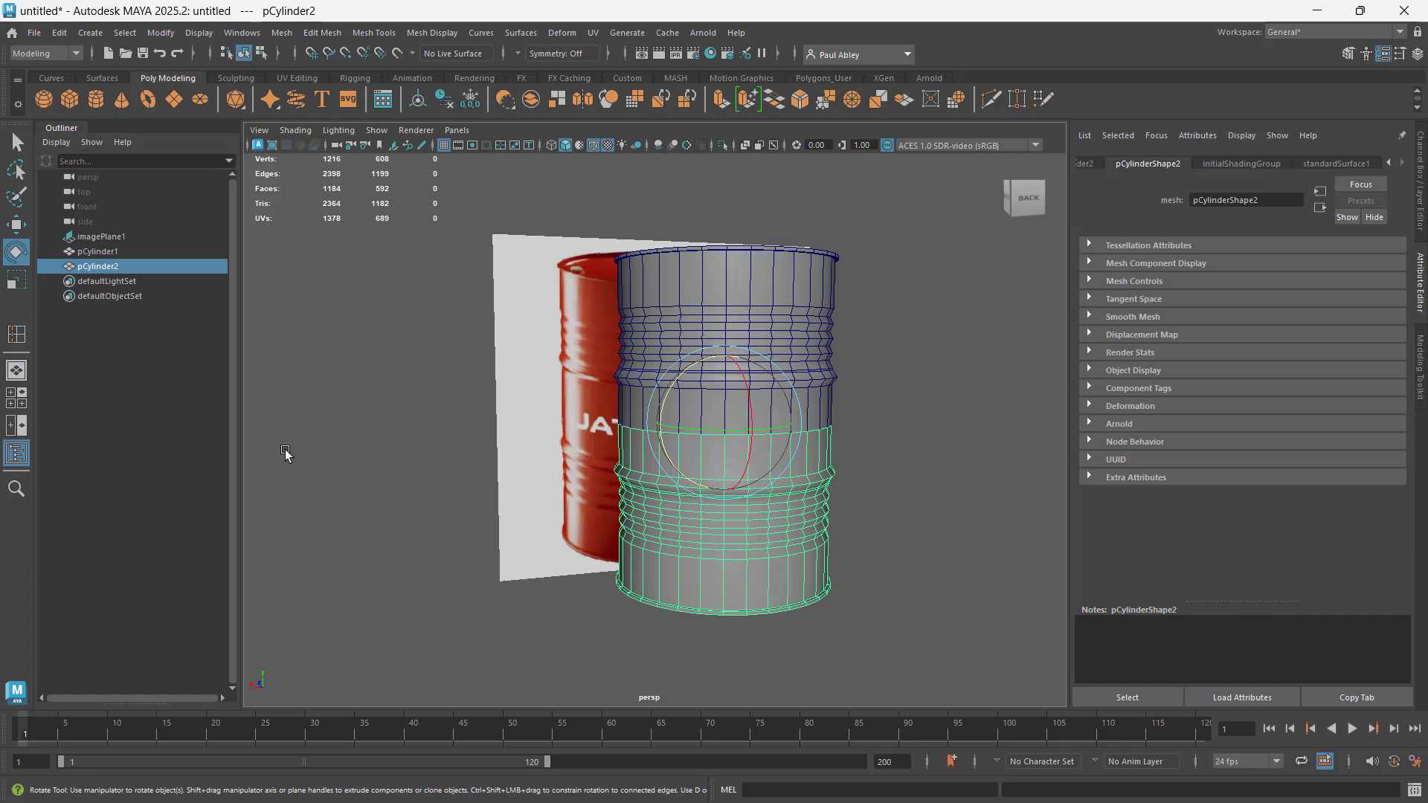
# Check the Rotate tool's step snap settings, turn the duplicated half in snapped steps back to 180 degrees, and deselect it
pyautogui.doubleClick(17, 253)
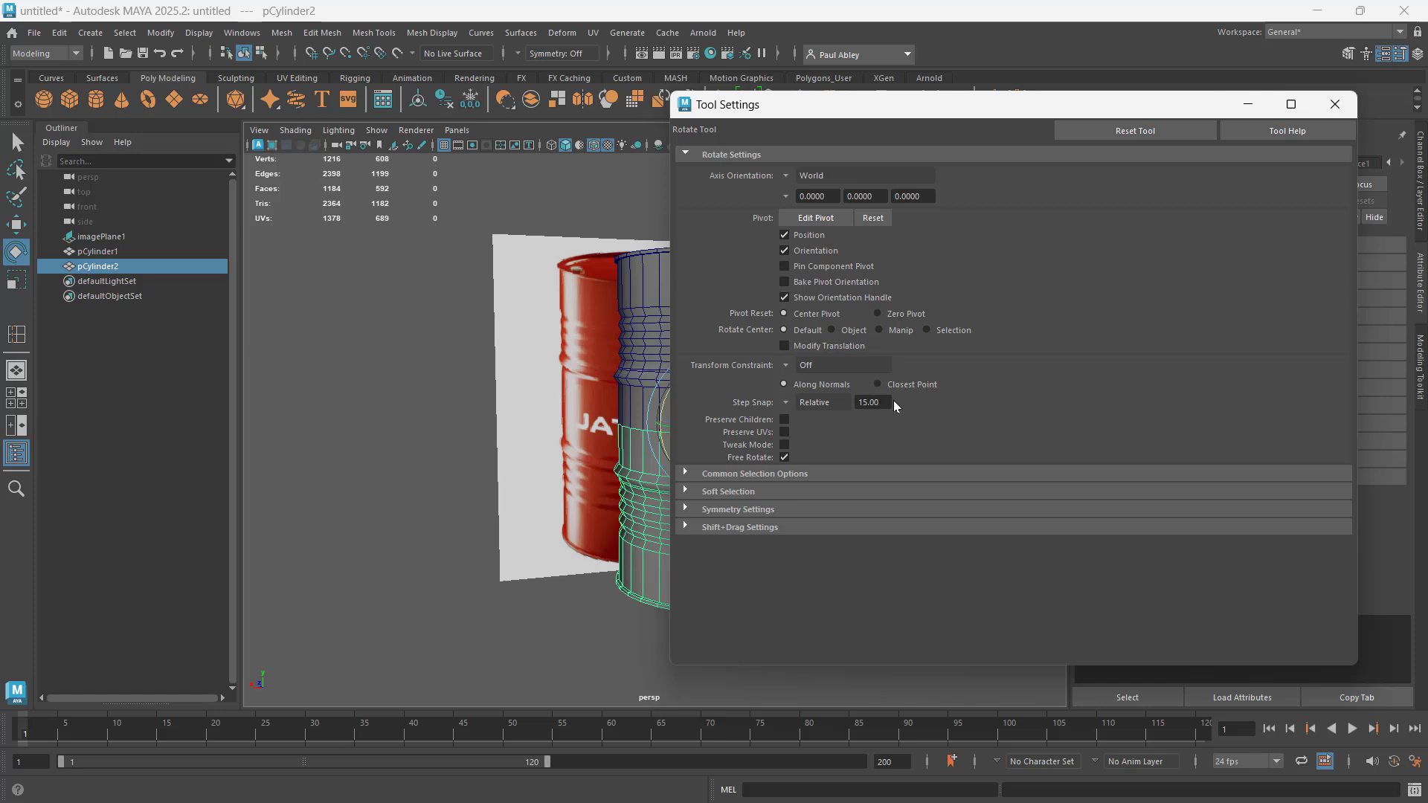
pyautogui.click(1335, 104)
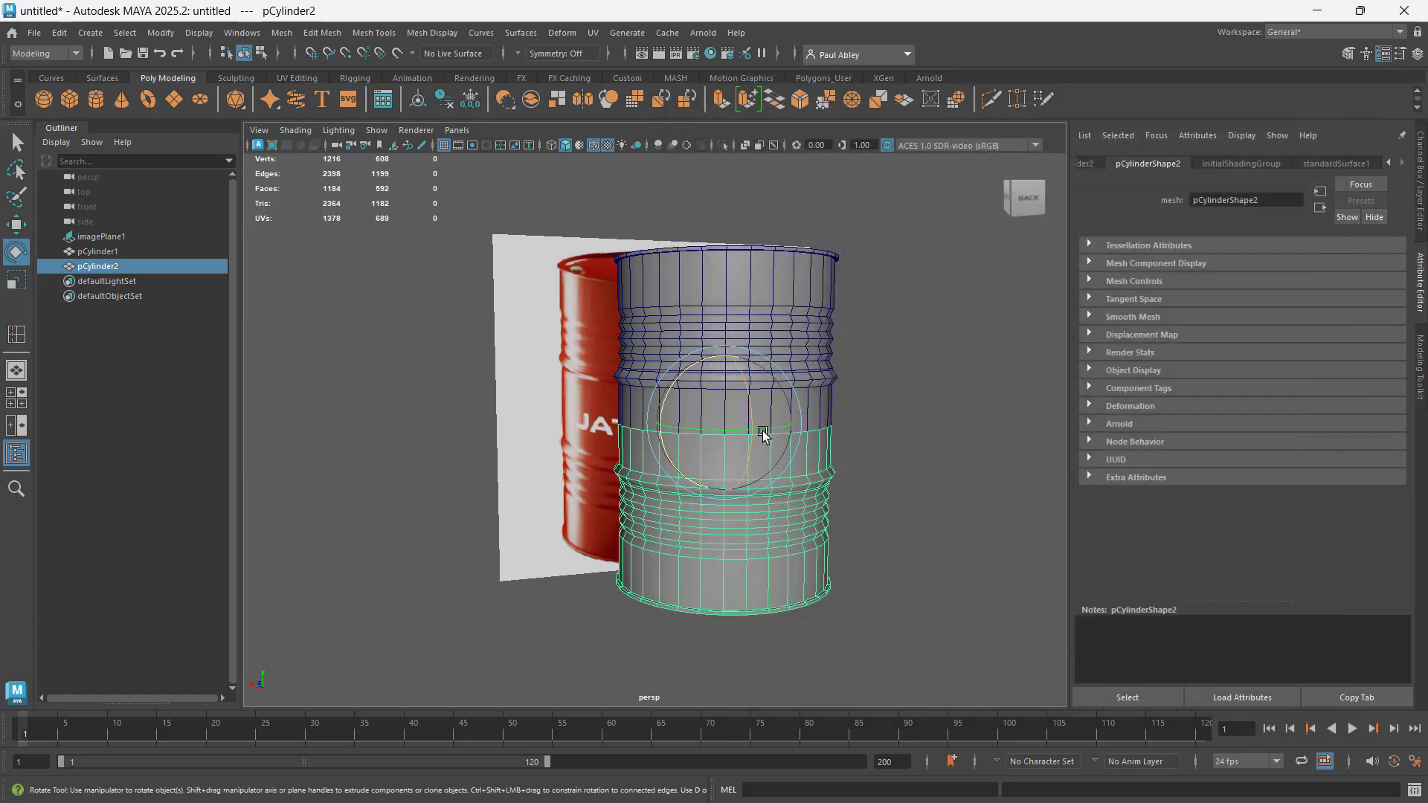
pyautogui.keyDown('alt'); pyautogui.moveTo(674, 409); pyautogui.dragTo(714, 414); pyautogui.keyUp('alt')
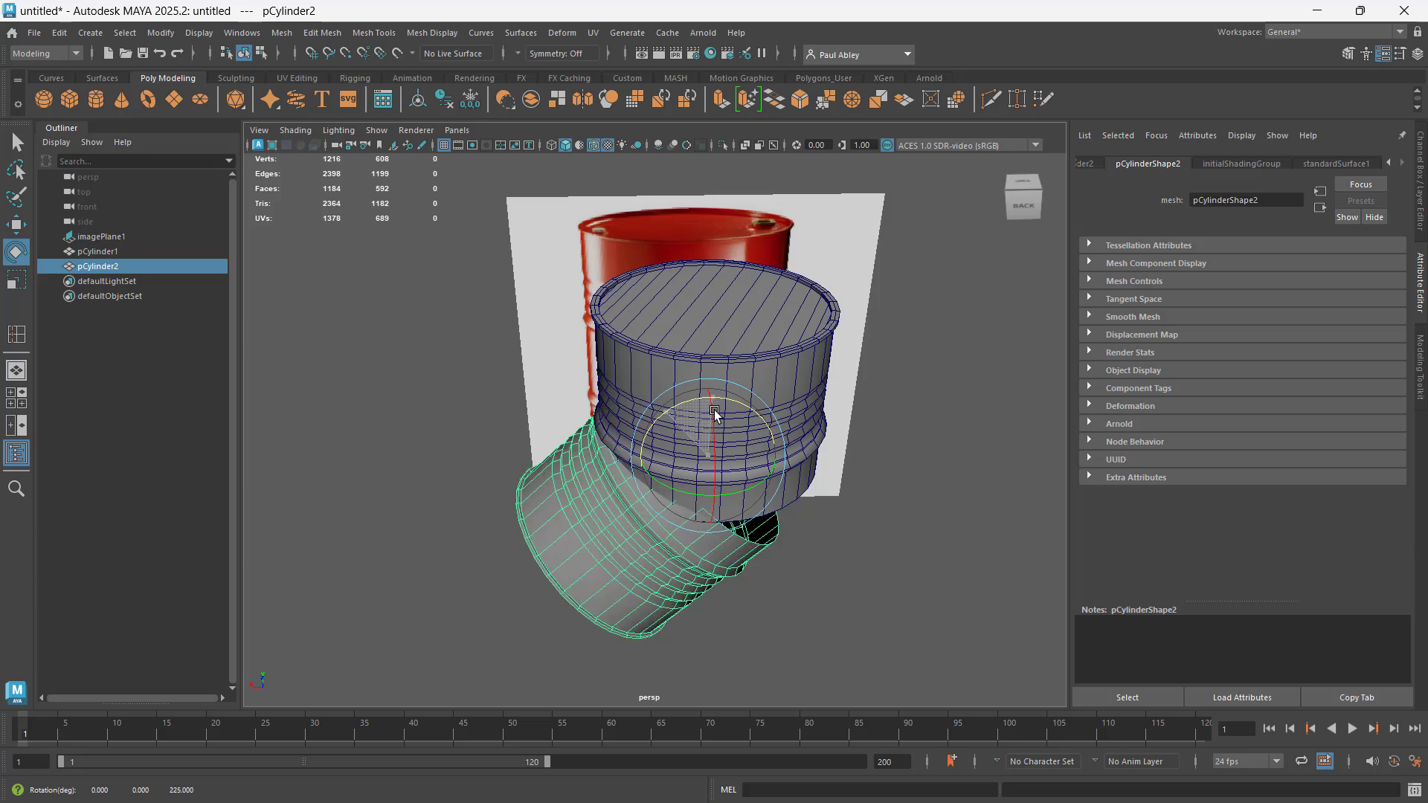
pyautogui.moveTo(705, 414); pyautogui.dragTo(665, 403)
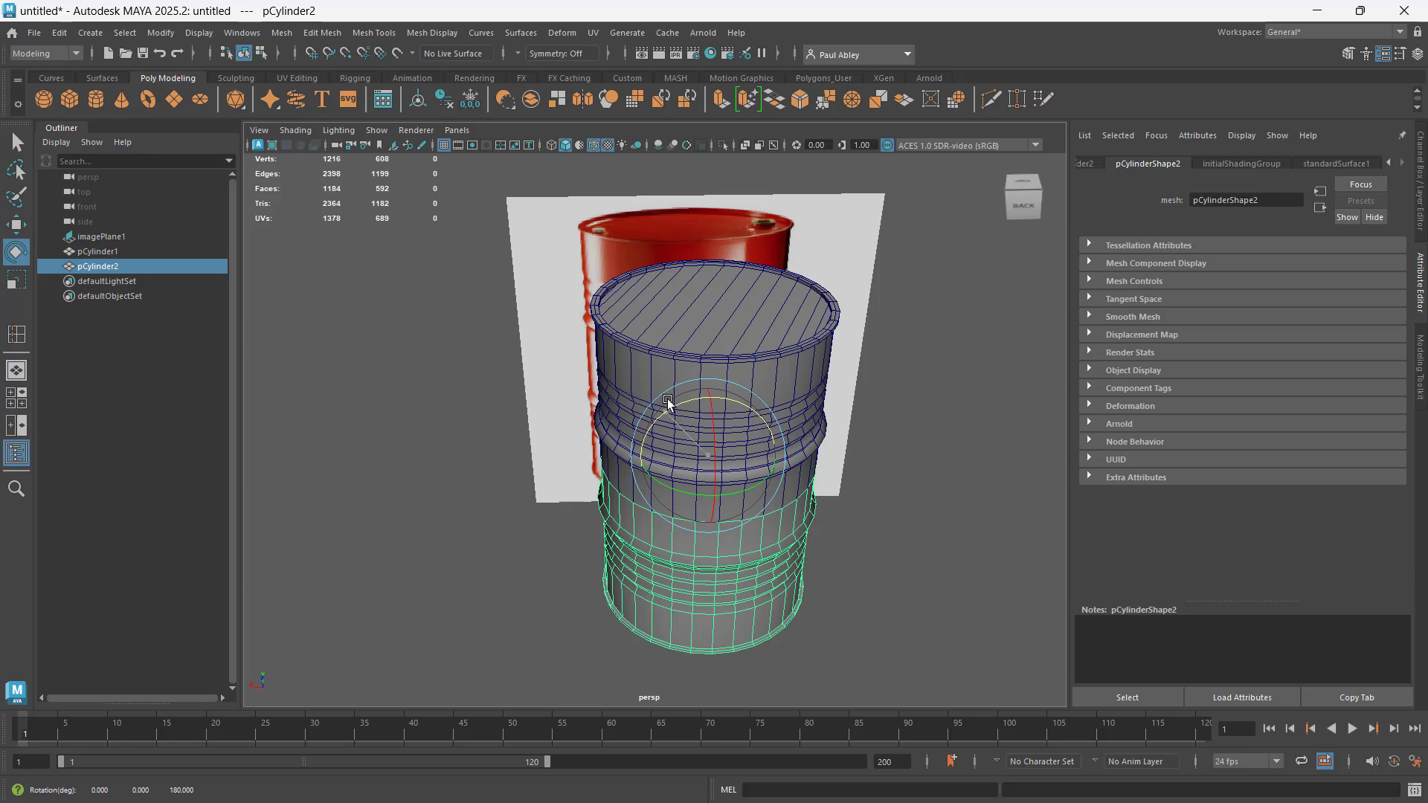
pyautogui.moveTo(668, 403)
pyautogui.mouseDown()
pyautogui.moveTo(714, 407)
pyautogui.moveTo(671, 398)
pyautogui.mouseUp()
pyautogui.keyDown('alt'); pyautogui.moveTo(672, 398); pyautogui.dragTo(808, 474); pyautogui.keyUp('alt')
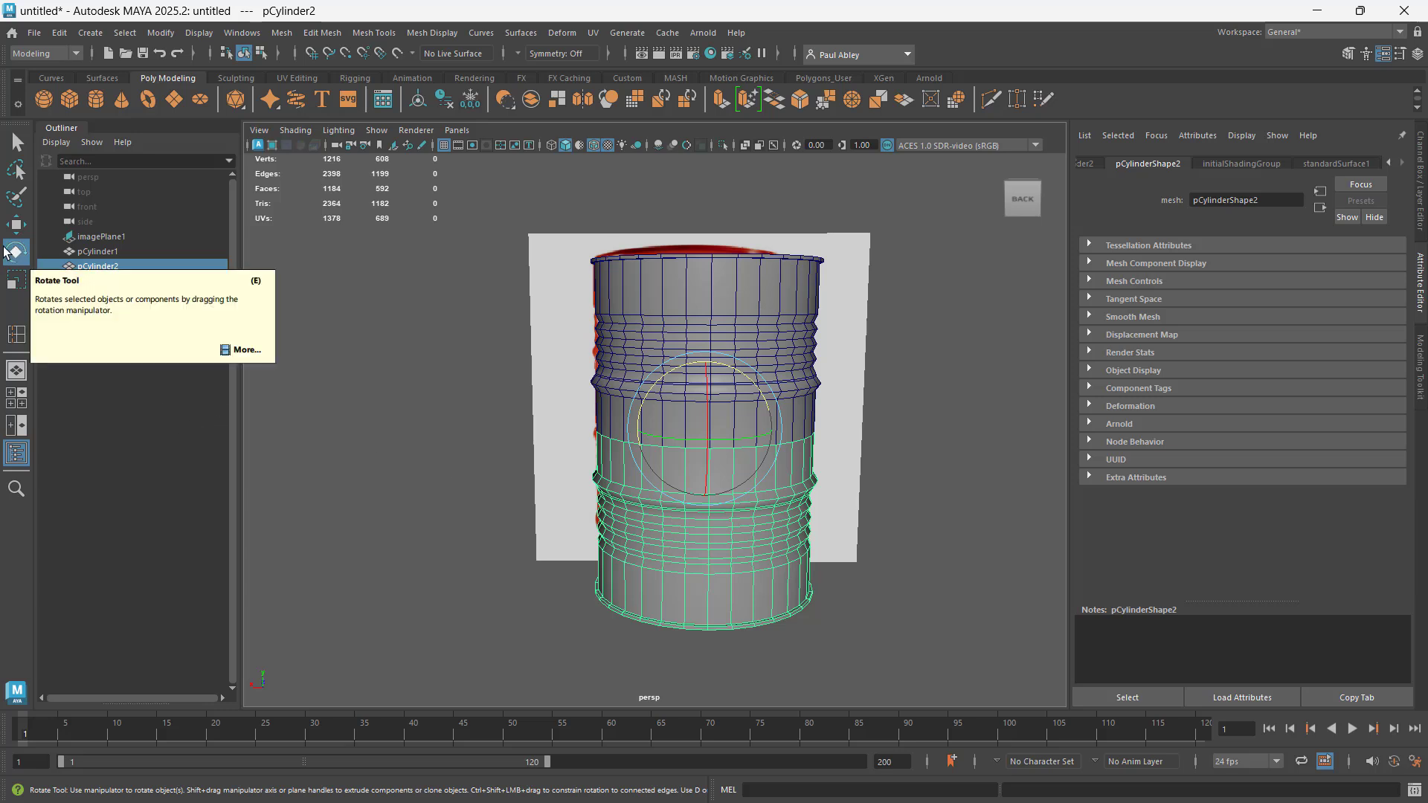
pyautogui.click(398, 425)
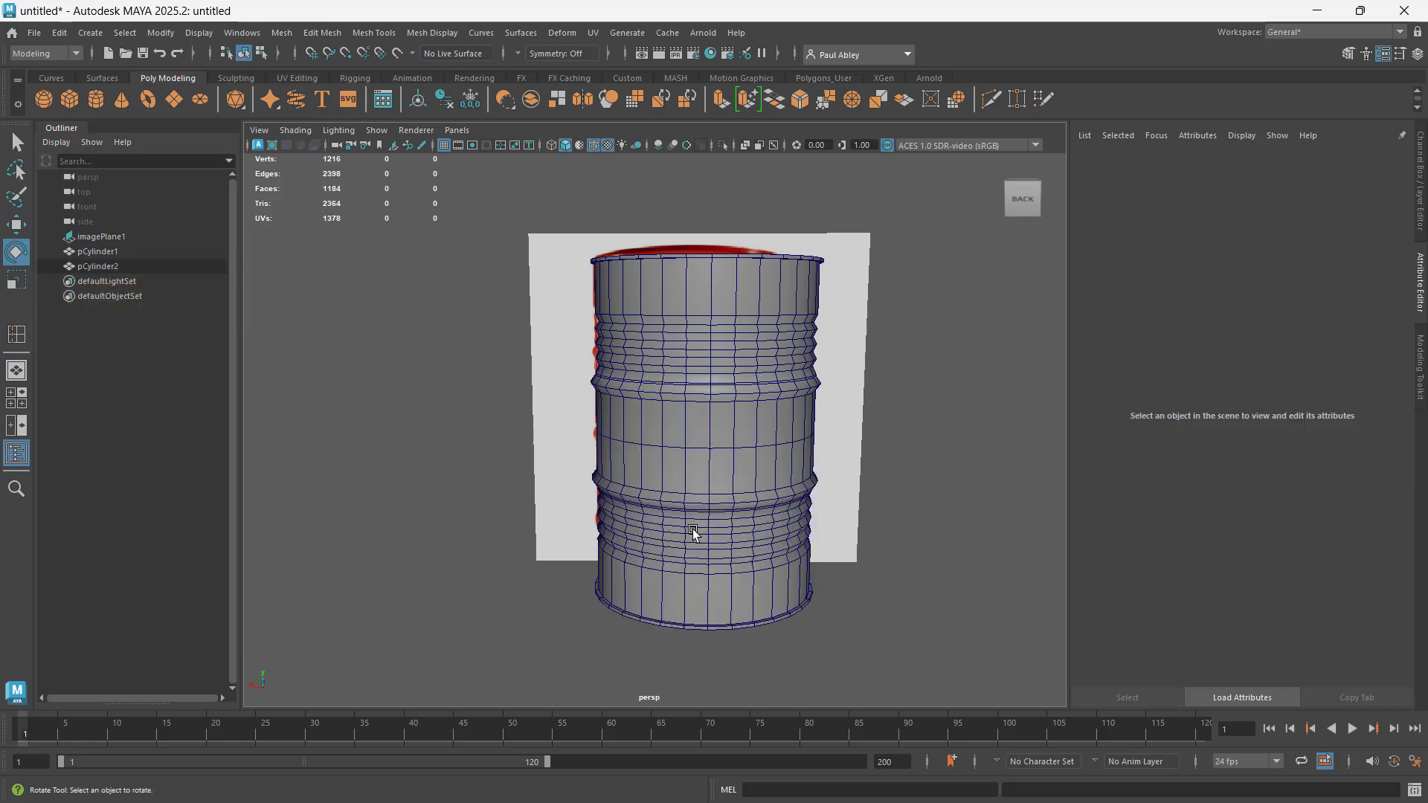
# Select the upper and lower drum halves together and combine them into a single mesh
pyautogui.moveTo(720, 498)
pyautogui.keyDown('alt'); pyautogui.mouseDown()
pyautogui.moveTo(693, 397)
pyautogui.moveTo(577, 448)
pyautogui.moveTo(567, 520)
pyautogui.moveTo(695, 551)
pyautogui.moveTo(805, 621)
pyautogui.moveTo(801, 501)
pyautogui.moveTo(803, 515)
pyautogui.moveTo(537, 510)
pyautogui.moveTo(551, 542)
pyautogui.moveTo(707, 548)
pyautogui.moveTo(729, 517)
pyautogui.mouseUp(); pyautogui.keyUp('alt')
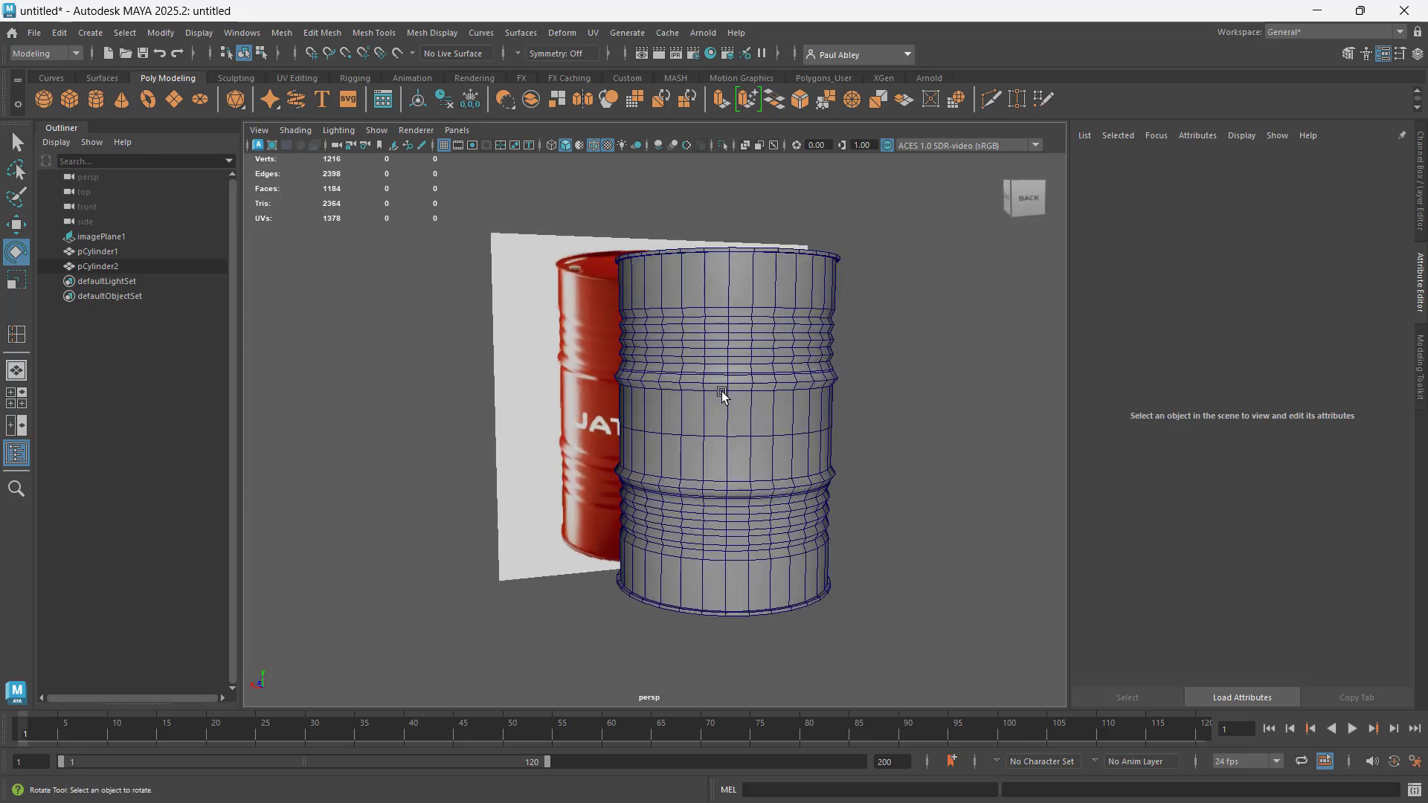
pyautogui.moveTo(725, 391); pyautogui.dragTo(786, 356, button='right')
pyautogui.click(733, 339)
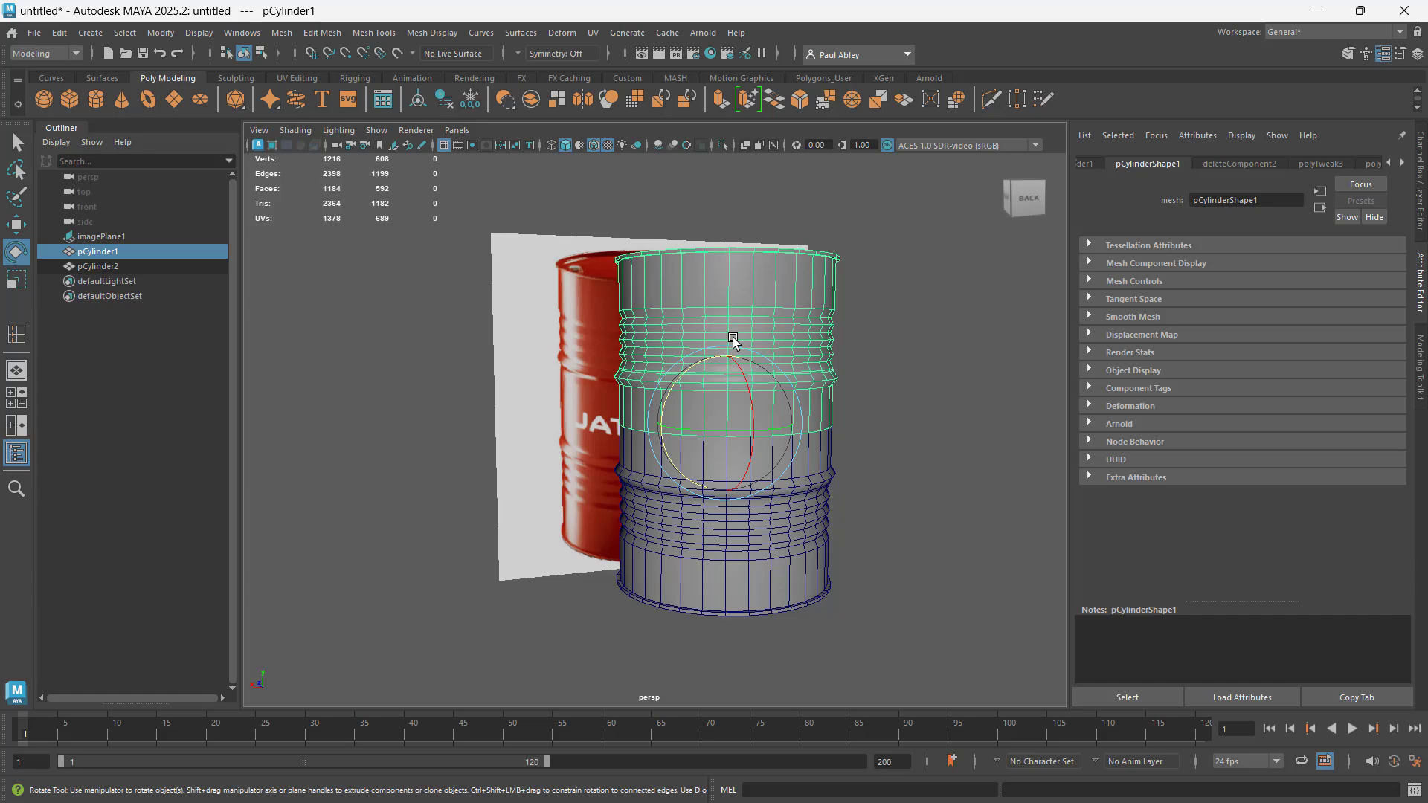
pyautogui.click(764, 548)
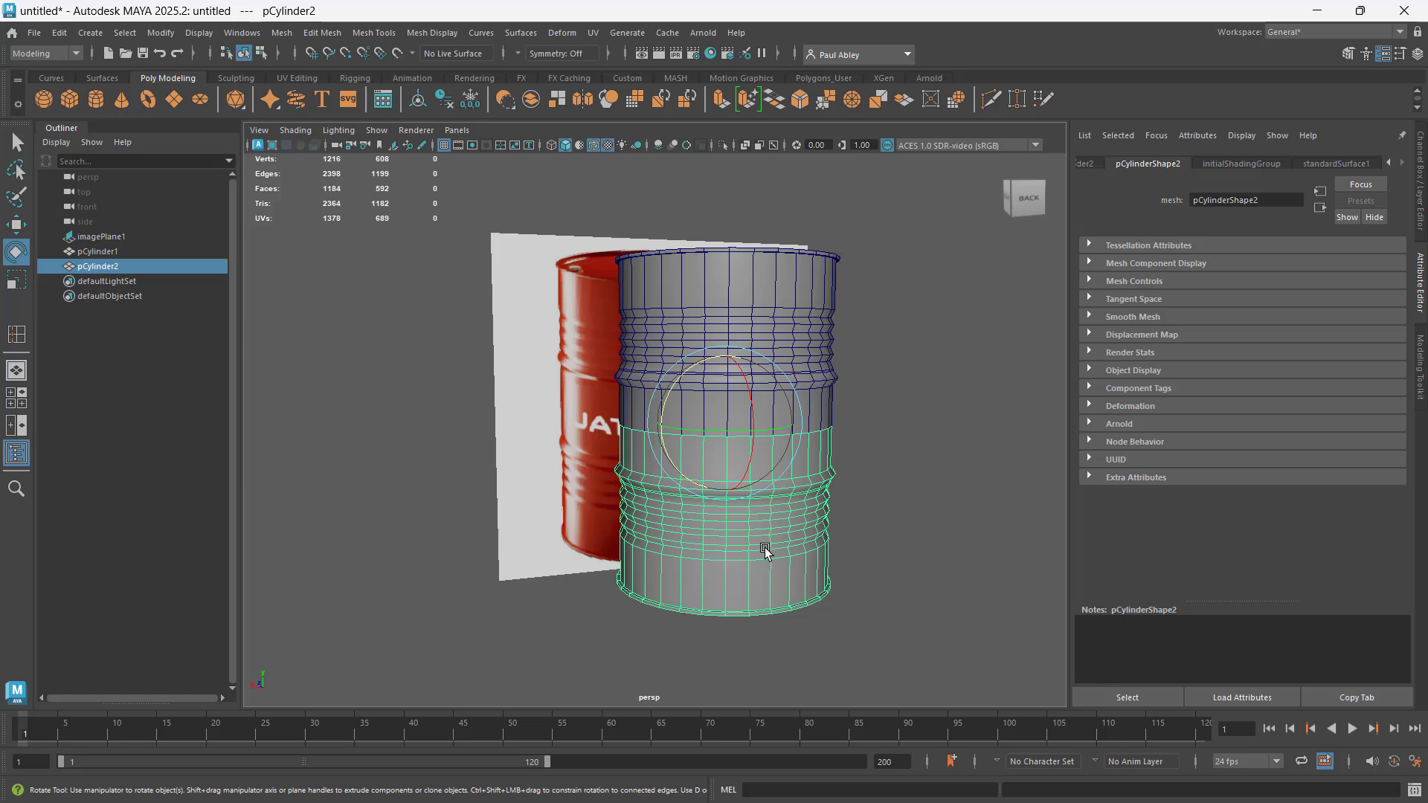
pyautogui.press('w')
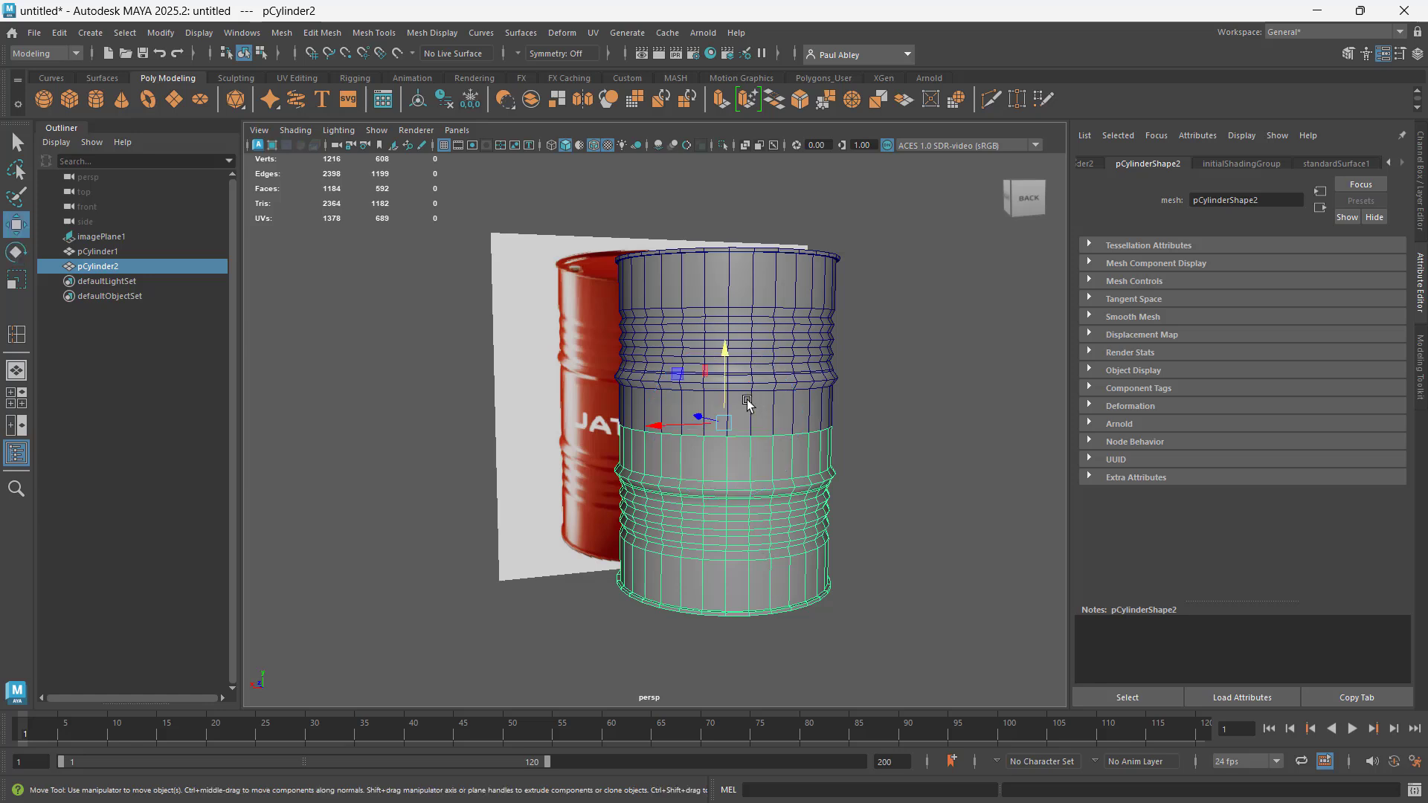
pyautogui.keyDown('shift'); pyautogui.click(789, 280); pyautogui.keyUp('shift')
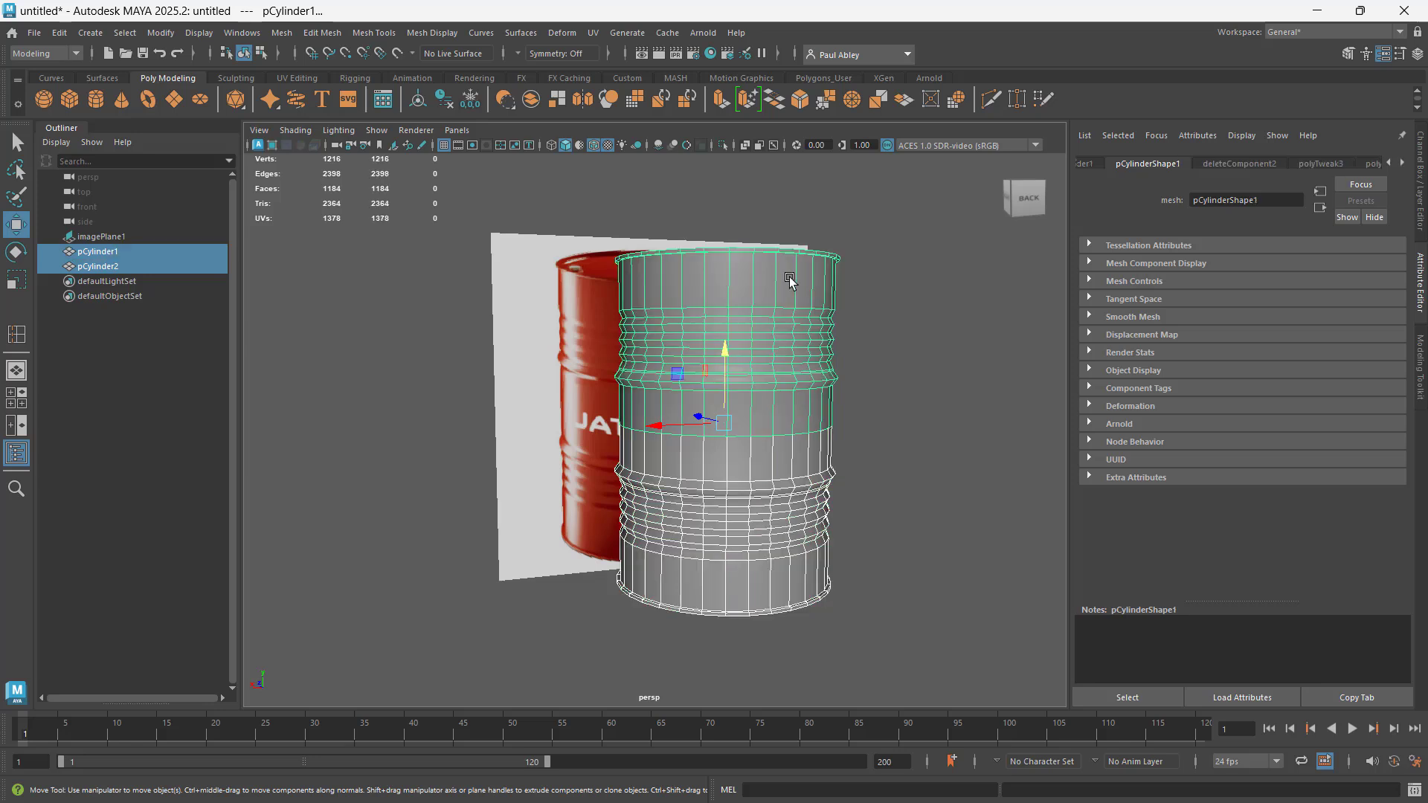
pyautogui.keyDown('shift'); pyautogui.moveTo(790, 280); pyautogui.dragTo(748, 608, button='right'); pyautogui.keyUp('shift')
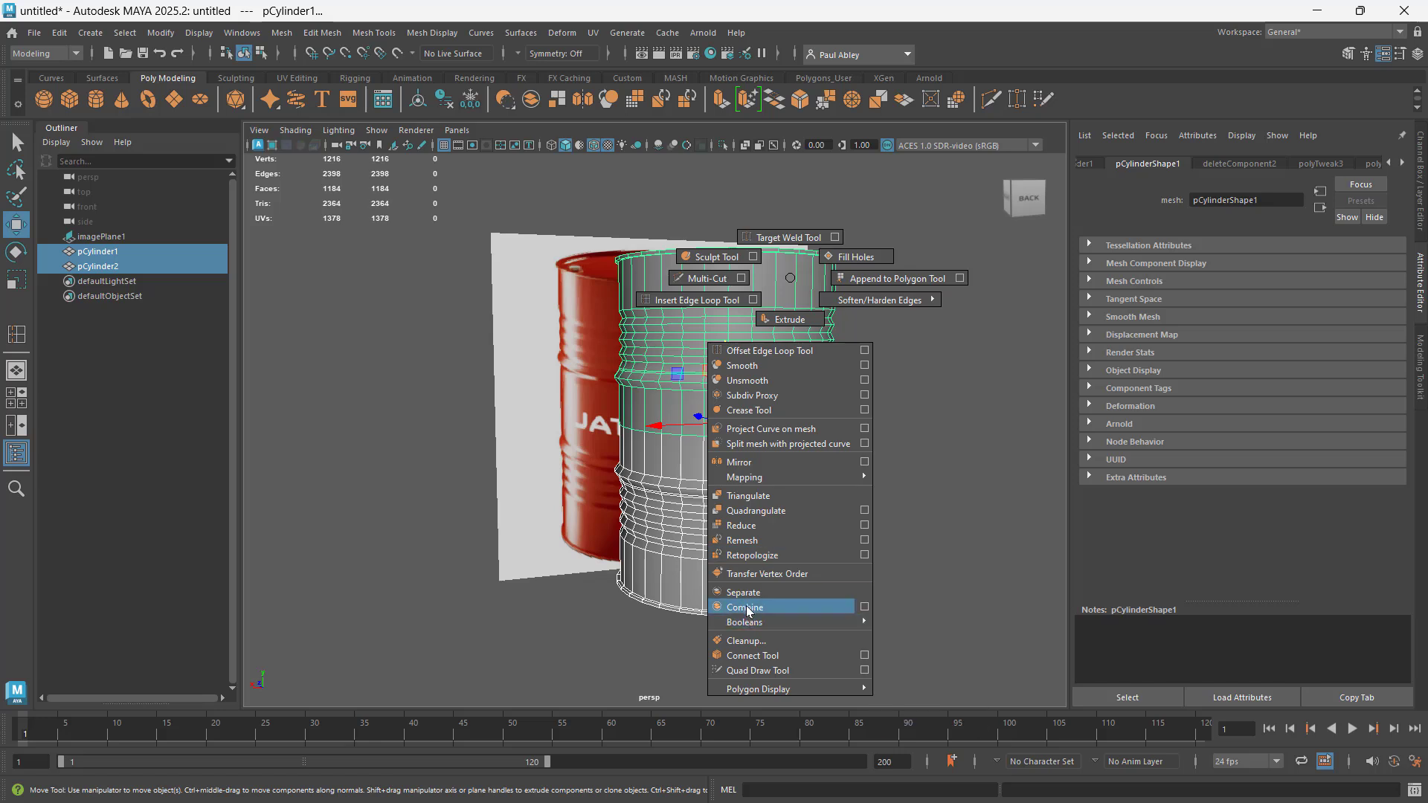
pyautogui.keyDown('shift'); pyautogui.moveTo(749, 612); pyautogui.dragTo(747, 608, button='right'); pyautogui.keyUp('shift')
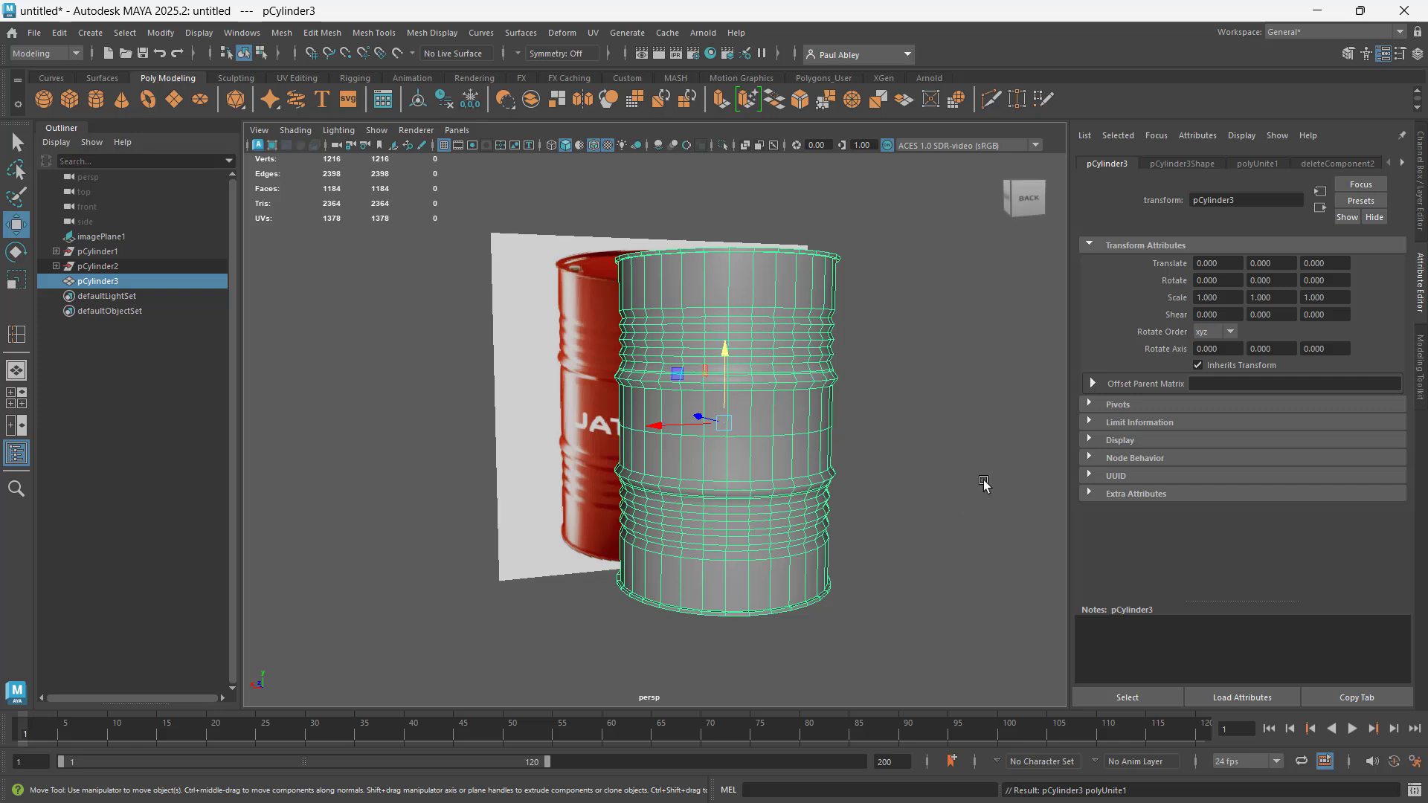
pyautogui.click(942, 424)
# Select the overlapping vertices around the drum's mid-height seam and merge them with a 0.01 distance threshold
pyautogui.click(769, 405)
pyautogui.rightClick(715, 448)
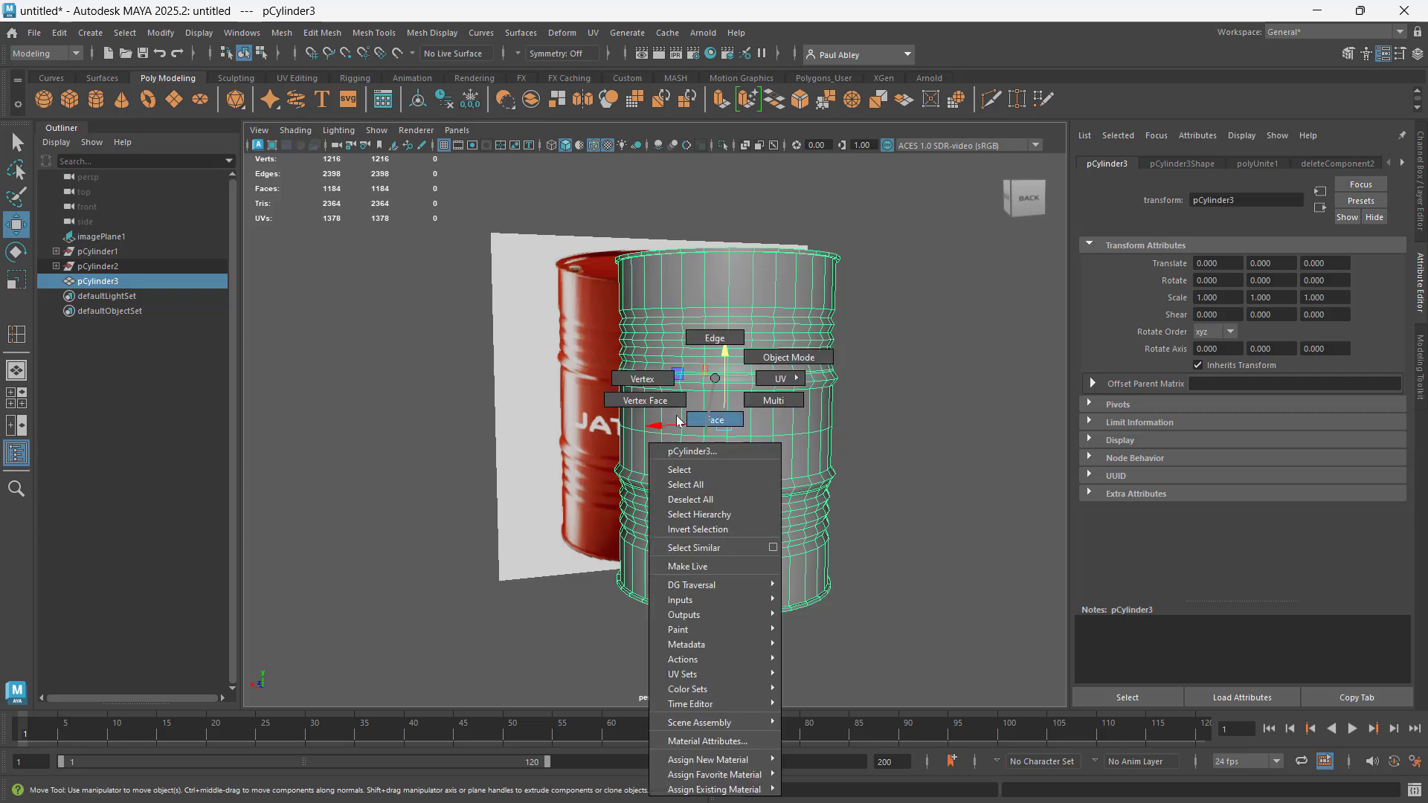
pyautogui.click(657, 380)
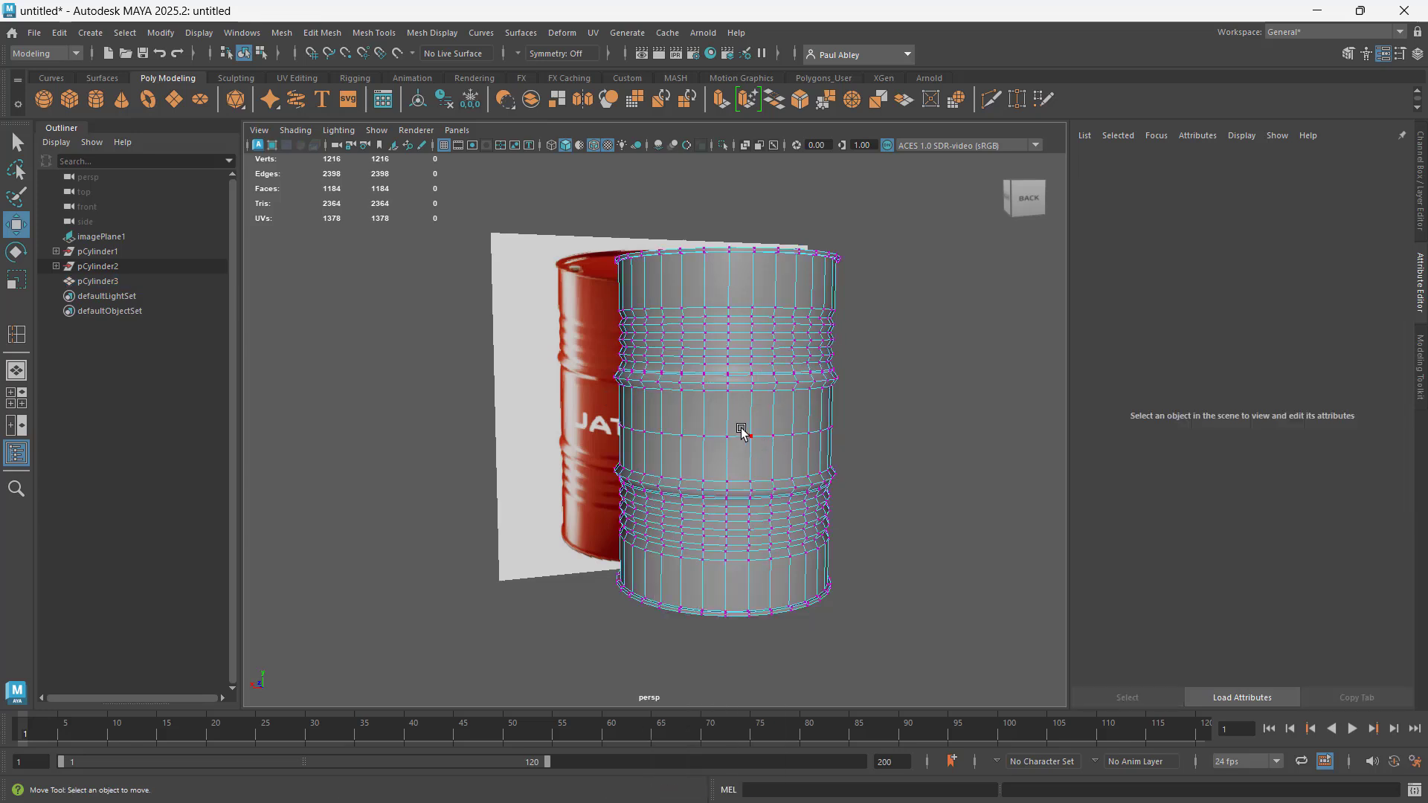
pyautogui.keyDown('alt'); pyautogui.moveTo(741, 432); pyautogui.dragTo(725, 413); pyautogui.keyUp('alt')
pyautogui.moveTo(582, 398); pyautogui.dragTo(859, 437)
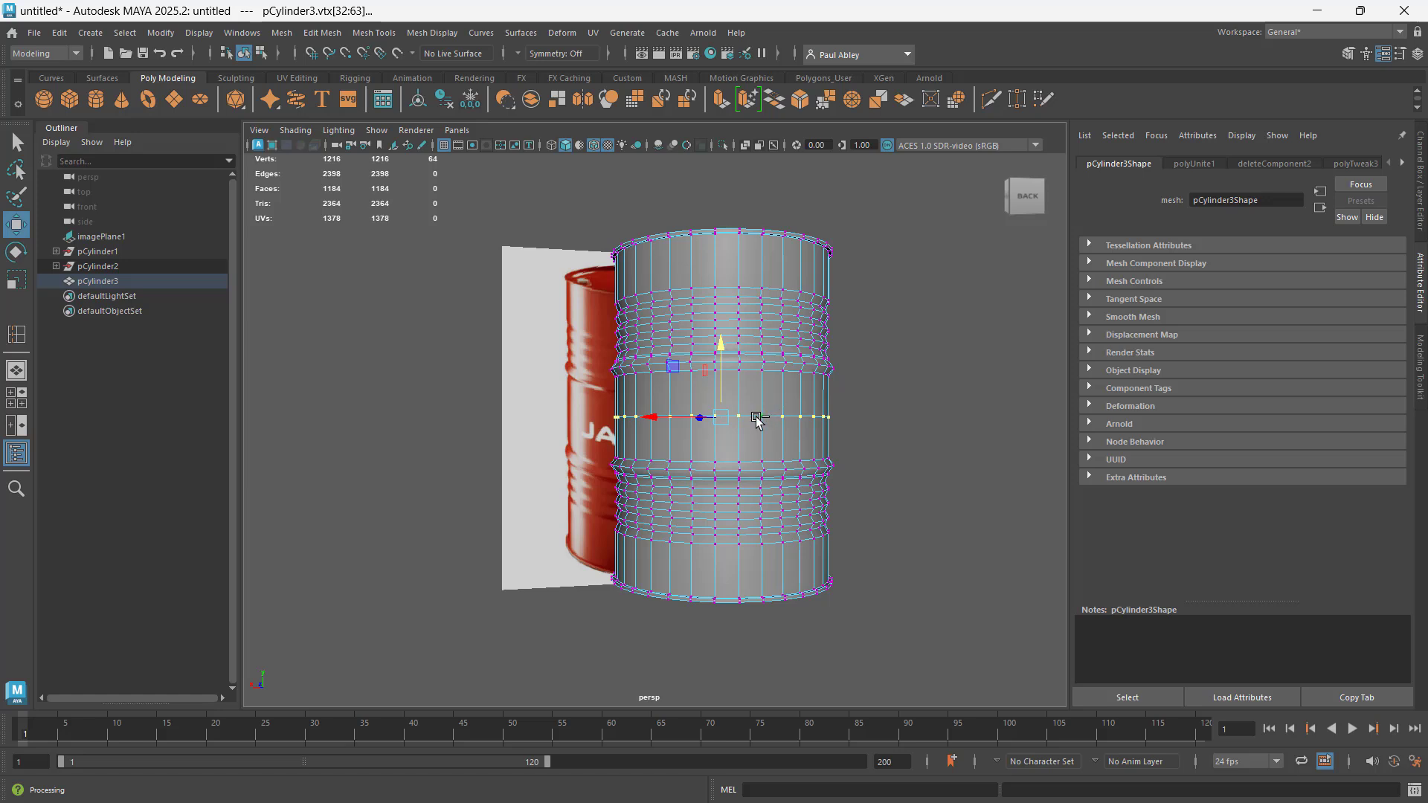
pyautogui.keyDown('shift'); pyautogui.rightClick(756, 418); pyautogui.keyUp('shift')
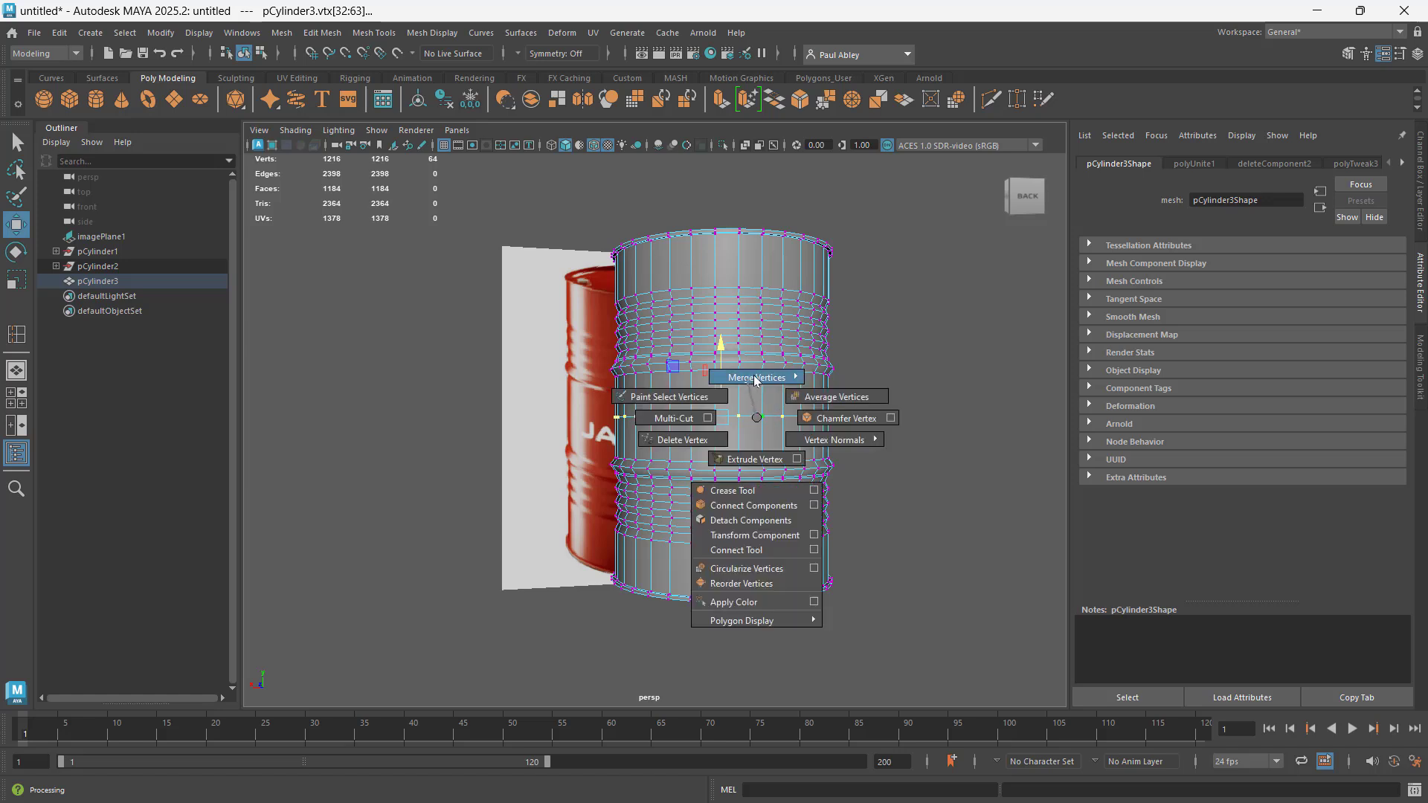
pyautogui.moveTo(754, 376)
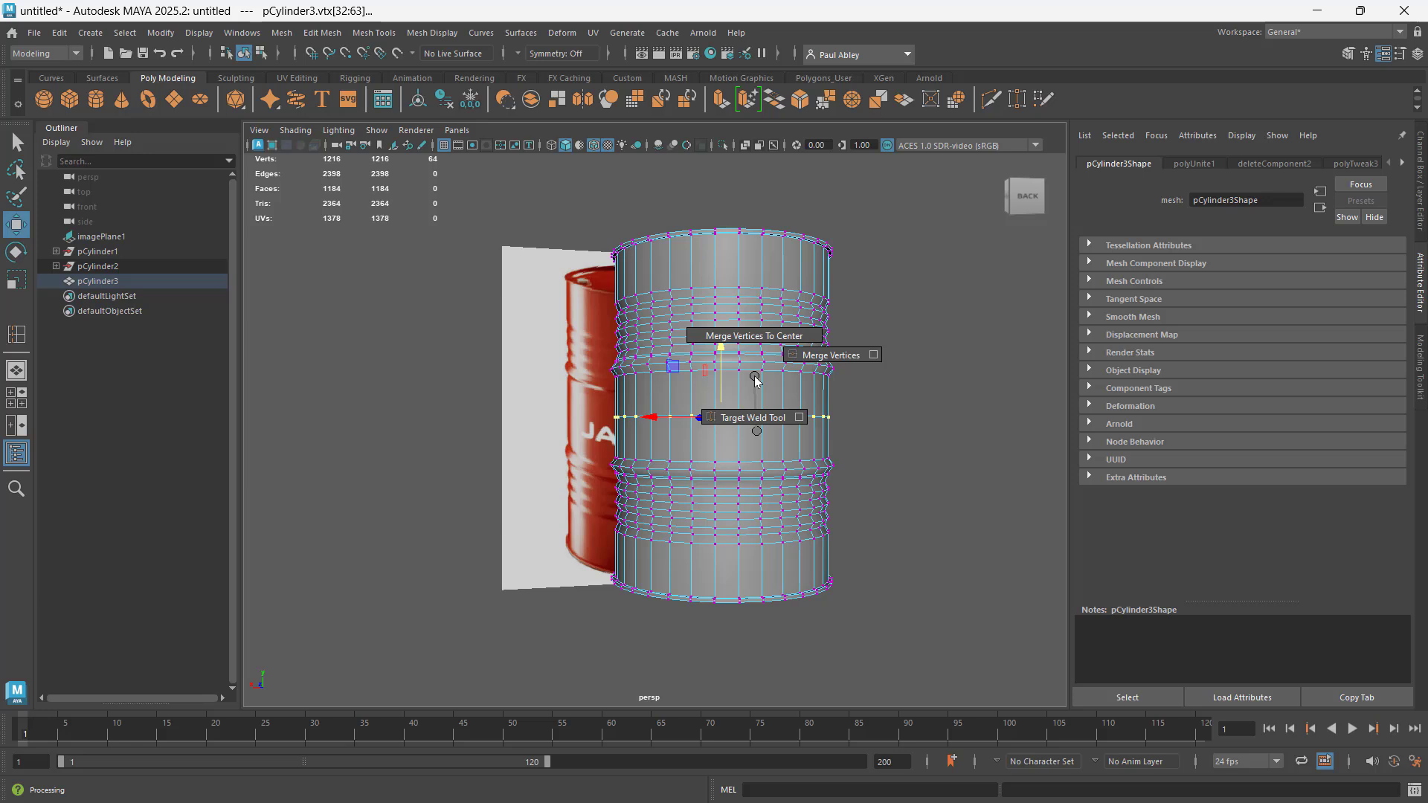
pyautogui.click(830, 356)
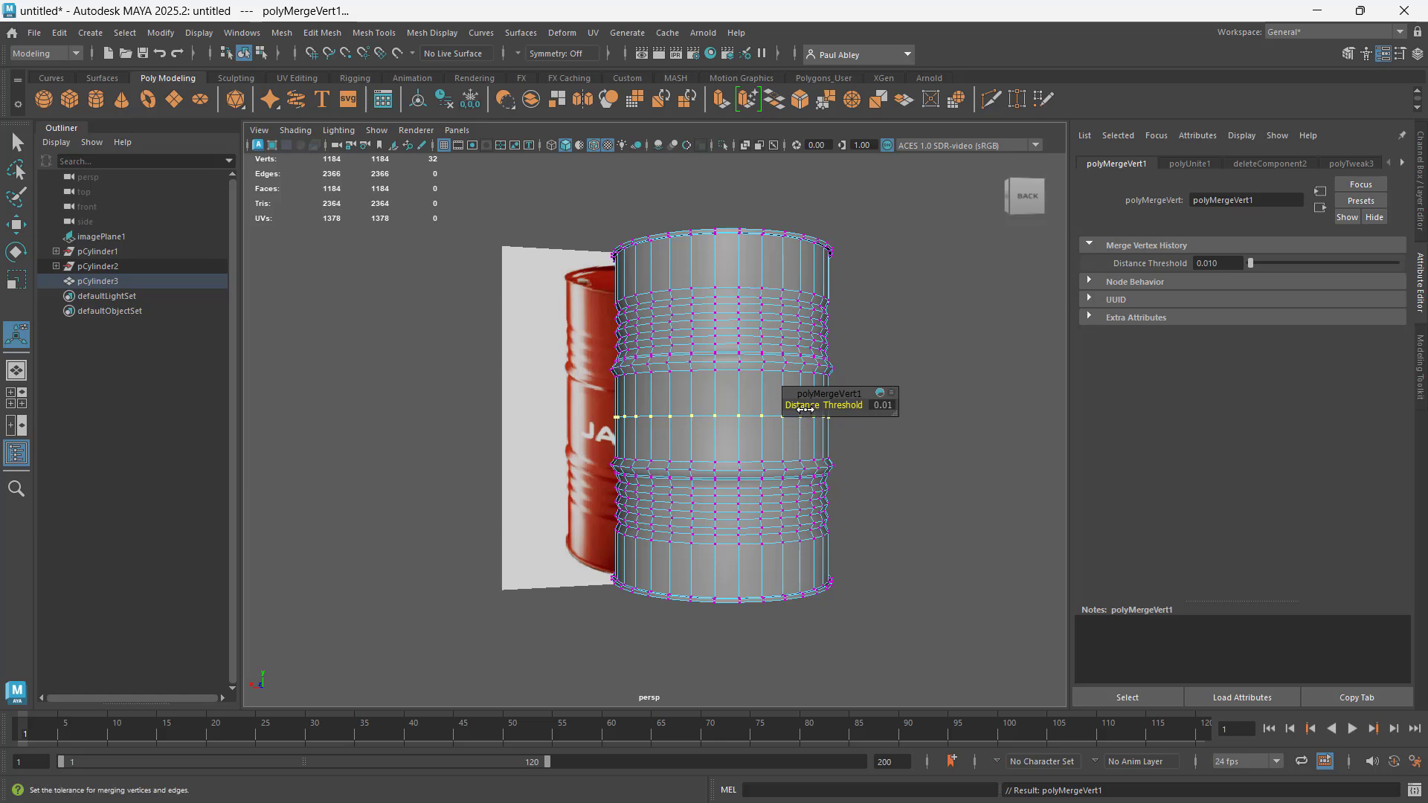
pyautogui.moveTo(848, 395); pyautogui.dragTo(930, 352)
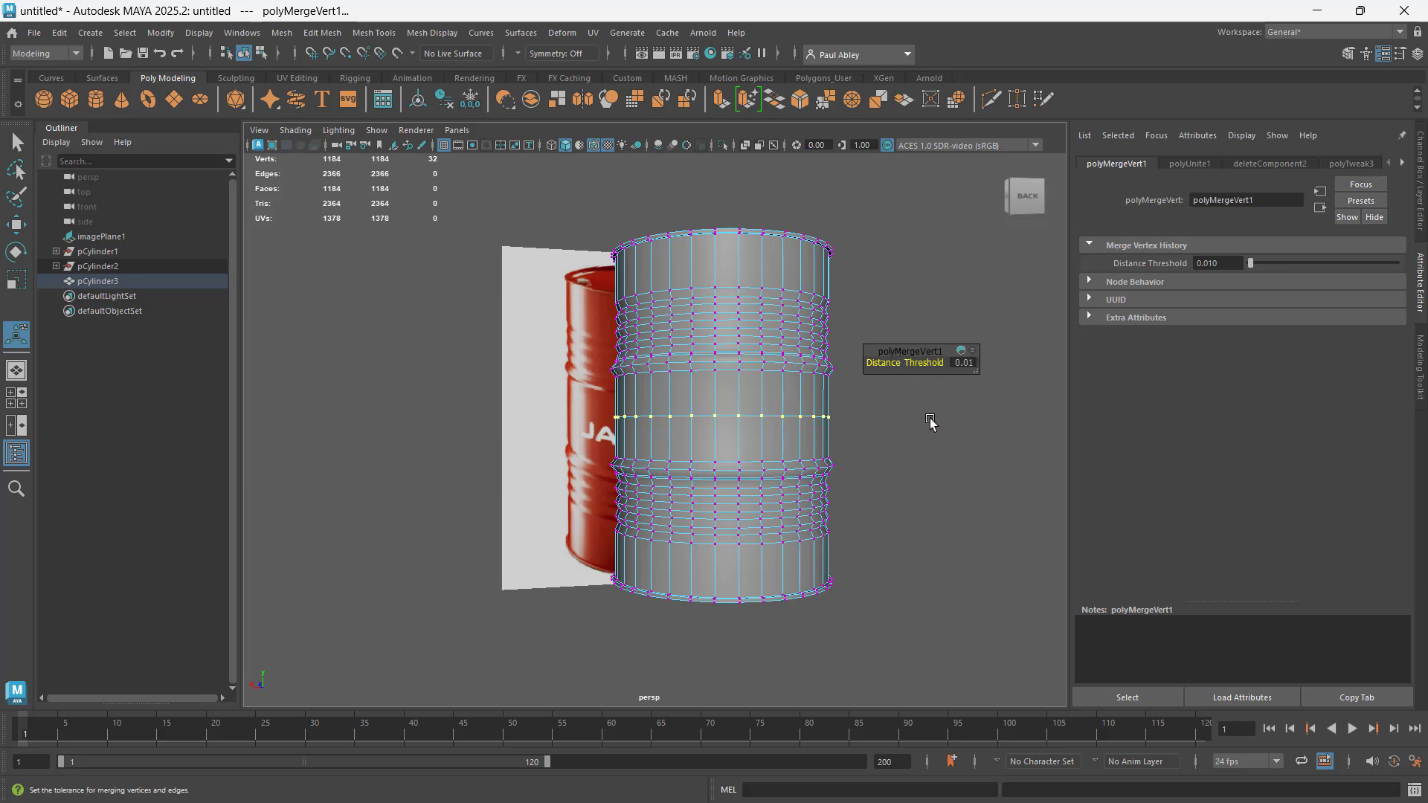
pyautogui.press('q')
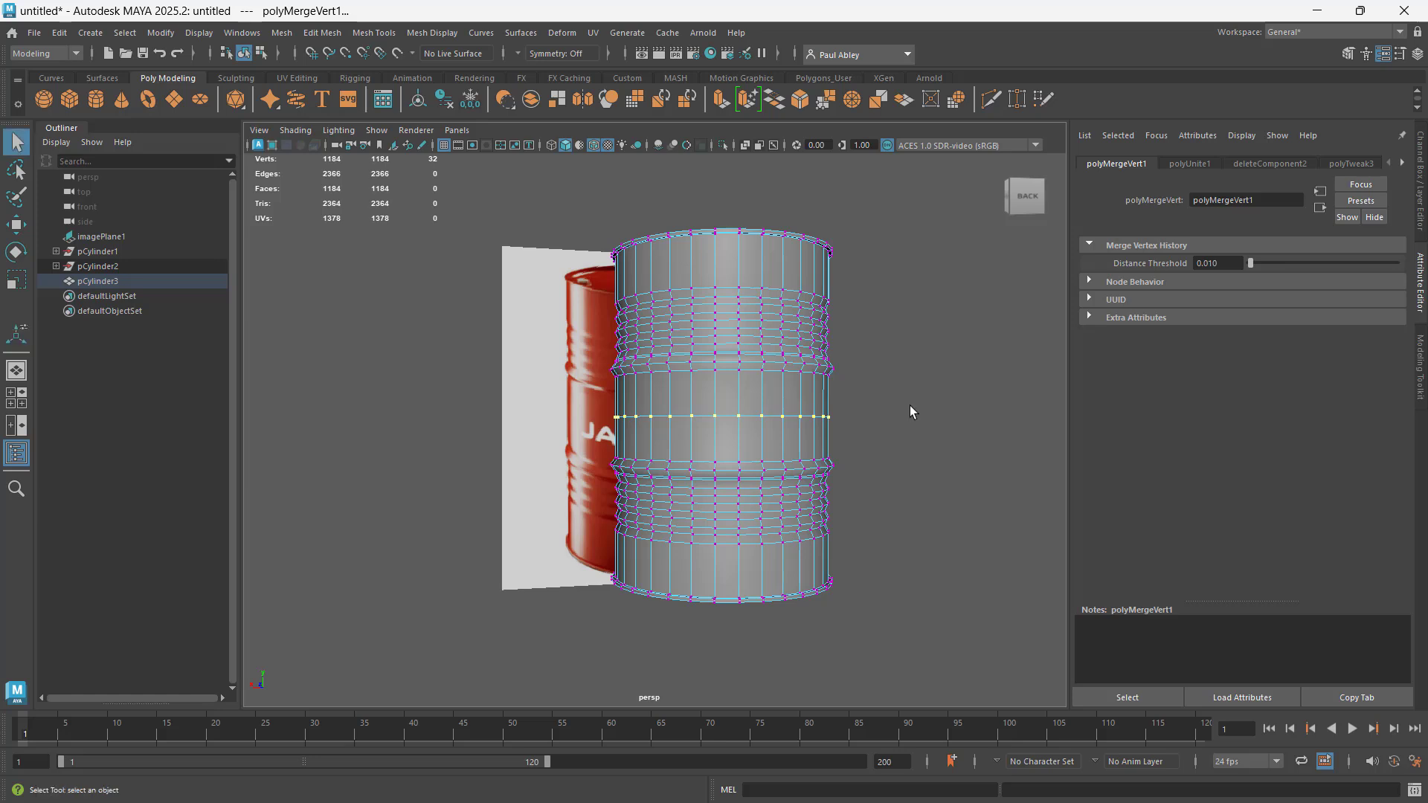
# Clear the vertex selection, return to object mode and select the whole combined drum
pyautogui.moveTo(885, 394)
pyautogui.keyDown('alt'); pyautogui.mouseDown()
pyautogui.moveTo(842, 373)
pyautogui.moveTo(873, 390)
pyautogui.mouseUp(); pyautogui.keyUp('alt')
pyautogui.click(874, 390)
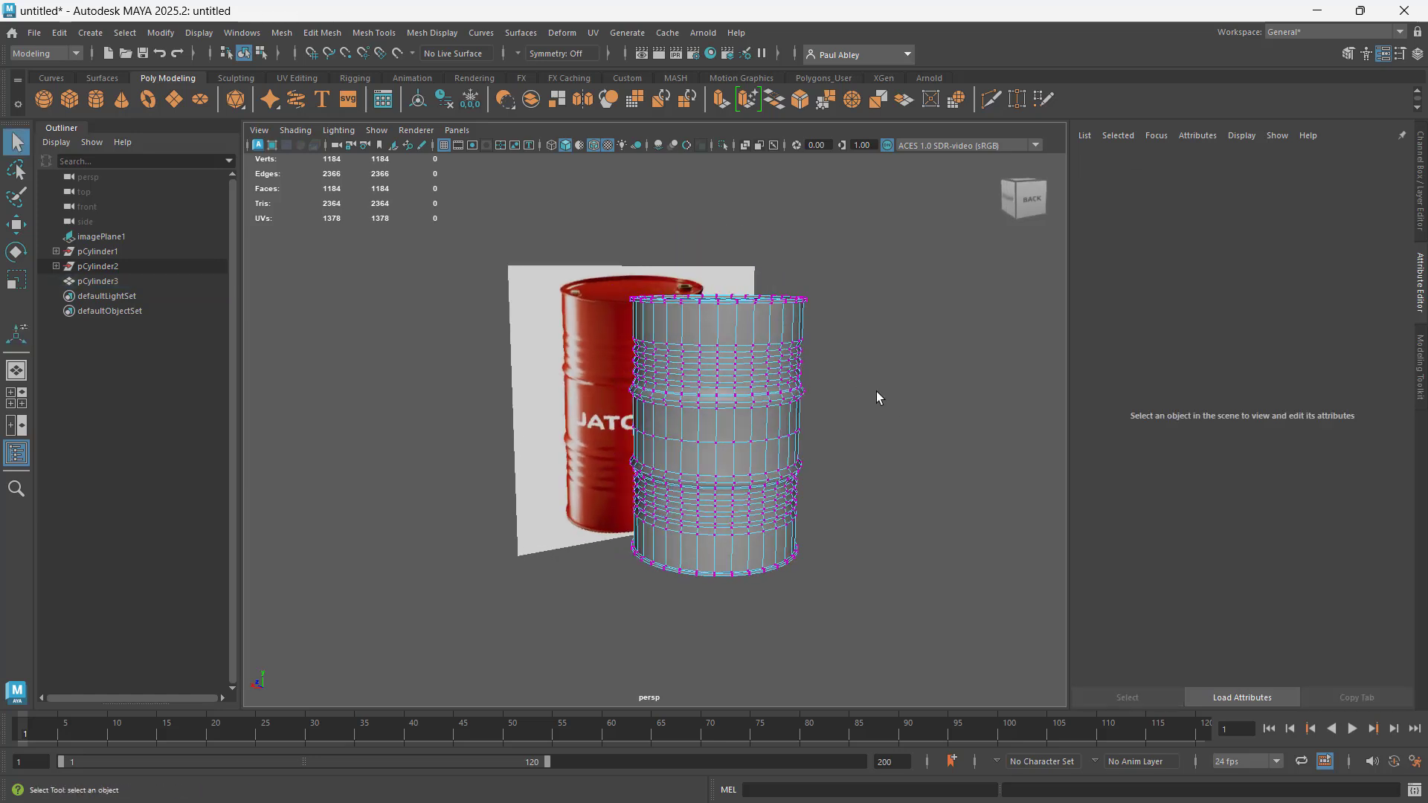
pyautogui.moveTo(876, 391); pyautogui.dragTo(947, 356, button='right')
pyautogui.click(757, 399)
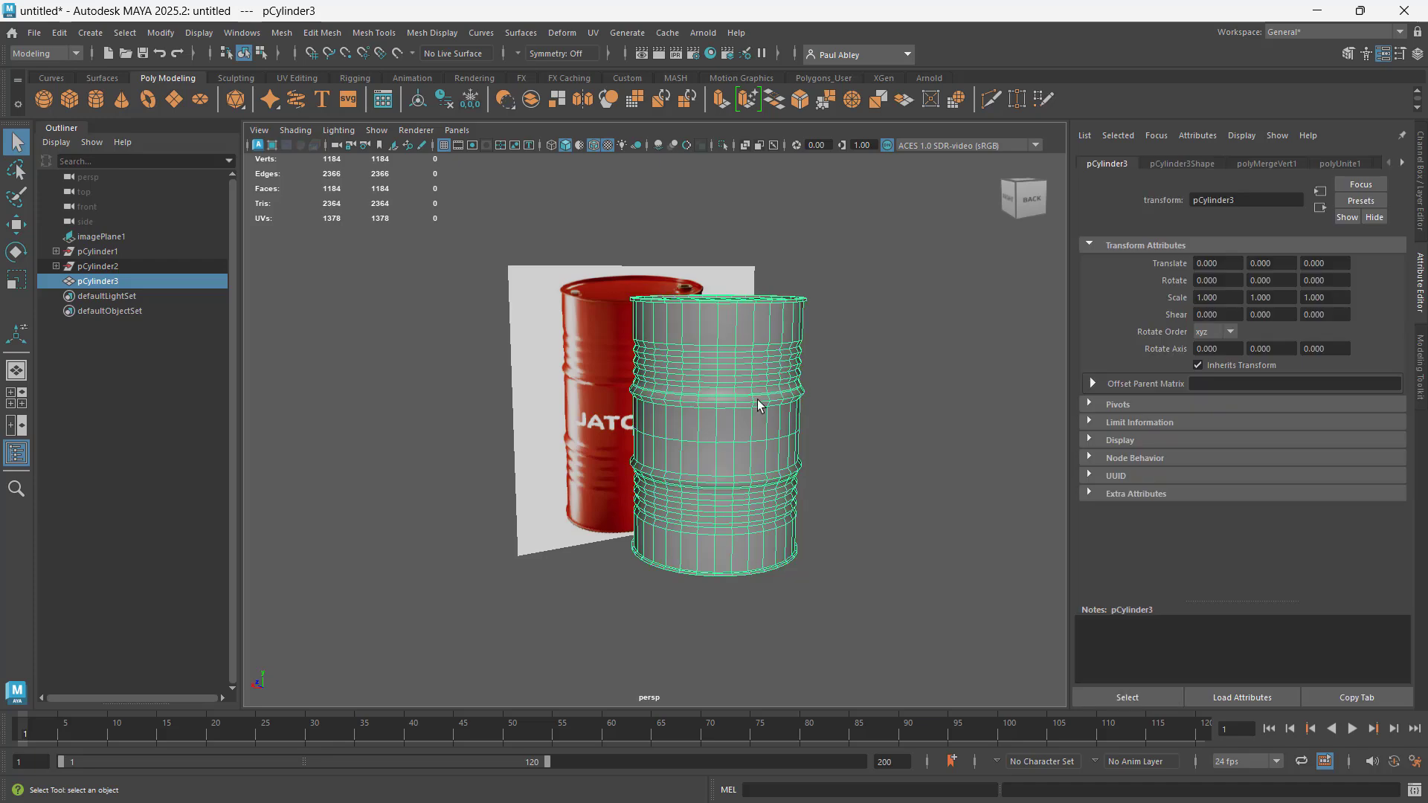
pyautogui.click(890, 408)
pyautogui.click(731, 413)
# Hide the wireframe overlay on shaded objects, deselect the drum and inspect its shaded surface against the reference image
pyautogui.keyDown('alt'); pyautogui.moveTo(755, 414); pyautogui.dragTo(694, 417); pyautogui.keyUp('alt')
pyautogui.scroll(5, 695, 416)
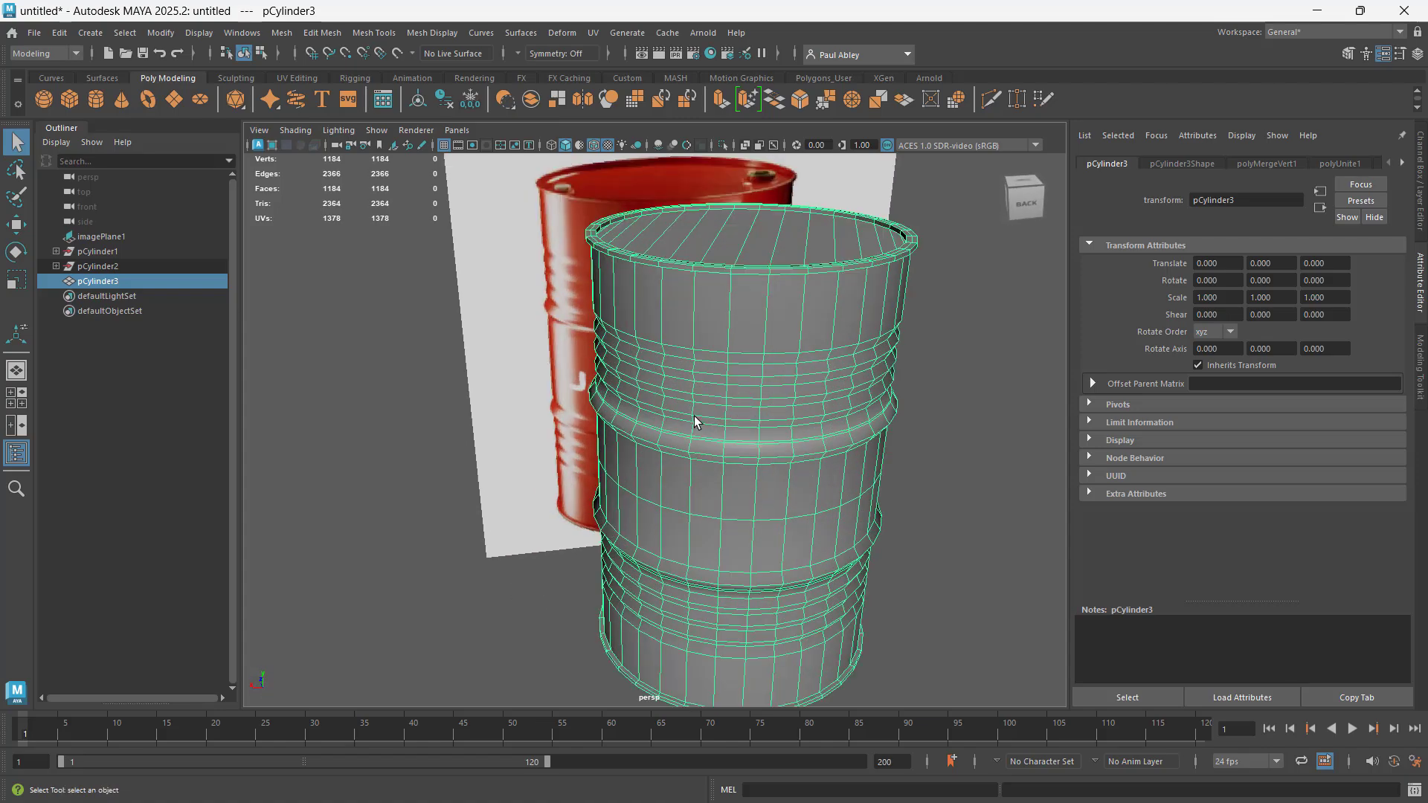
pyautogui.keyDown('alt'); pyautogui.moveTo(606, 368); pyautogui.dragTo(650, 301); pyautogui.keyUp('alt')
pyautogui.keyDown('alt'); pyautogui.moveTo(650, 298); pyautogui.dragTo(724, 351, button='right'); pyautogui.keyUp('alt')
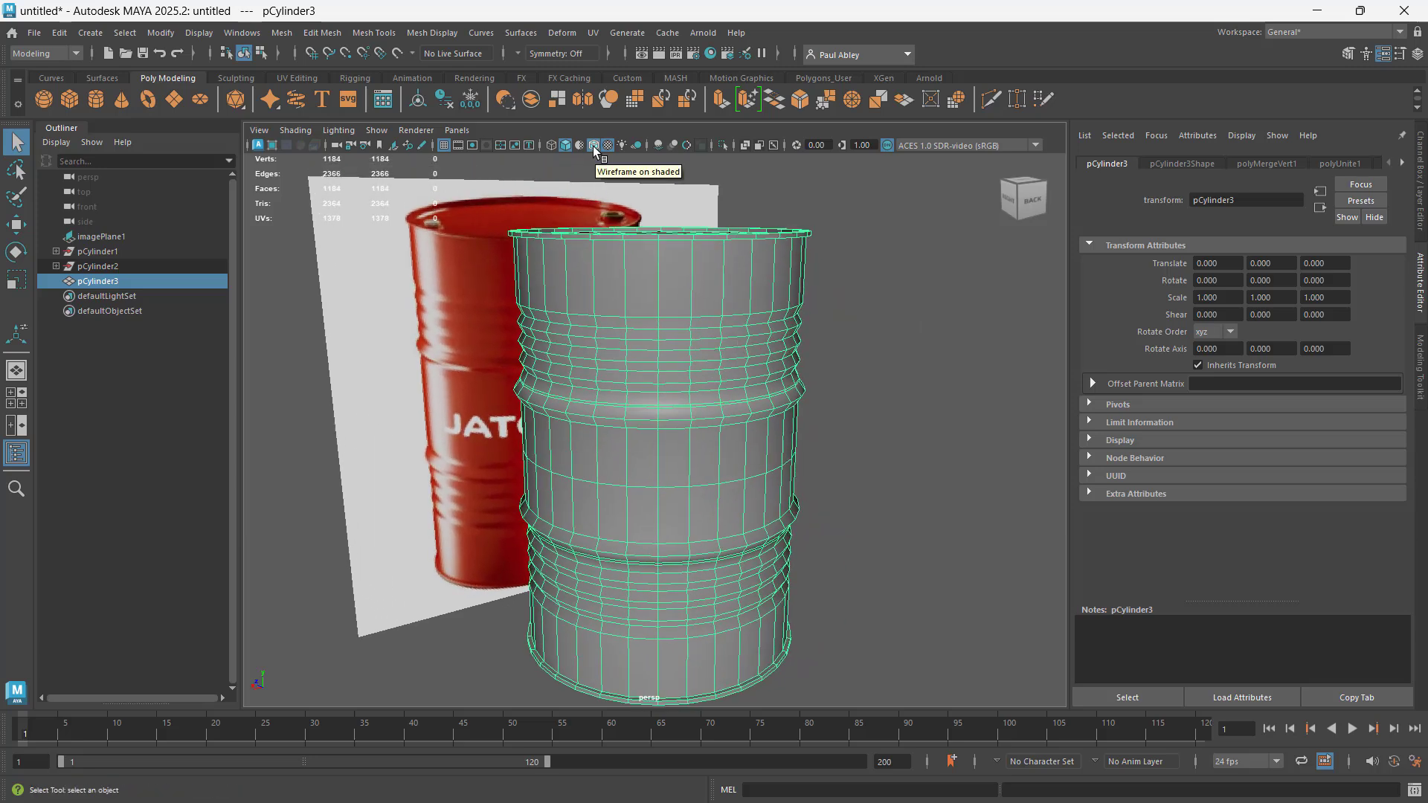
pyautogui.click(883, 375)
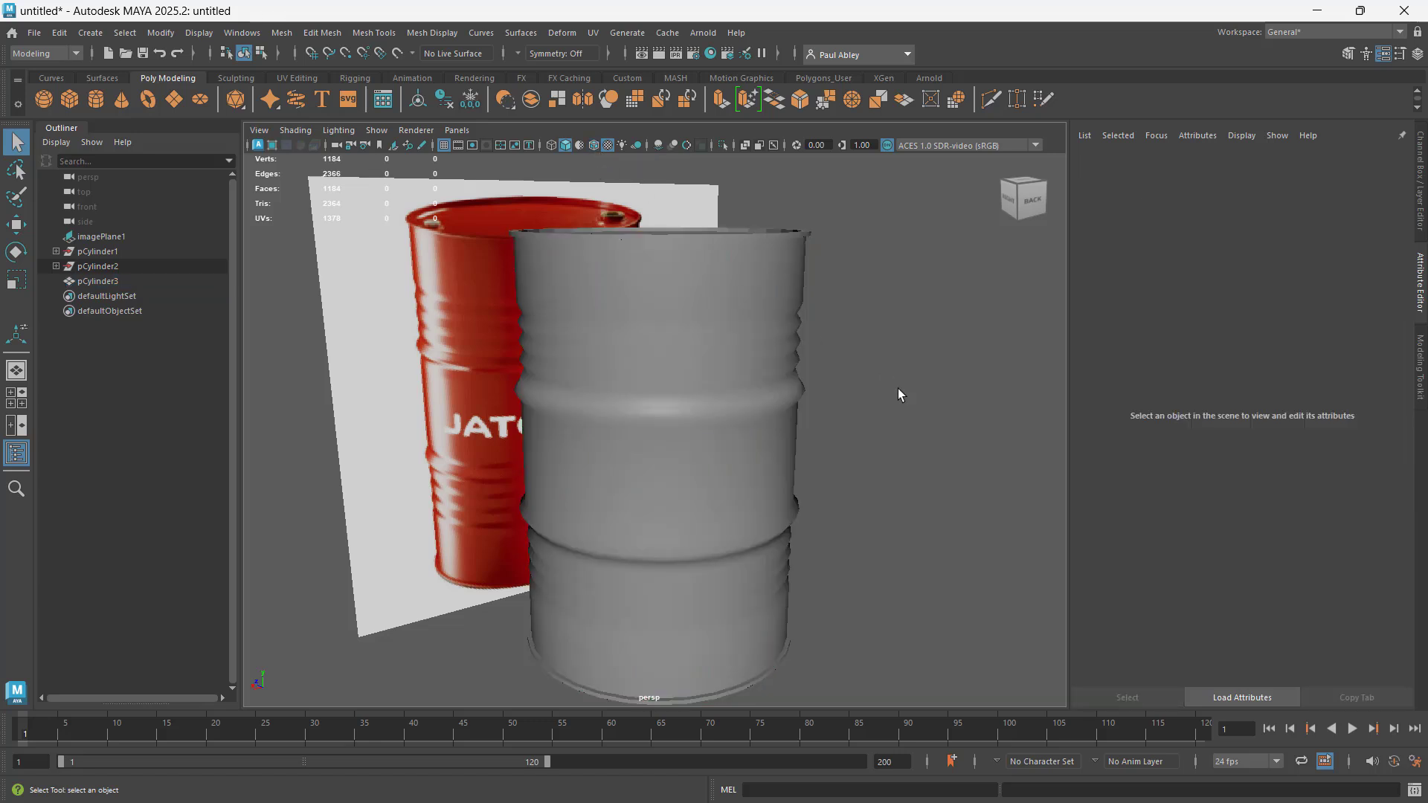
pyautogui.moveTo(898, 389)
pyautogui.keyDown('alt'); pyautogui.mouseDown()
pyautogui.moveTo(828, 370)
pyautogui.moveTo(861, 363)
pyautogui.moveTo(888, 381)
pyautogui.mouseUp(); pyautogui.keyUp('alt')
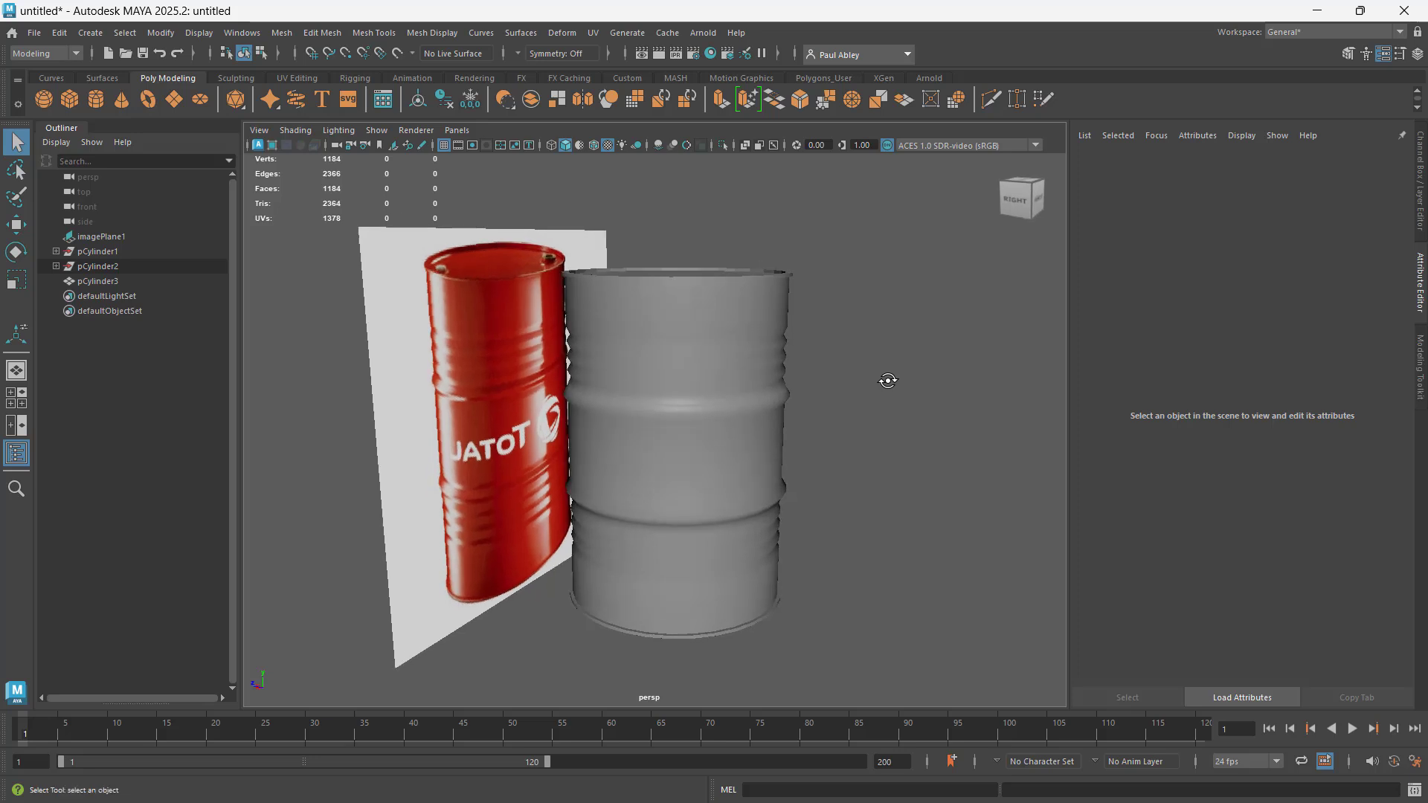
pyautogui.keyDown('alt'); pyautogui.moveTo(882, 373); pyautogui.dragTo(790, 370); pyautogui.keyUp('alt')
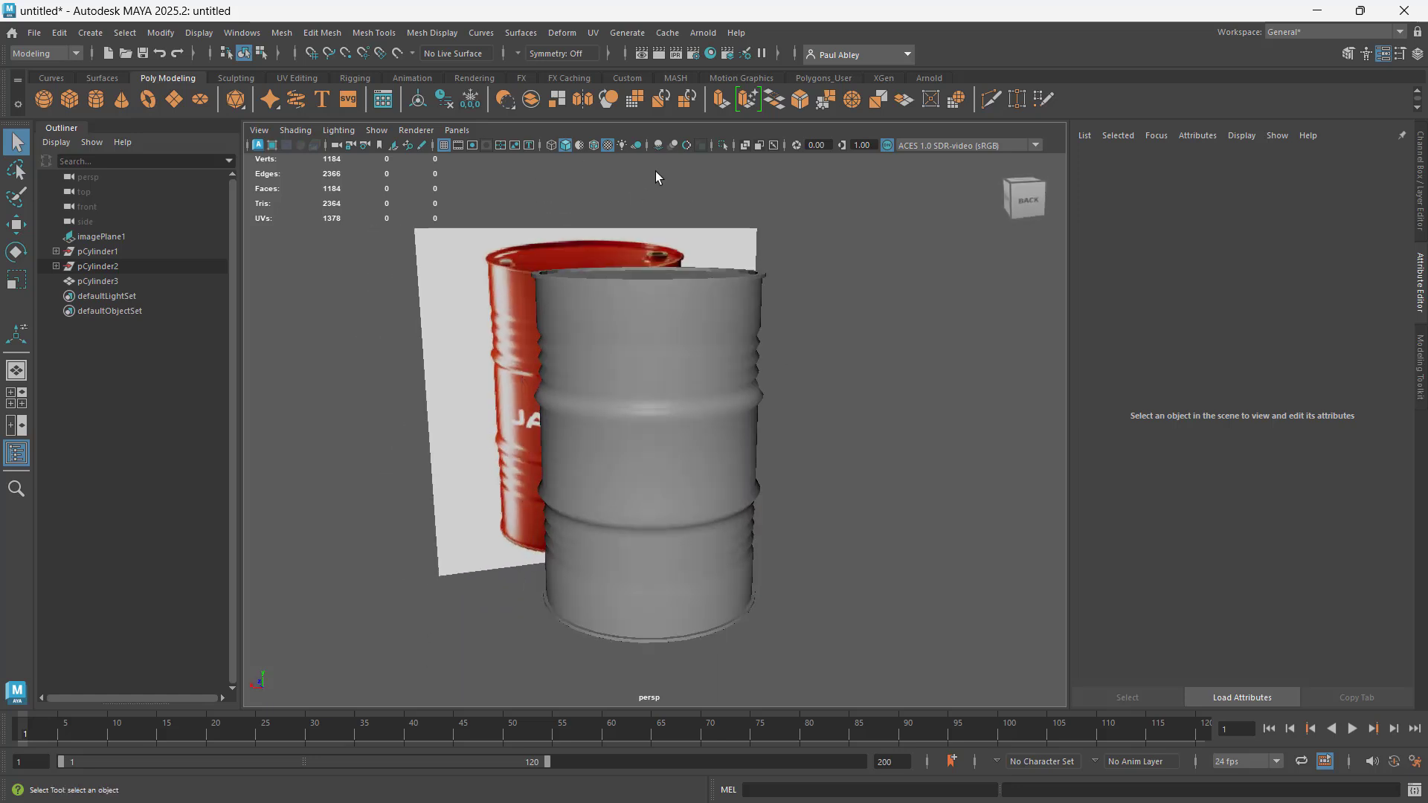
pyautogui.keyDown('alt'); pyautogui.moveTo(888, 405); pyautogui.dragTo(785, 428); pyautogui.keyUp('alt')
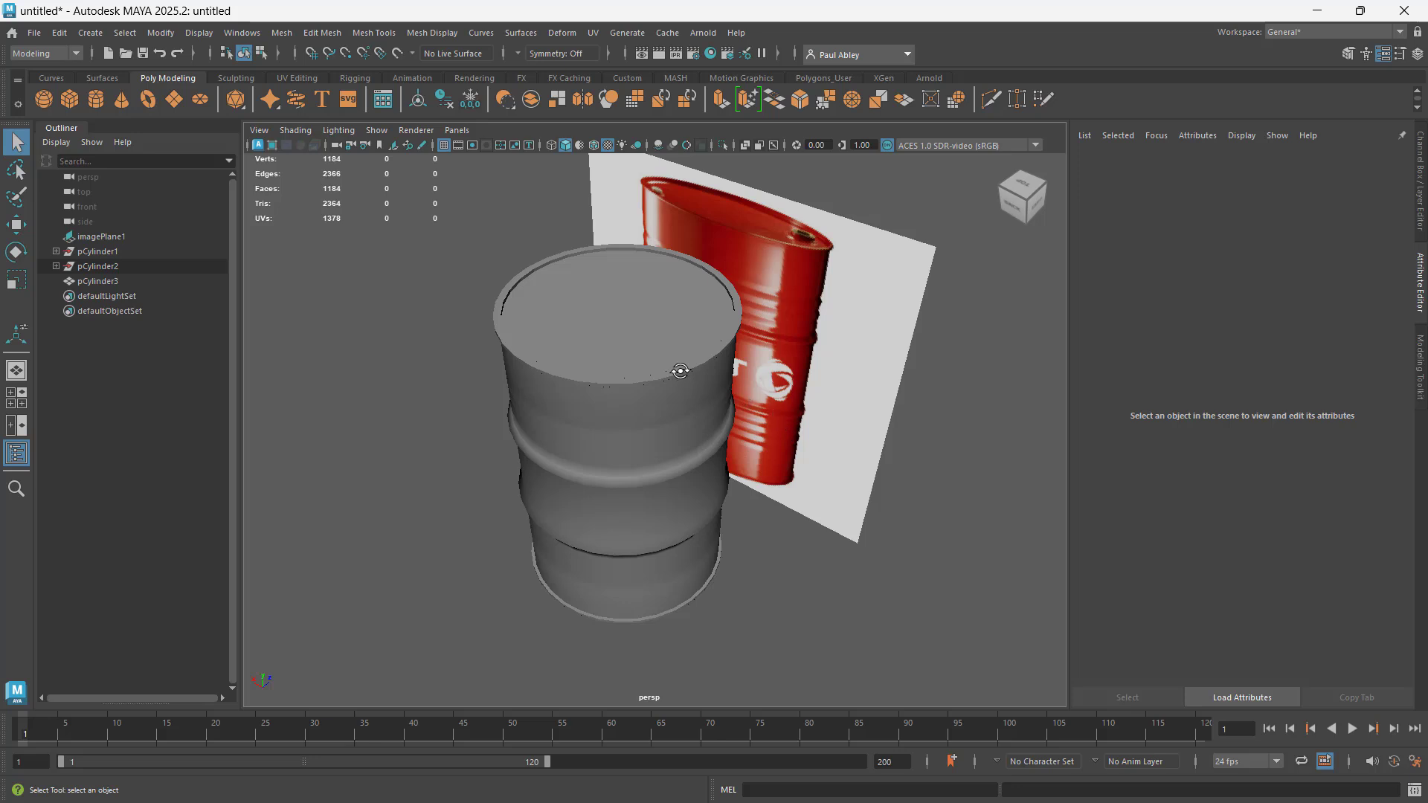
pyautogui.keyDown('alt'); pyautogui.moveTo(676, 370); pyautogui.dragTo(796, 354); pyautogui.keyUp('alt')
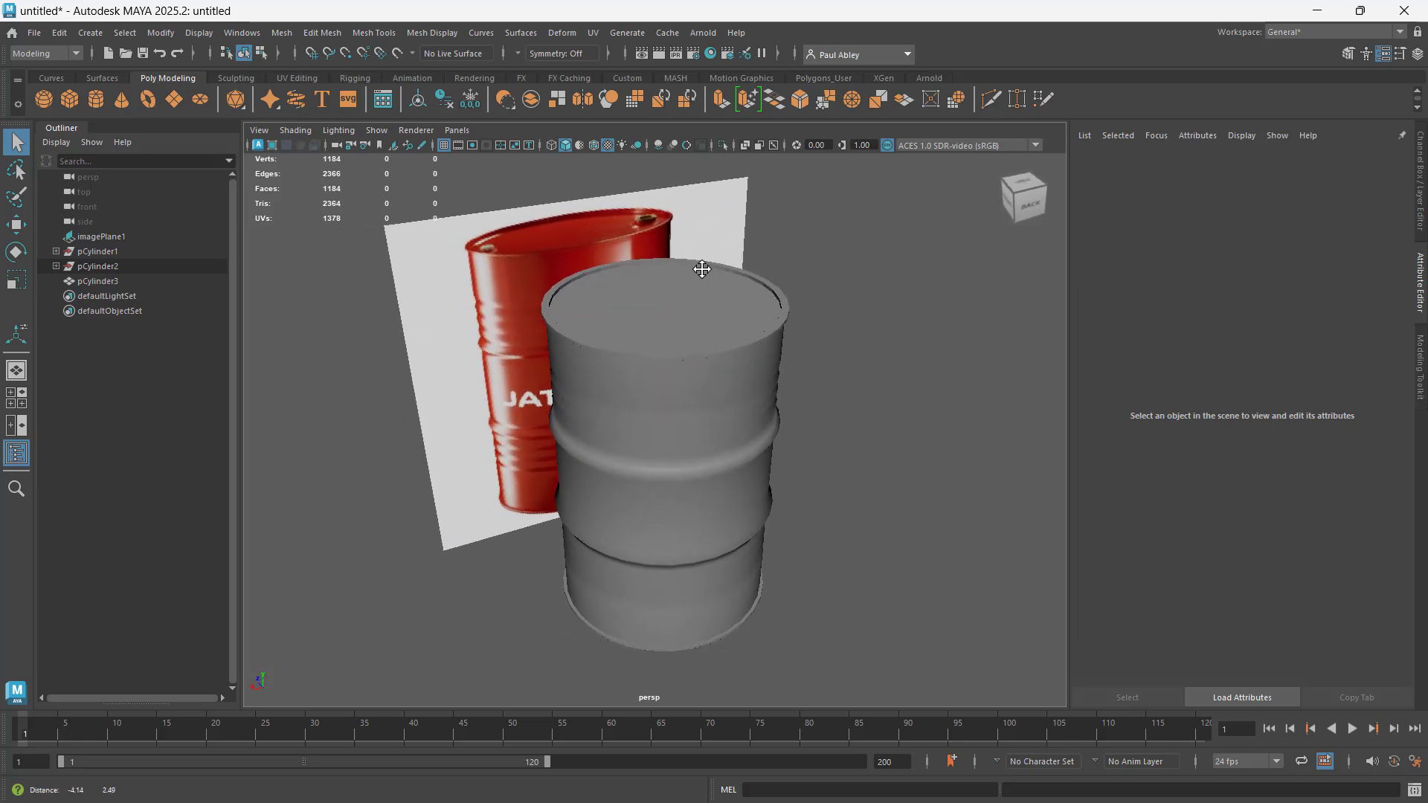